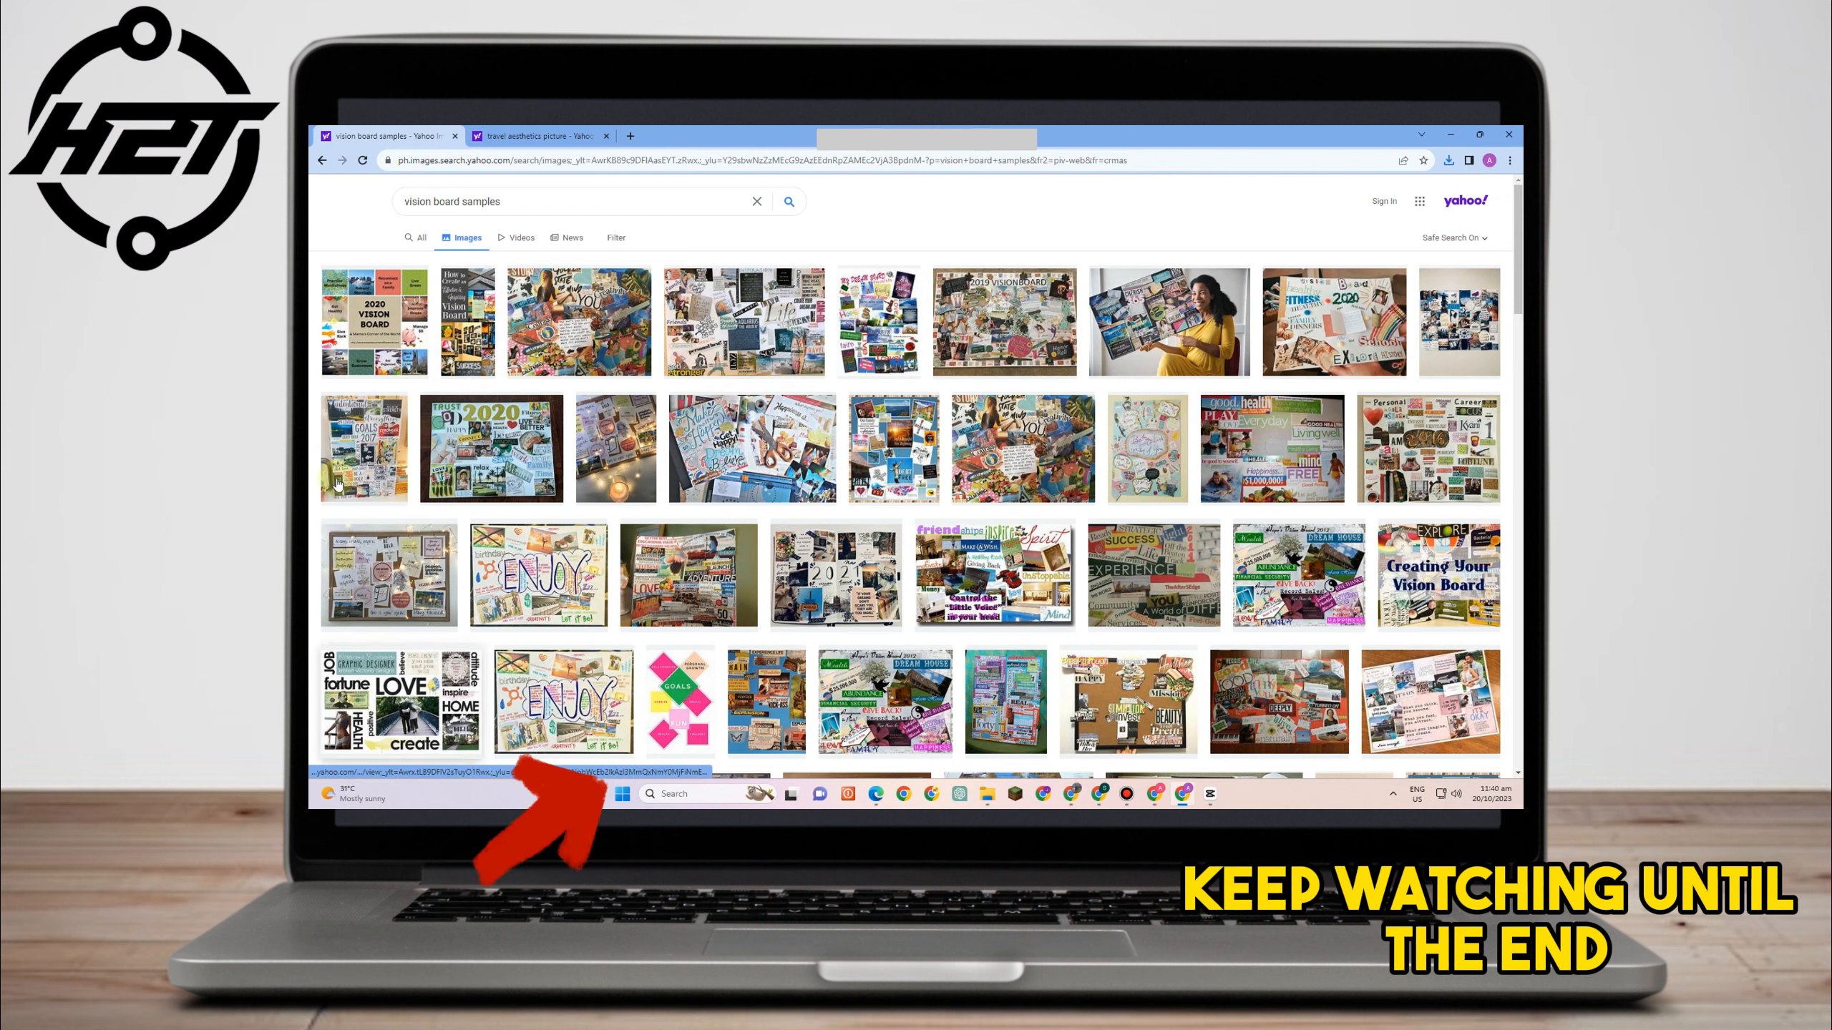
# - Open a vision board sample image from the search results to examine it
pyautogui.click(374, 321)
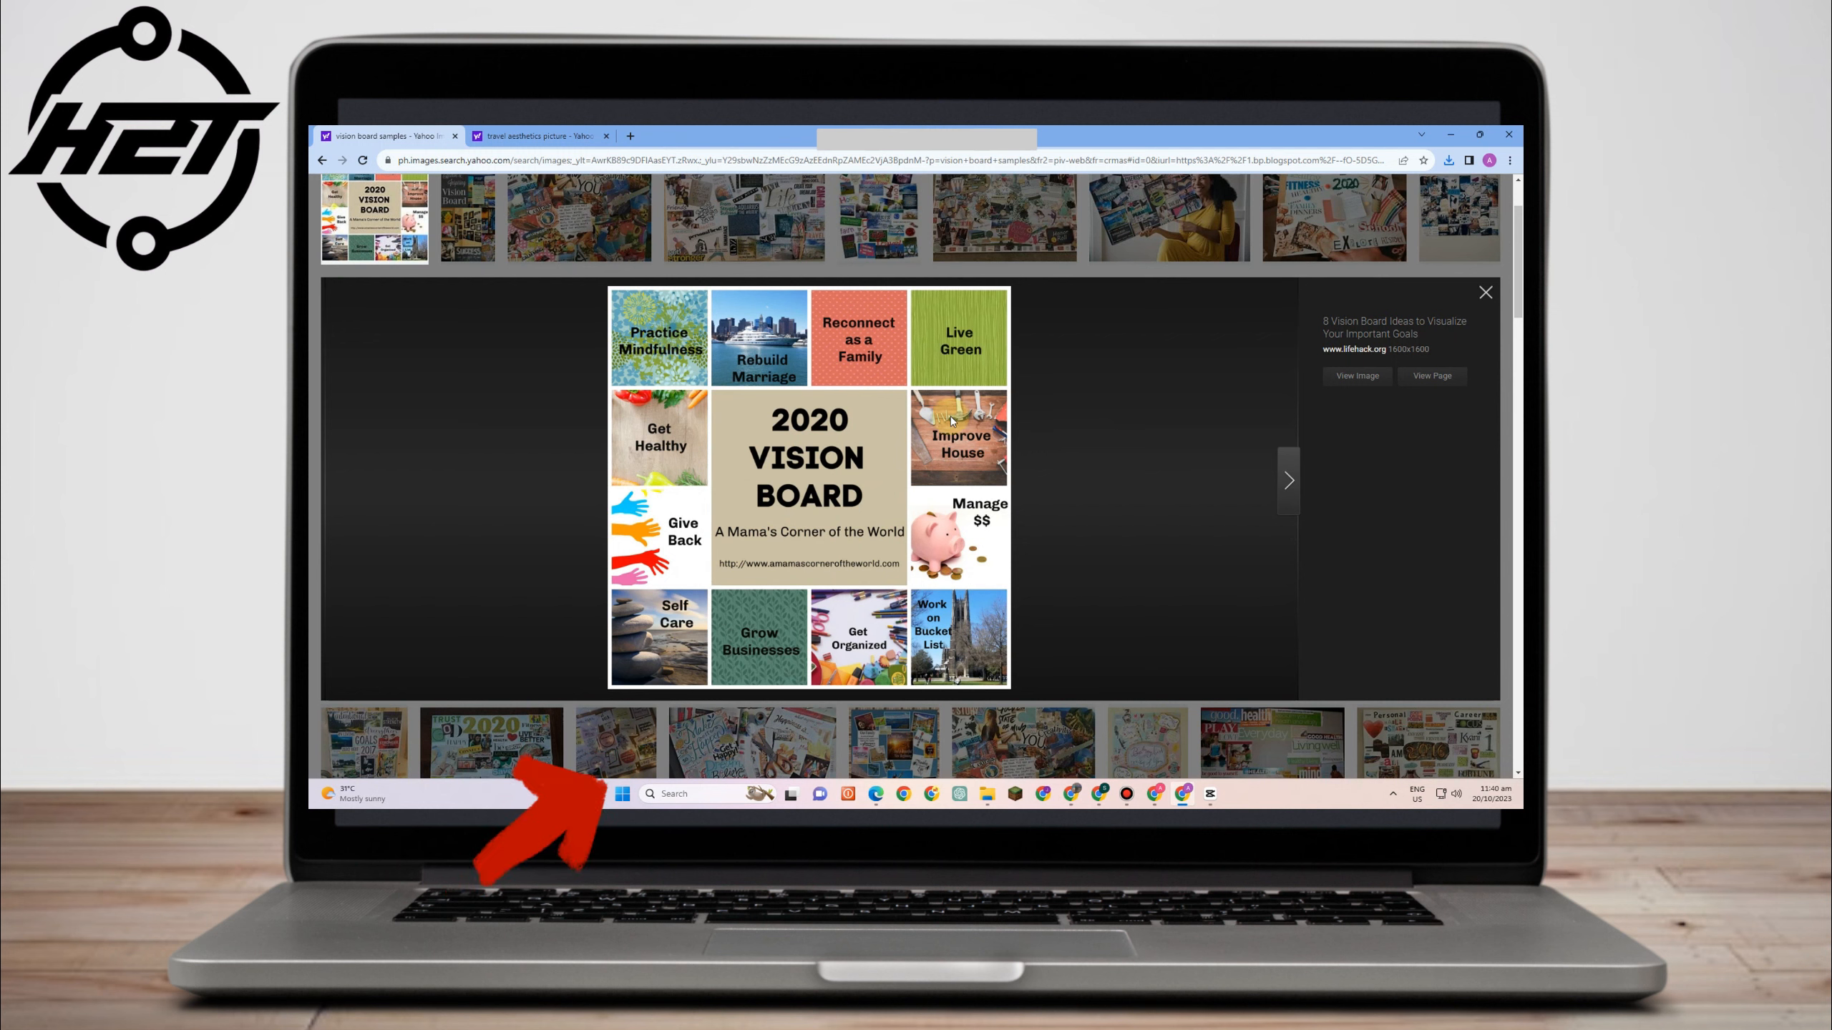
pyautogui.scroll(2, 945, 447)
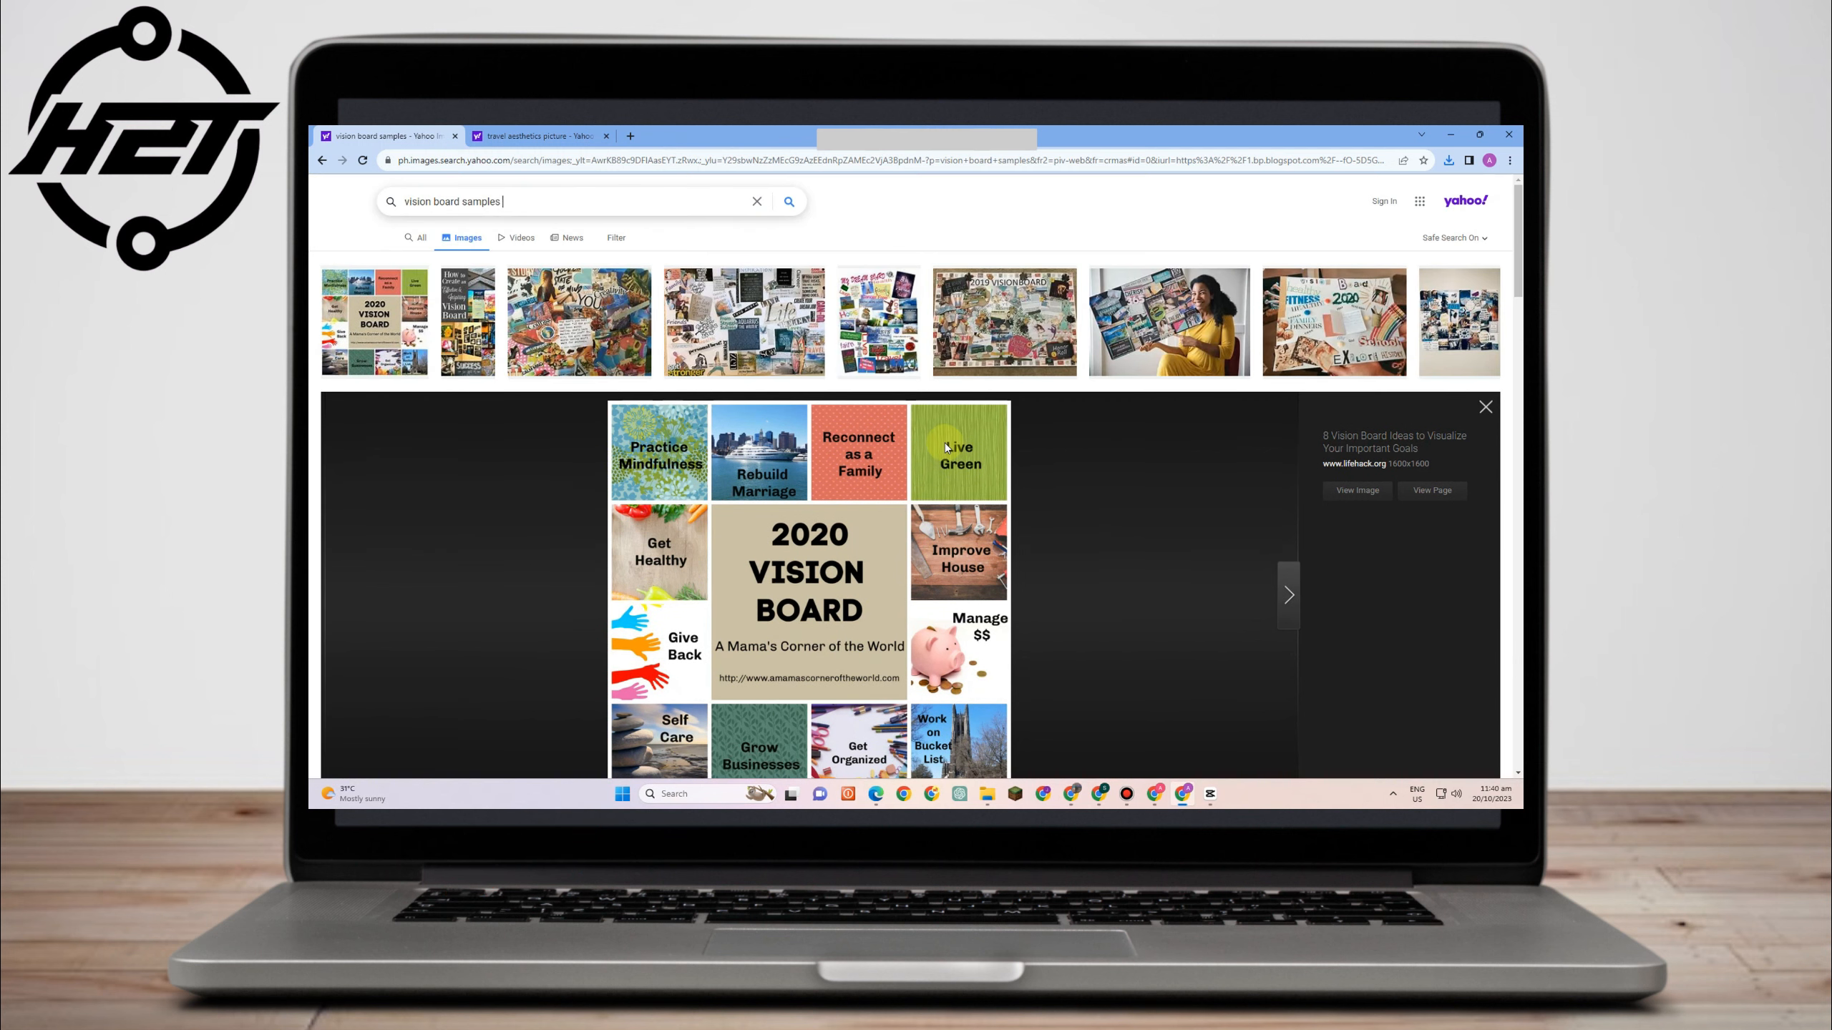
# - Switch to the blank Canva design, search the elements for grid, and open the full Grids collection
pyautogui.click(876, 793)
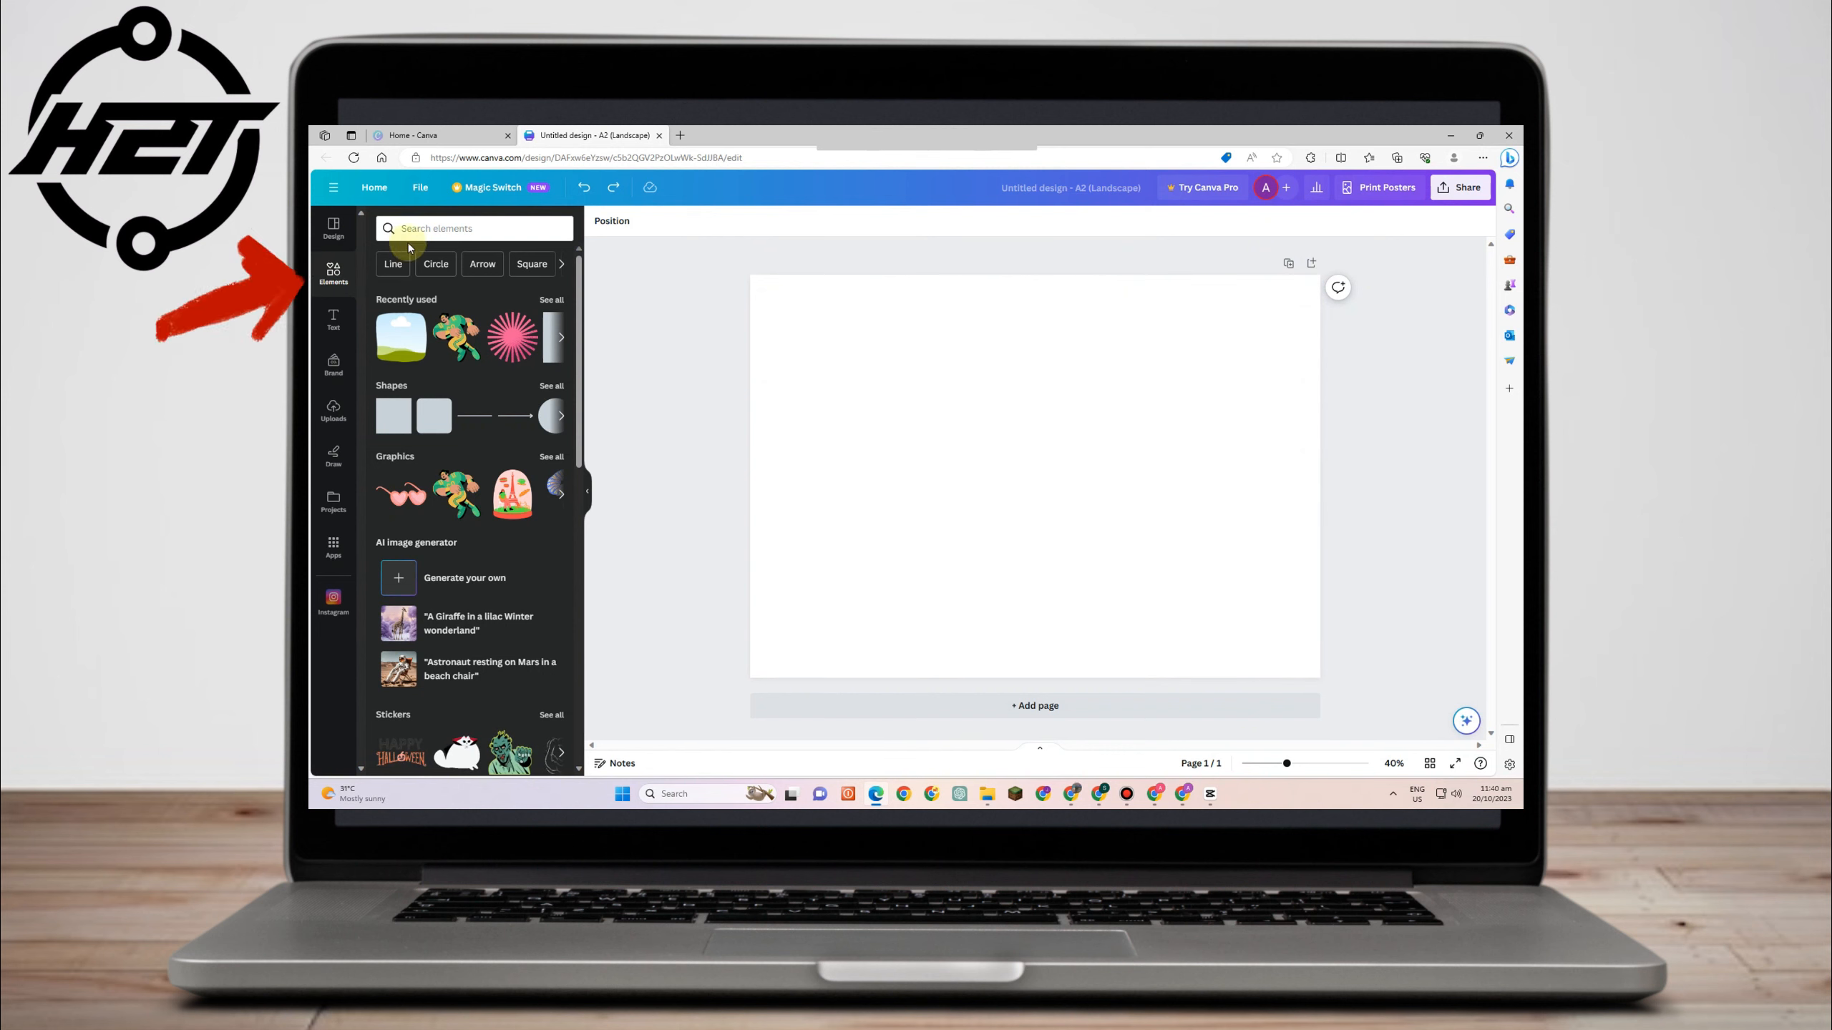
pyautogui.click(445, 225)
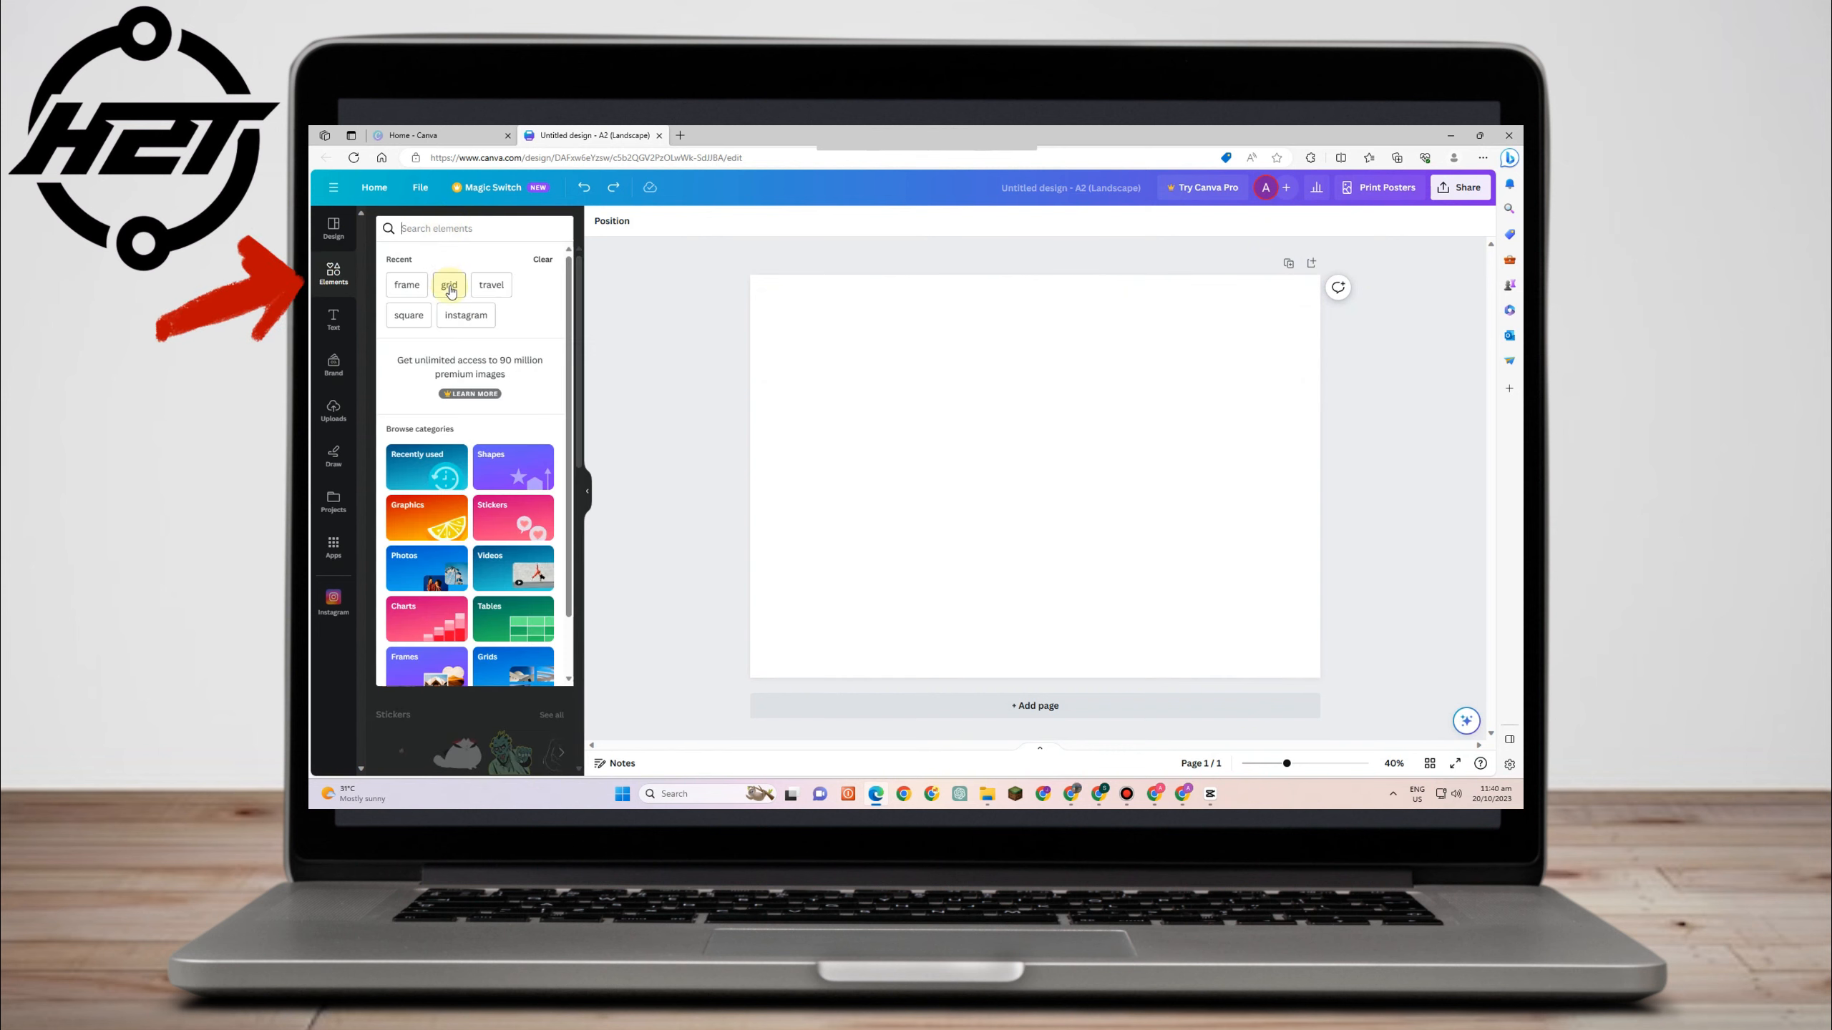
pyautogui.write('gr')
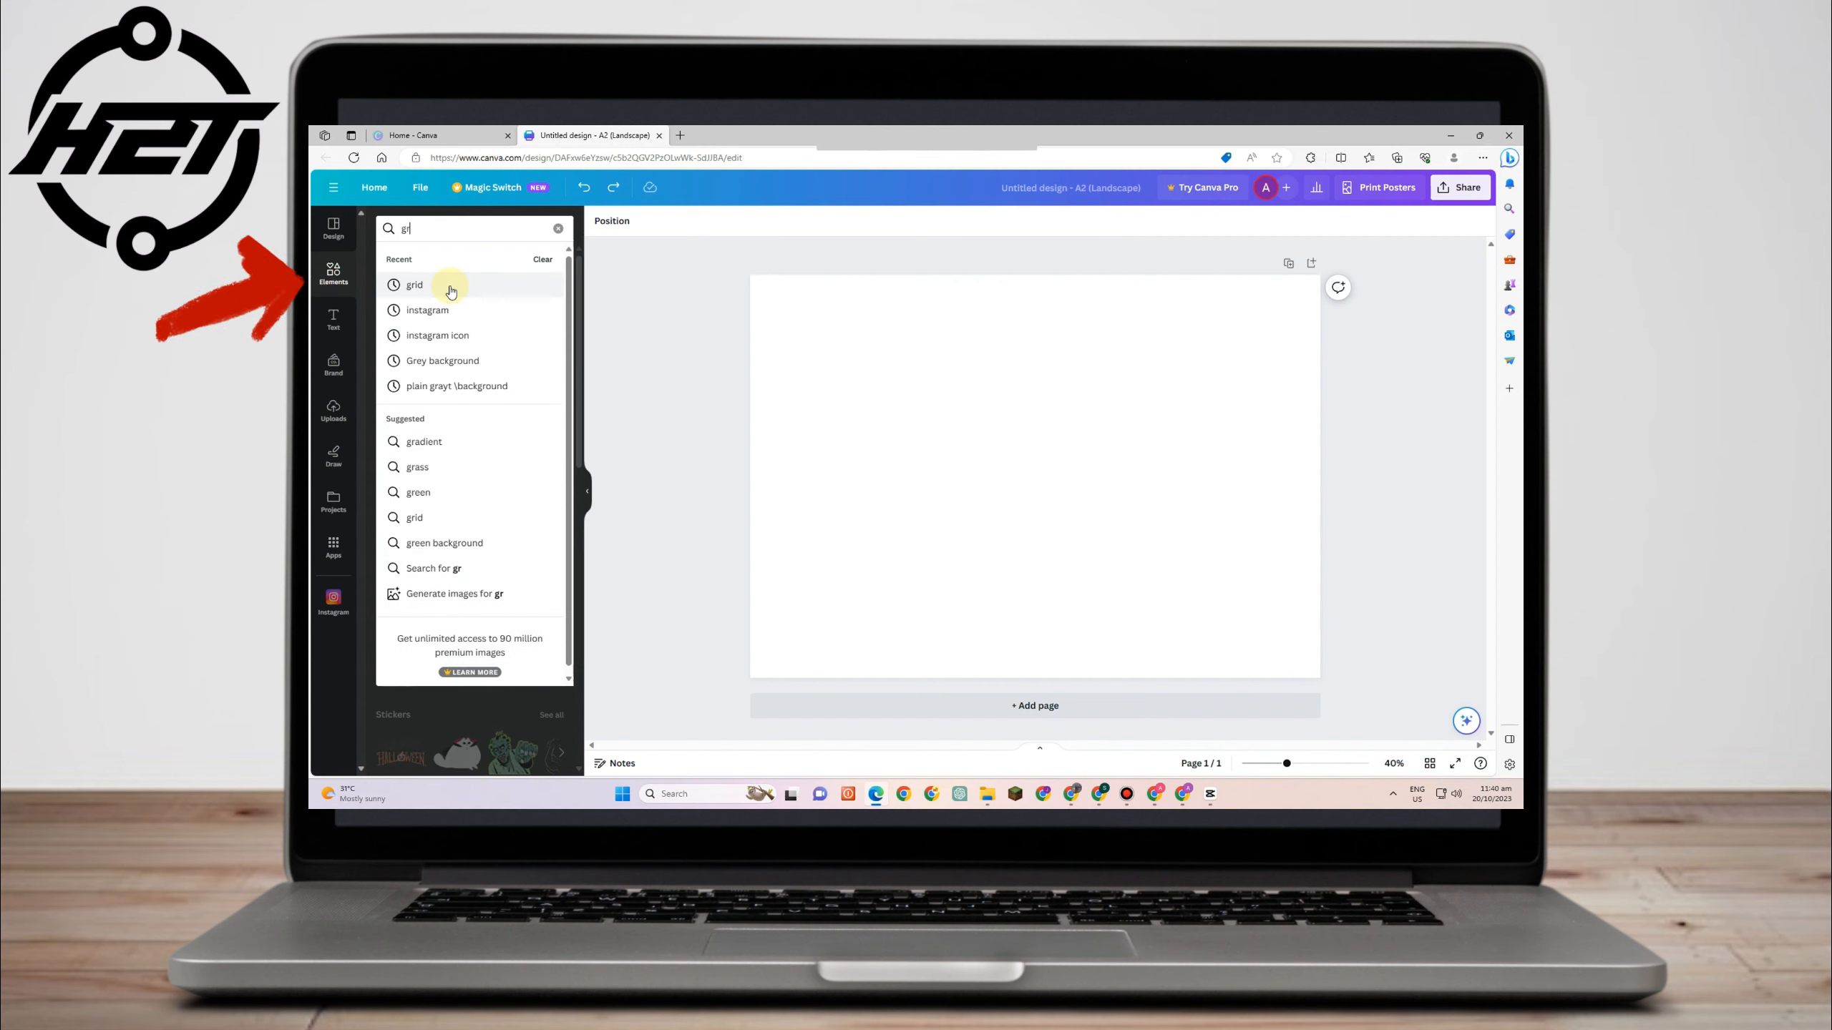
pyautogui.click(451, 287)
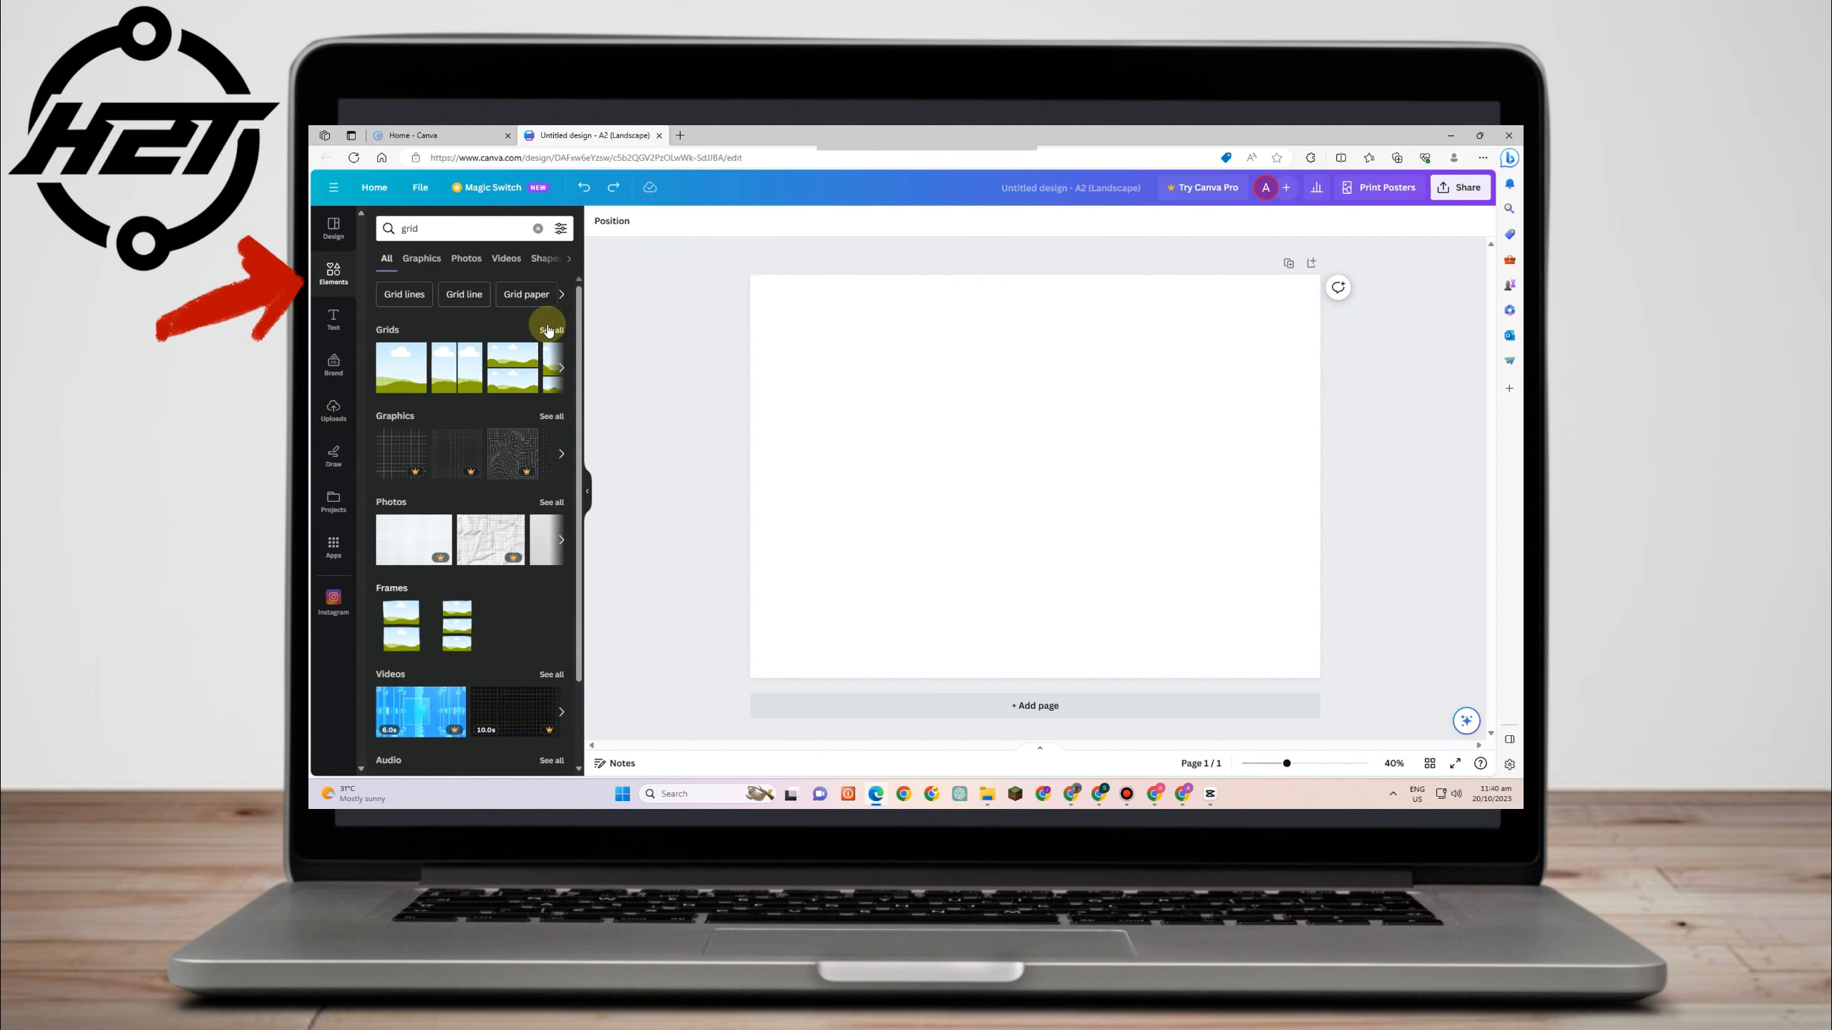
pyautogui.click(550, 331)
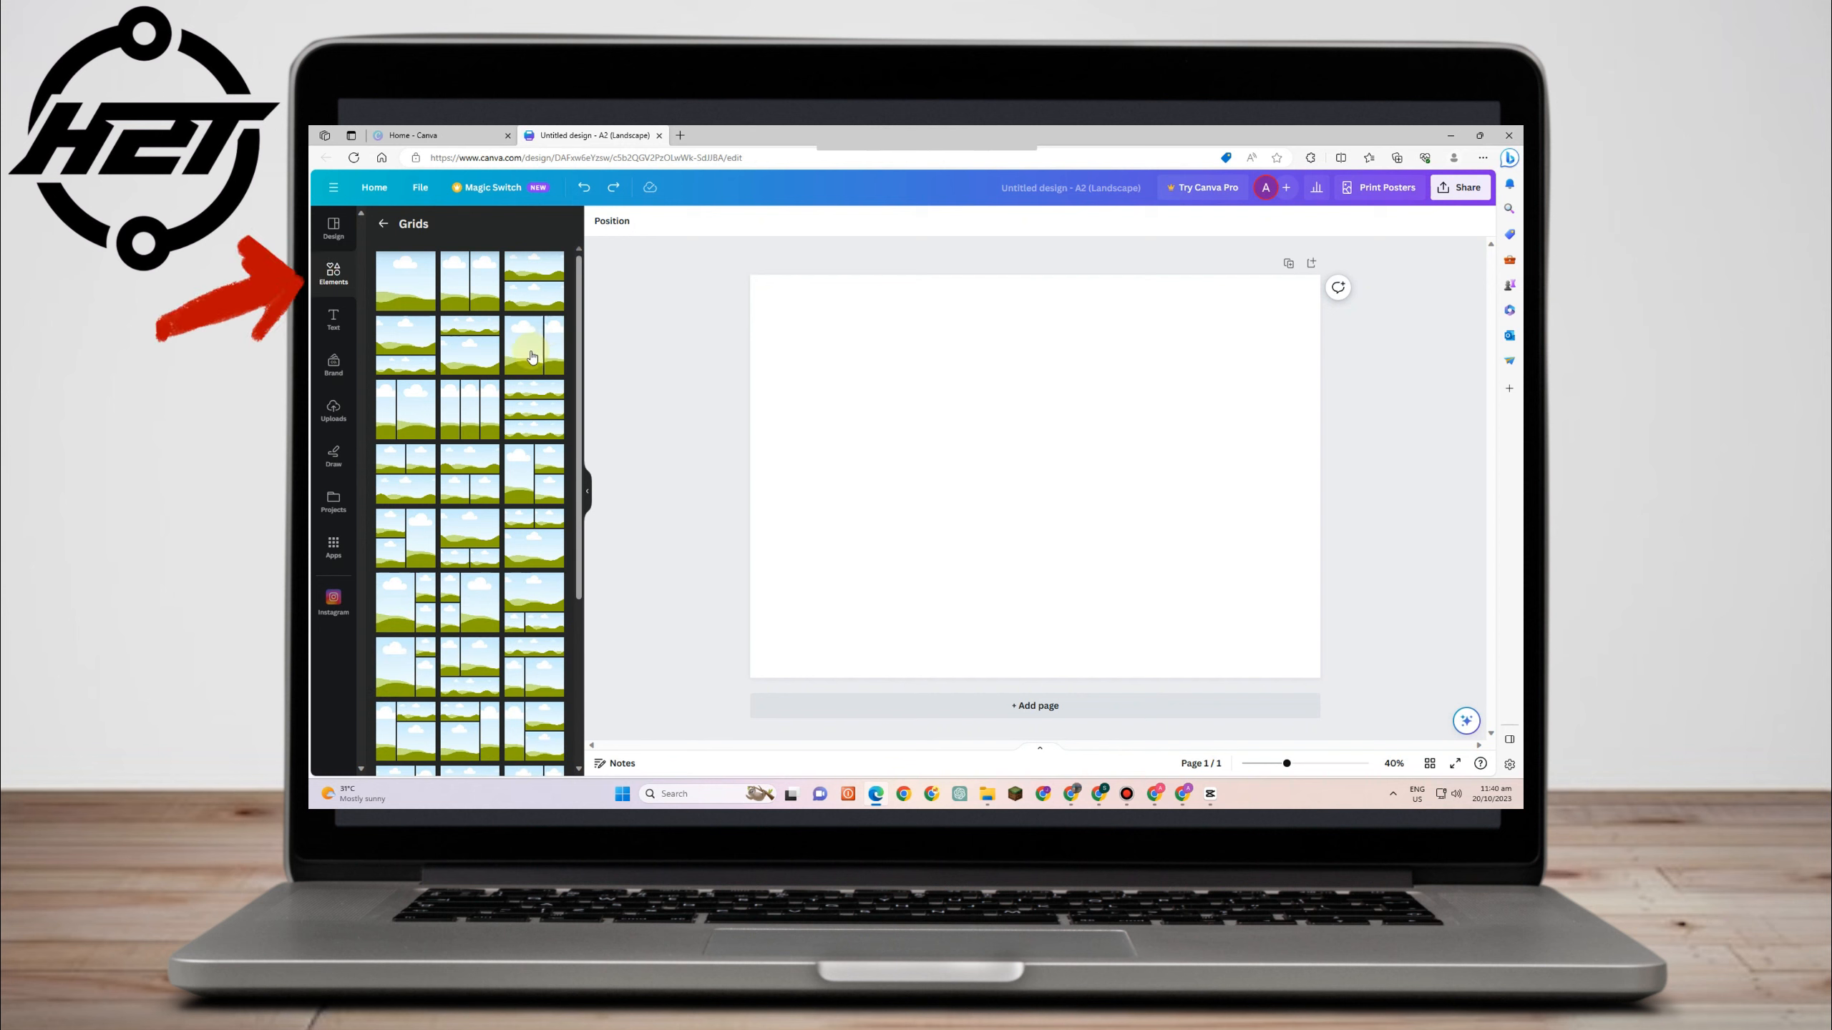
# - Browse the grid layouts and apply a grid with four stacked cells beside a large panel
pyautogui.scroll(-3, 504, 416)
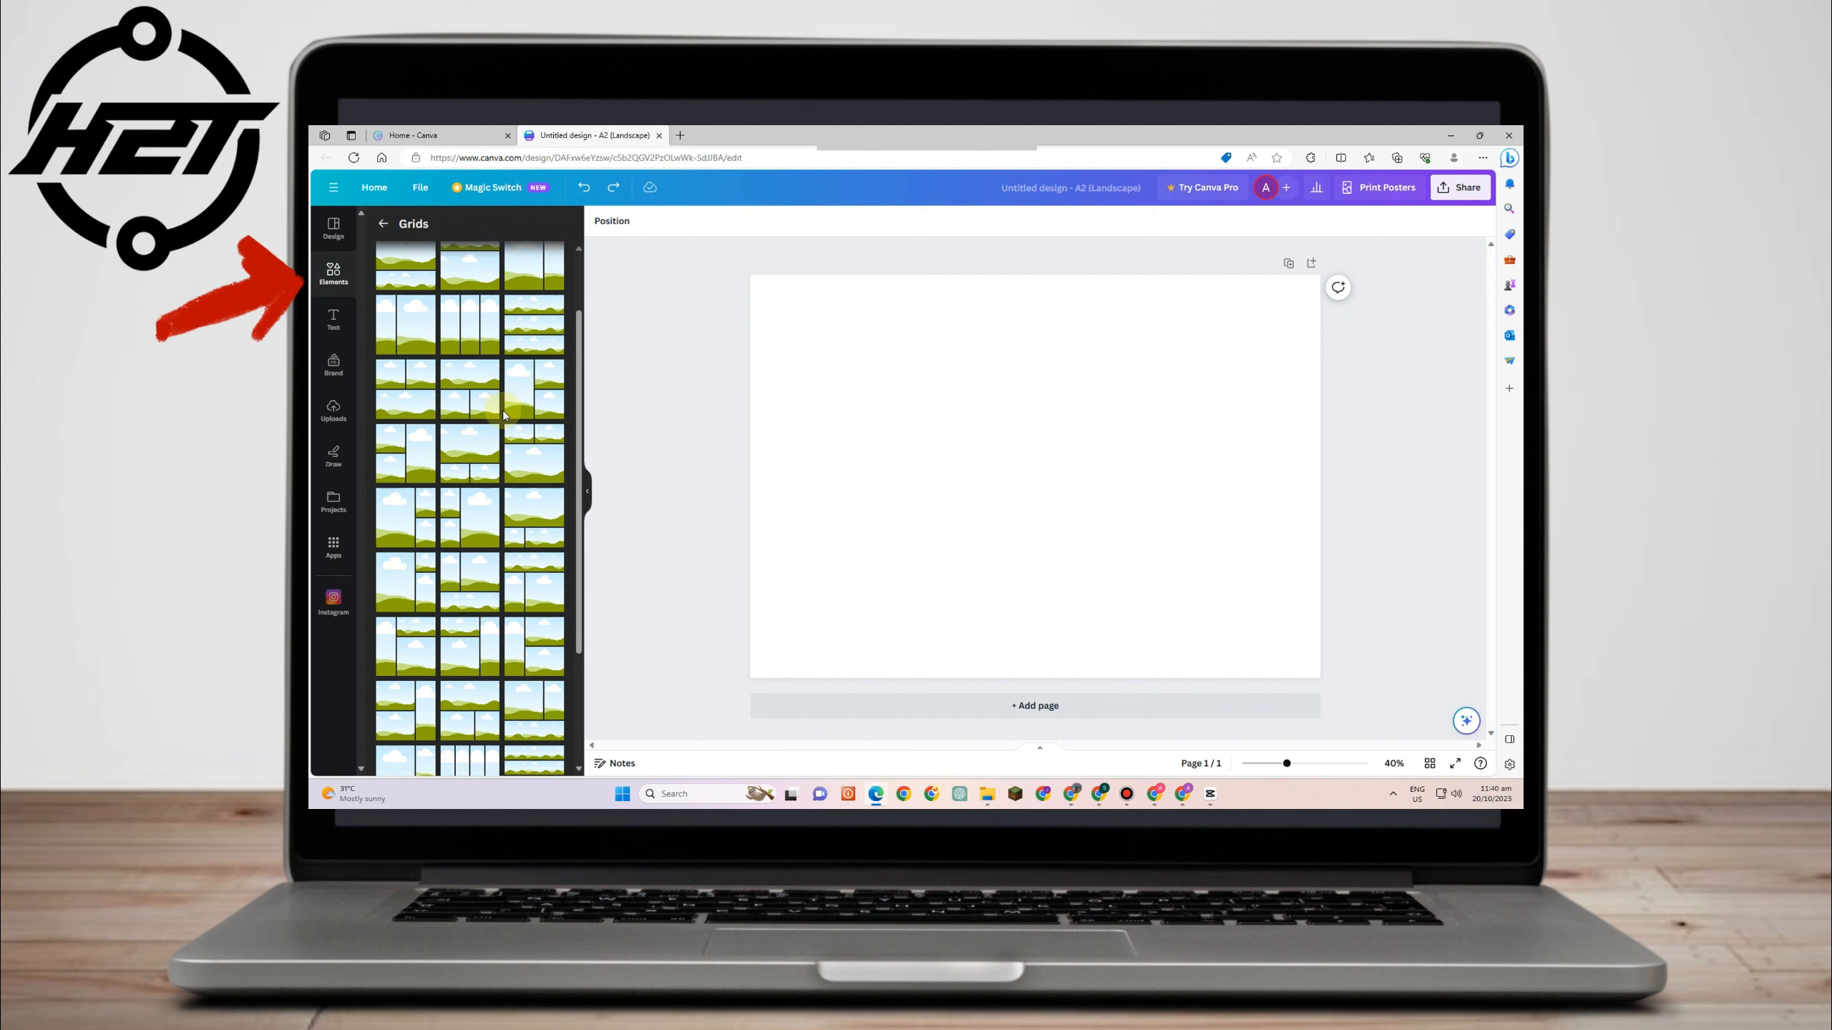
pyautogui.scroll(-1, 505, 417)
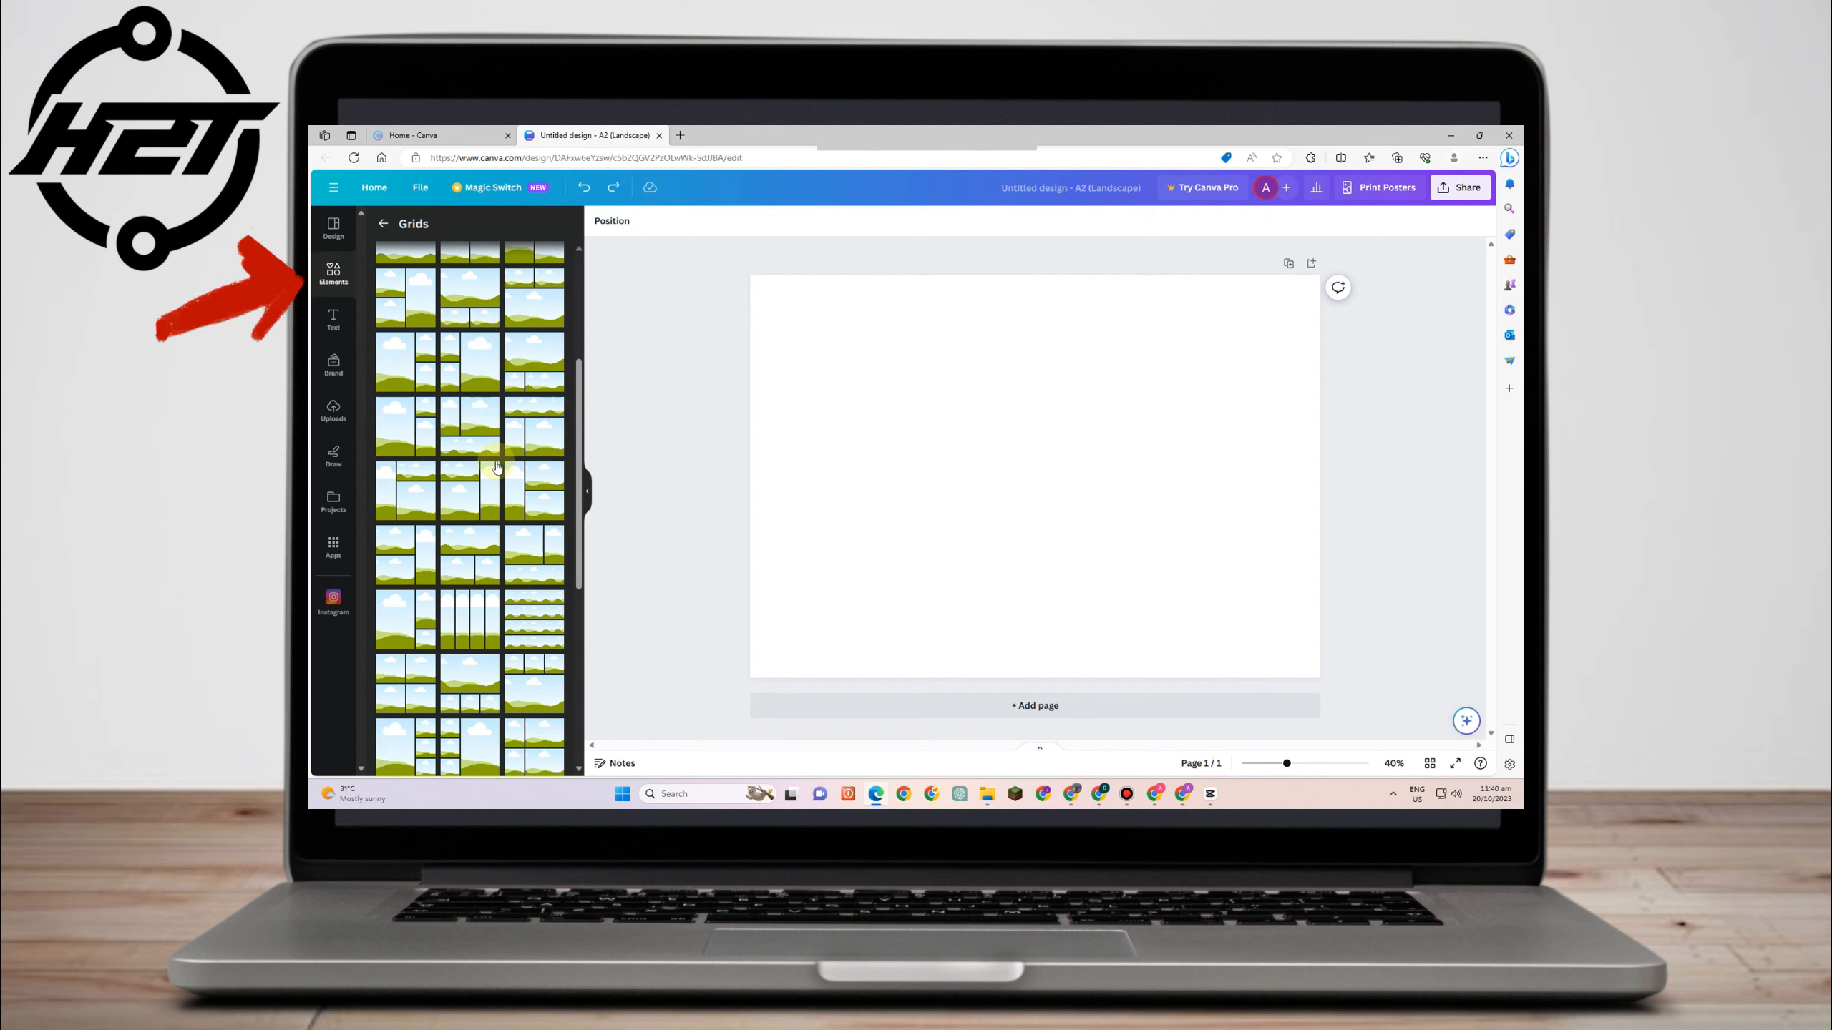
pyautogui.scroll(-5, 494, 433)
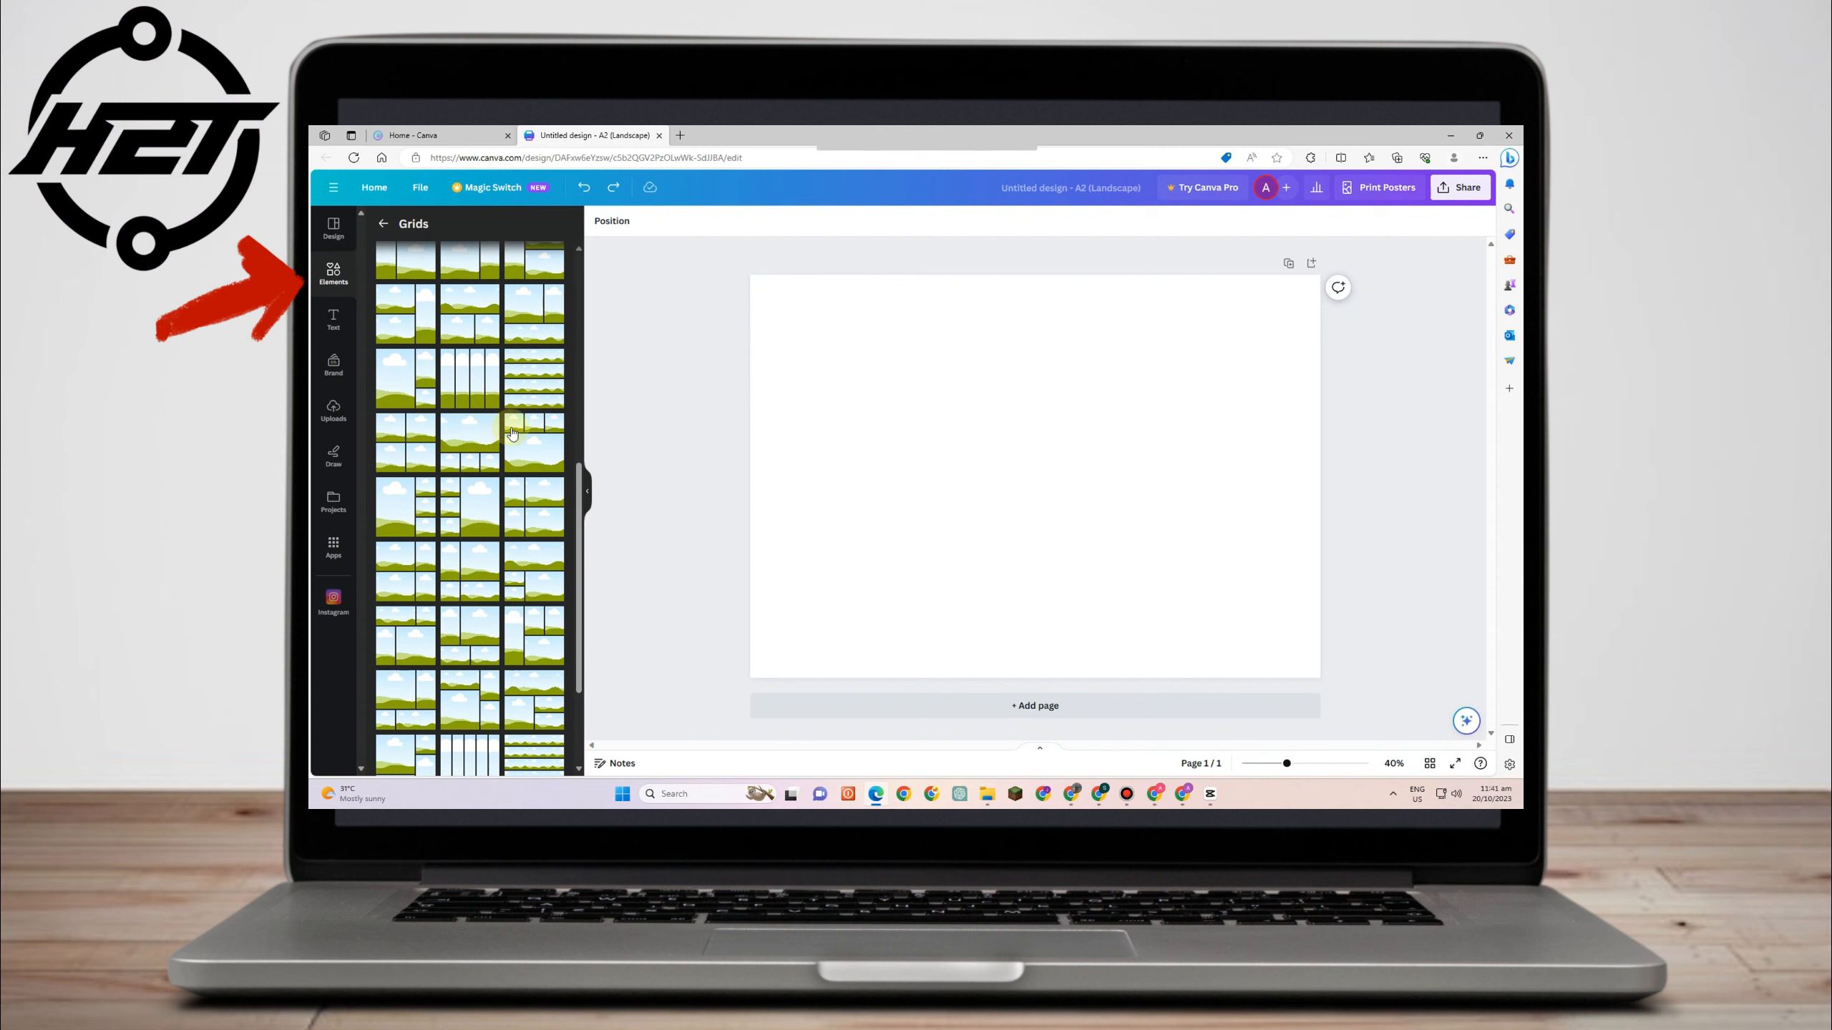
pyautogui.scroll(-3, 499, 522)
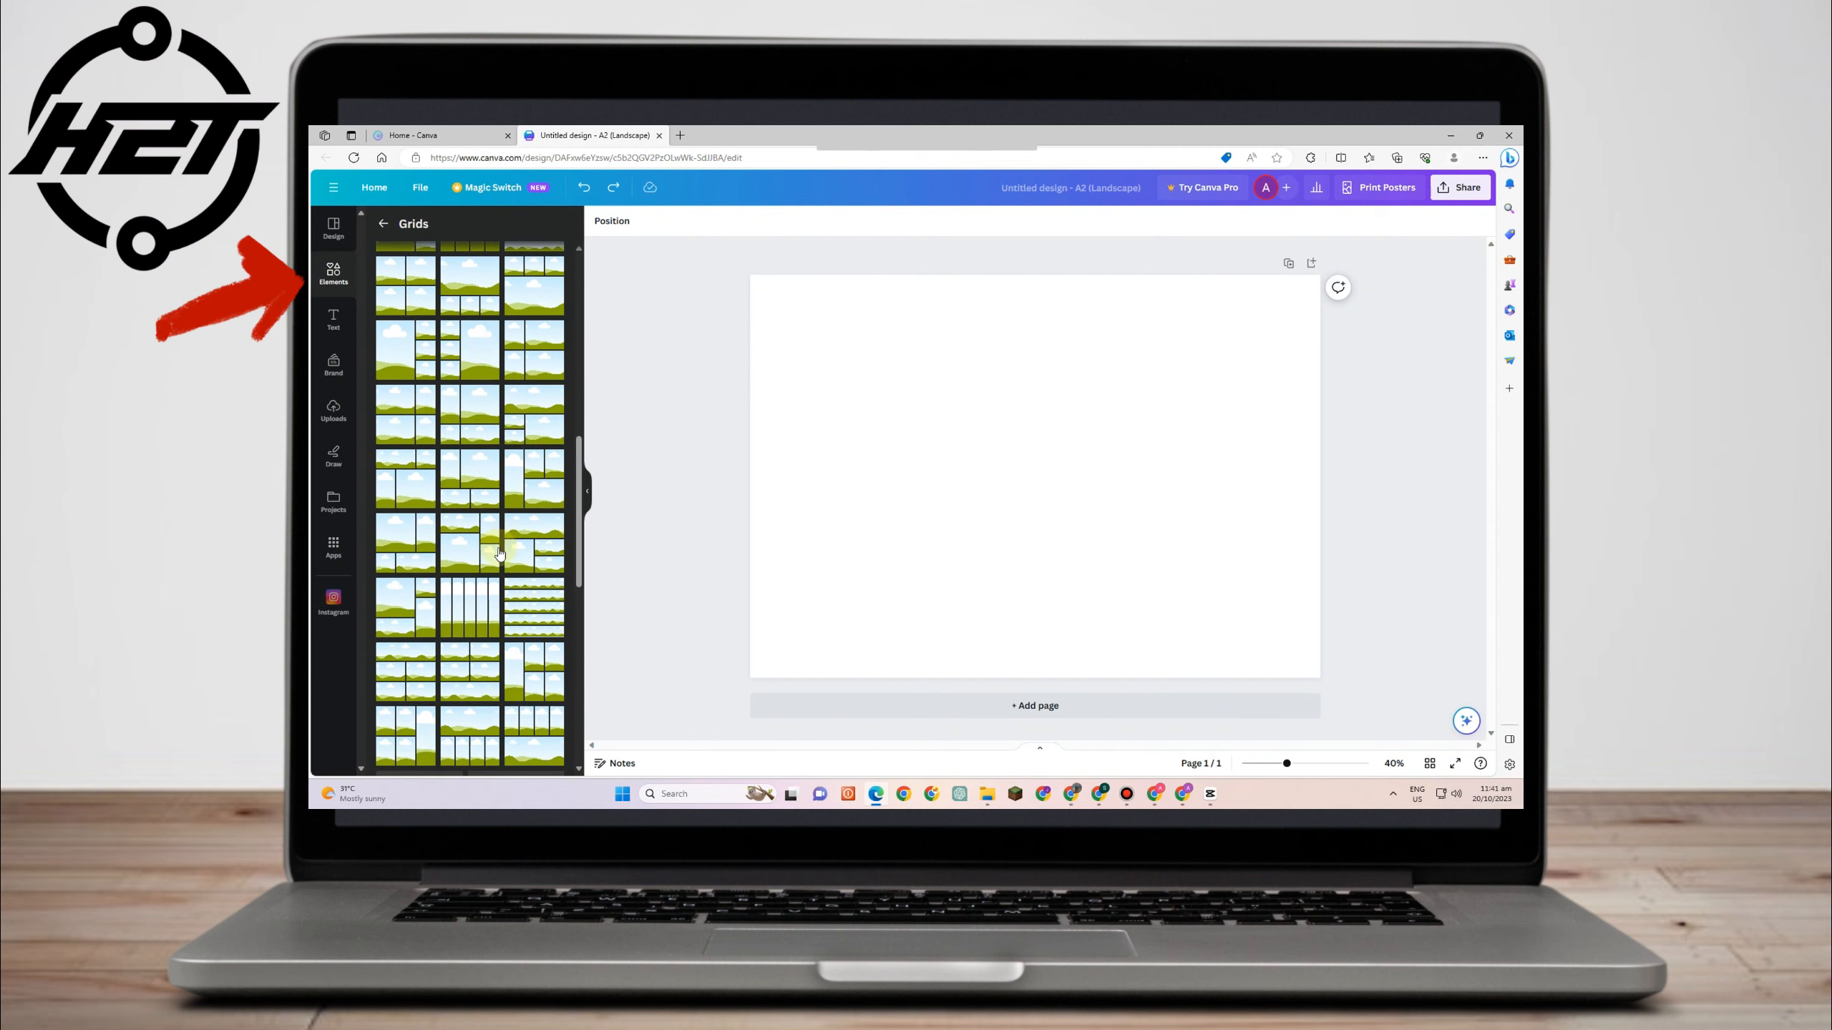
pyautogui.scroll(-2, 465, 570)
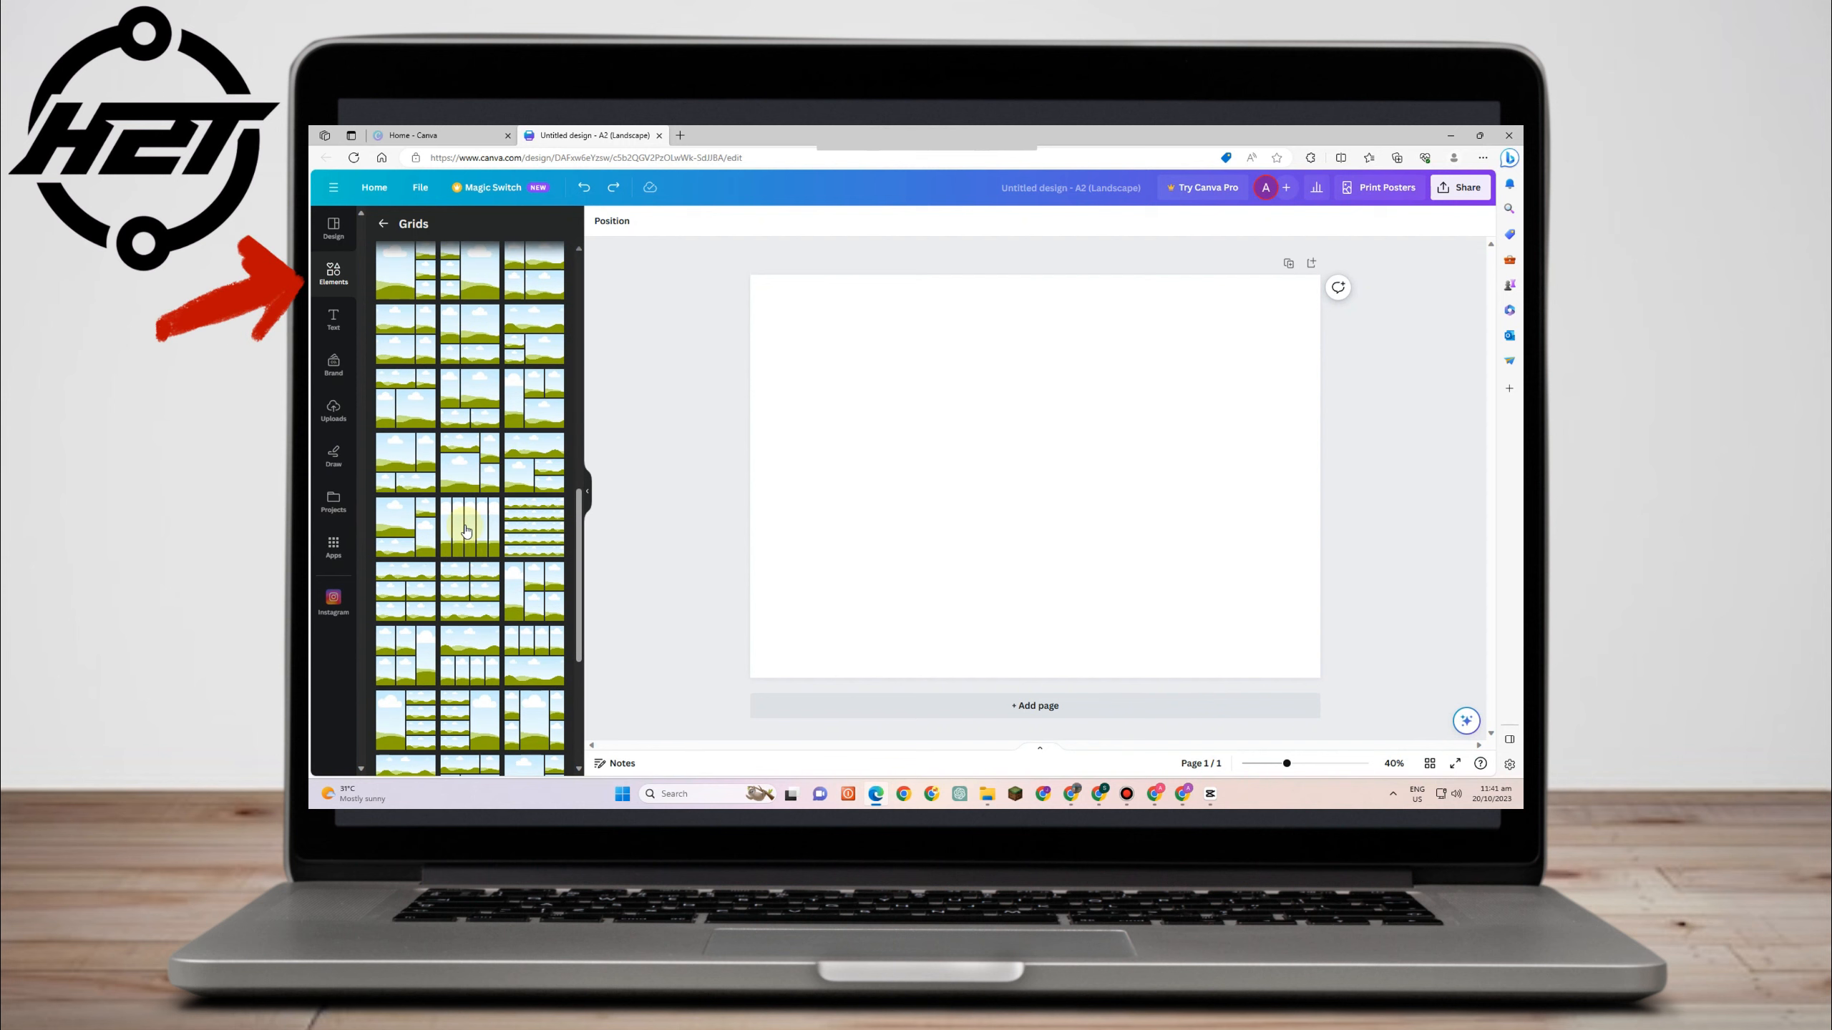
pyautogui.scroll(-1, 556, 609)
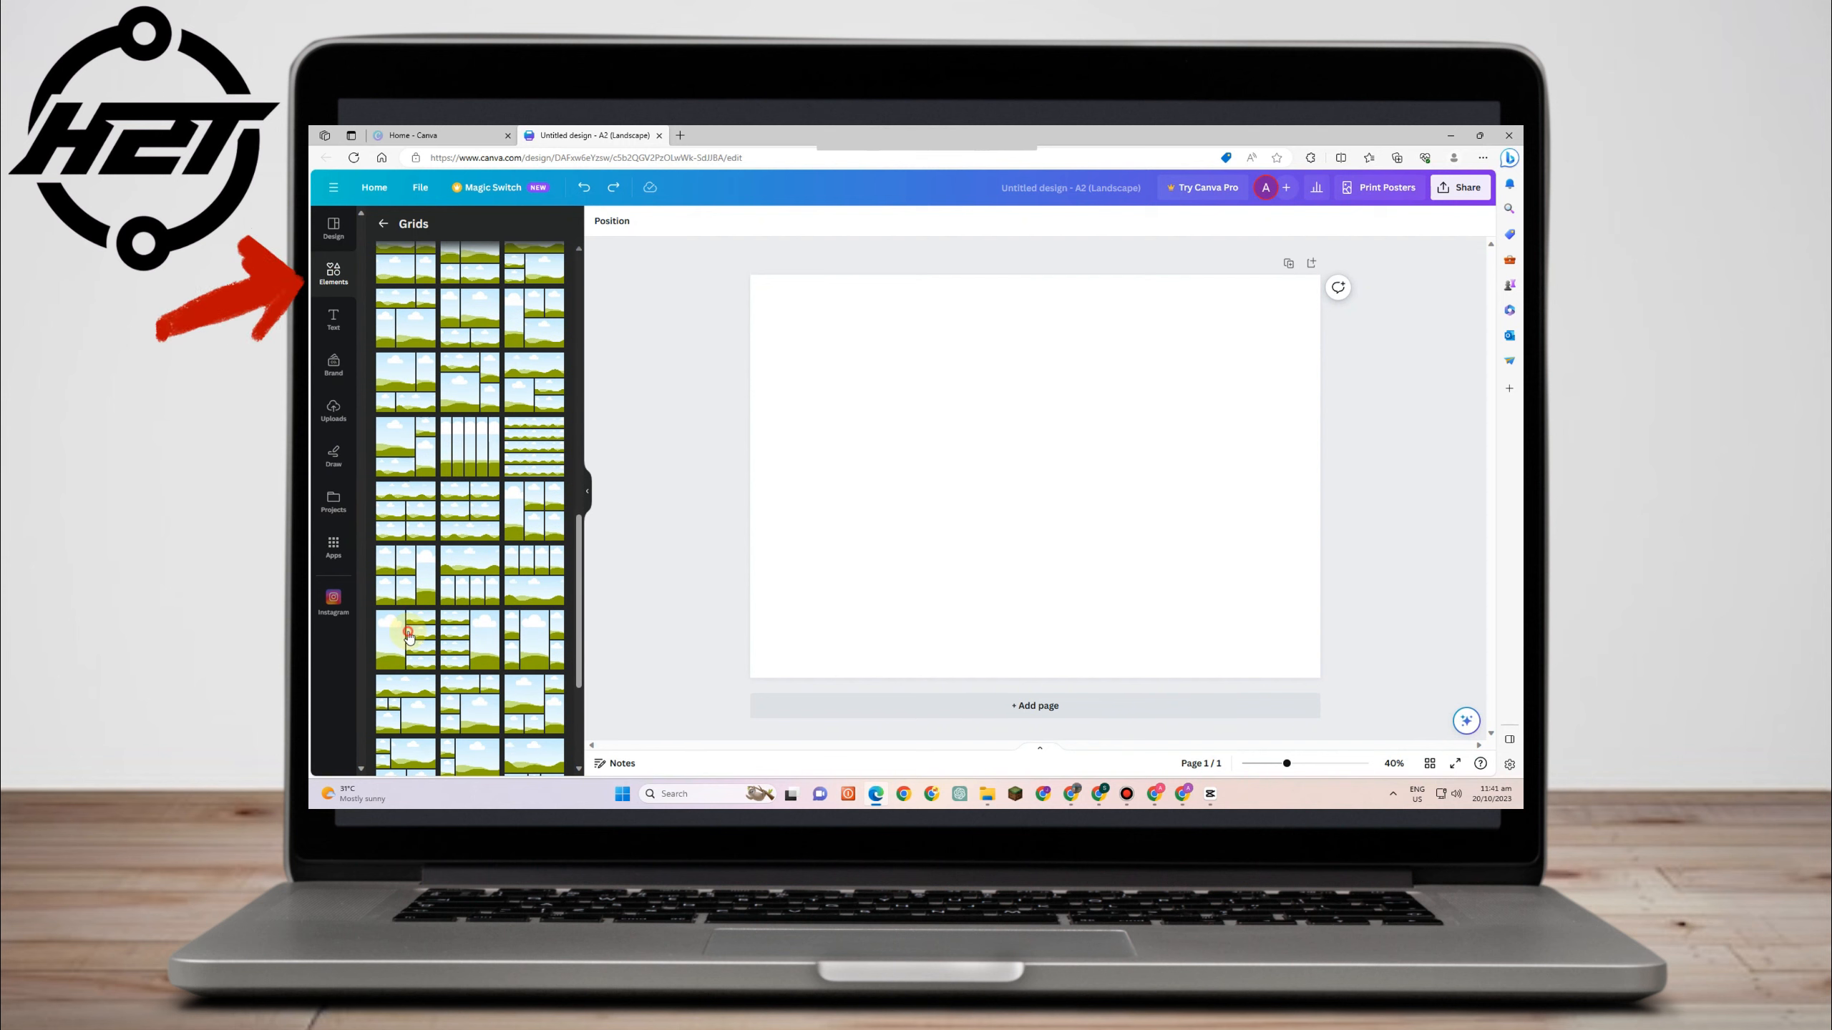
pyautogui.click(408, 635)
pyautogui.click(460, 657)
# - Try other grid layouts on the page, ending with a two-over-three panel grid
pyautogui.scroll(-3, 465, 635)
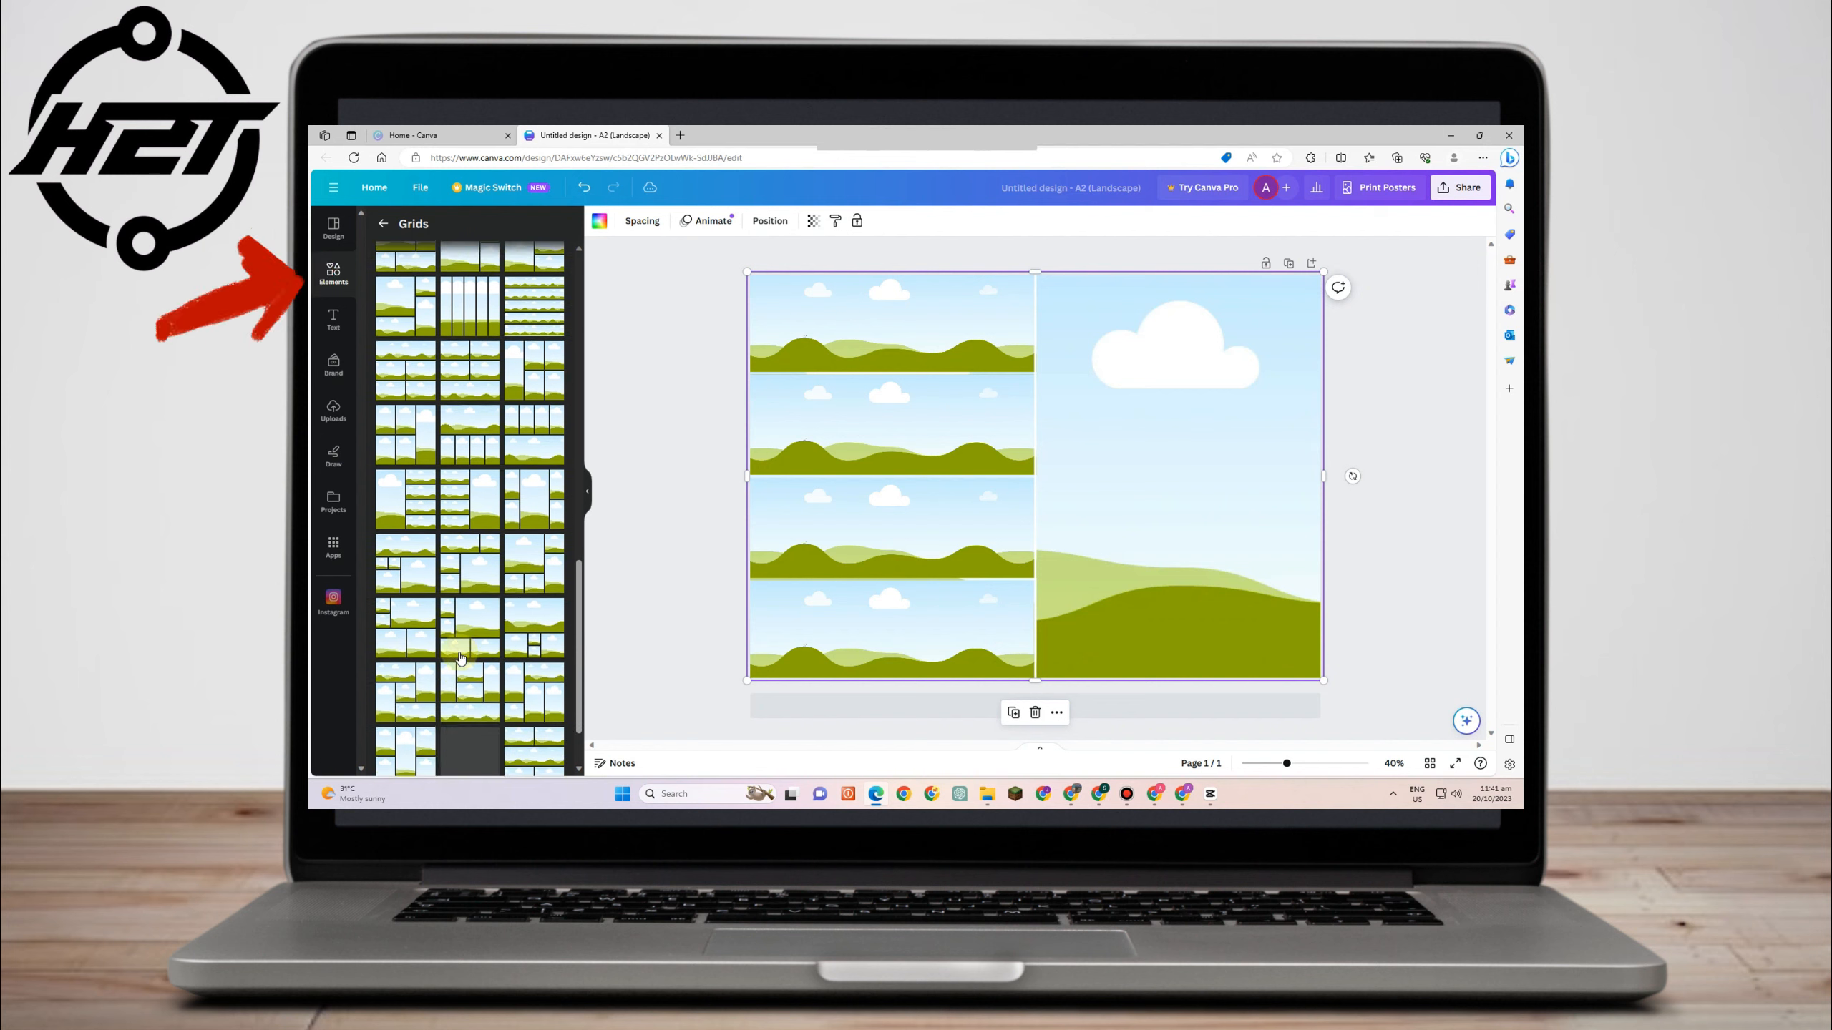
pyautogui.click(473, 612)
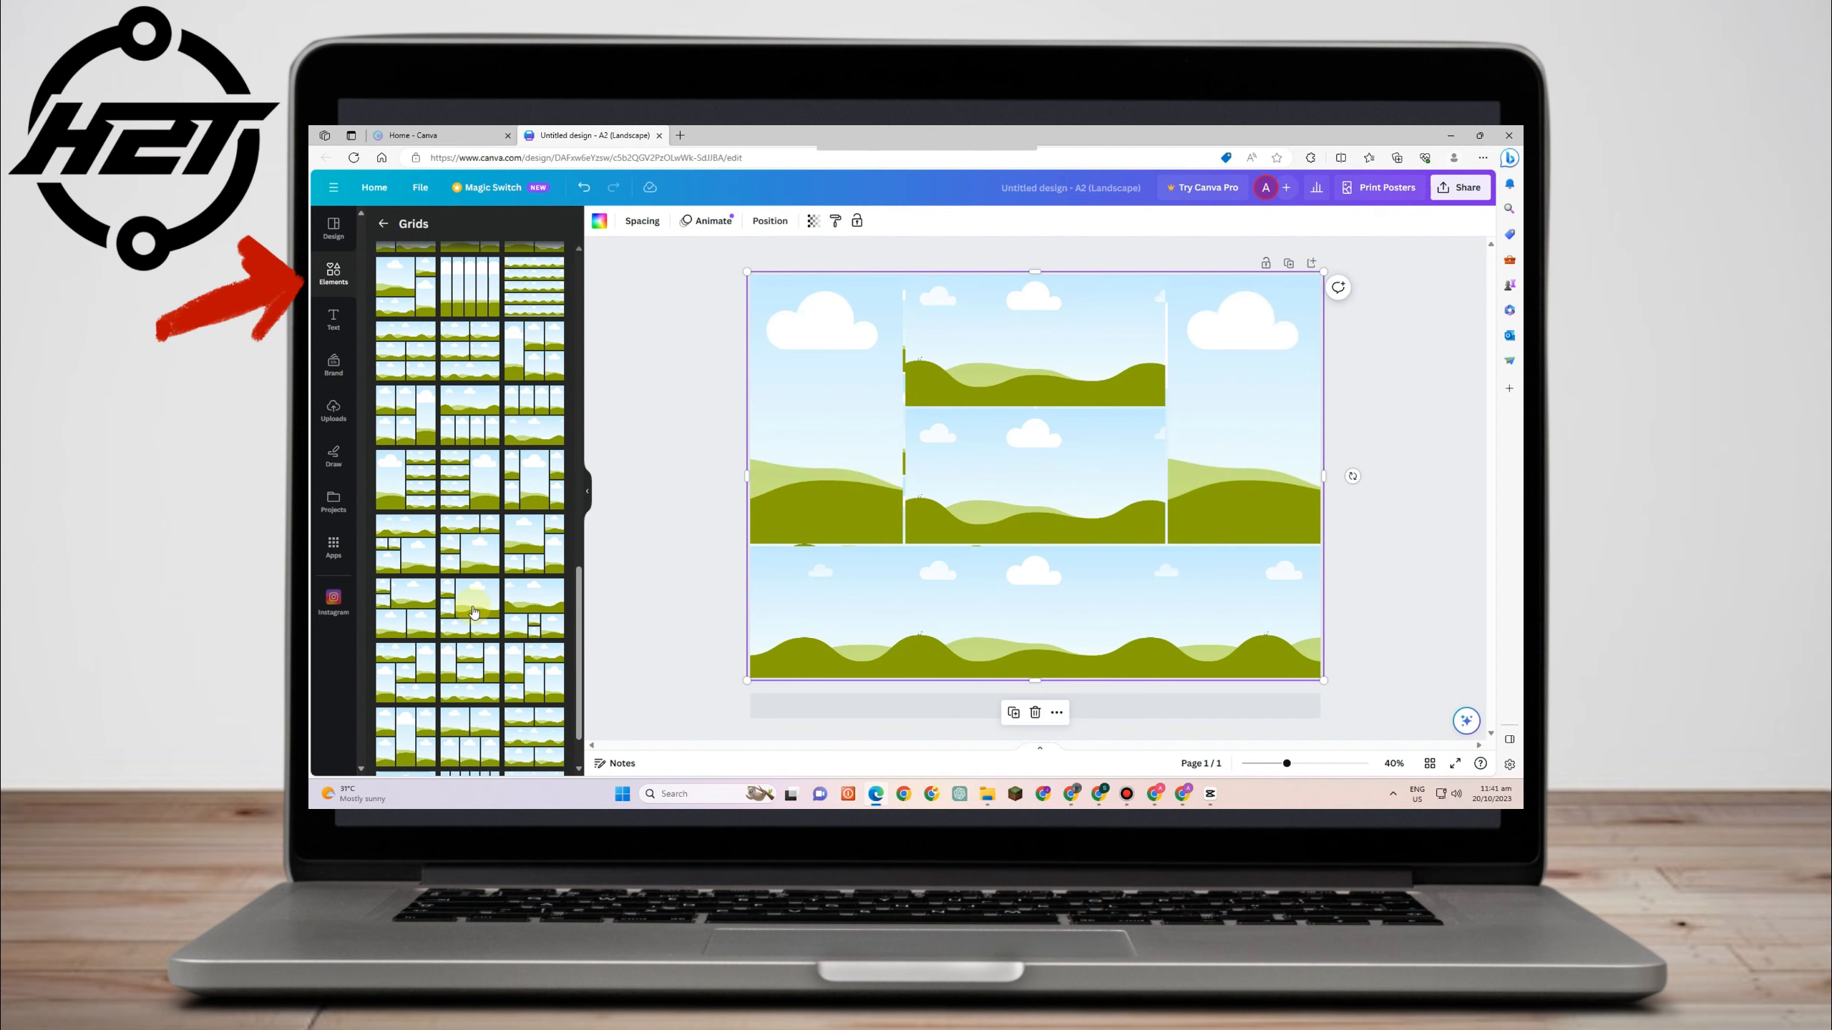
pyautogui.click(473, 661)
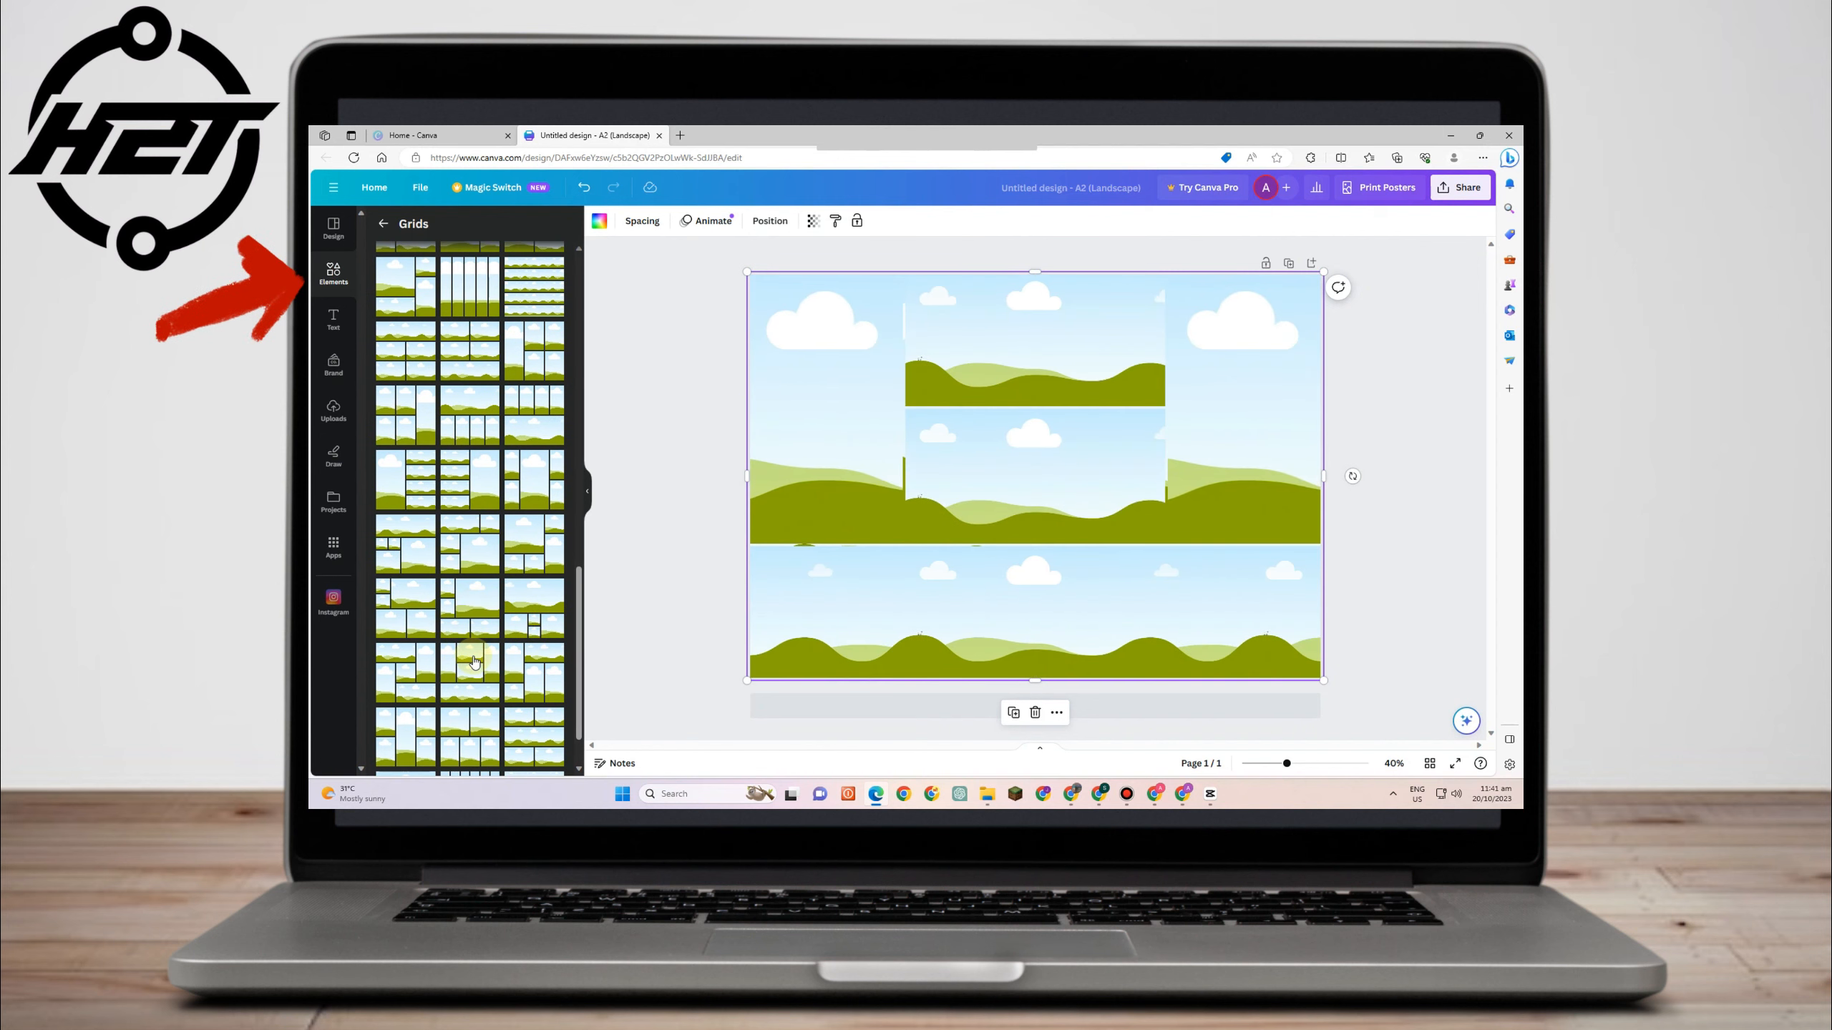
pyautogui.scroll(2, 470, 635)
pyautogui.click(468, 575)
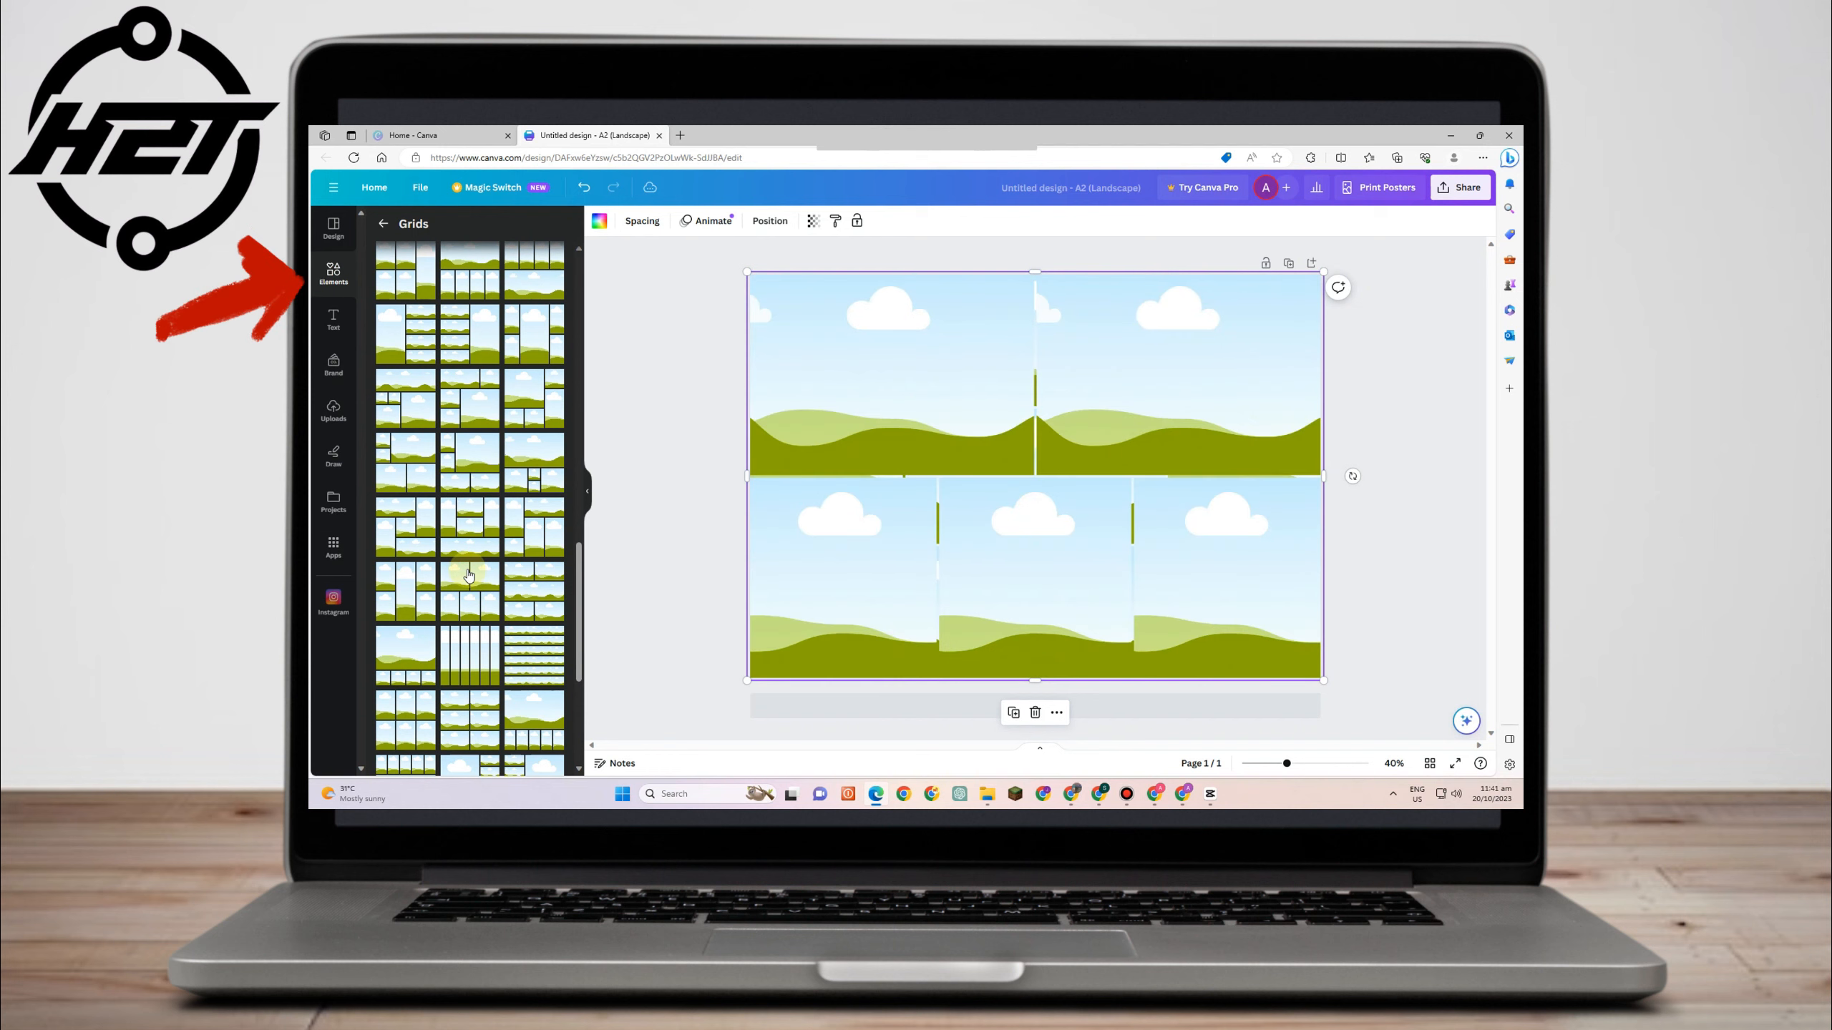
# - Browse further grid layouts and apply a two-row, full-width grid to the page
pyautogui.scroll(-4, 472, 599)
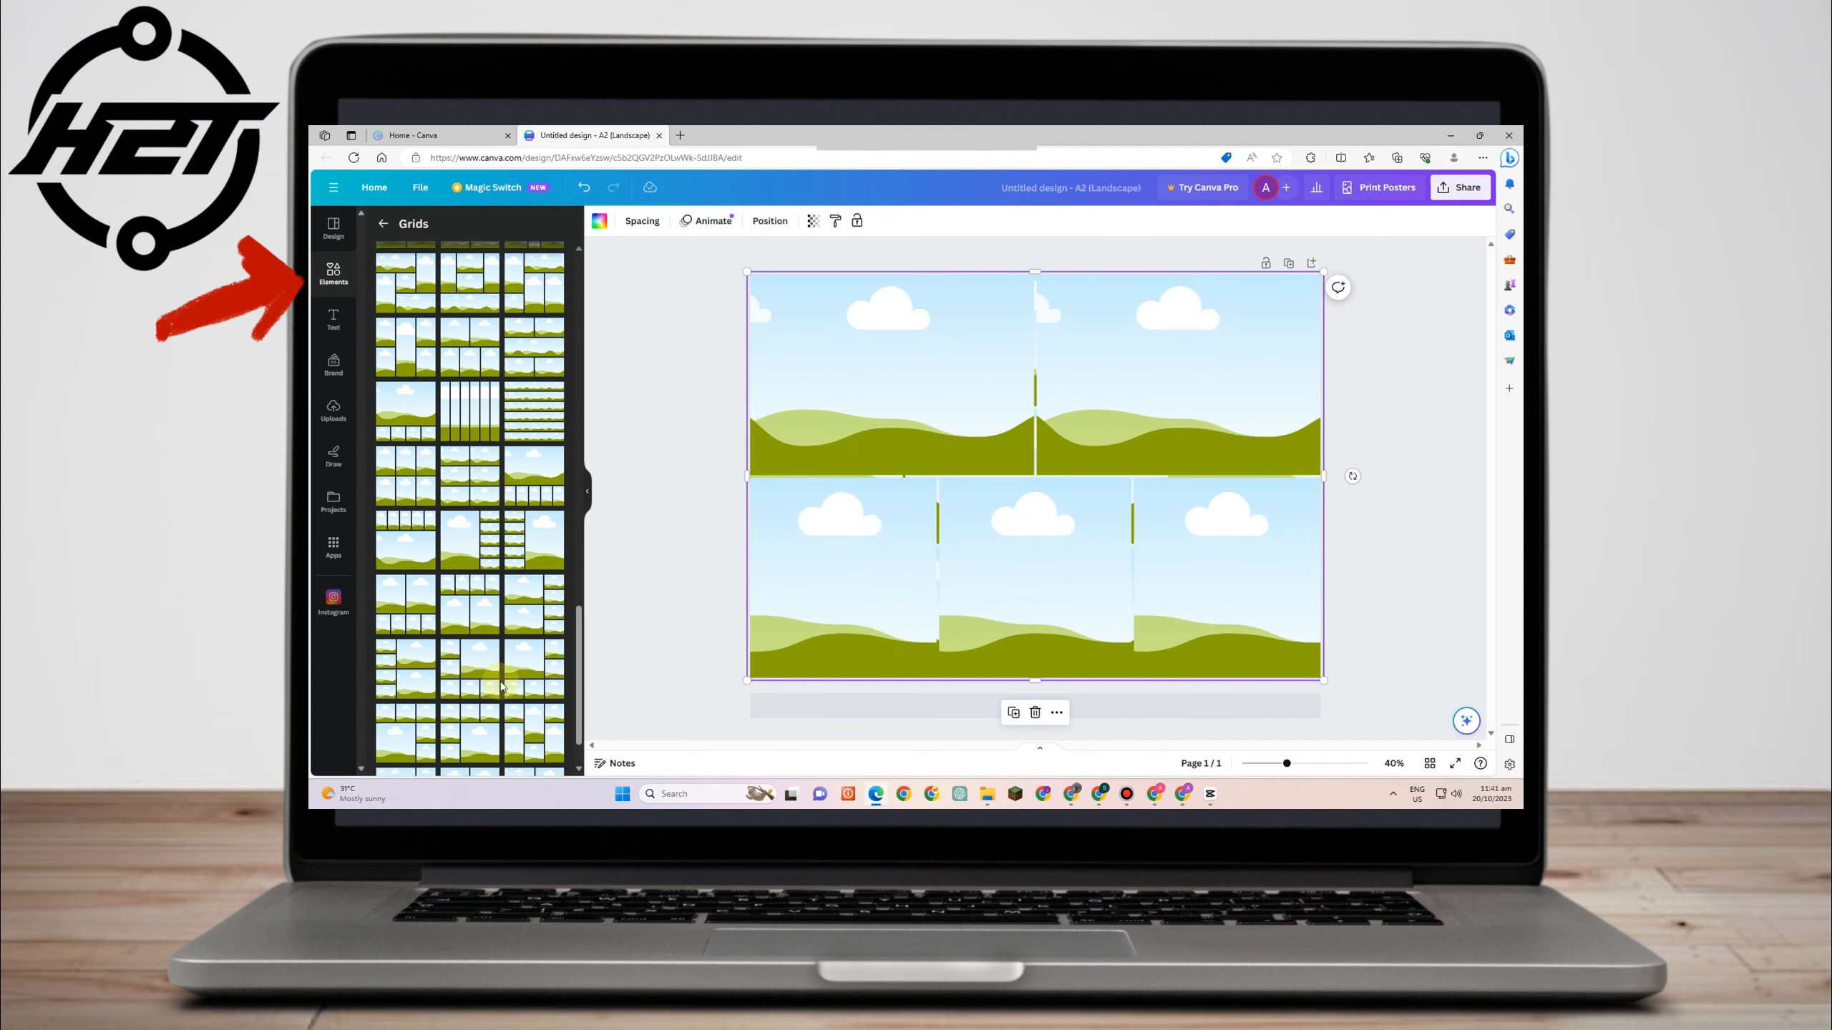
pyautogui.scroll(4, 502, 686)
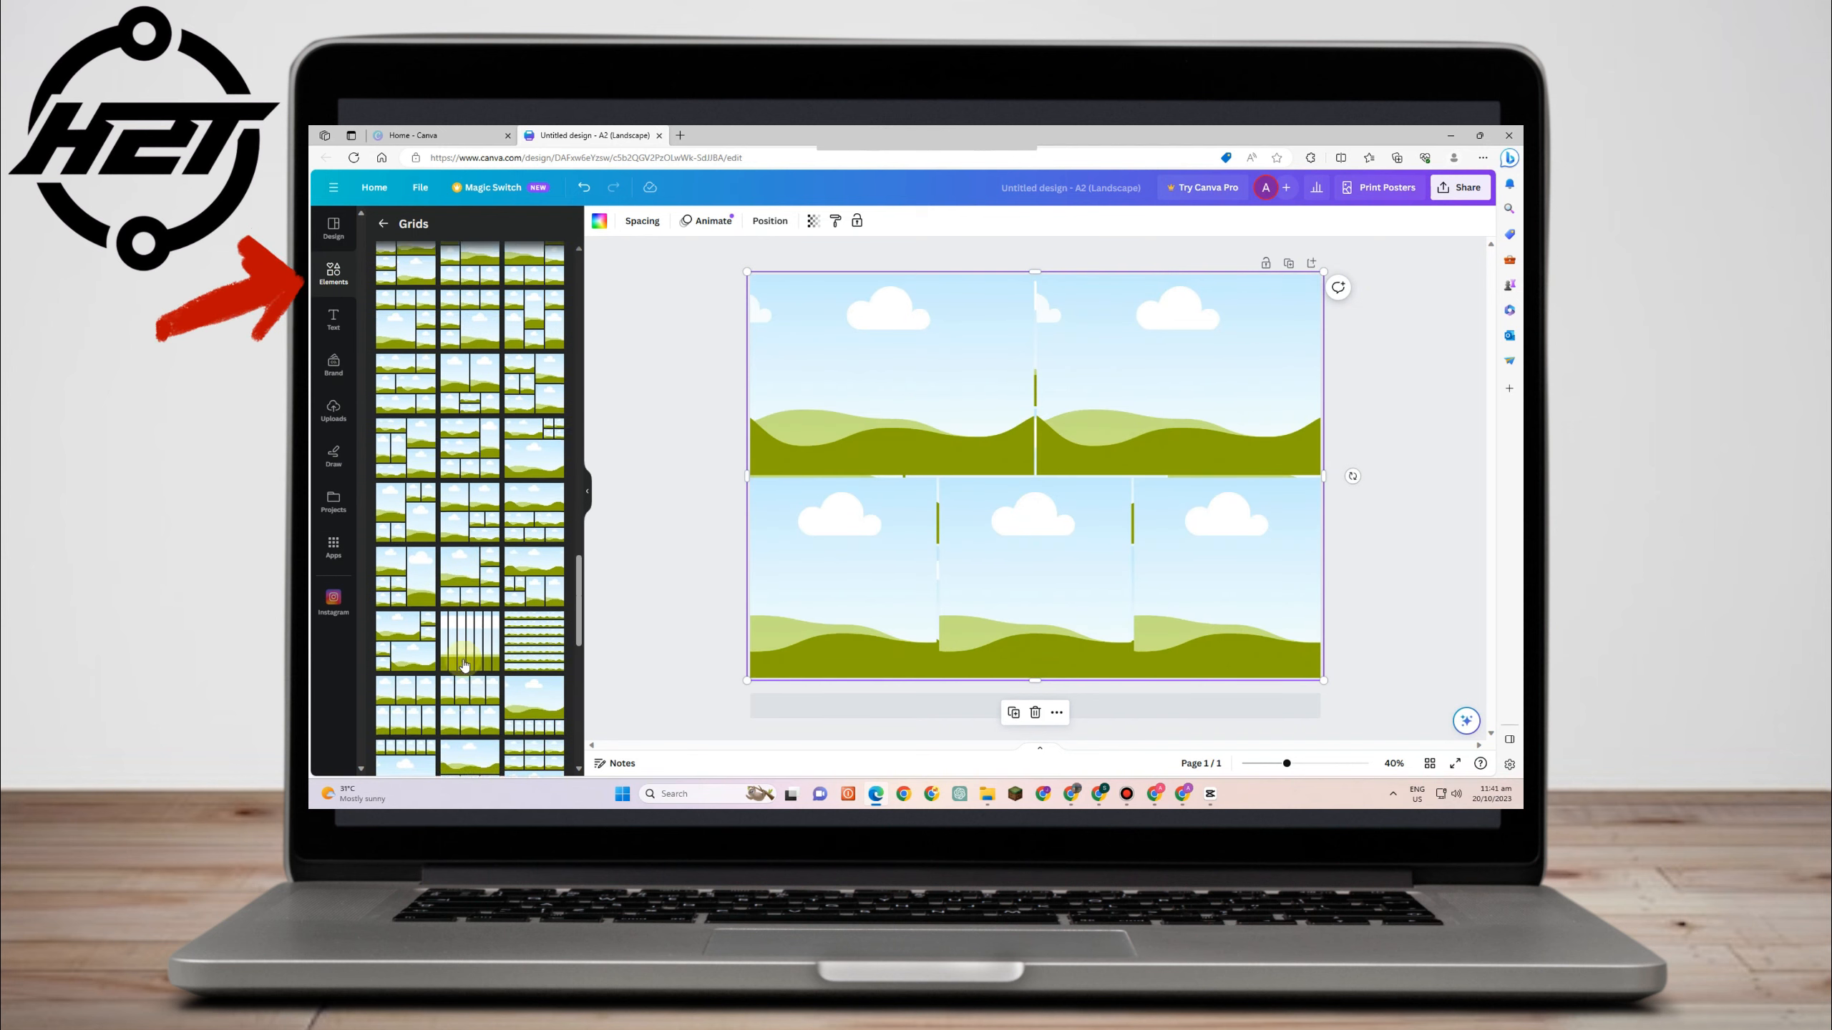
pyautogui.scroll(-3, 465, 664)
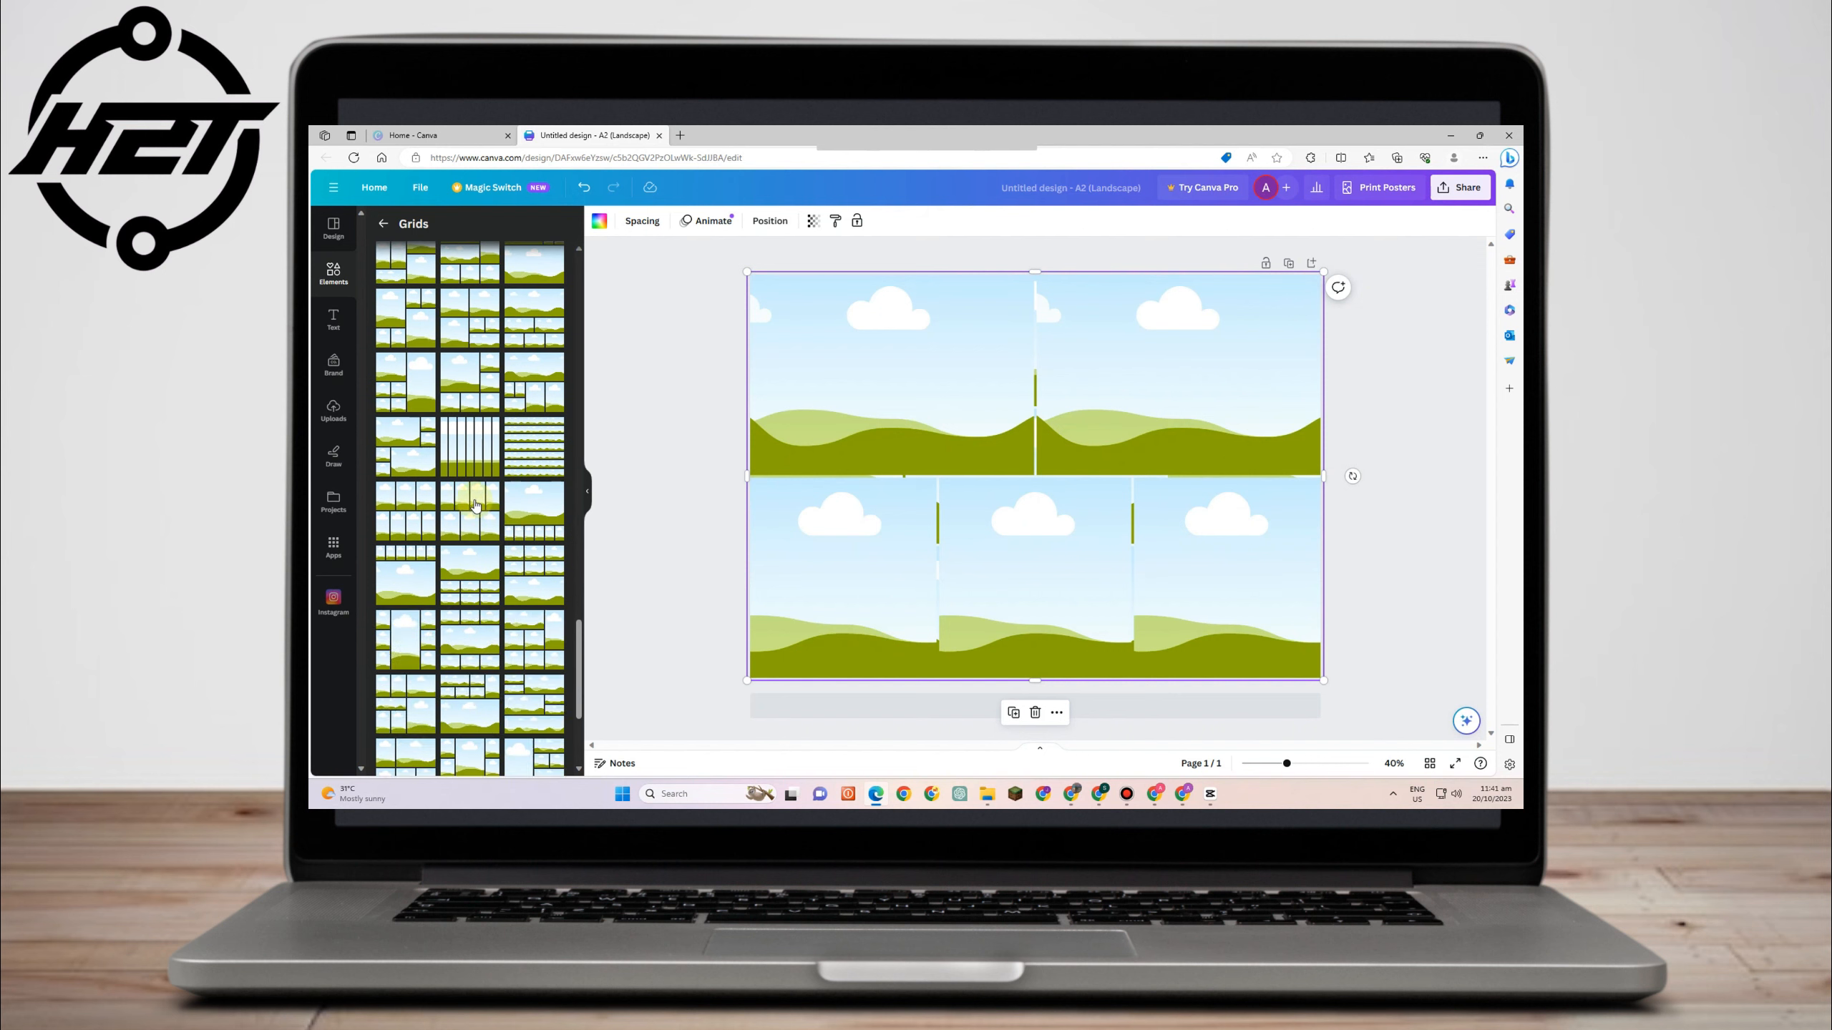
pyautogui.click(475, 505)
pyautogui.scroll(15, 507, 487)
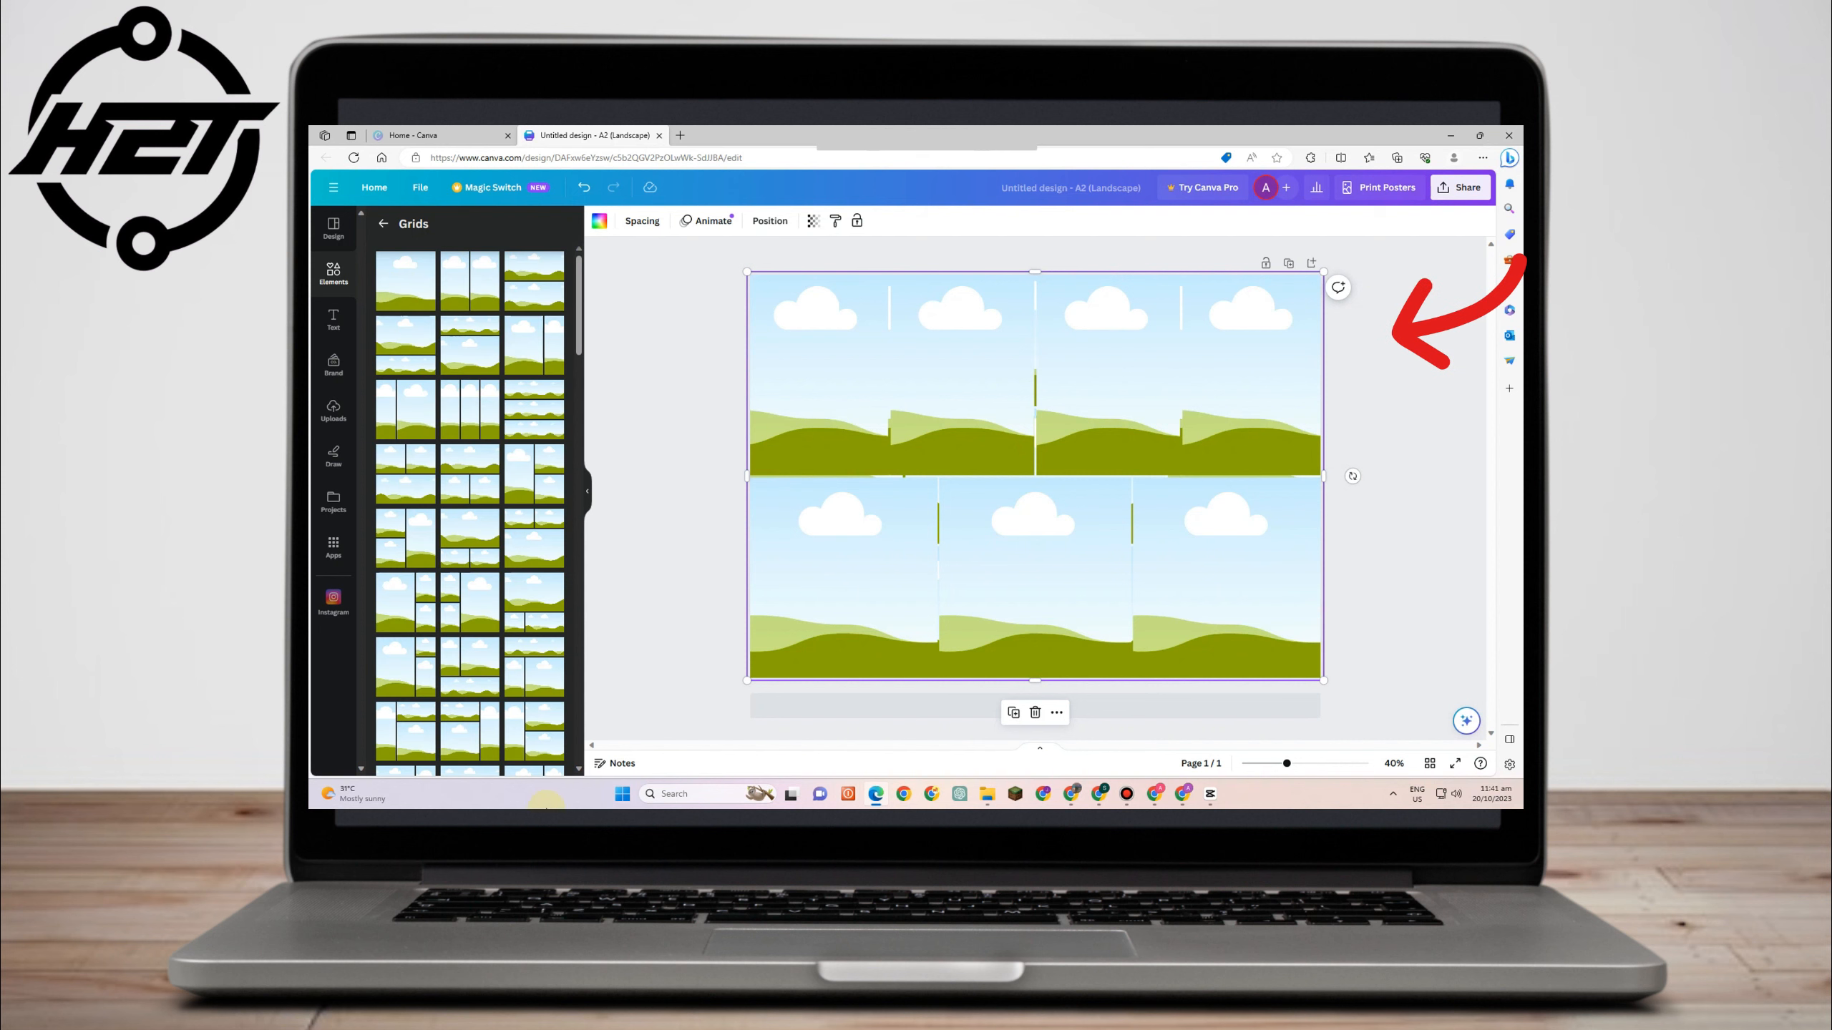
pyautogui.click(530, 286)
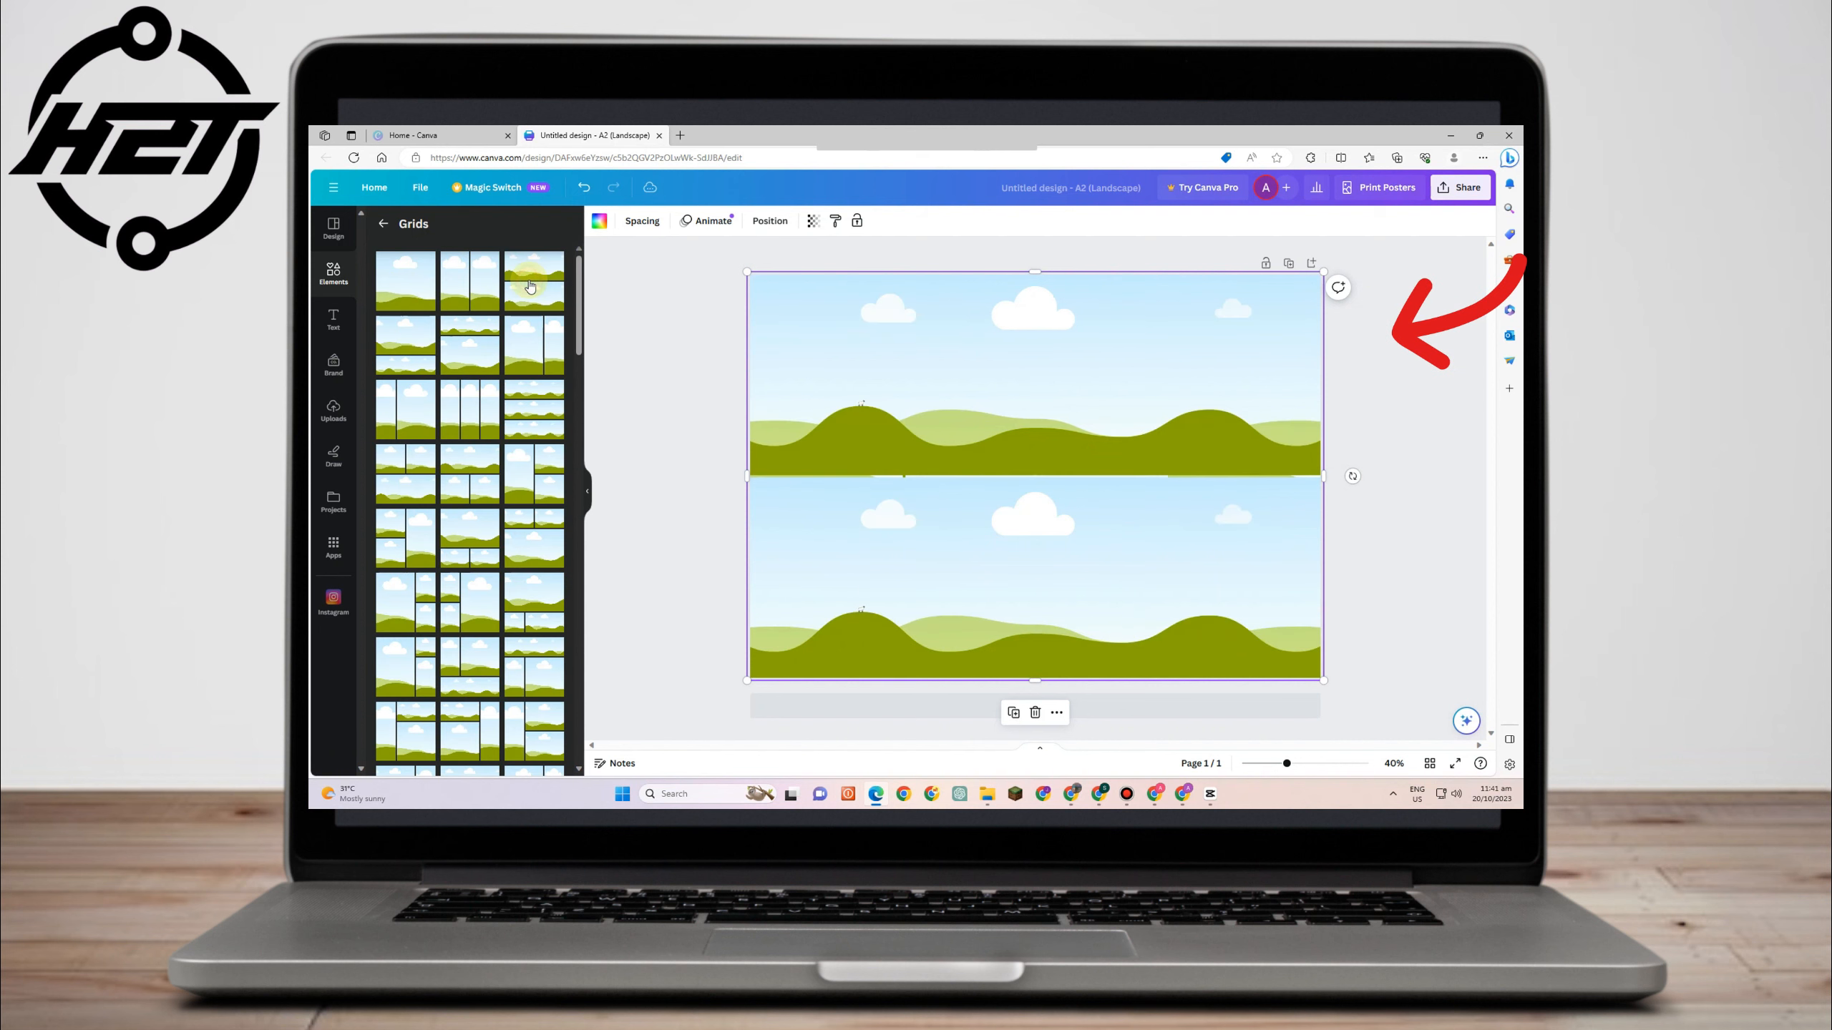
# - Resize the grid from its corner, then undo the resize and the earlier grid placements
pyautogui.moveTo(1323, 272); pyautogui.dragTo(1133, 352)
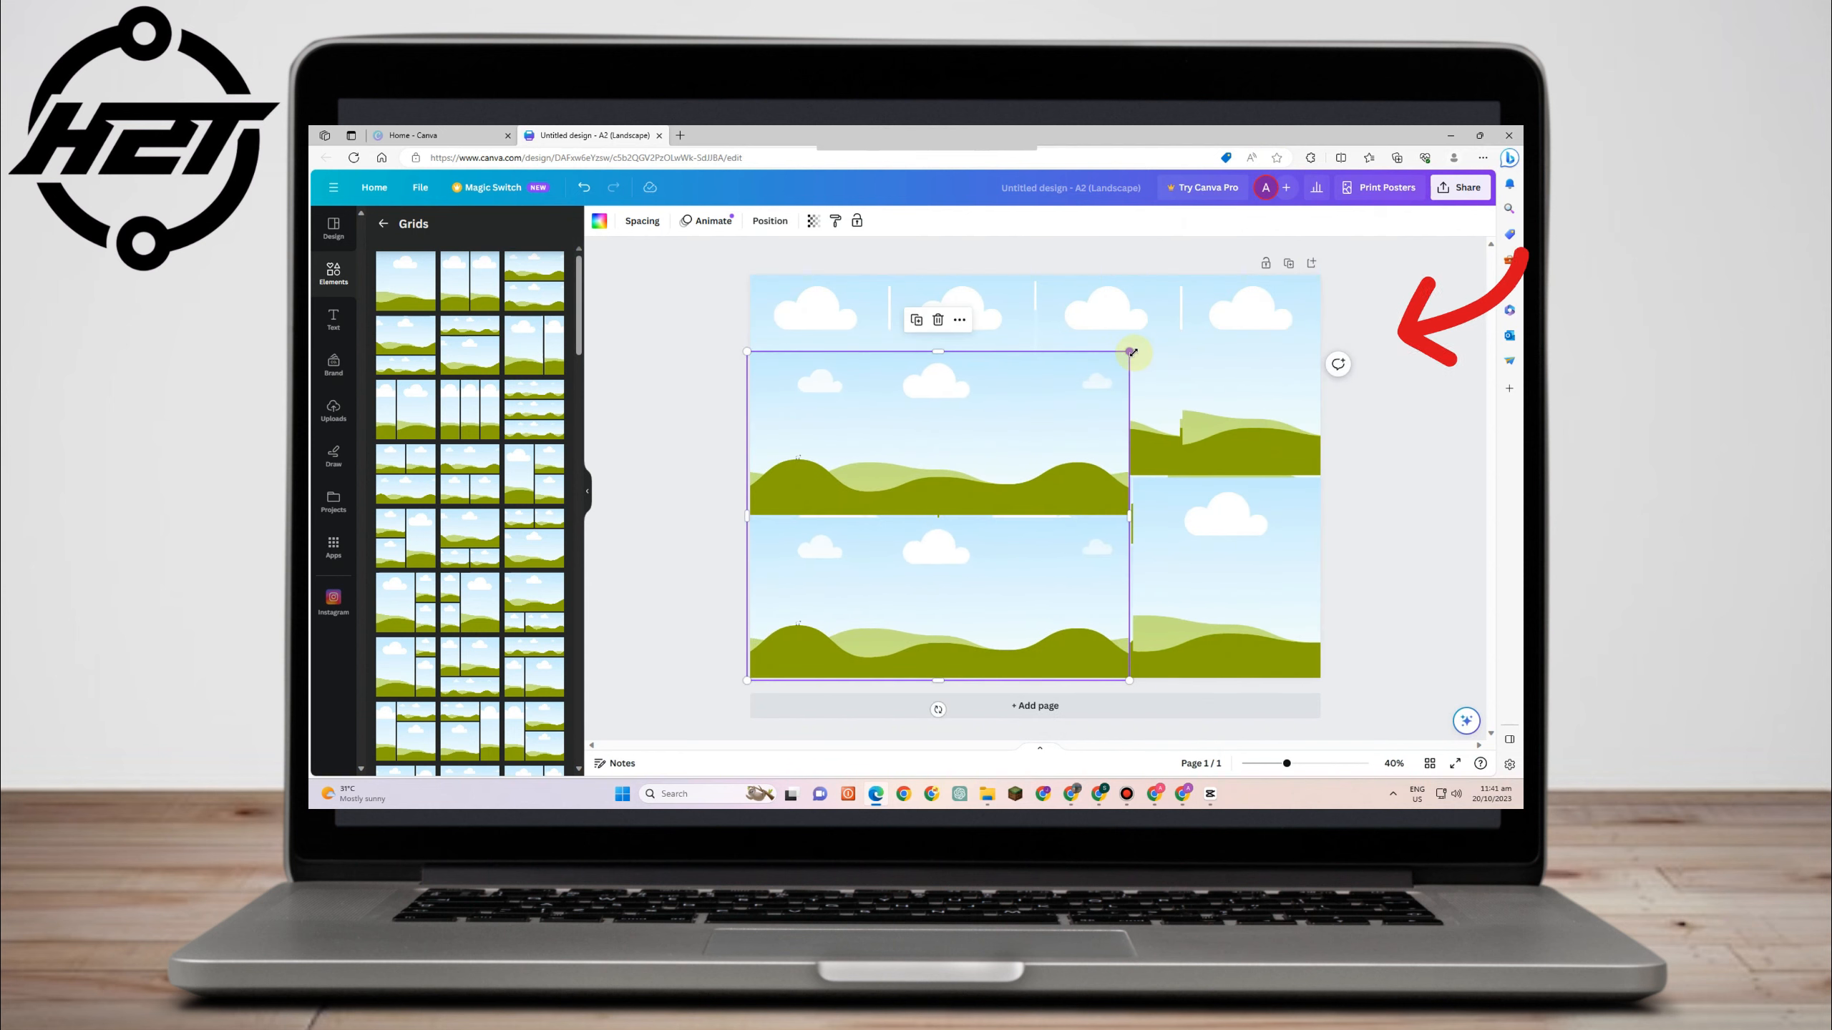
pyautogui.hotkey('ctrl', 'z')
pyautogui.hotkey('ctrl', 'z')
pyautogui.hotkey('ctrl', 'z')
pyautogui.hotkey('ctrl', 'z')
pyautogui.hotkey('ctrl', 'z')
pyautogui.hotkey('ctrl', 'z')
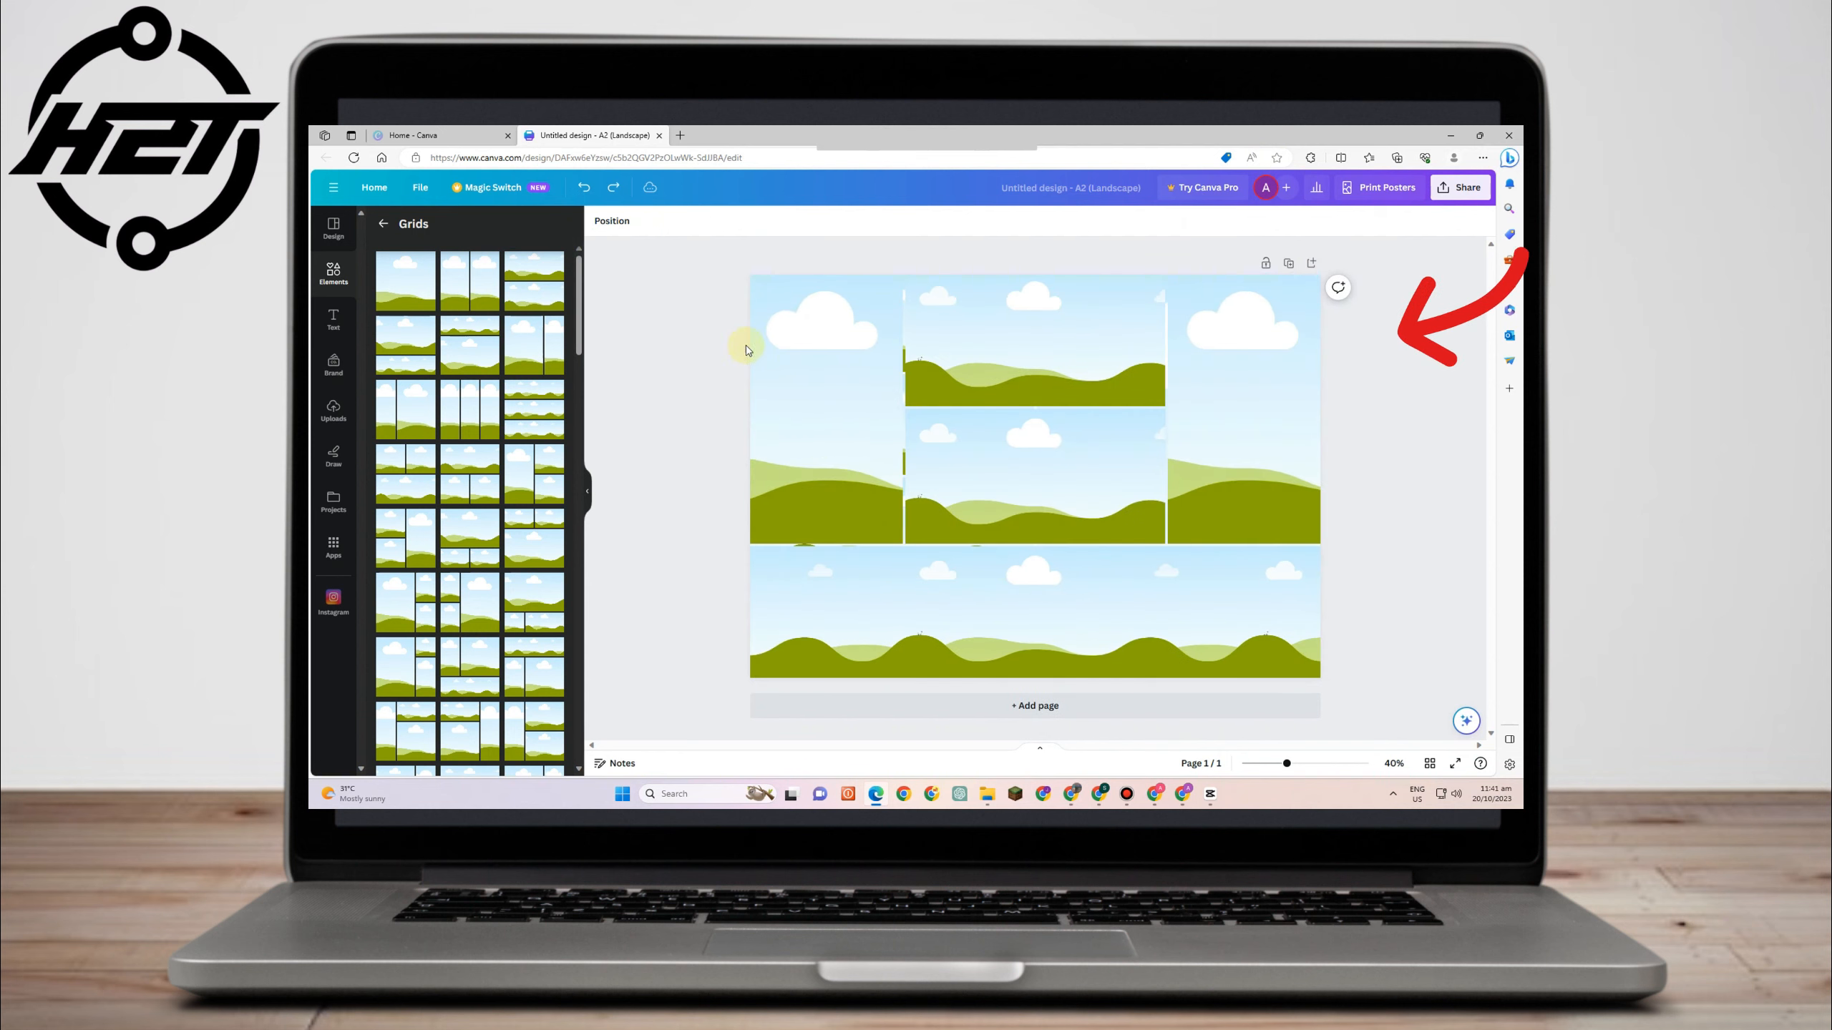
pyautogui.hotkey('ctrl', 'z')
pyautogui.hotkey('ctrl', 'z')
pyautogui.hotkey('ctrl', 'z')
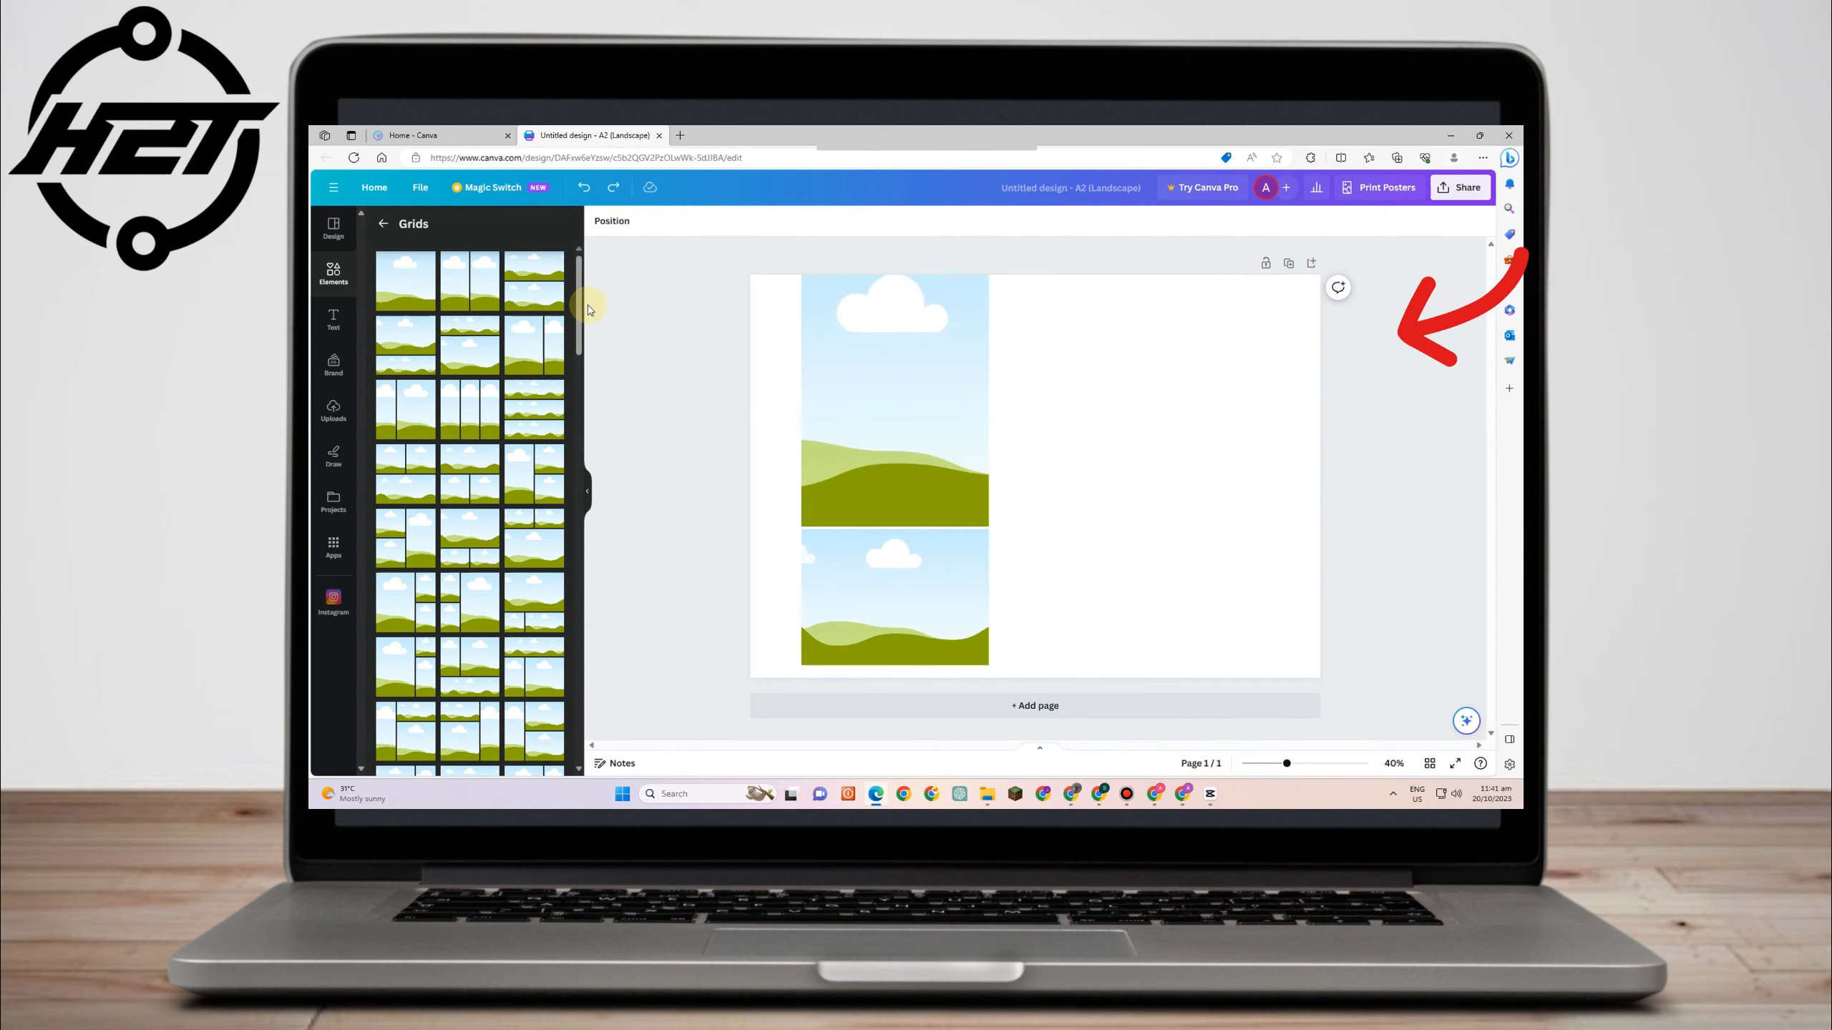
pyautogui.hotkey('ctrl', 'z')
pyautogui.hotkey('ctrl', 'z')
pyautogui.hotkey('ctrl', 'z')
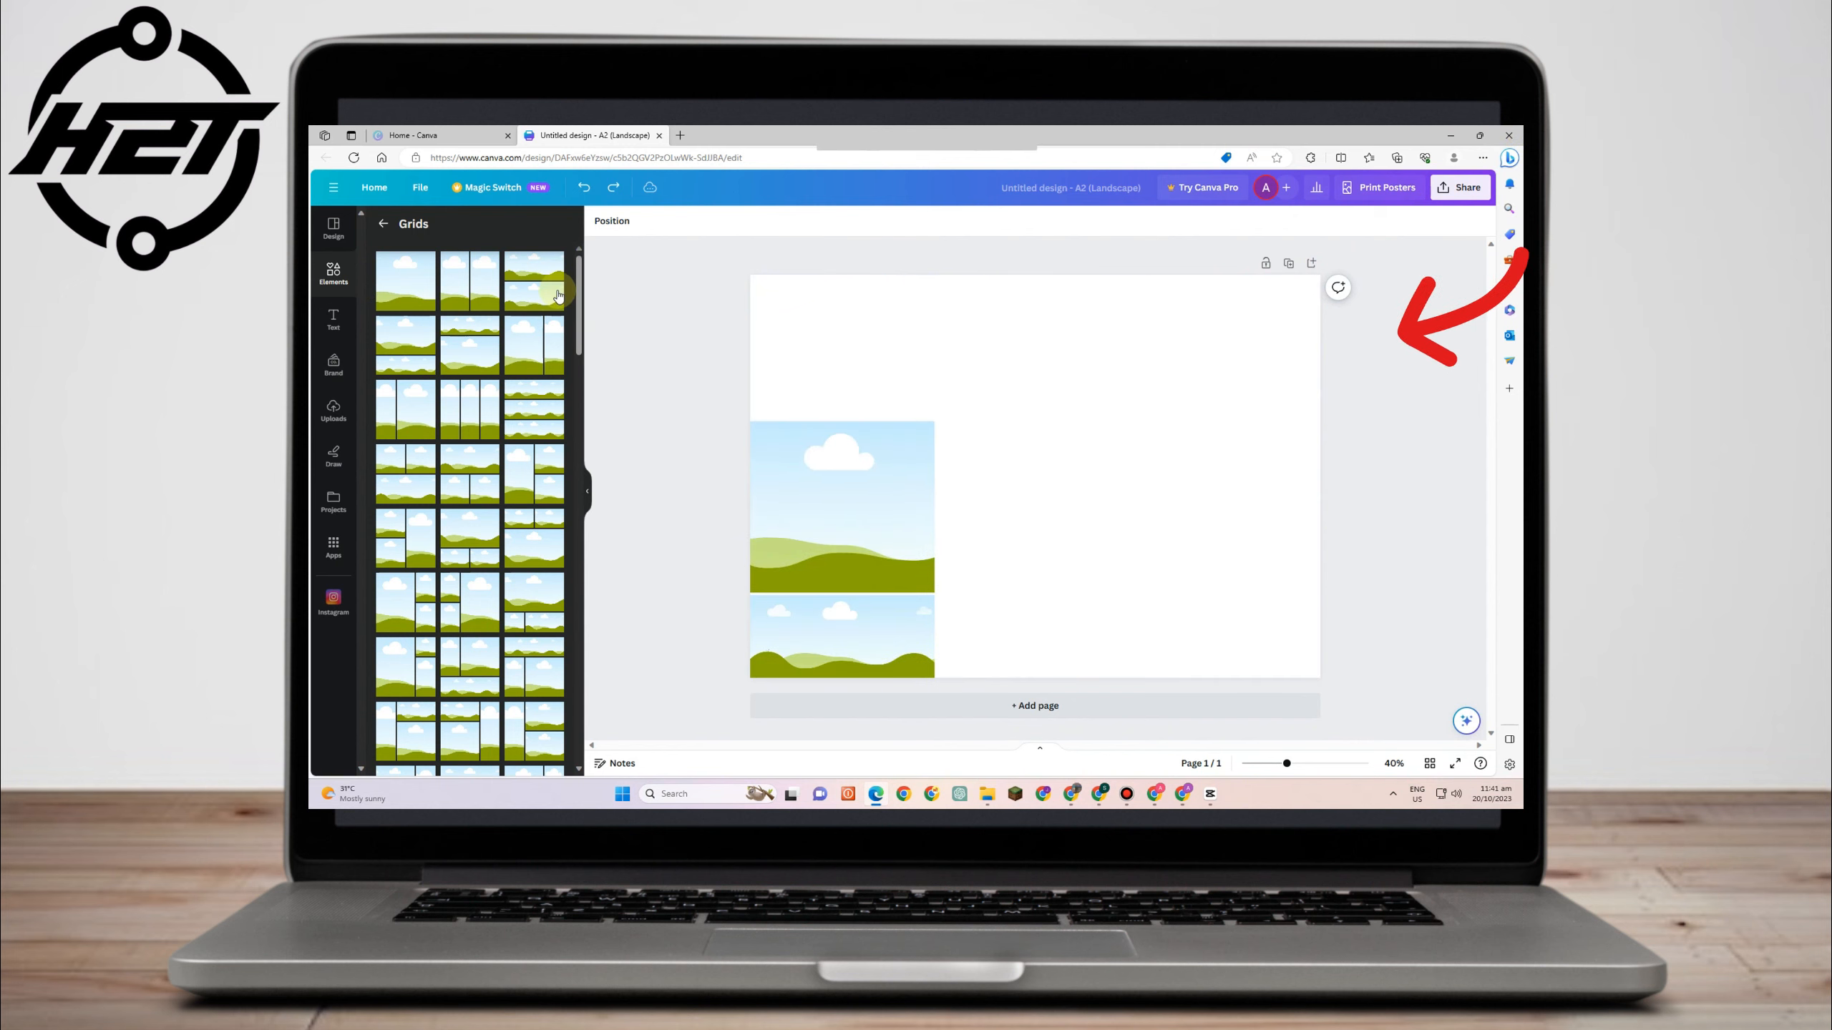
pyautogui.hotkey('ctrl', 'z')
# - Add the two-row grid to the page and shrink it into a narrow column along the left edge
pyautogui.moveTo(530, 285); pyautogui.dragTo(1187, 332)
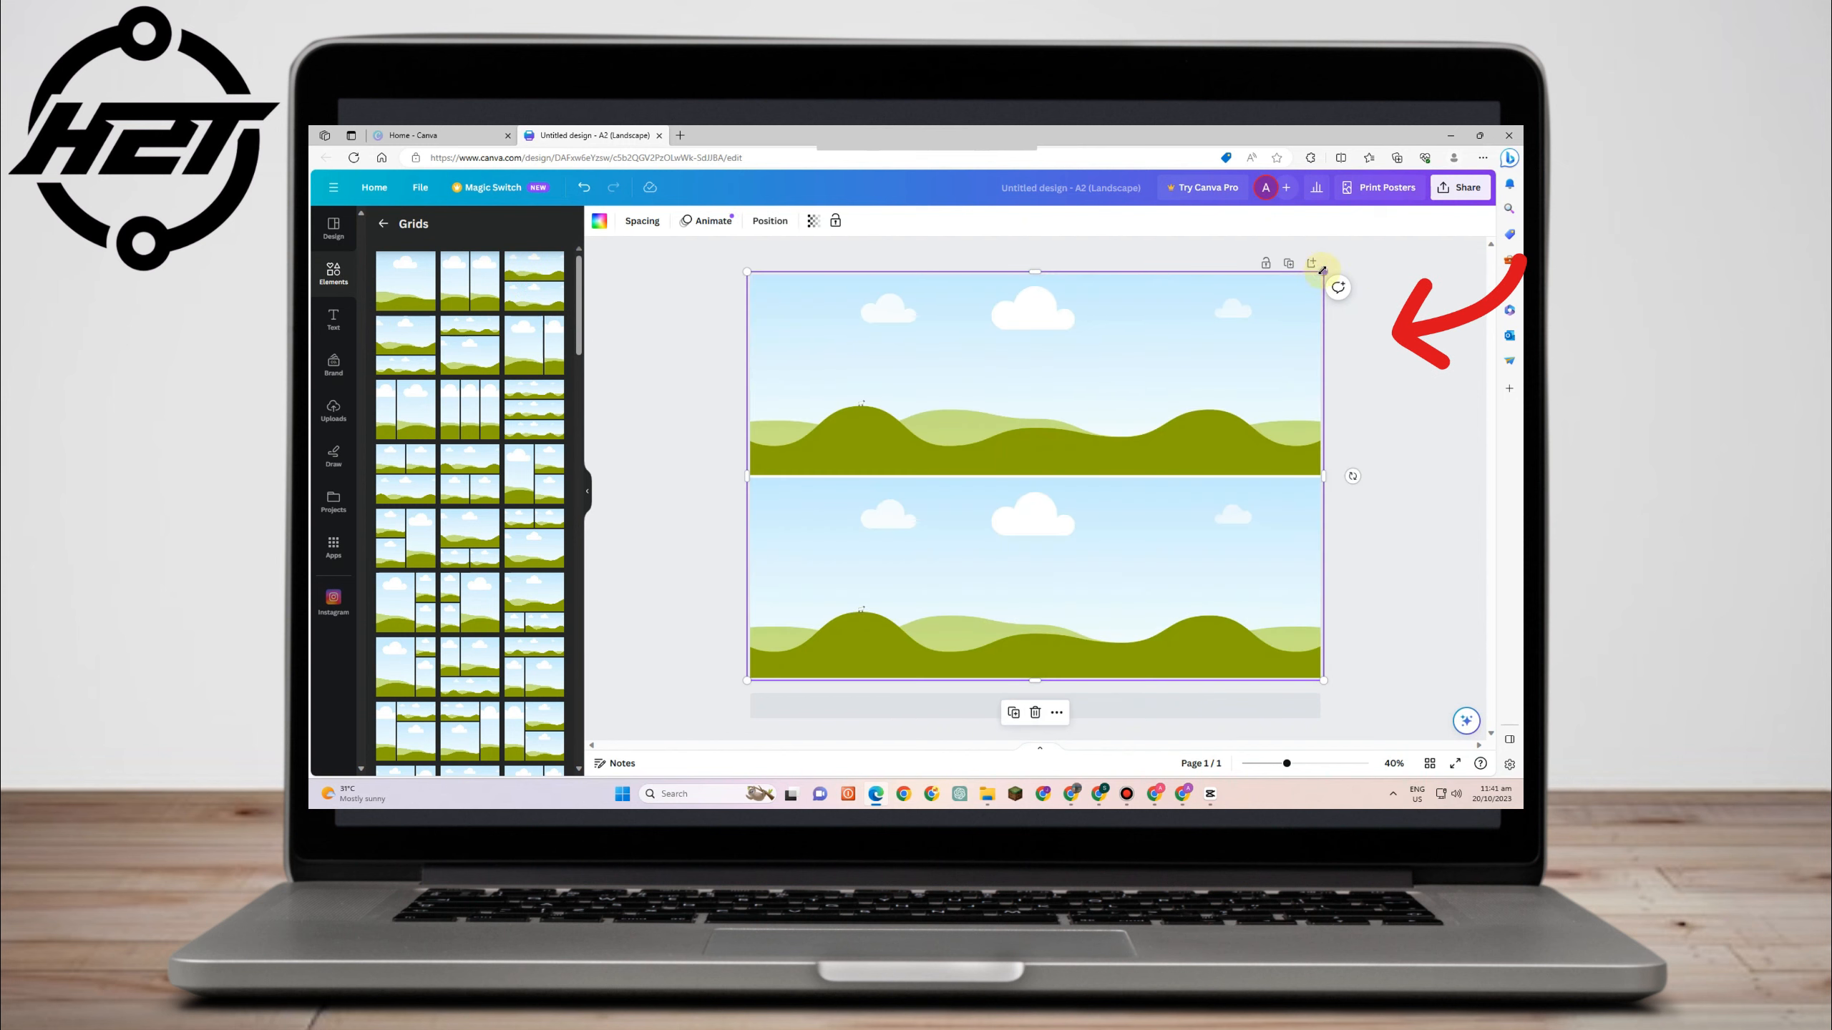
pyautogui.moveTo(1322, 271); pyautogui.dragTo(934, 282)
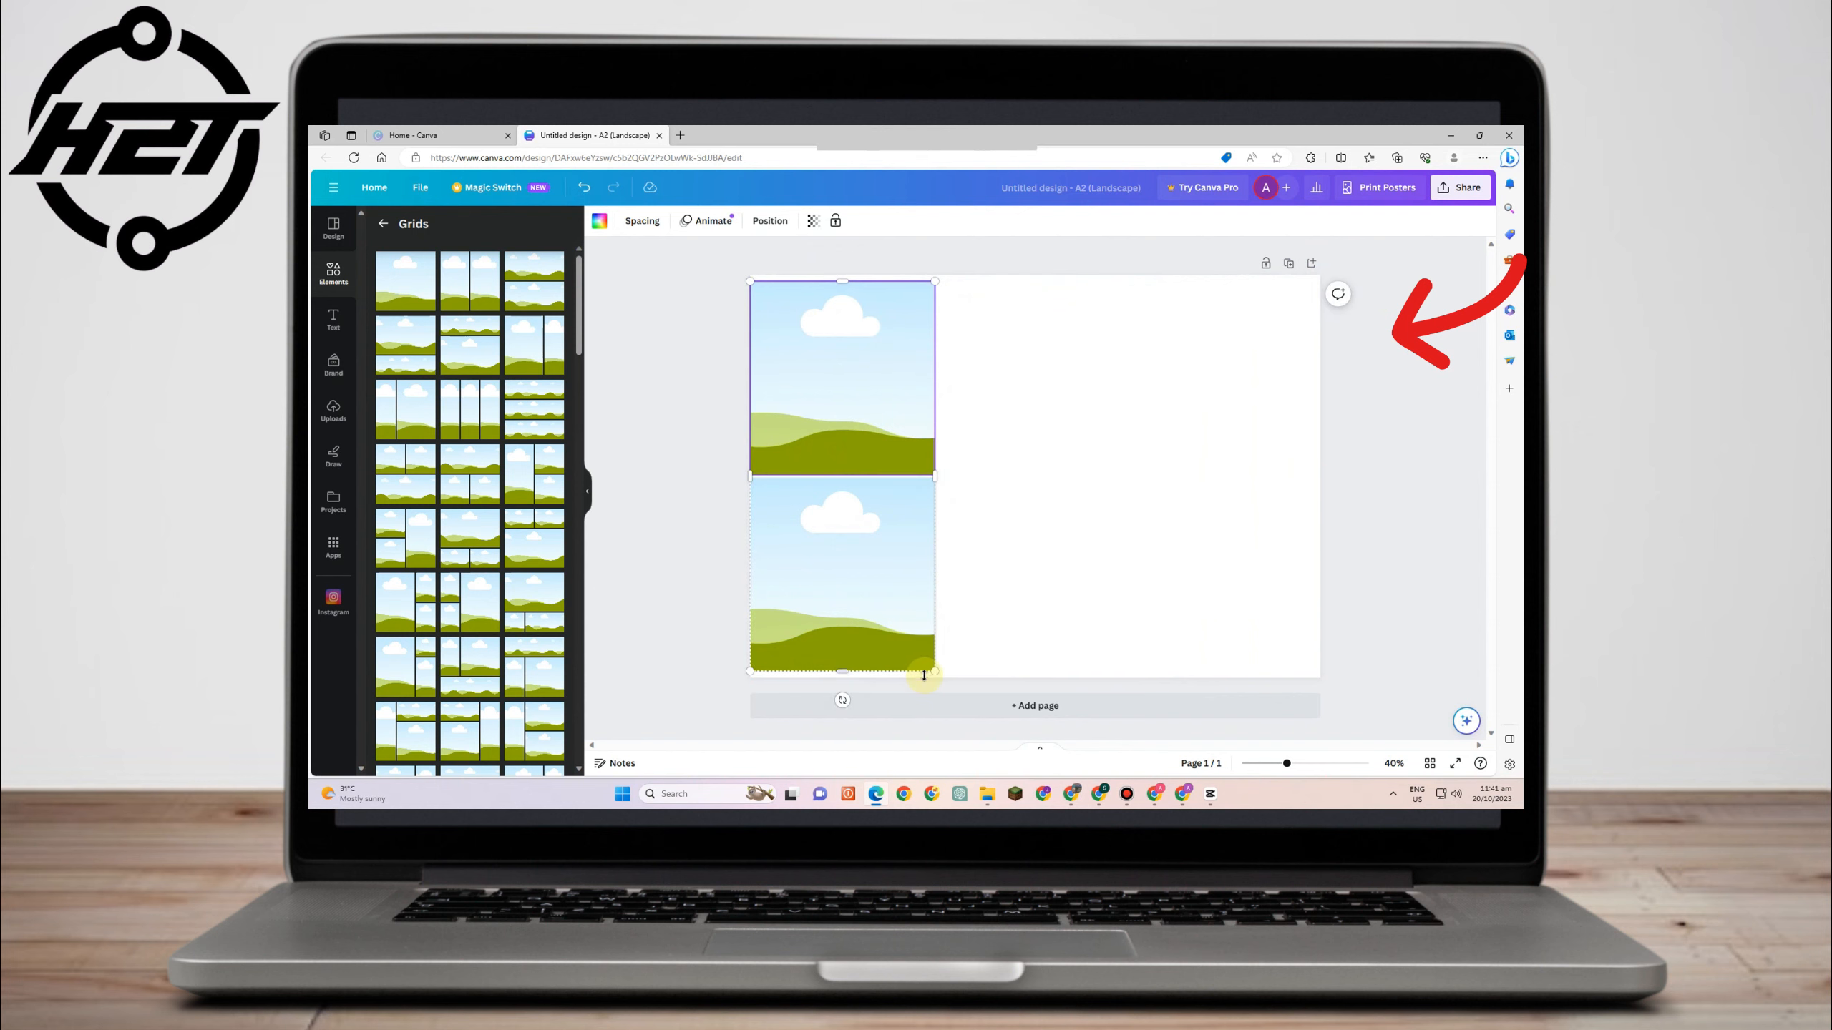
pyautogui.moveTo(936, 674); pyautogui.dragTo(942, 678)
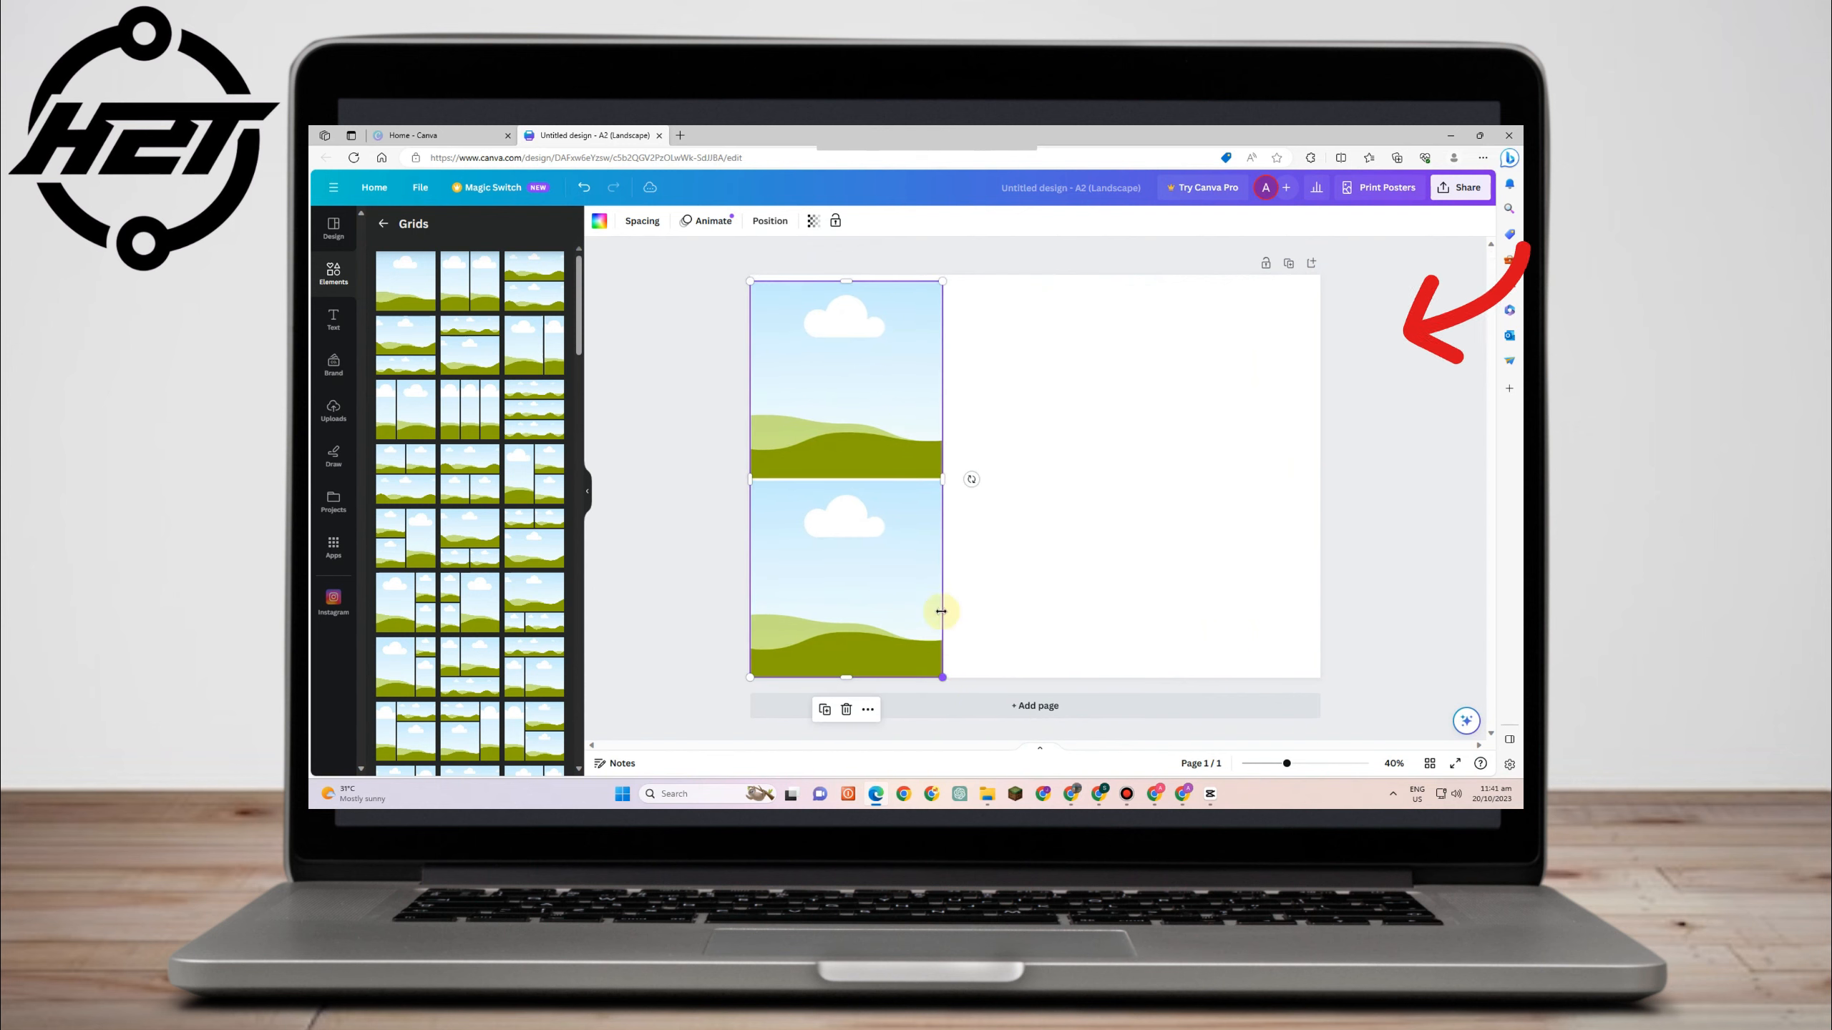
pyautogui.moveTo(944, 280); pyautogui.dragTo(965, 275)
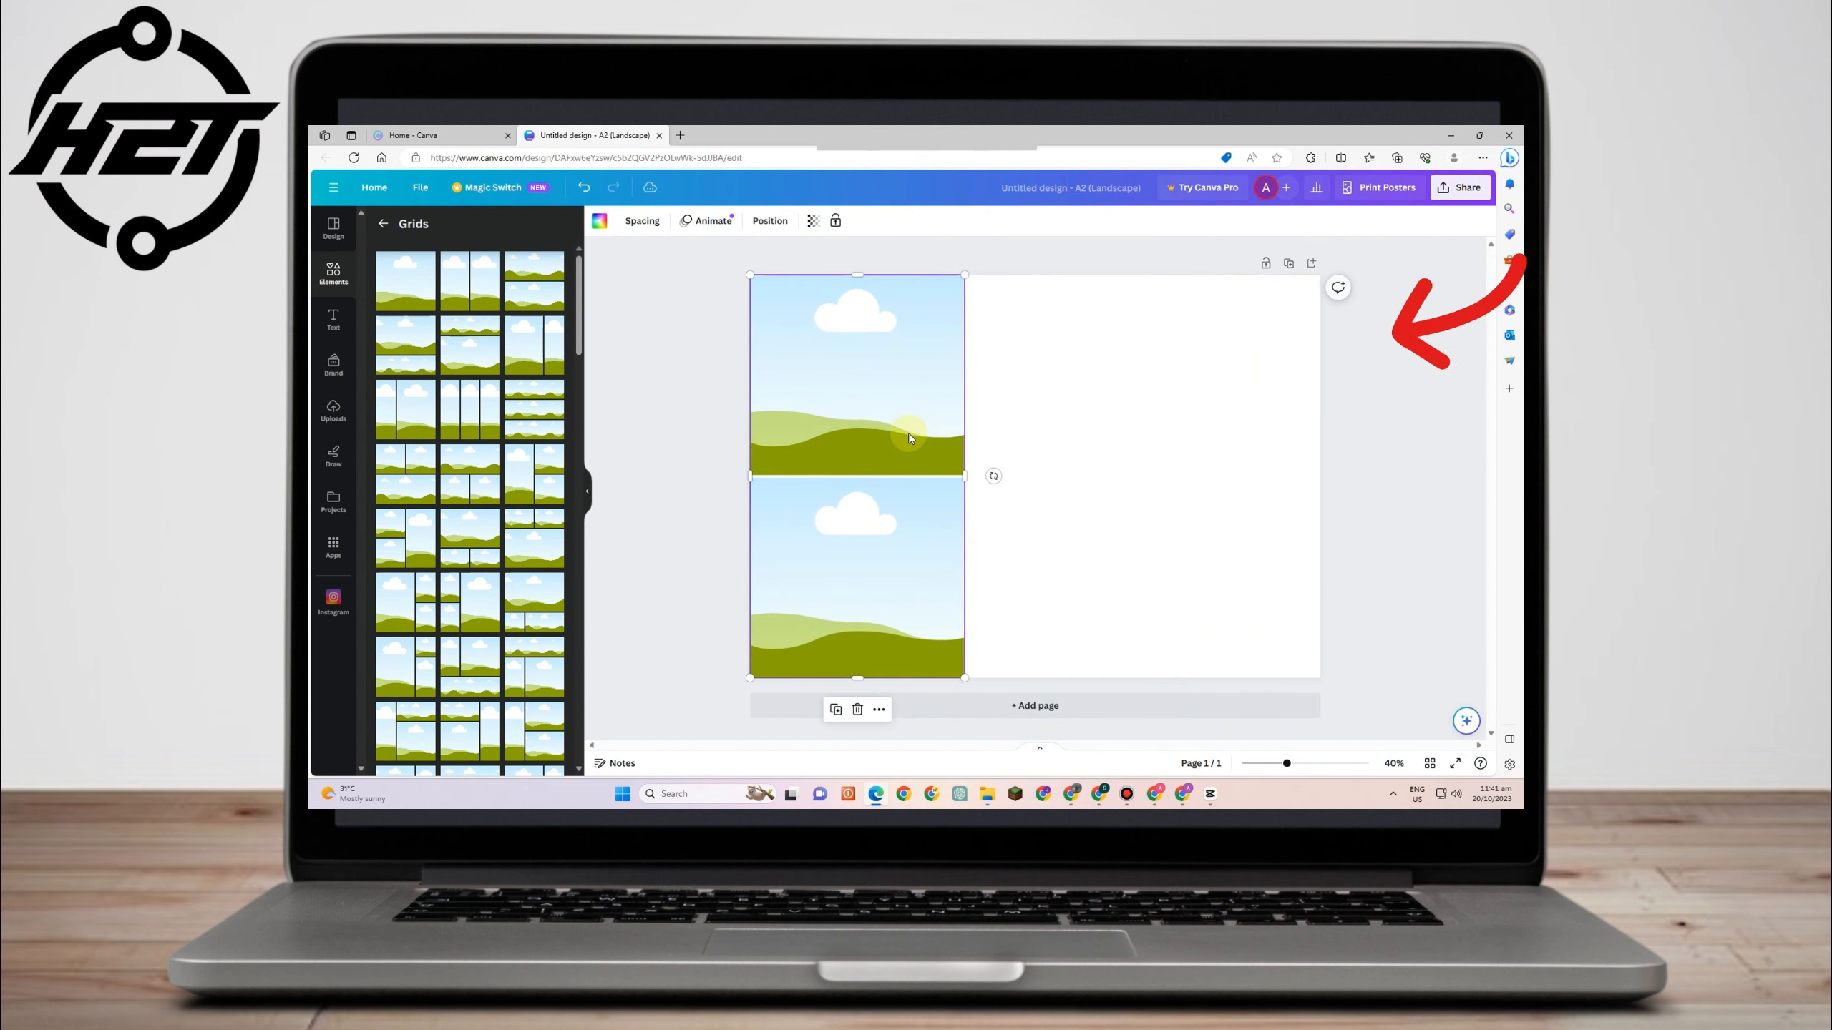
# - Duplicate the two-cell grid column and place the copy beside the original
pyautogui.click(910, 438)
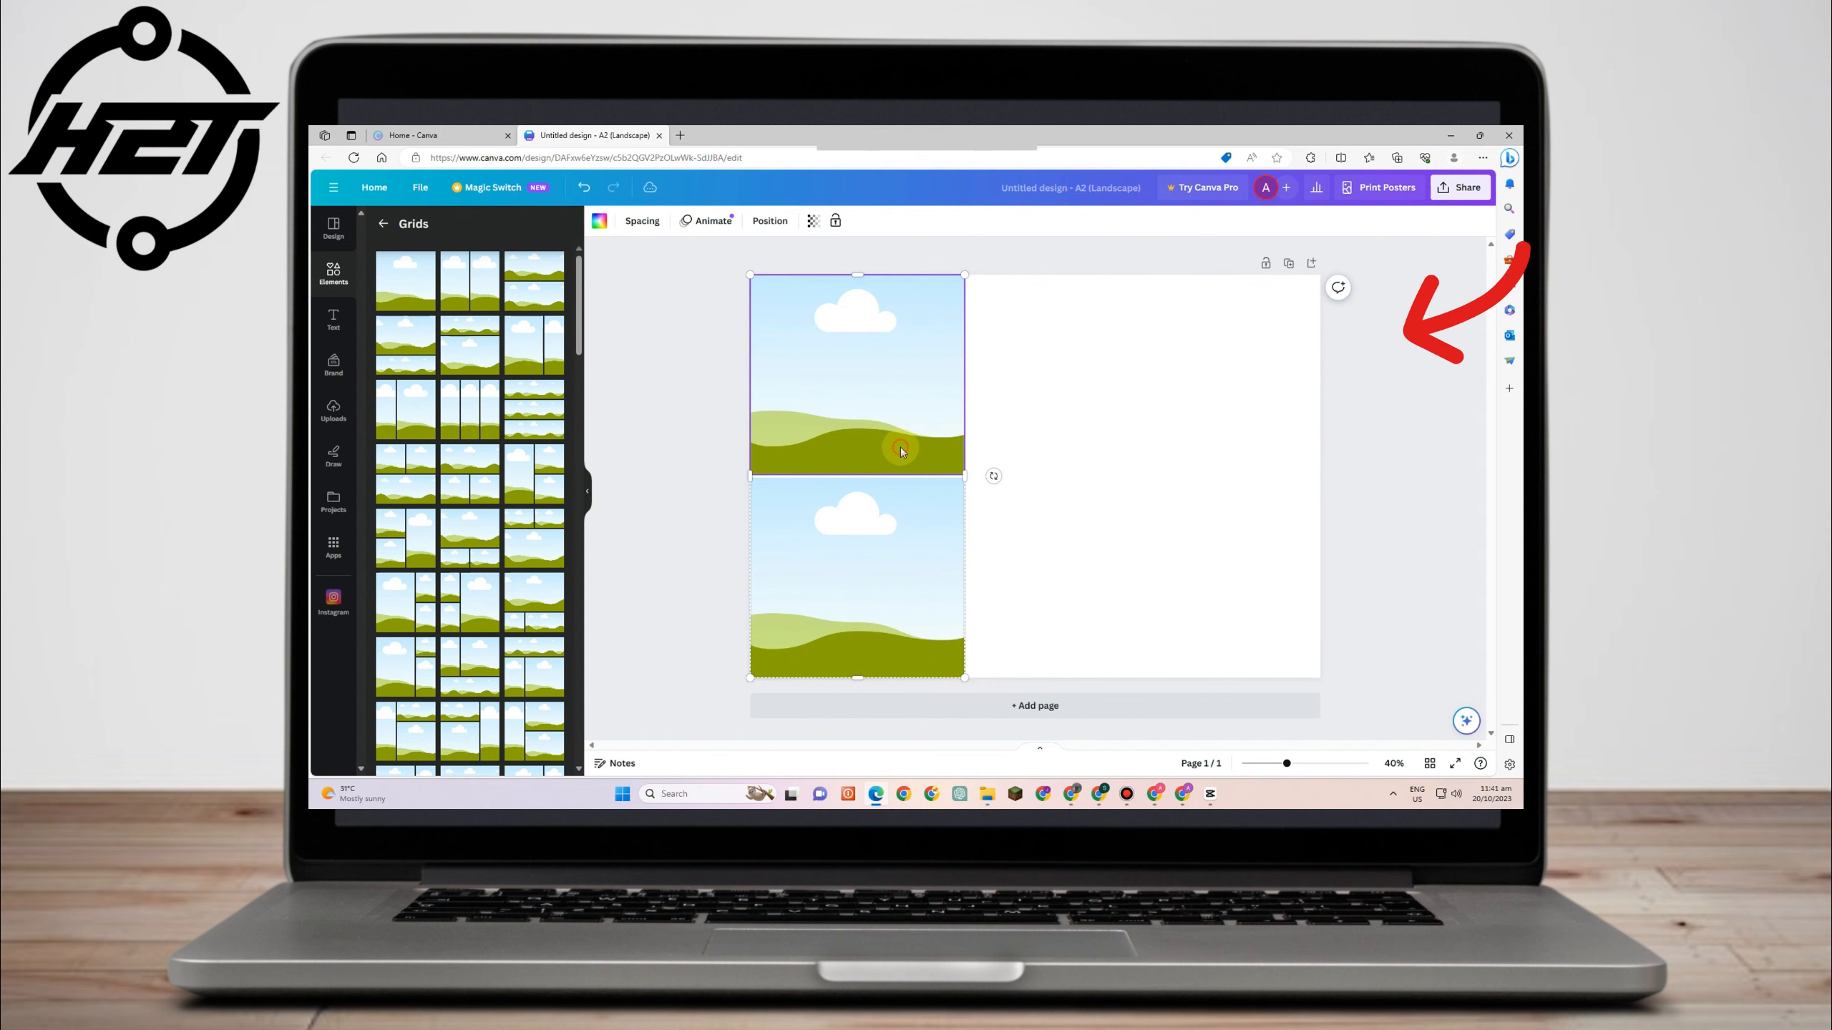
pyautogui.click(902, 450)
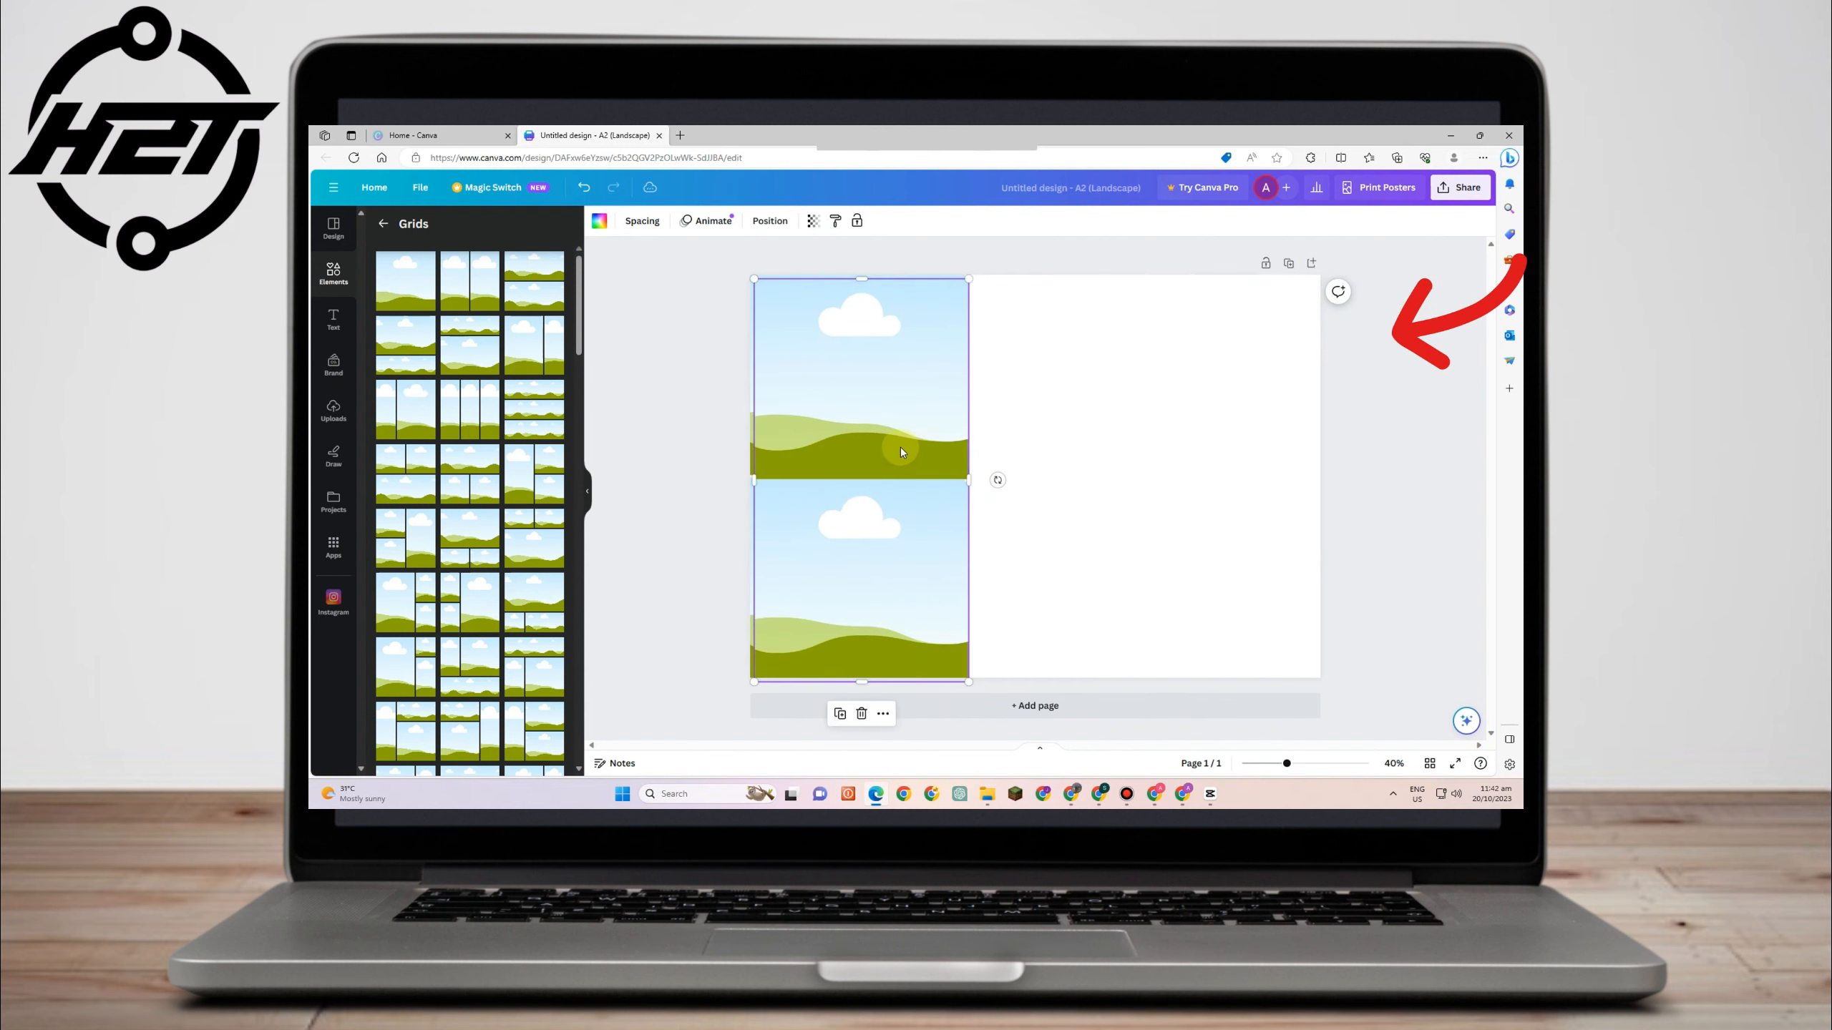
pyautogui.moveTo(891, 448); pyautogui.dragTo(1097, 442)
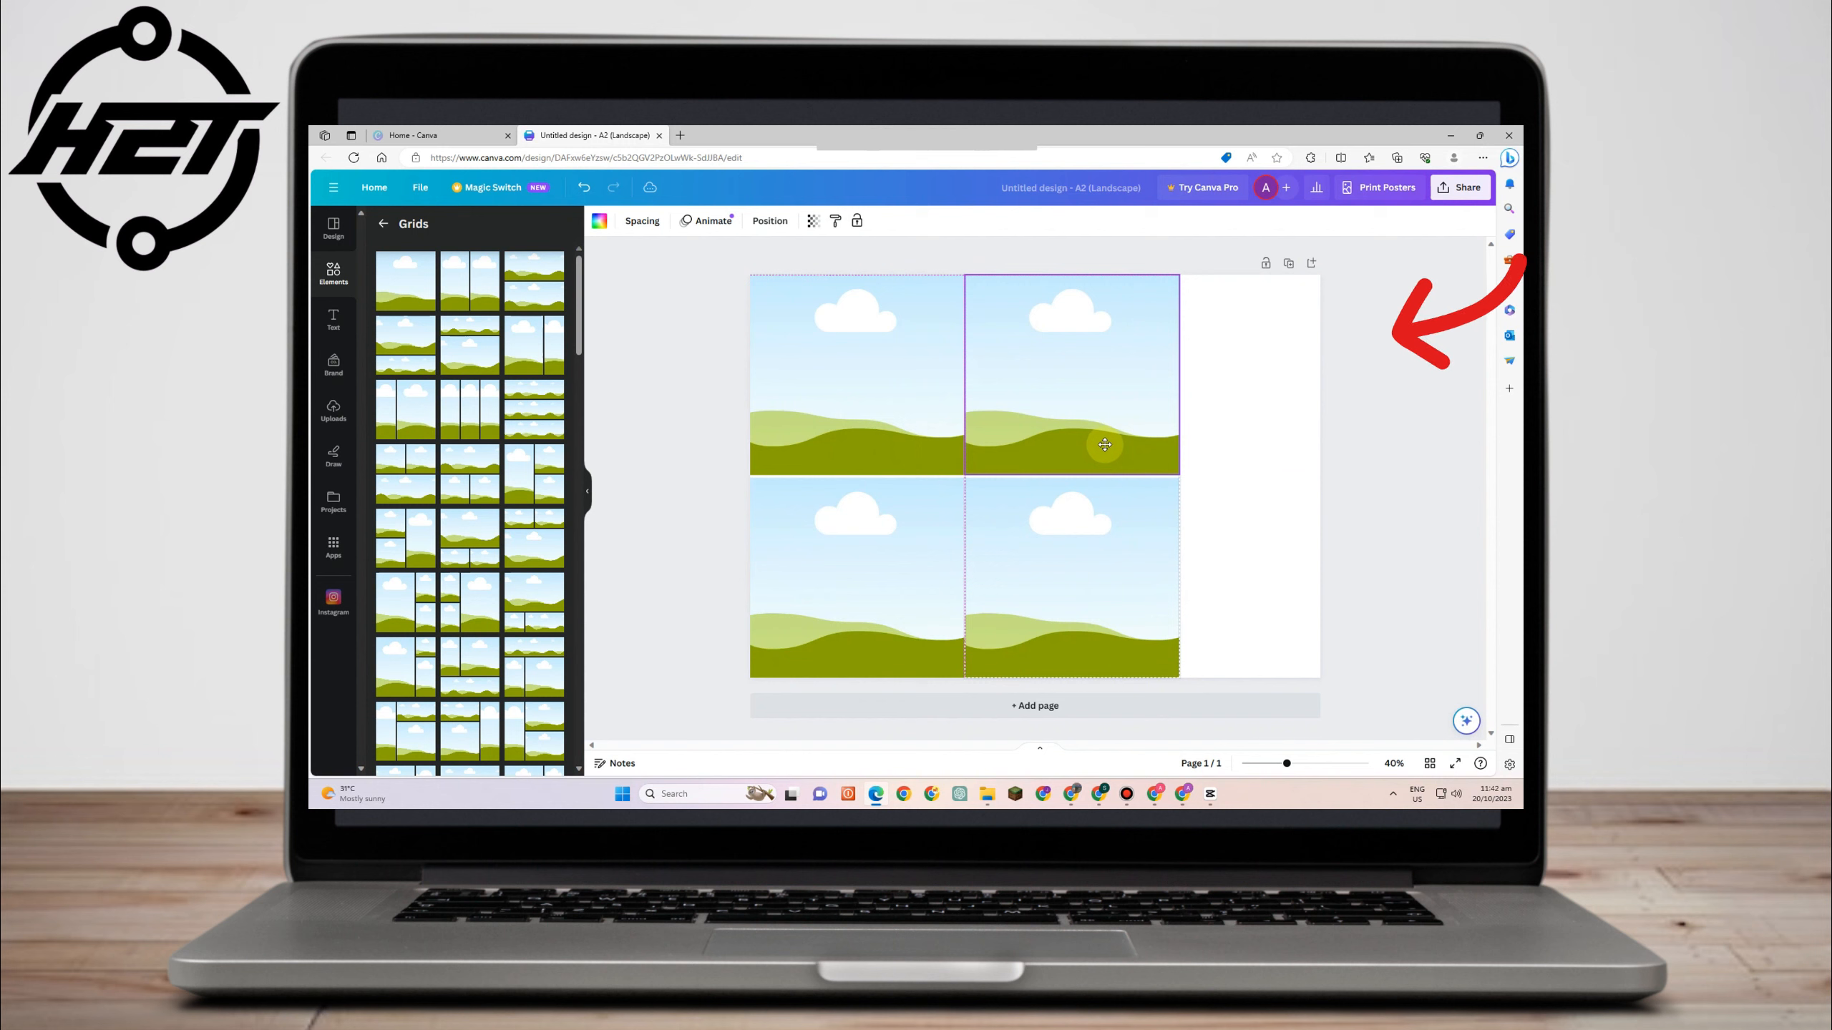
# - Copy the duplicate column and move it to the page's right edge
pyautogui.rightClick(1069, 449)
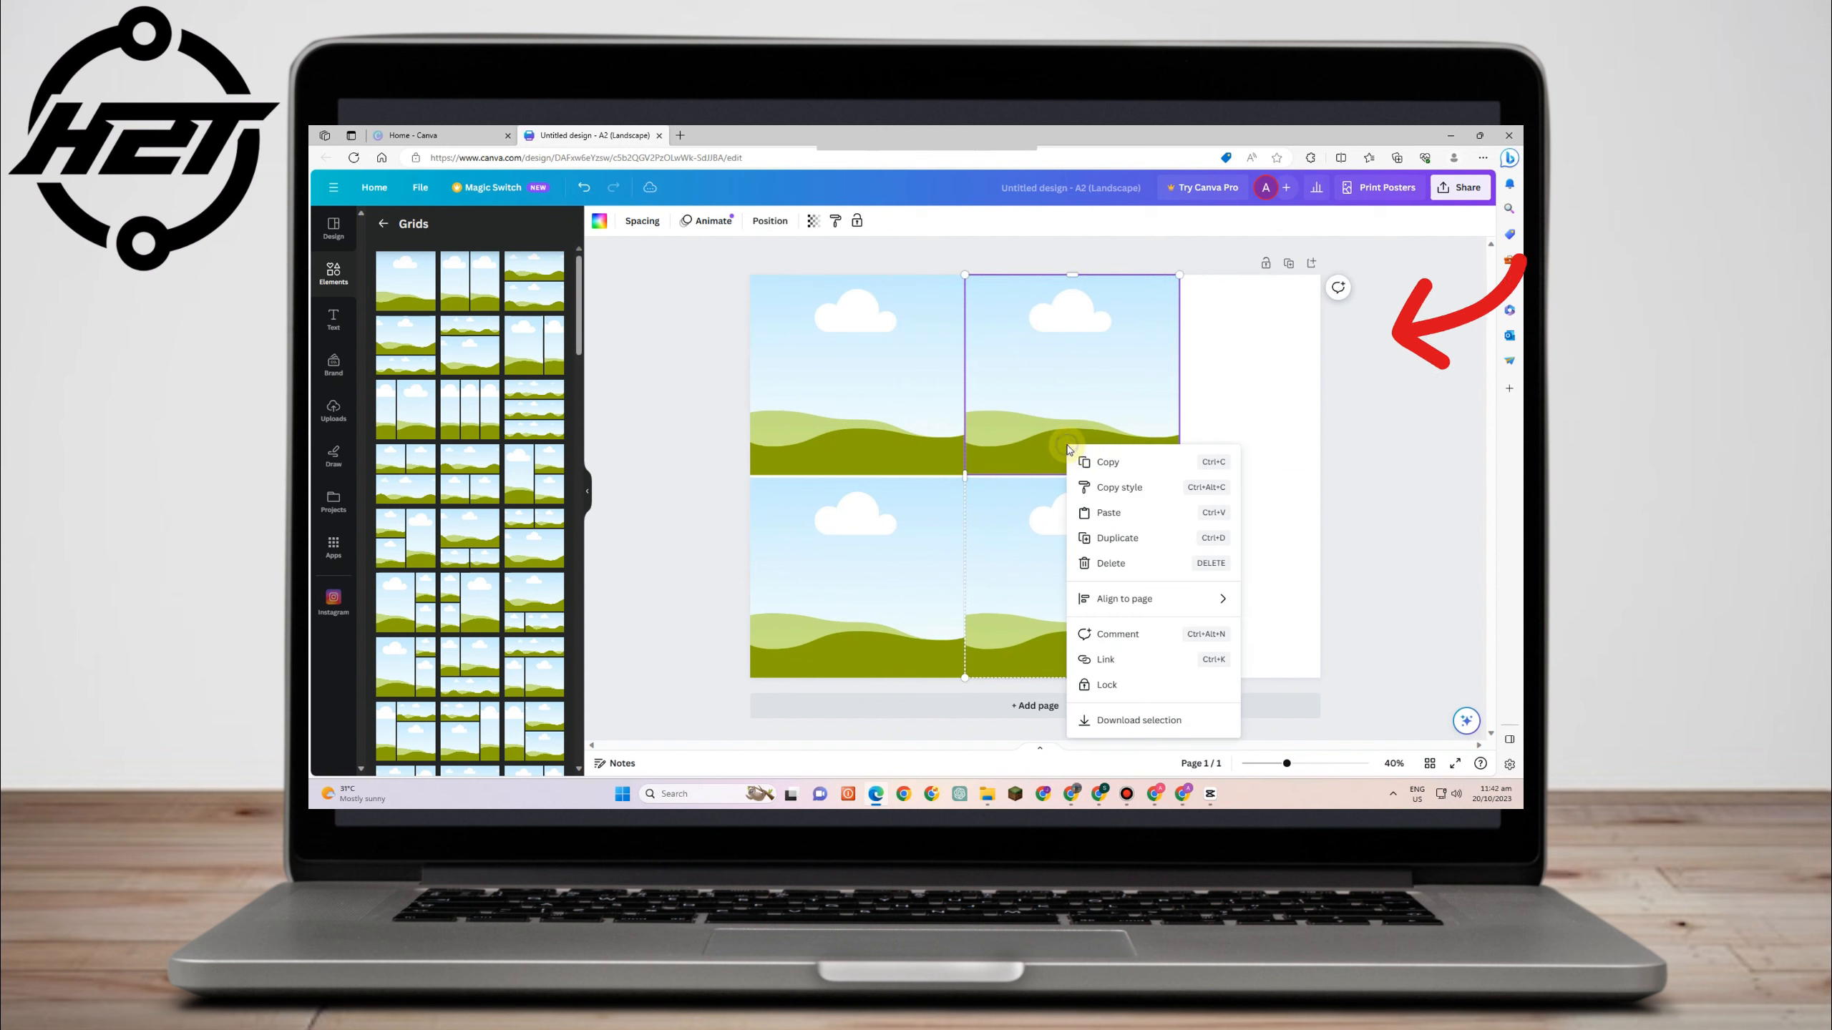
pyautogui.click(1106, 464)
pyautogui.moveTo(1056, 454); pyautogui.dragTo(1188, 466)
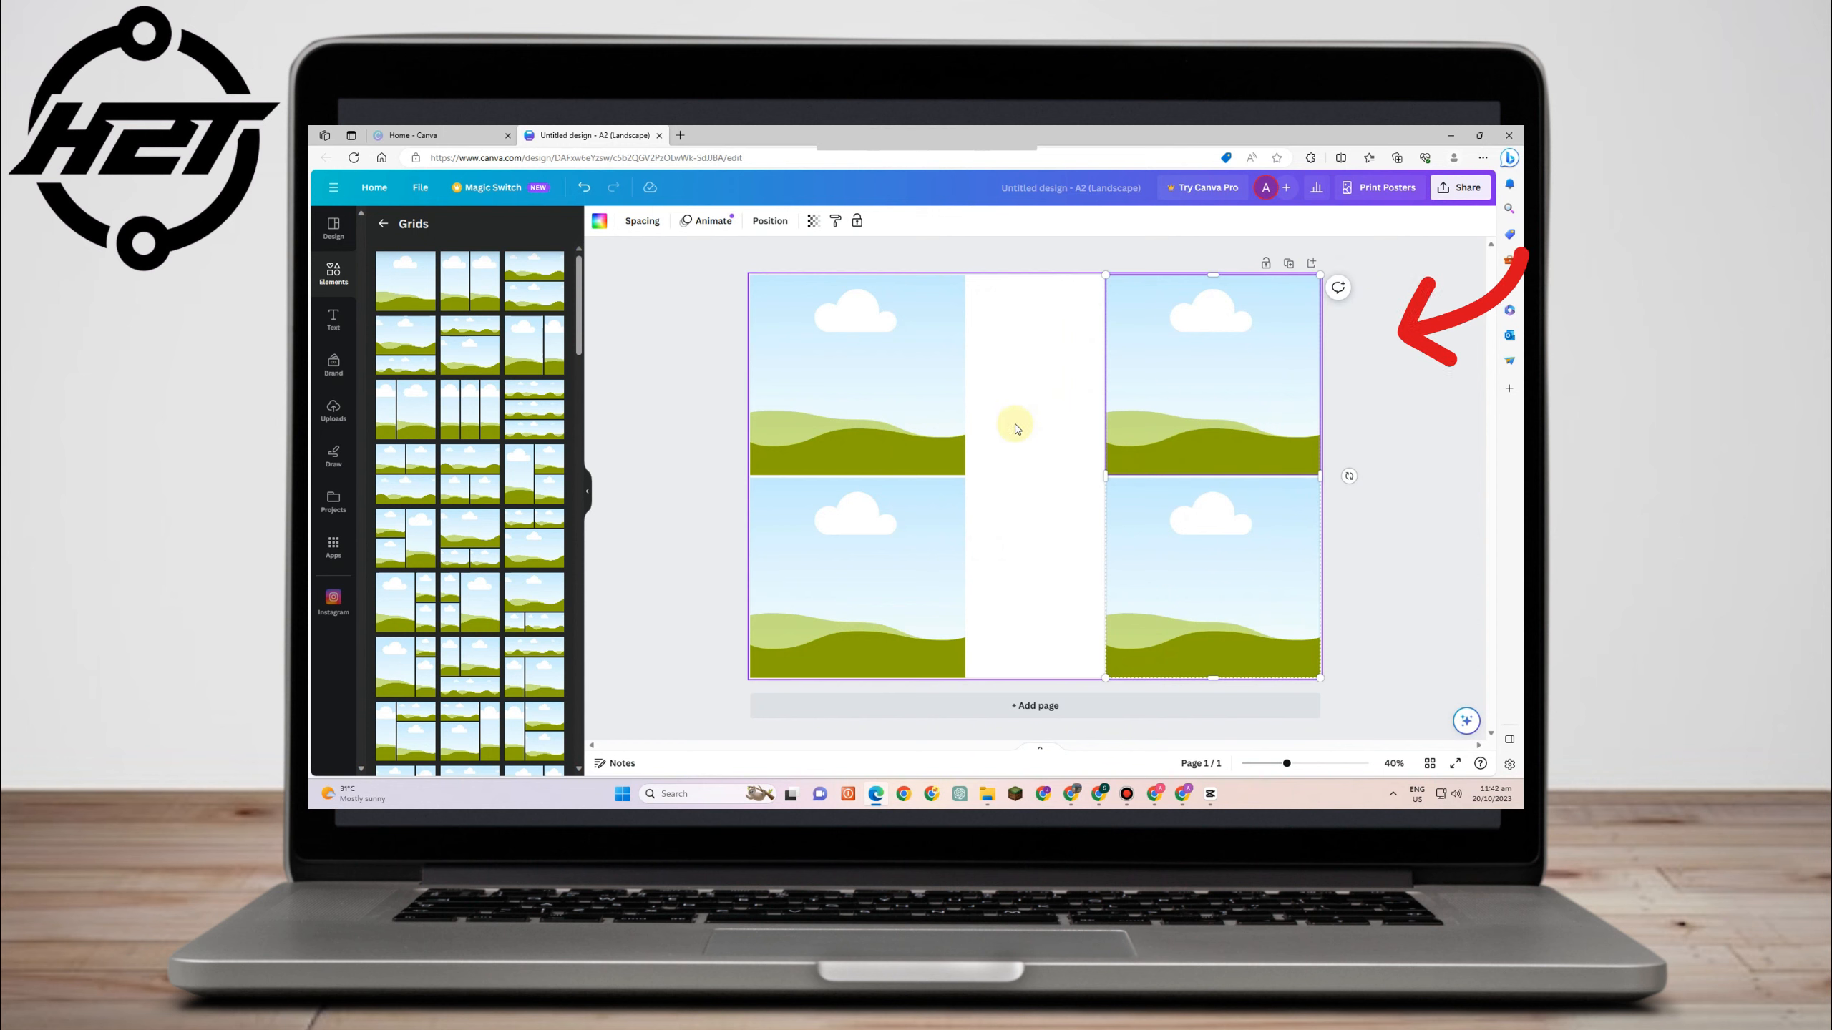
# - Narrow both grid columns so a wide empty space remains in the middle of the page
pyautogui.click(959, 418)
pyautogui.moveTo(965, 478); pyautogui.dragTo(926, 478)
pyautogui.click(1149, 475)
pyautogui.moveTo(1102, 476); pyautogui.dragTo(1139, 477)
pyautogui.click(901, 468)
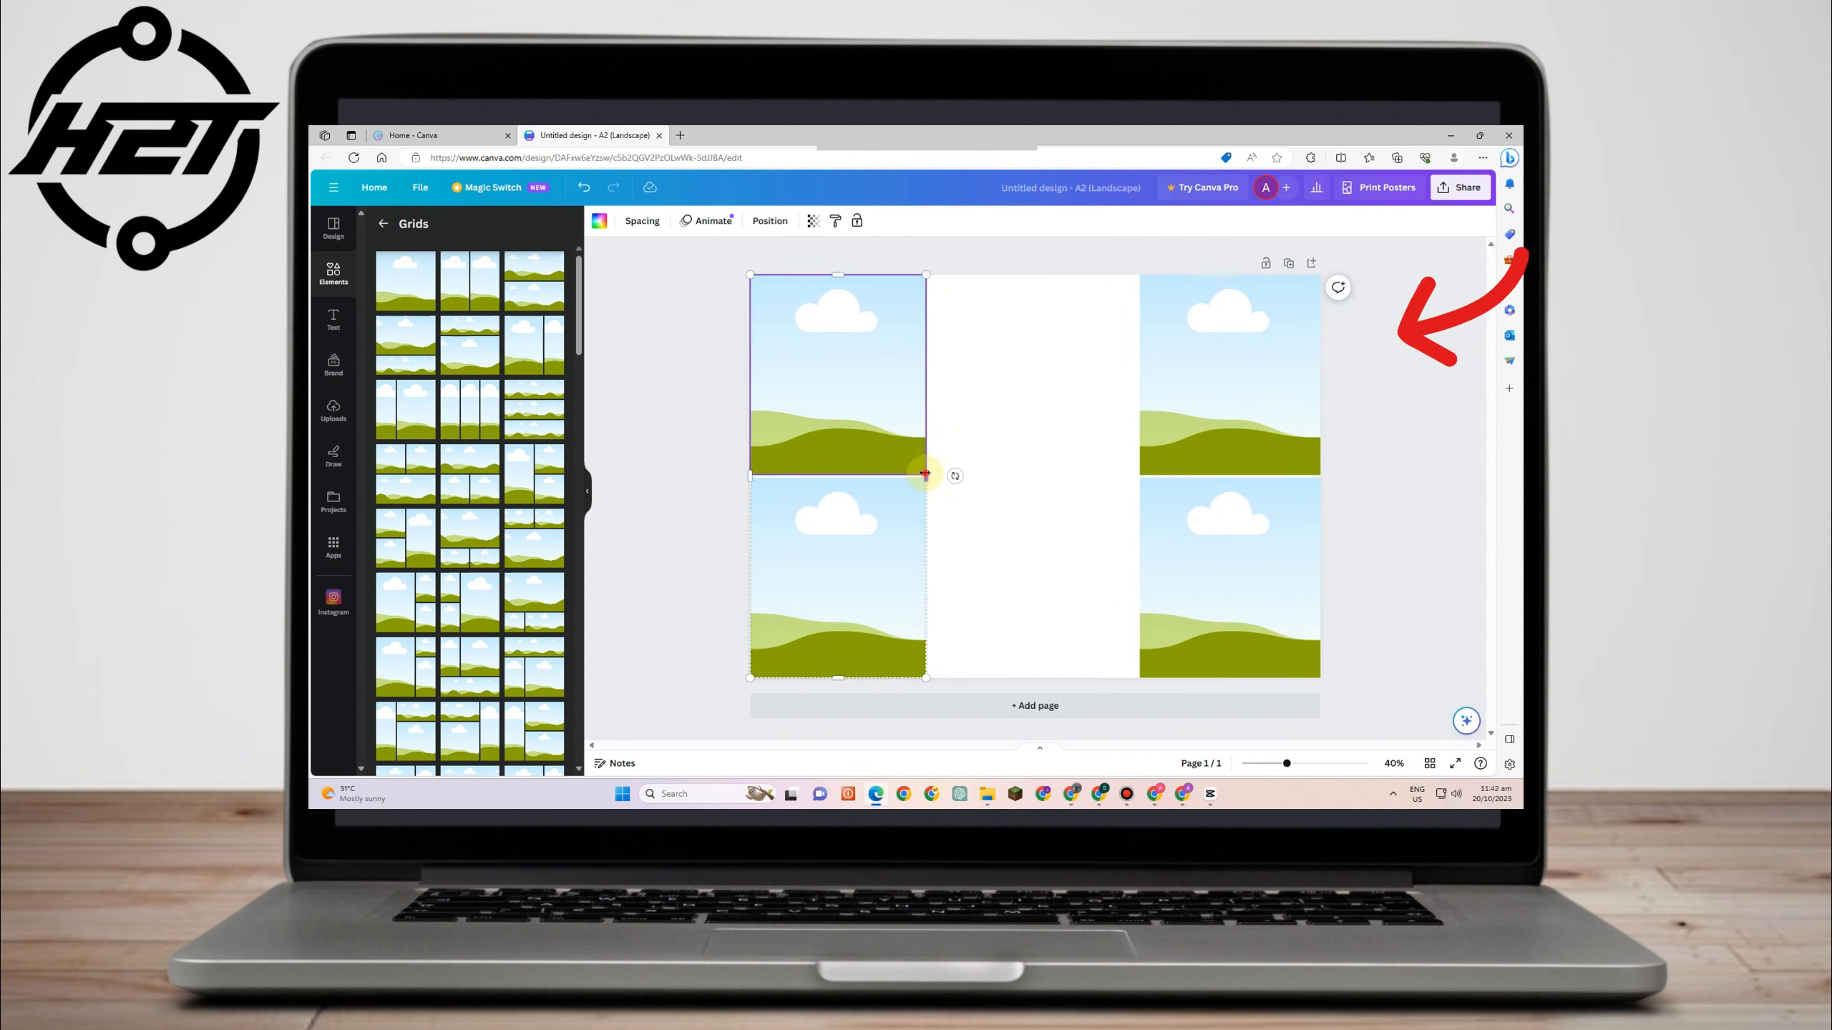
# - Paste a copy of the grid column into the empty middle space of the page
pyautogui.moveTo(925, 475); pyautogui.dragTo(849, 461)
pyautogui.rightClick(904, 449)
pyautogui.click(943, 473)
pyautogui.rightClick(849, 458)
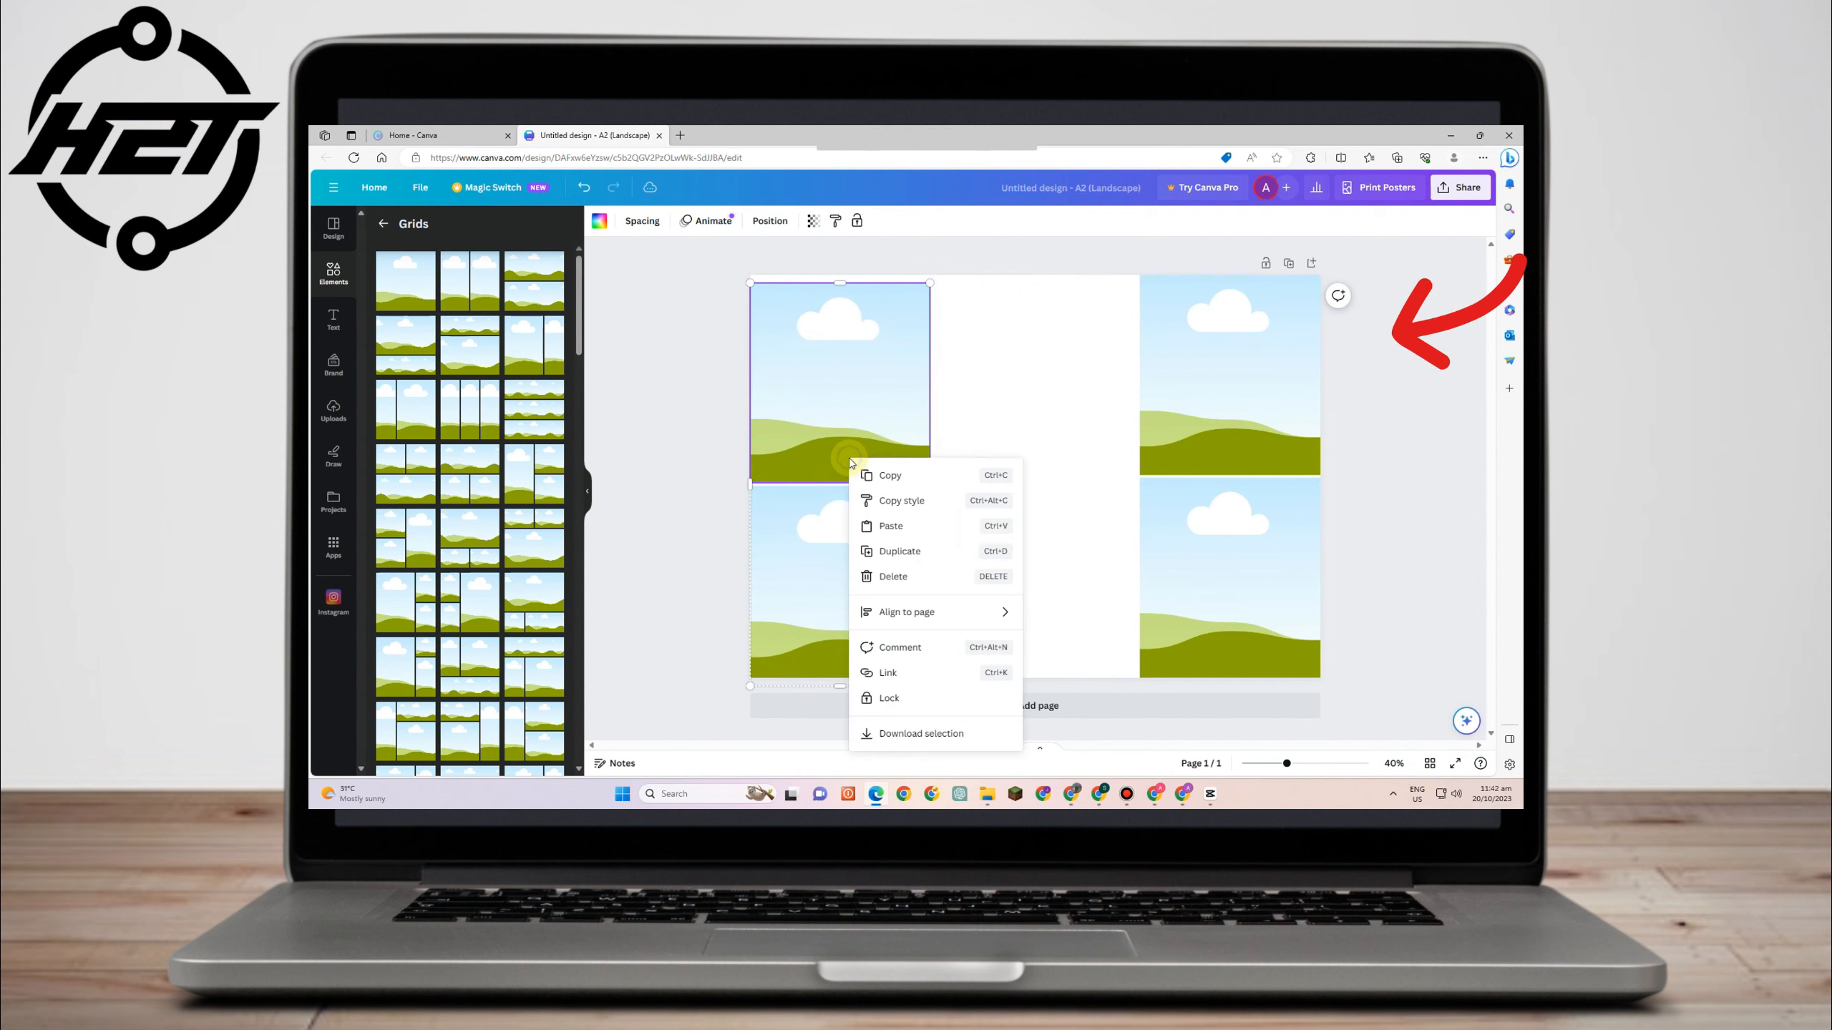
pyautogui.click(915, 529)
pyautogui.moveTo(838, 479); pyautogui.dragTo(1040, 482)
# - Resize the three grid columns so they fill the page width without gaps
pyautogui.click(908, 308)
pyautogui.moveTo(928, 282); pyautogui.dragTo(944, 282)
pyautogui.click(1051, 315)
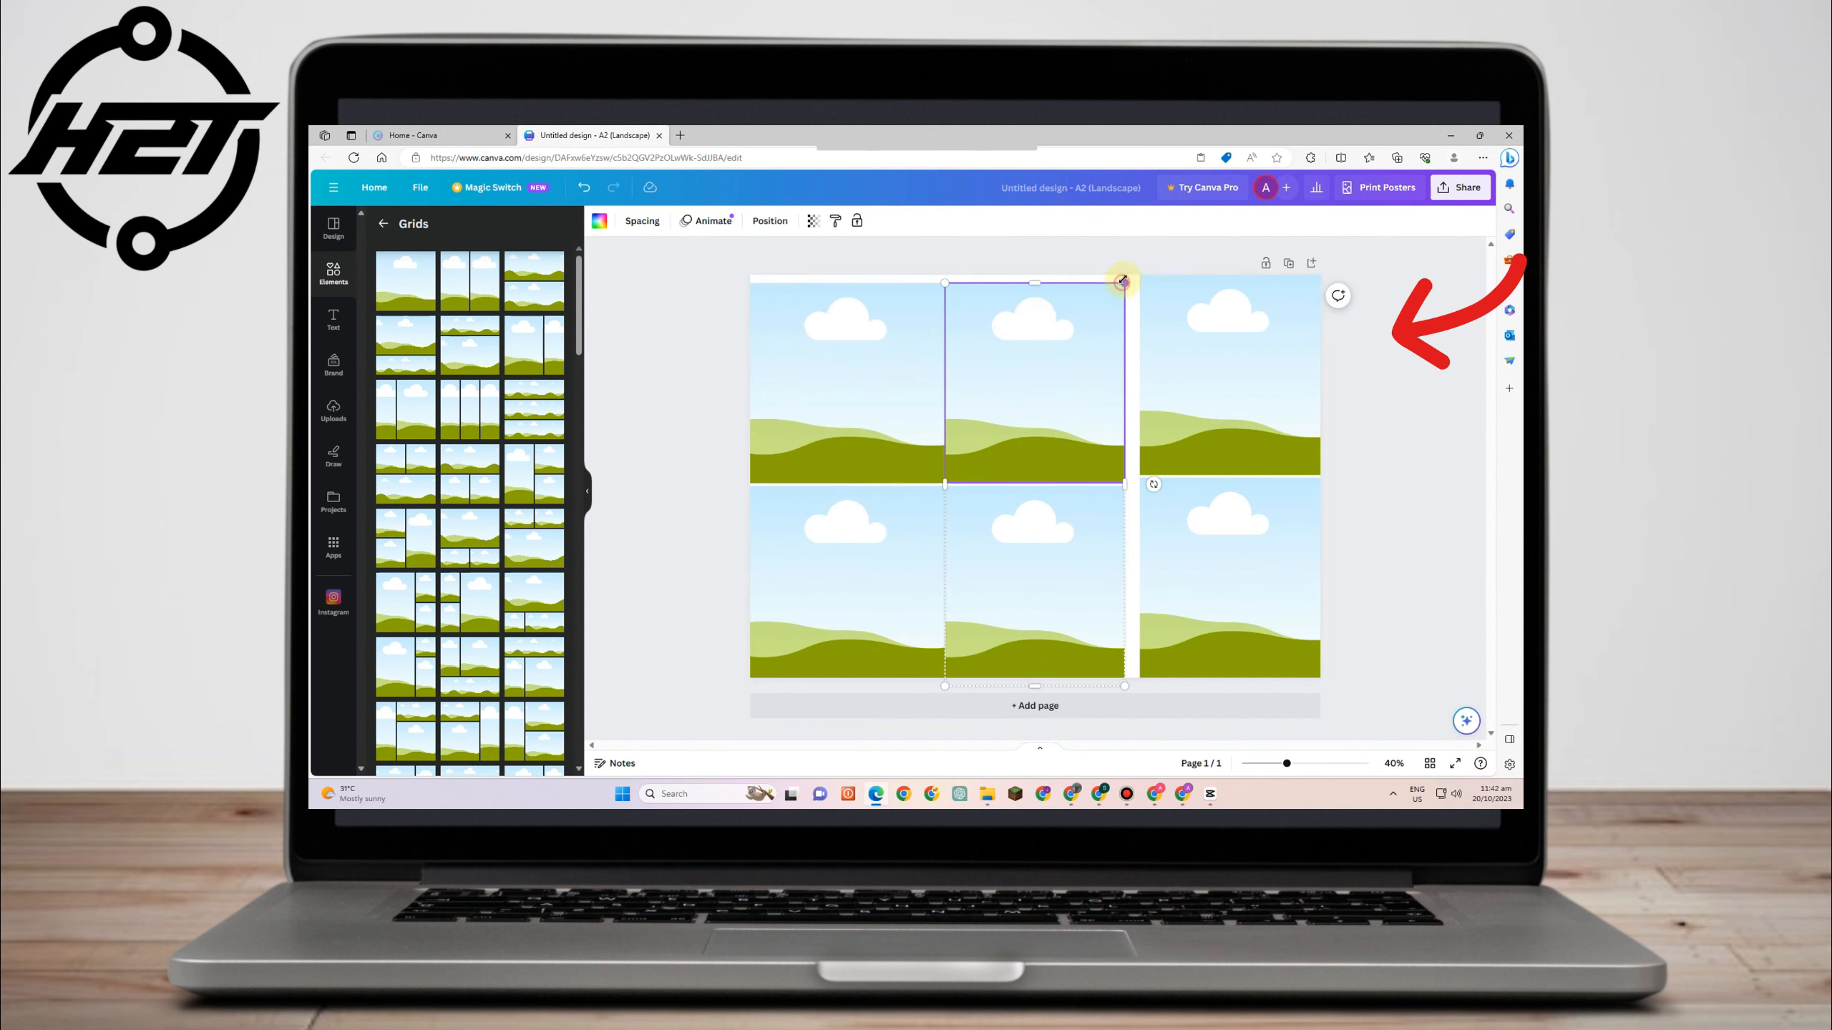
pyautogui.moveTo(1123, 281); pyautogui.dragTo(1129, 278)
pyautogui.click(1198, 385)
pyautogui.click(908, 296)
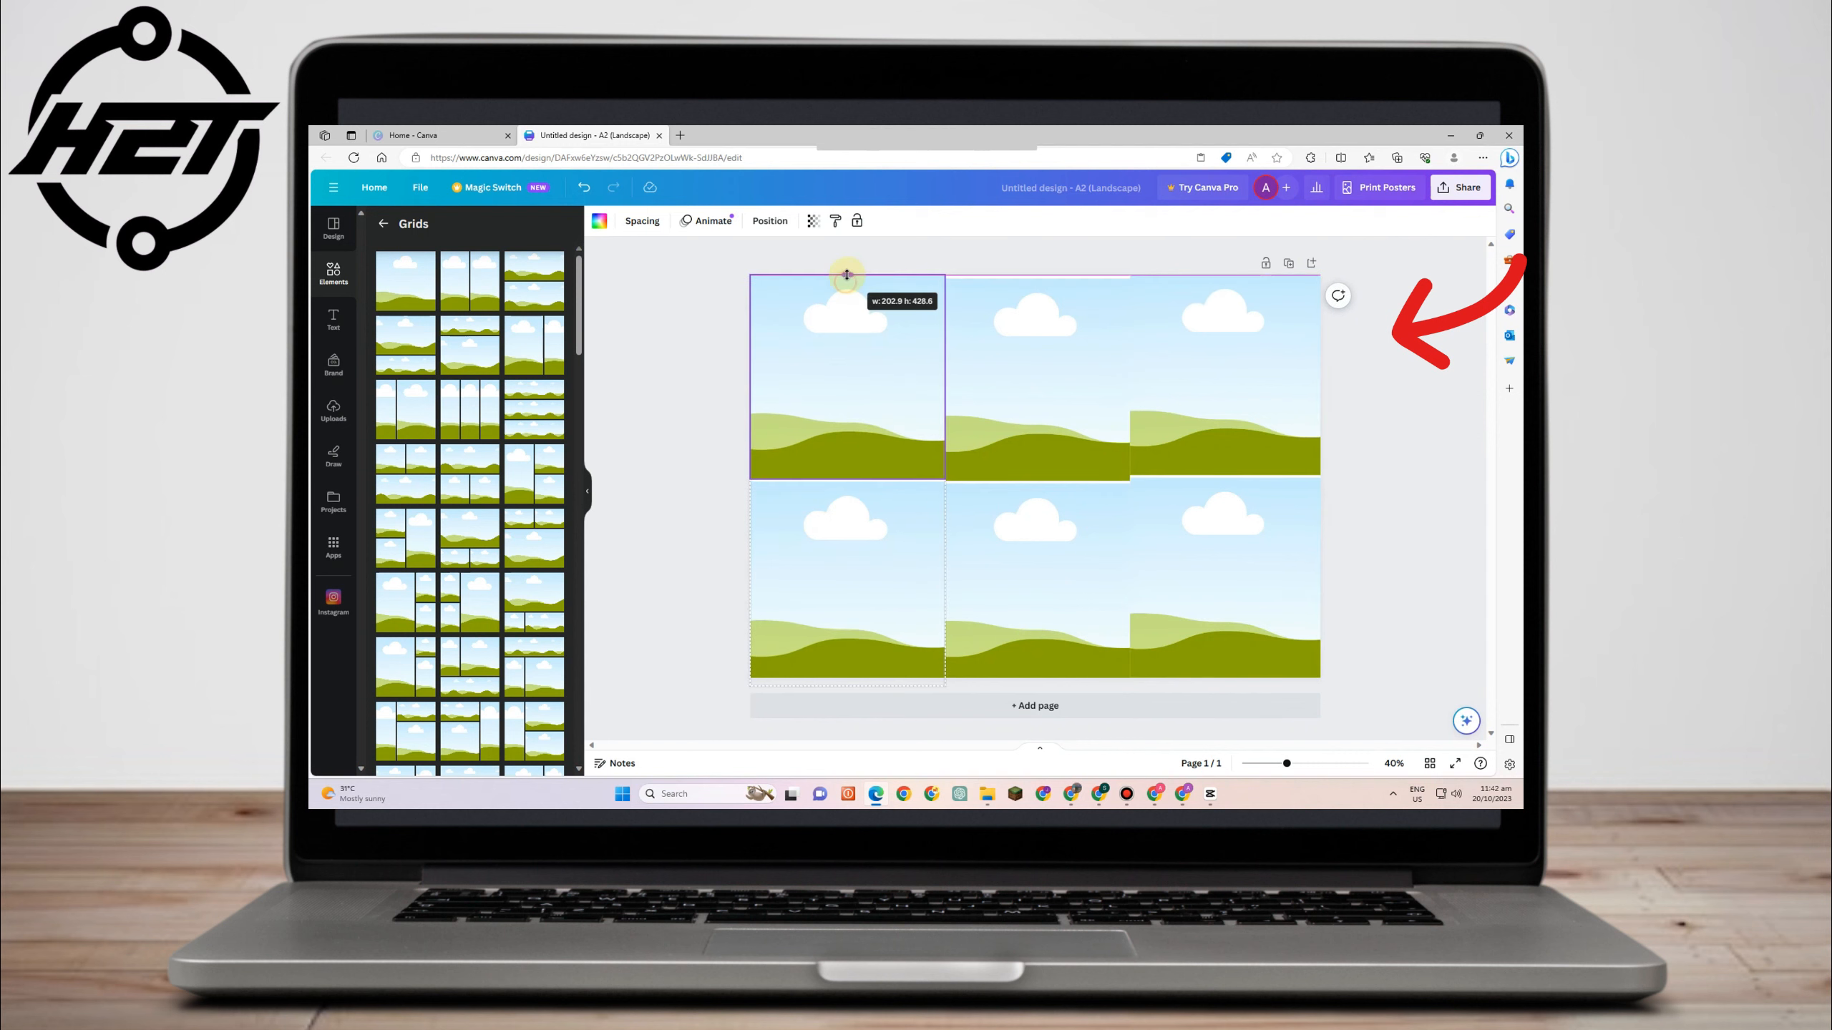
pyautogui.click(1076, 313)
pyautogui.moveTo(1034, 281); pyautogui.dragTo(1036, 274)
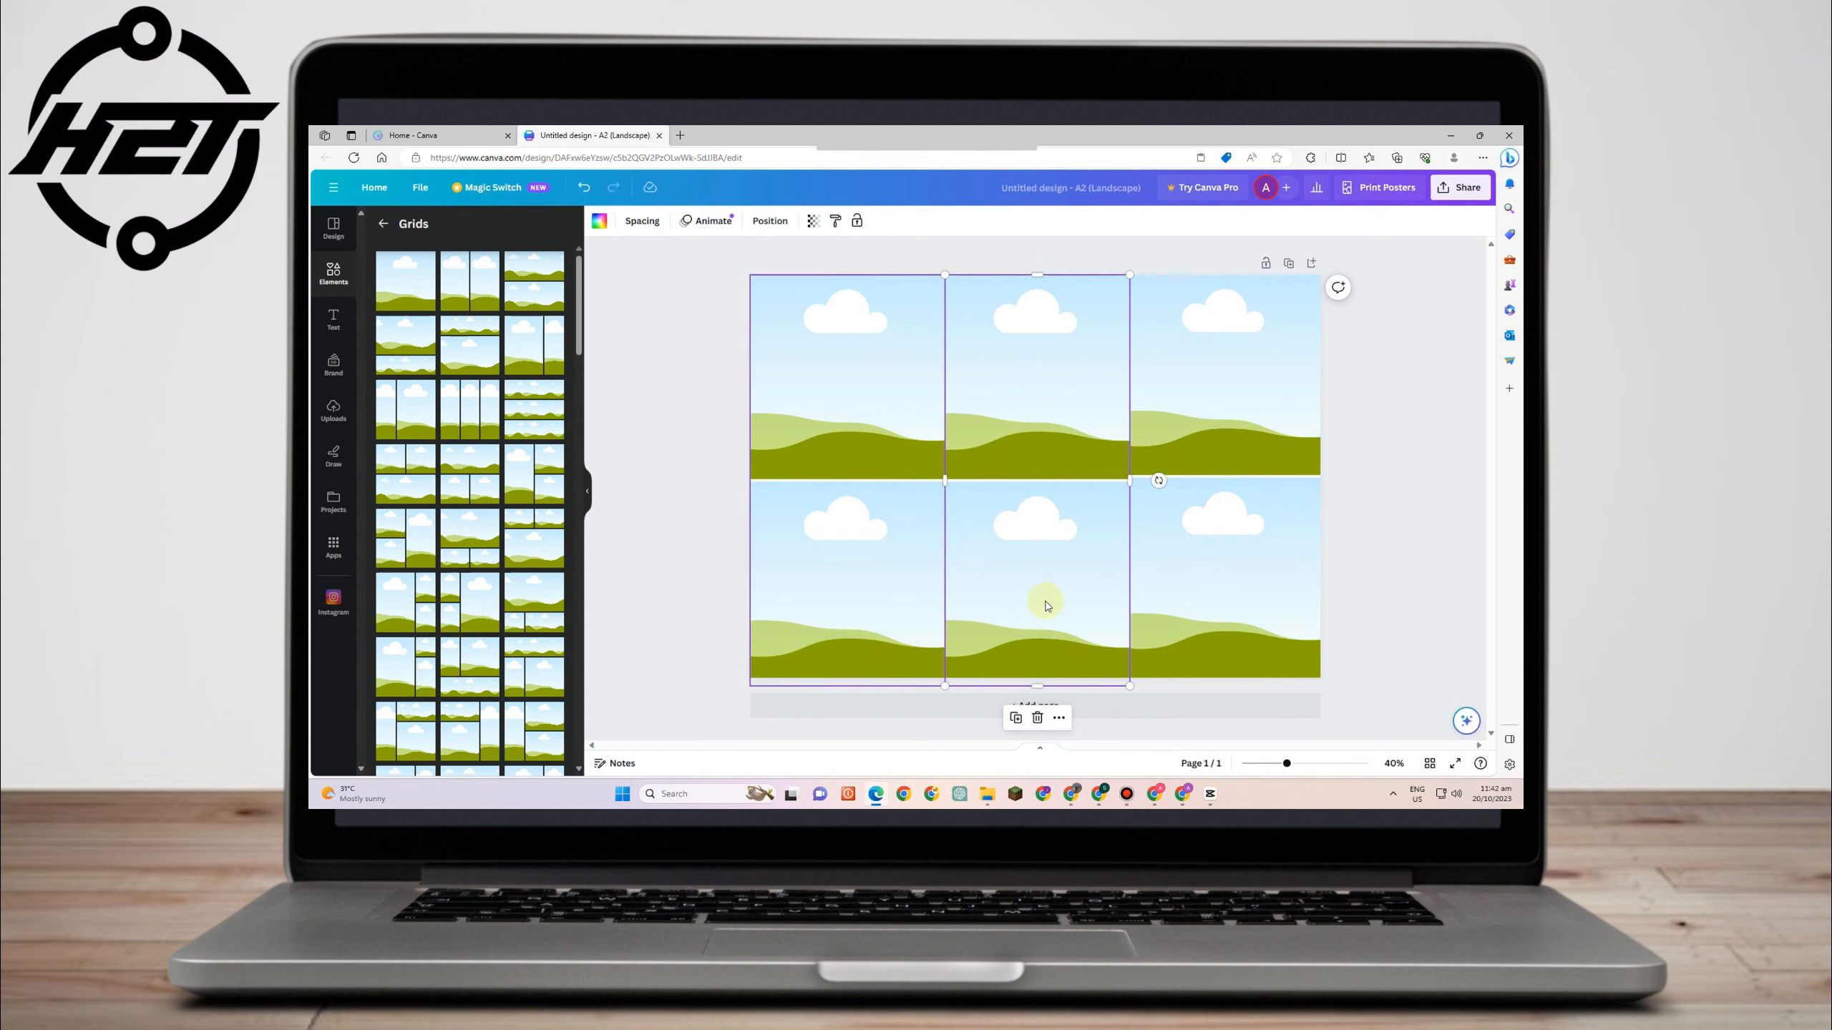
pyautogui.click(715, 539)
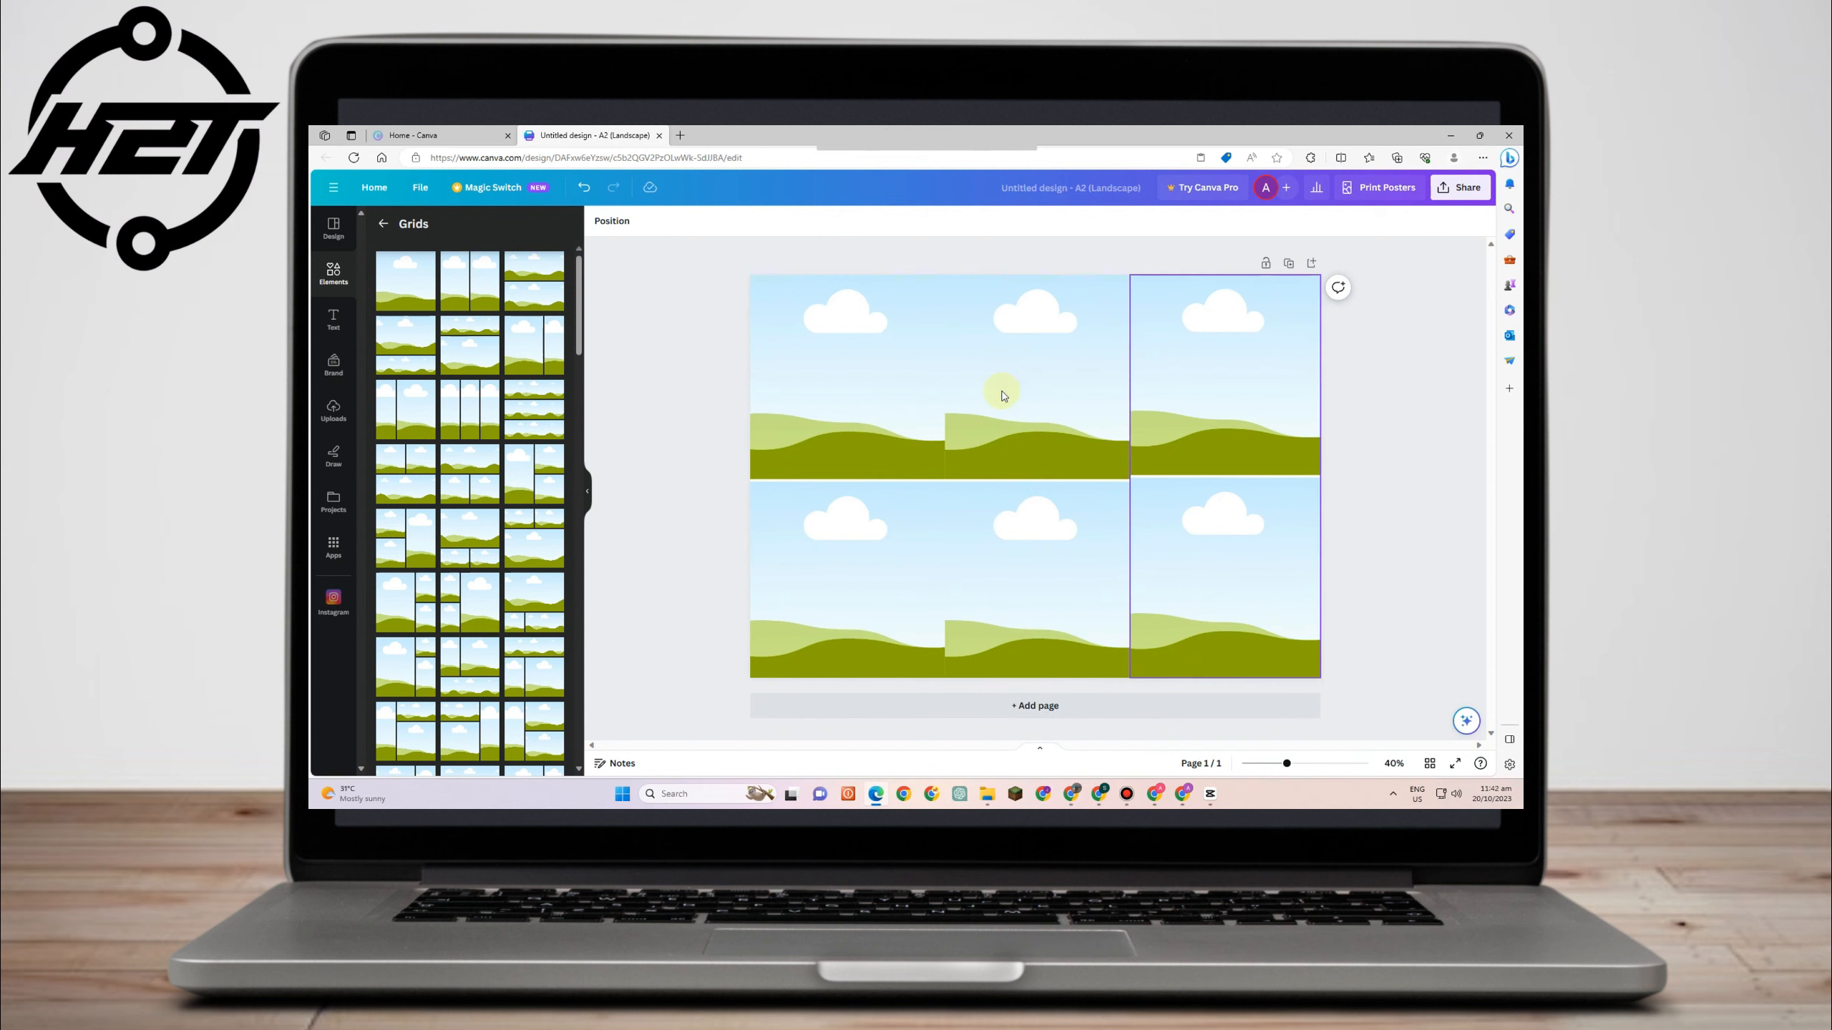
# - Search the elements for frame and add a circle frame to the page centre
pyautogui.click(384, 226)
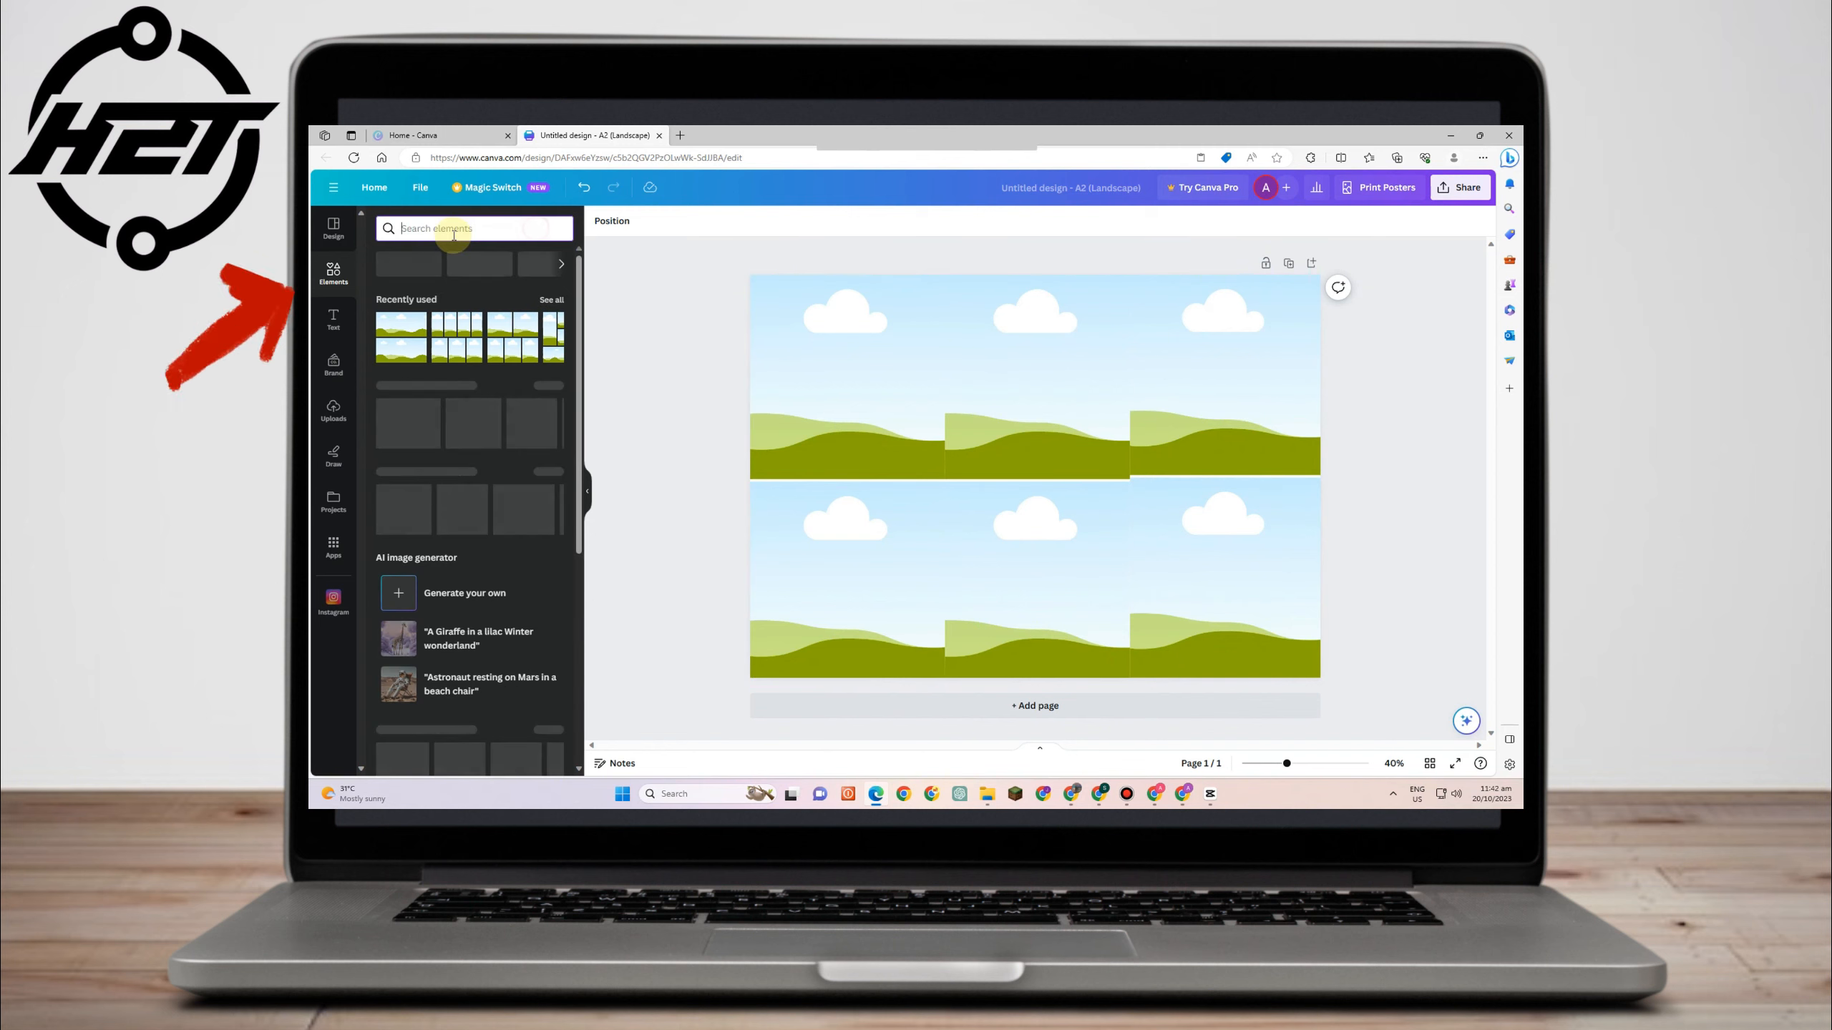
pyautogui.write('fr')
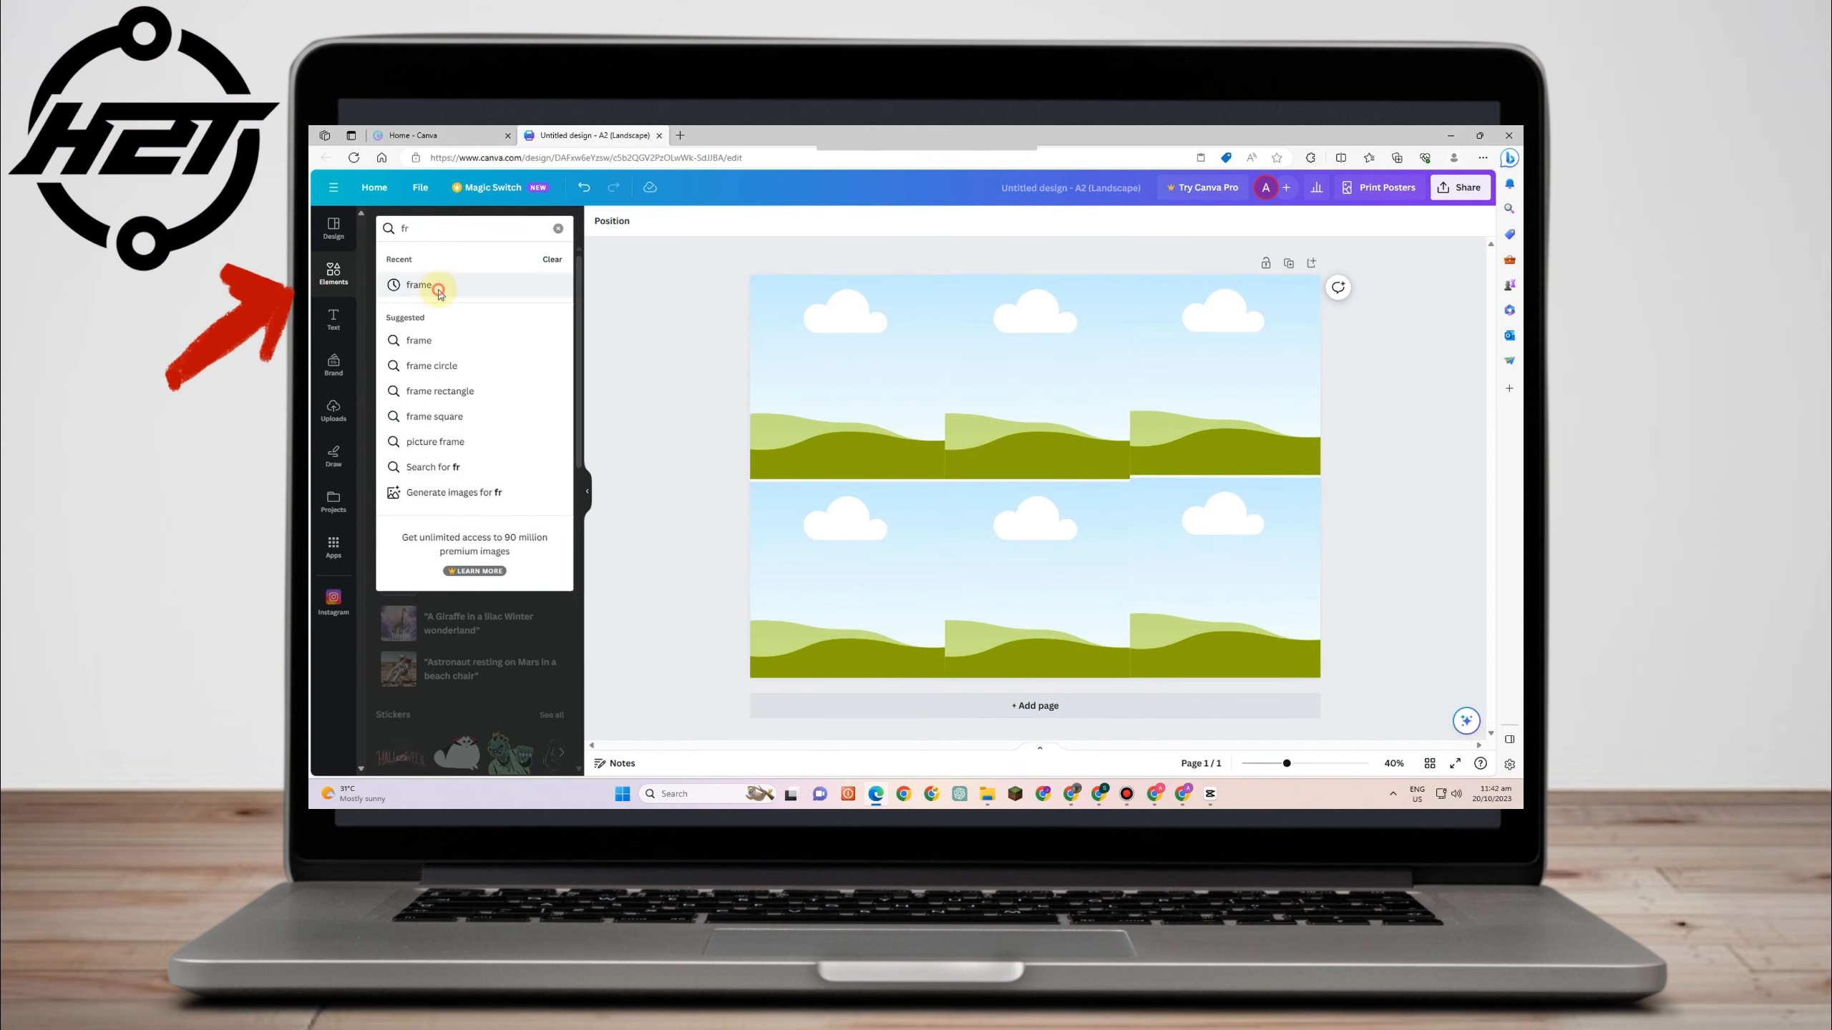
pyautogui.click(438, 289)
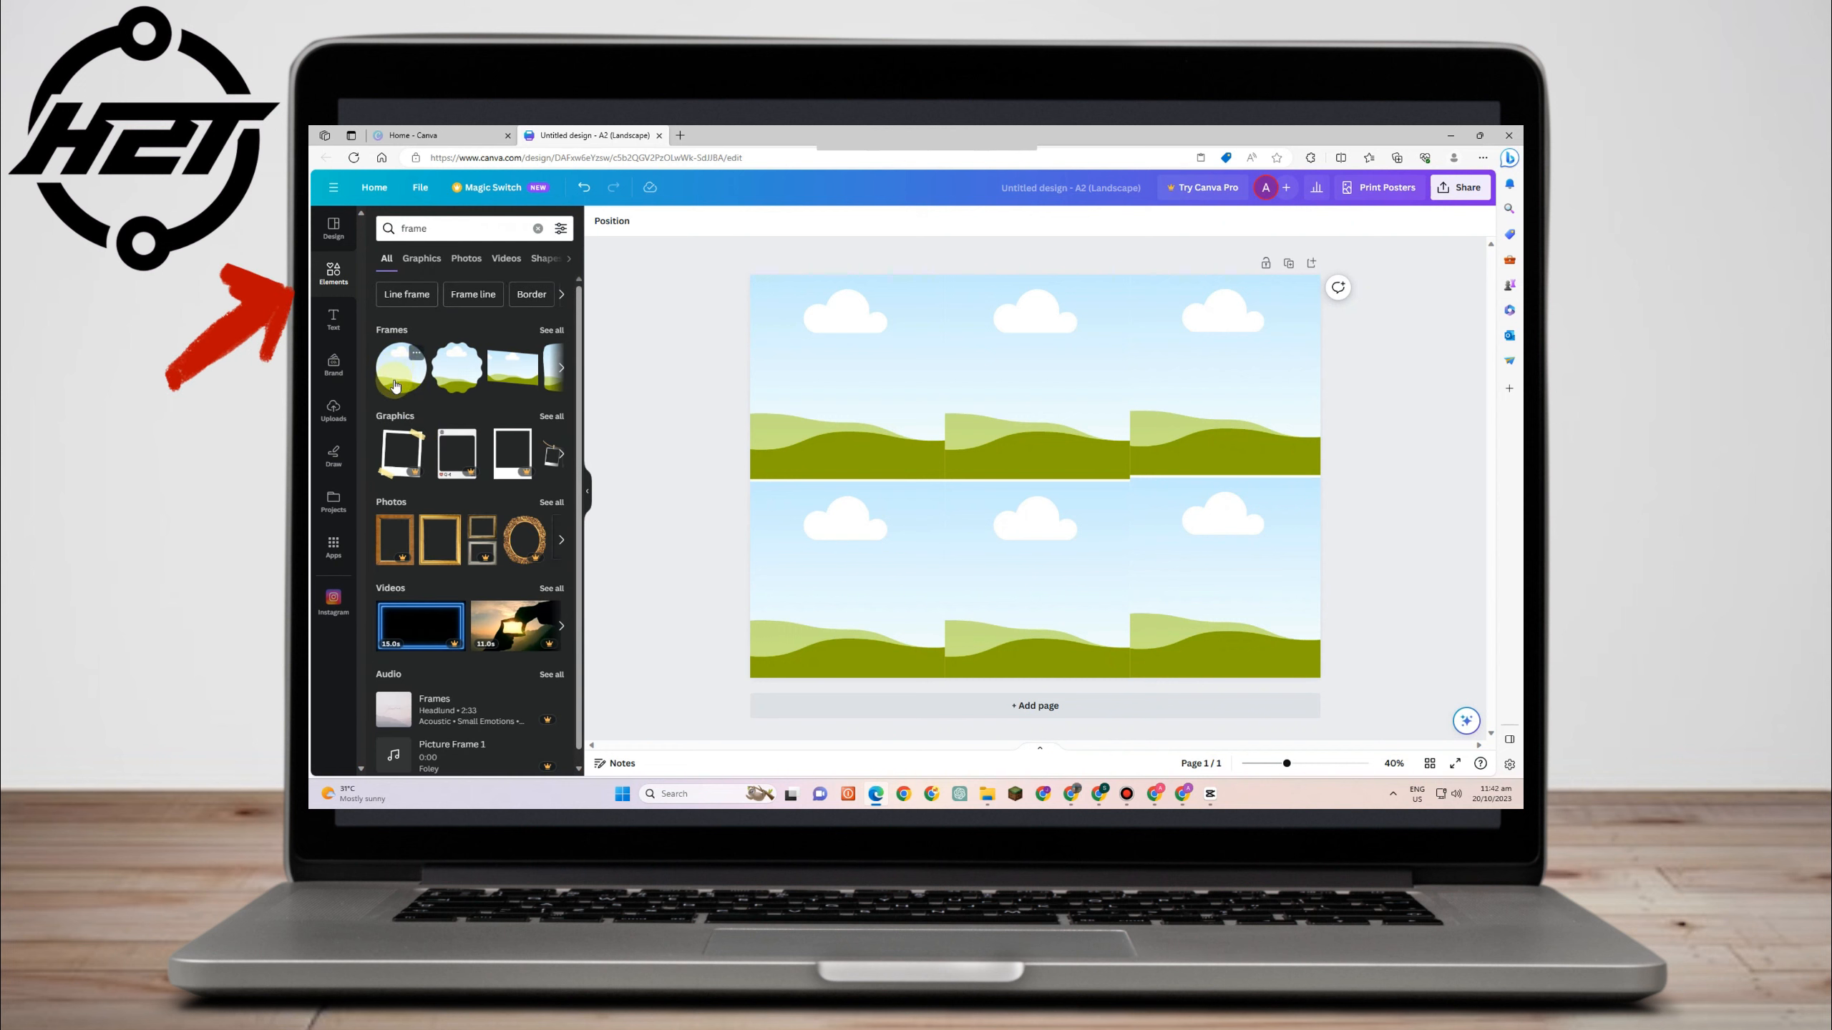
pyautogui.moveTo(394, 386); pyautogui.dragTo(951, 424)
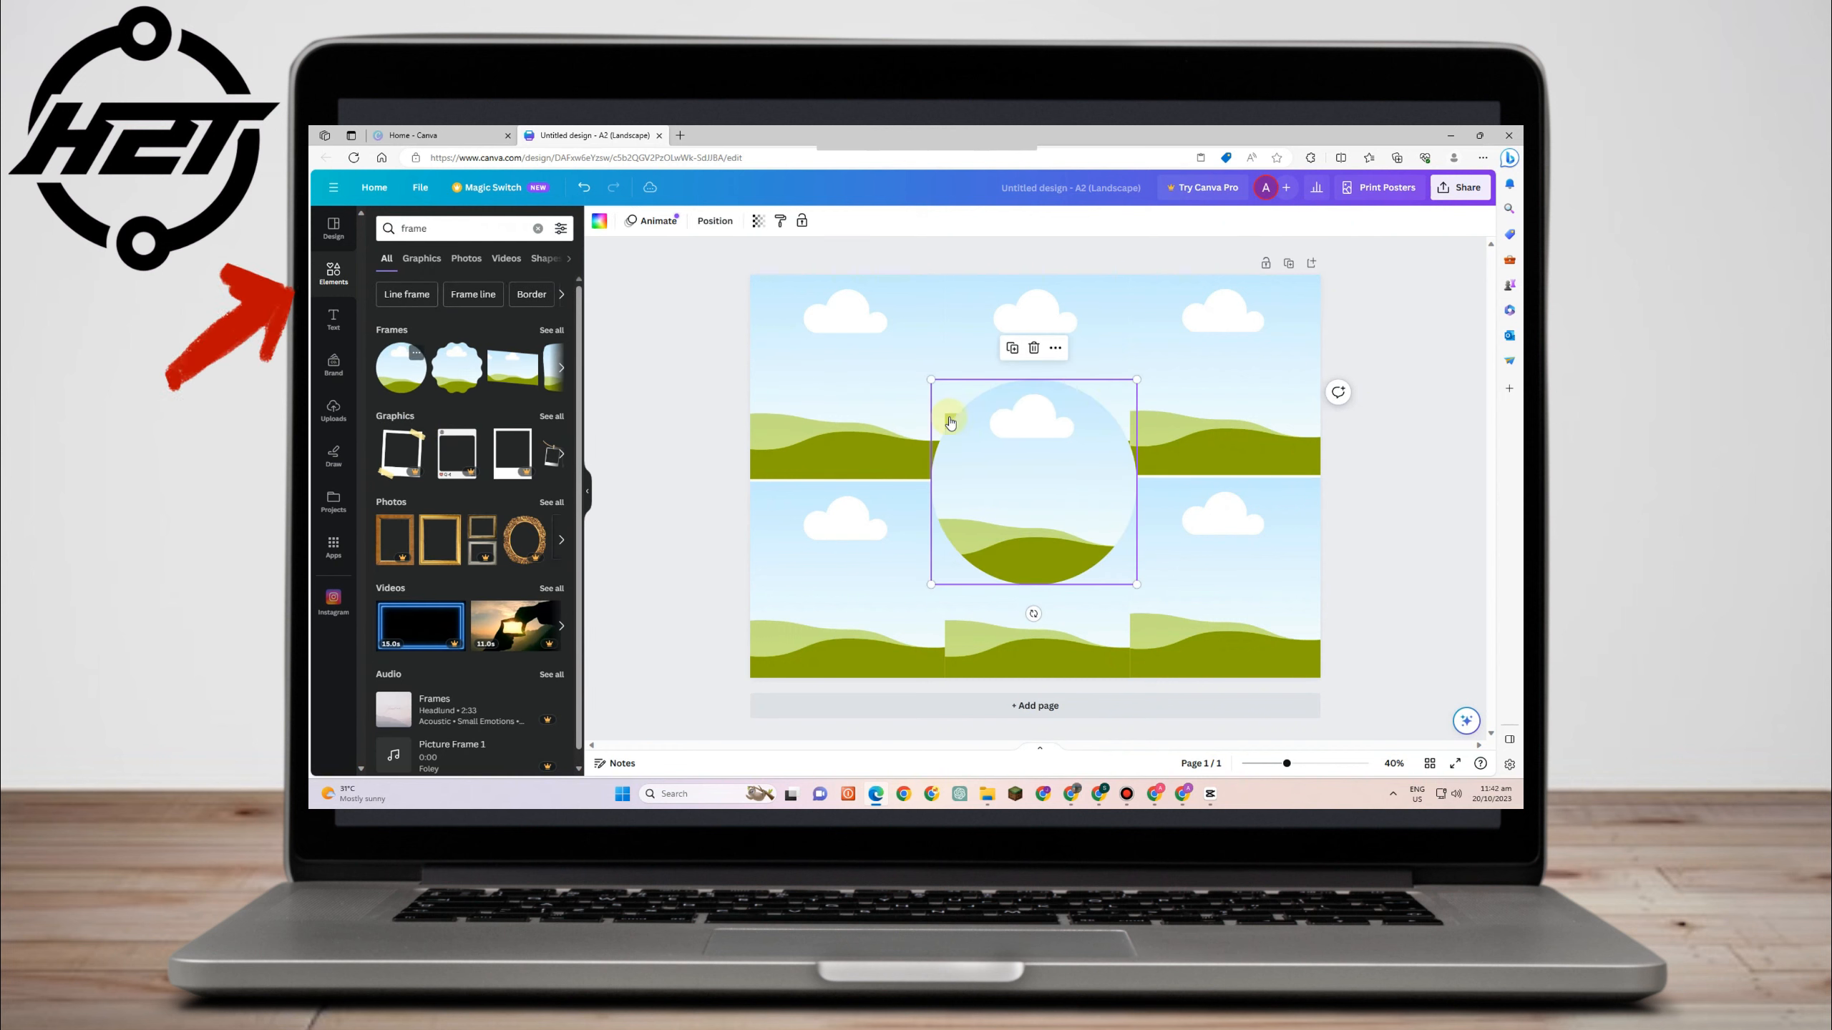
# - Resize the circle frame to about 200 × 200 and center it where the grid columns meet
pyautogui.moveTo(1136, 379); pyautogui.dragTo(1068, 436)
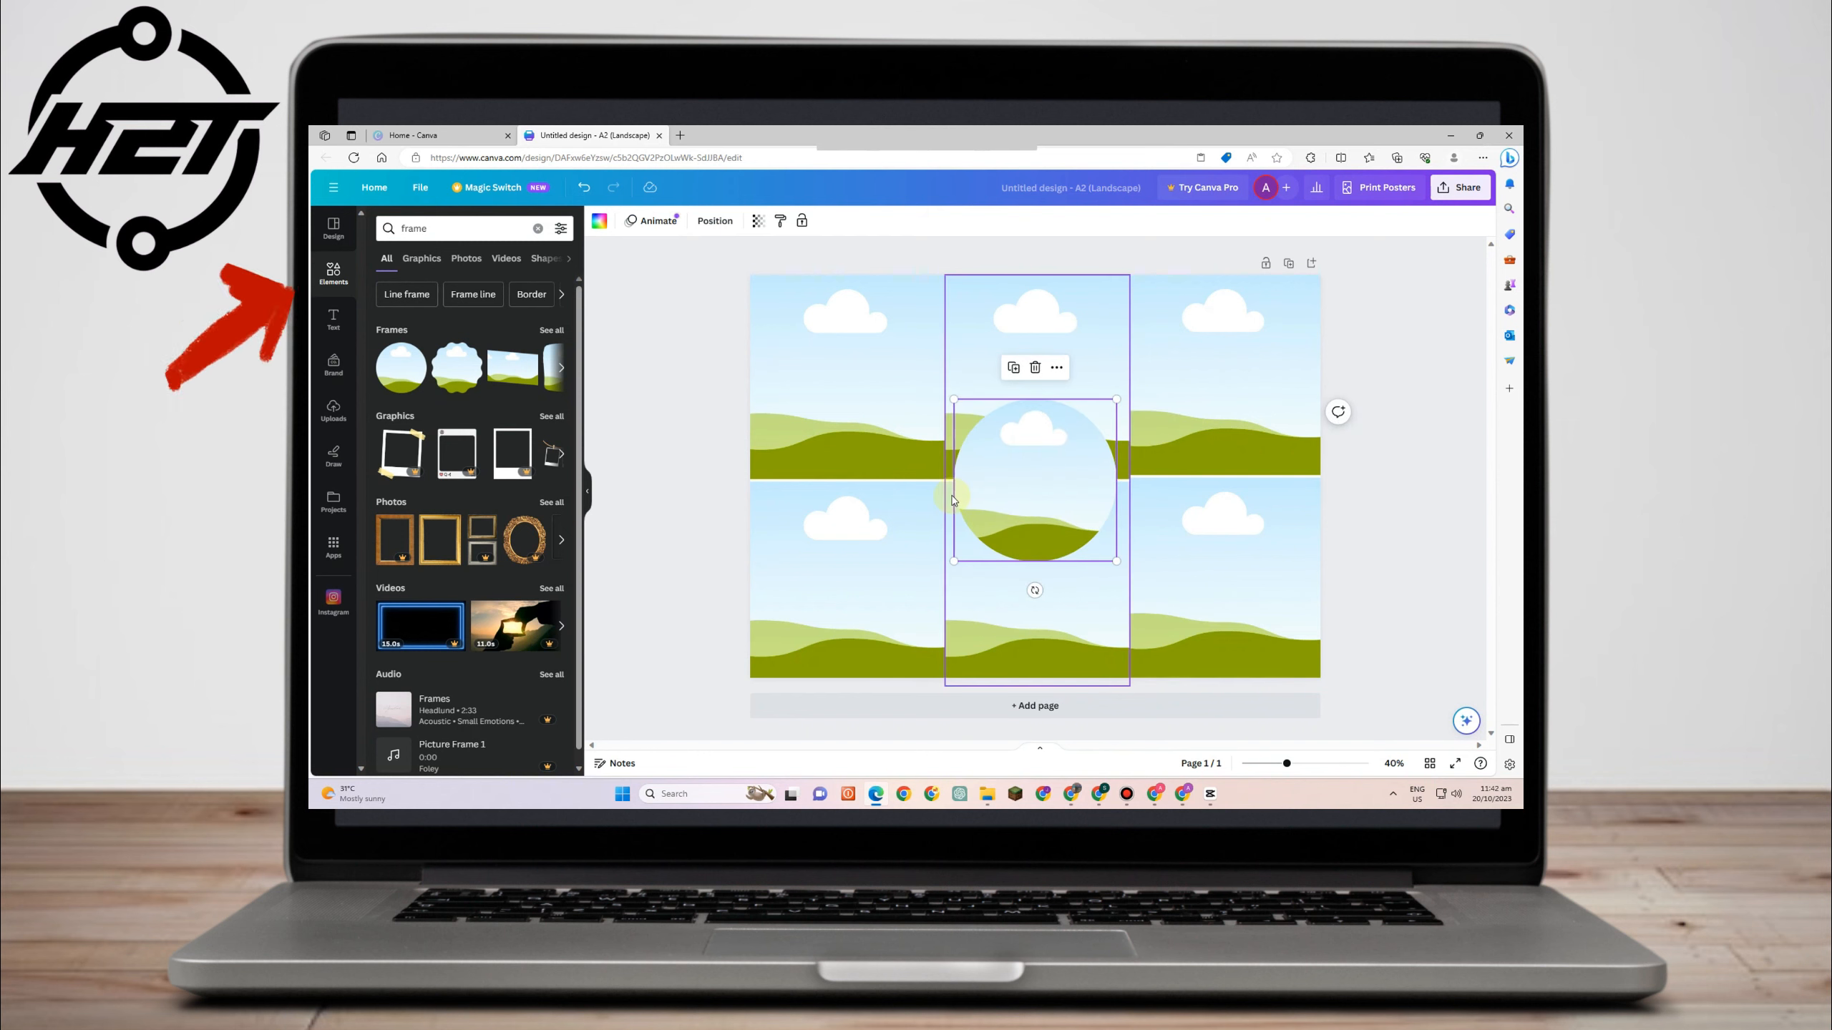
pyautogui.moveTo(1115, 400); pyautogui.dragTo(1129, 385)
pyautogui.moveTo(952, 565); pyautogui.dragTo(931, 575)
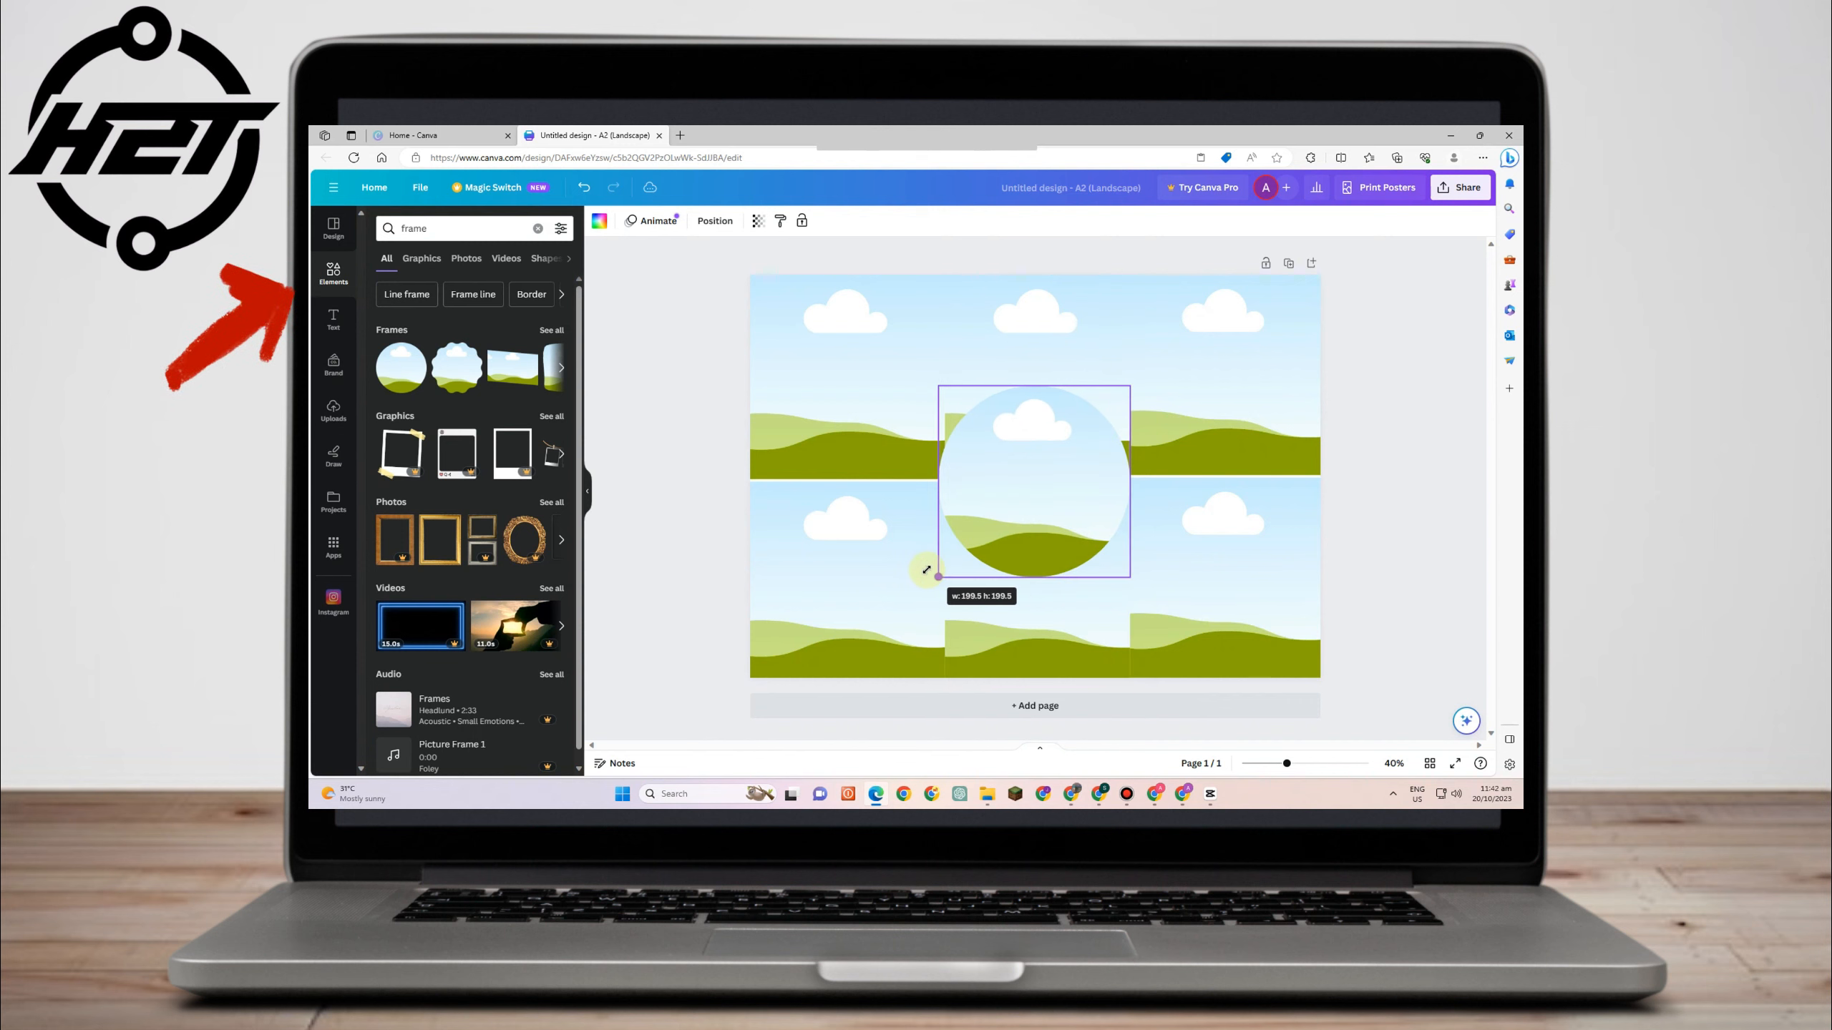
pyautogui.moveTo(1011, 511); pyautogui.dragTo(1005, 506)
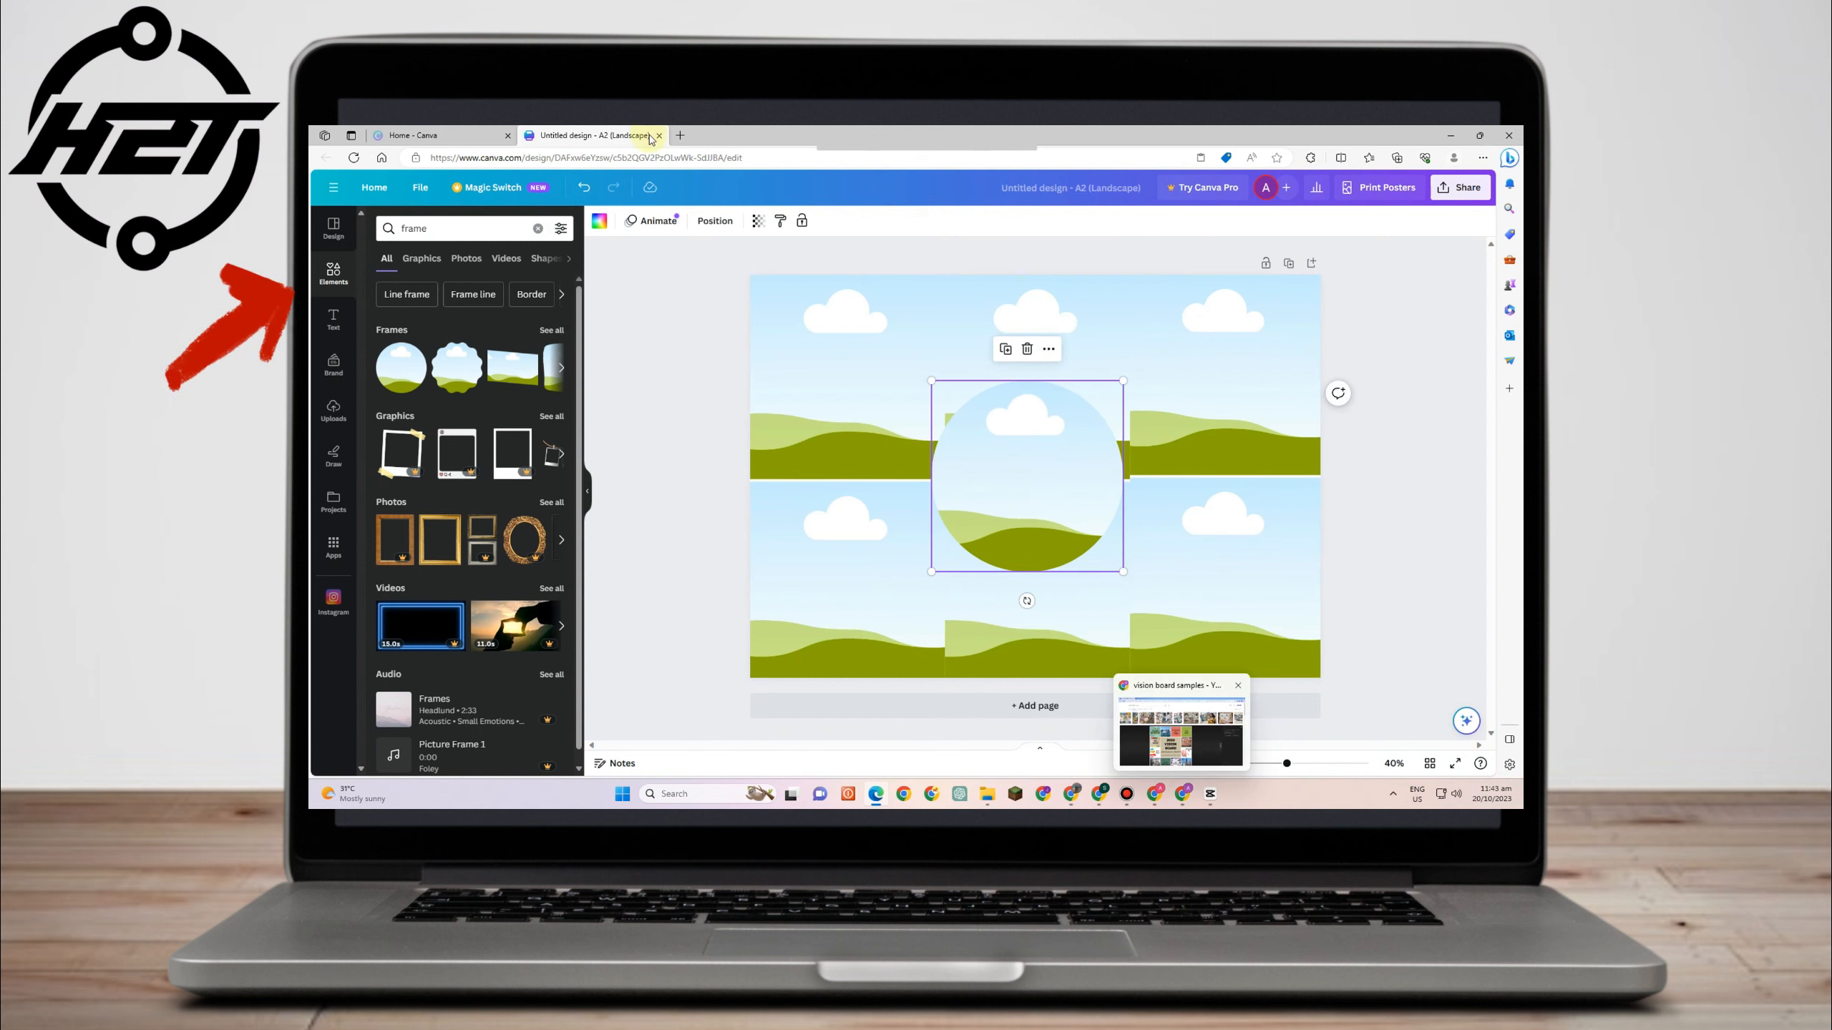
# - Open Google in a new browser tab and search for travel AESTHETIC PICTURES
pyautogui.click(679, 137)
pyautogui.write('G')
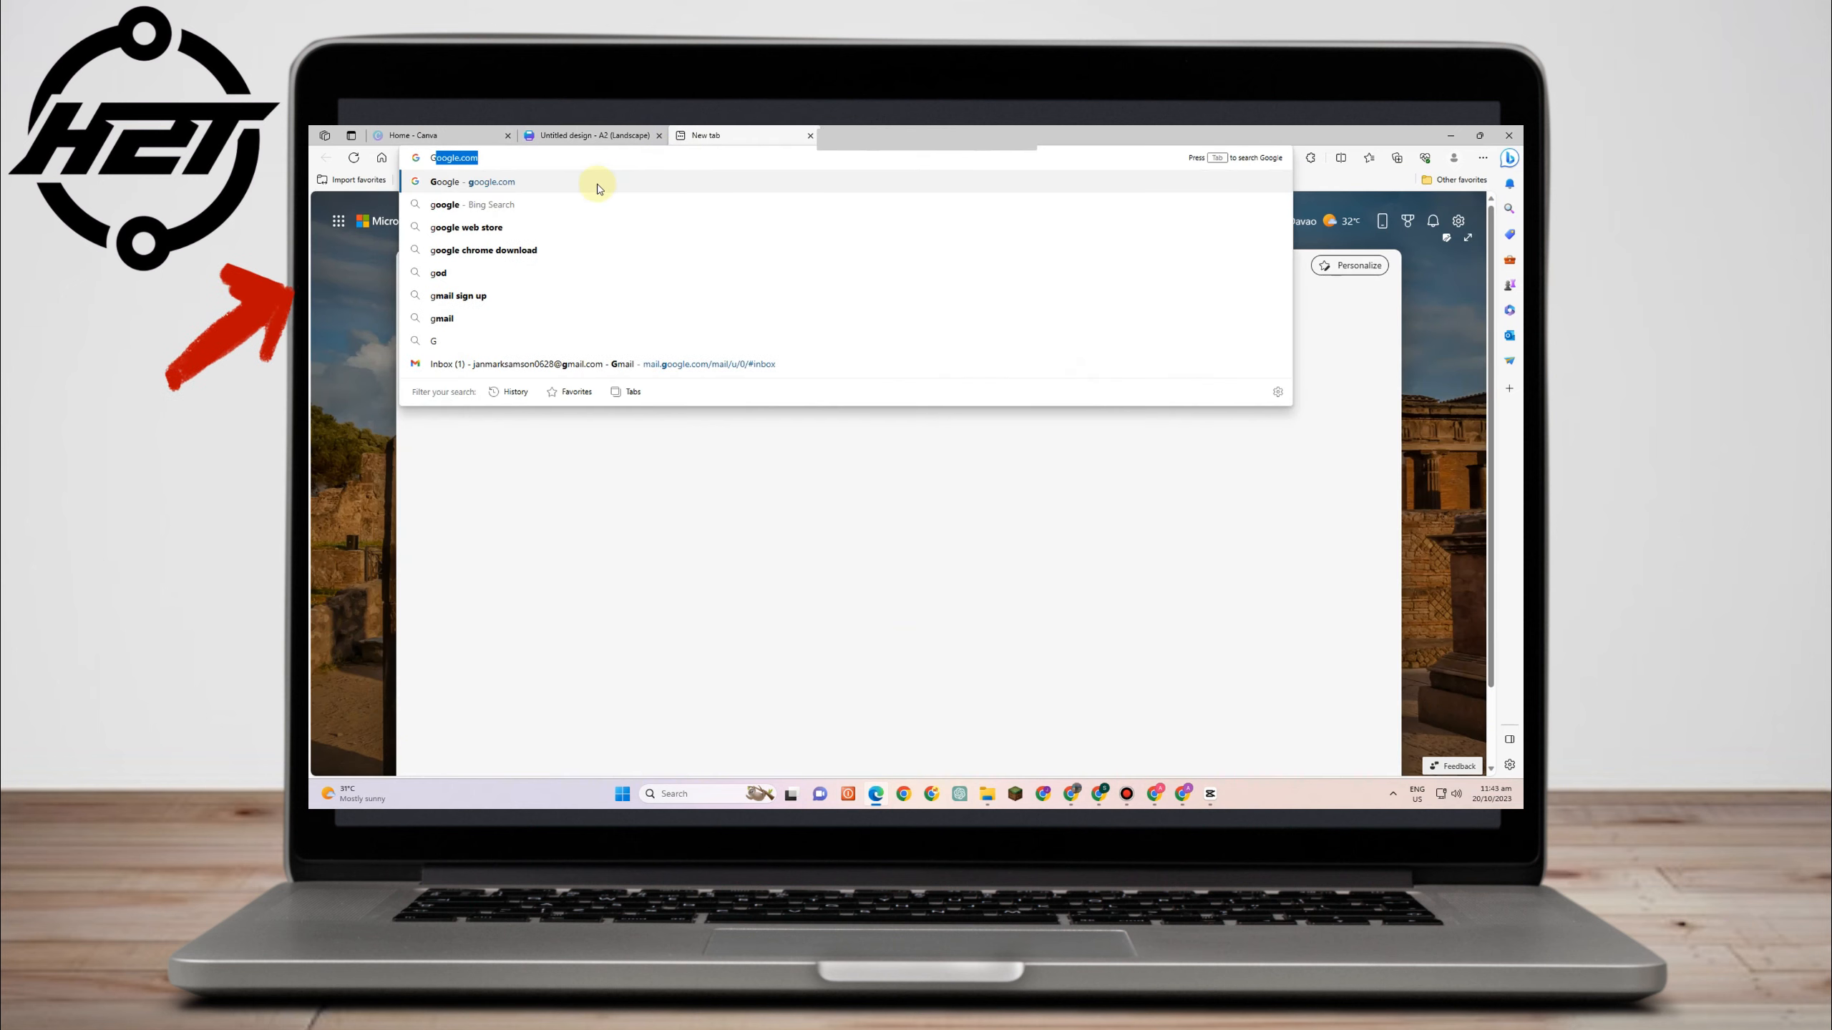
pyautogui.press('Return')
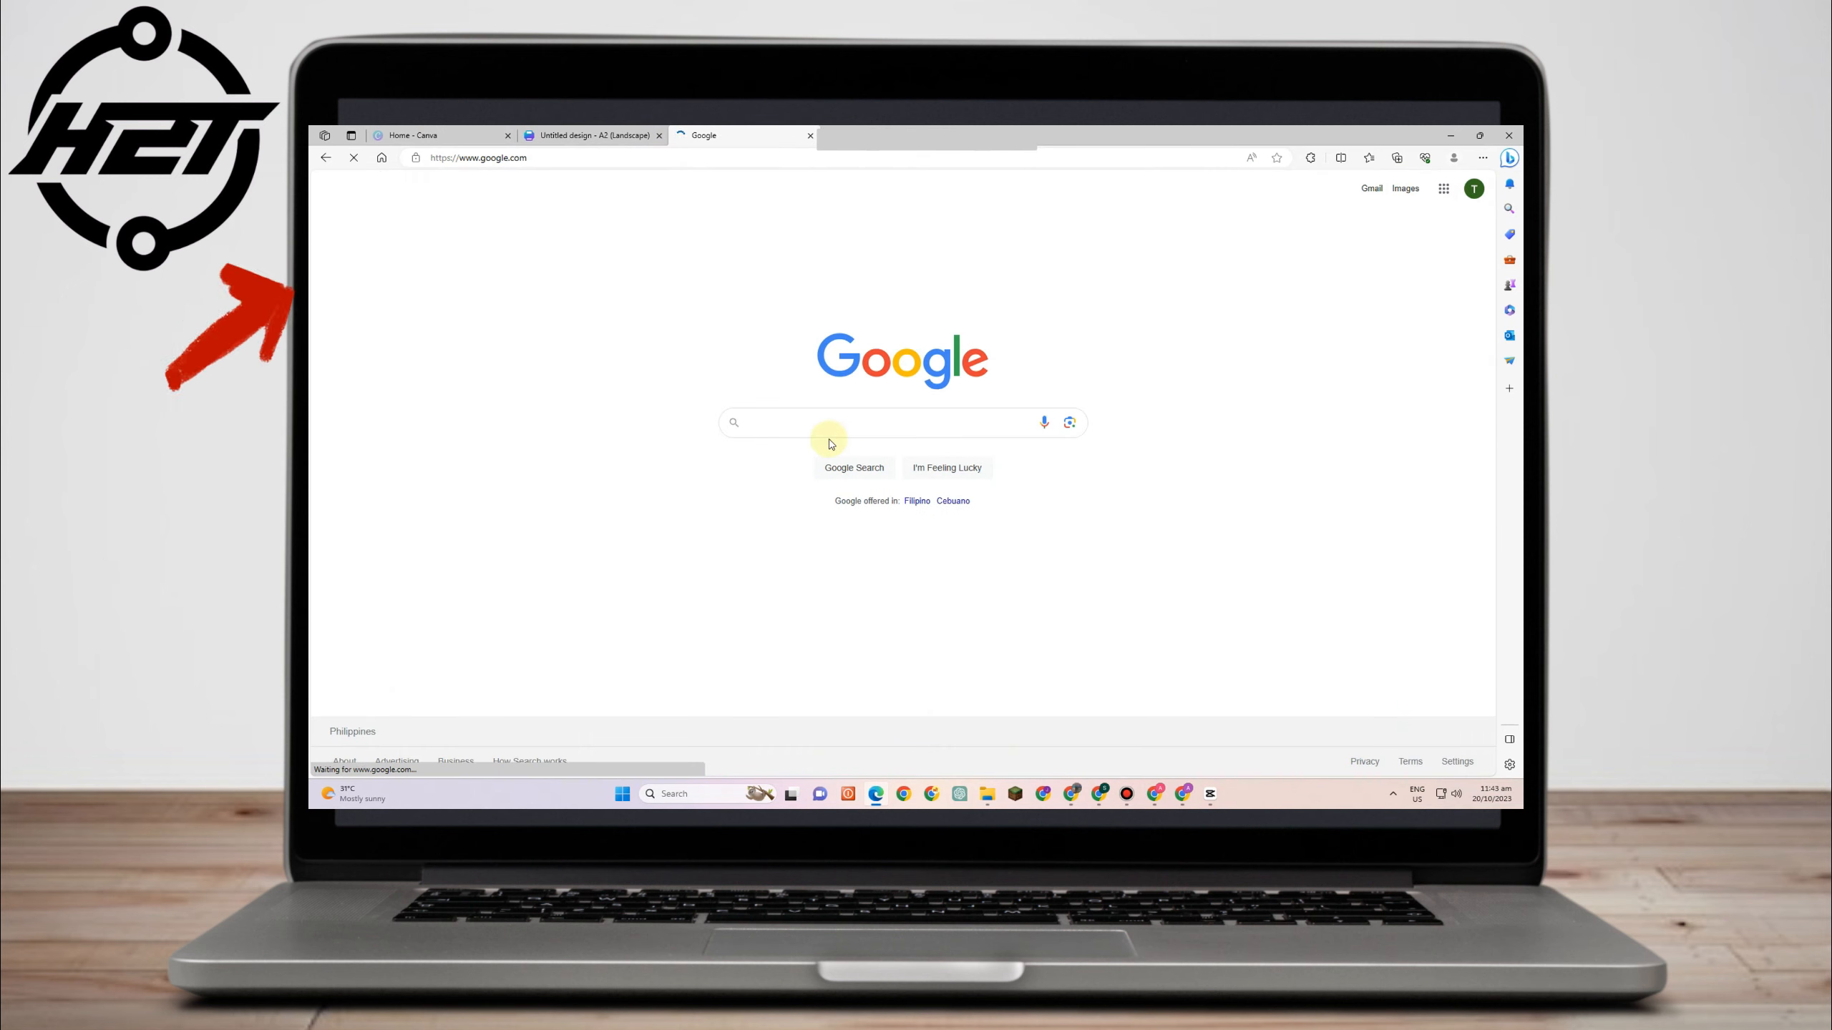
pyautogui.write('AESTHETIC ')
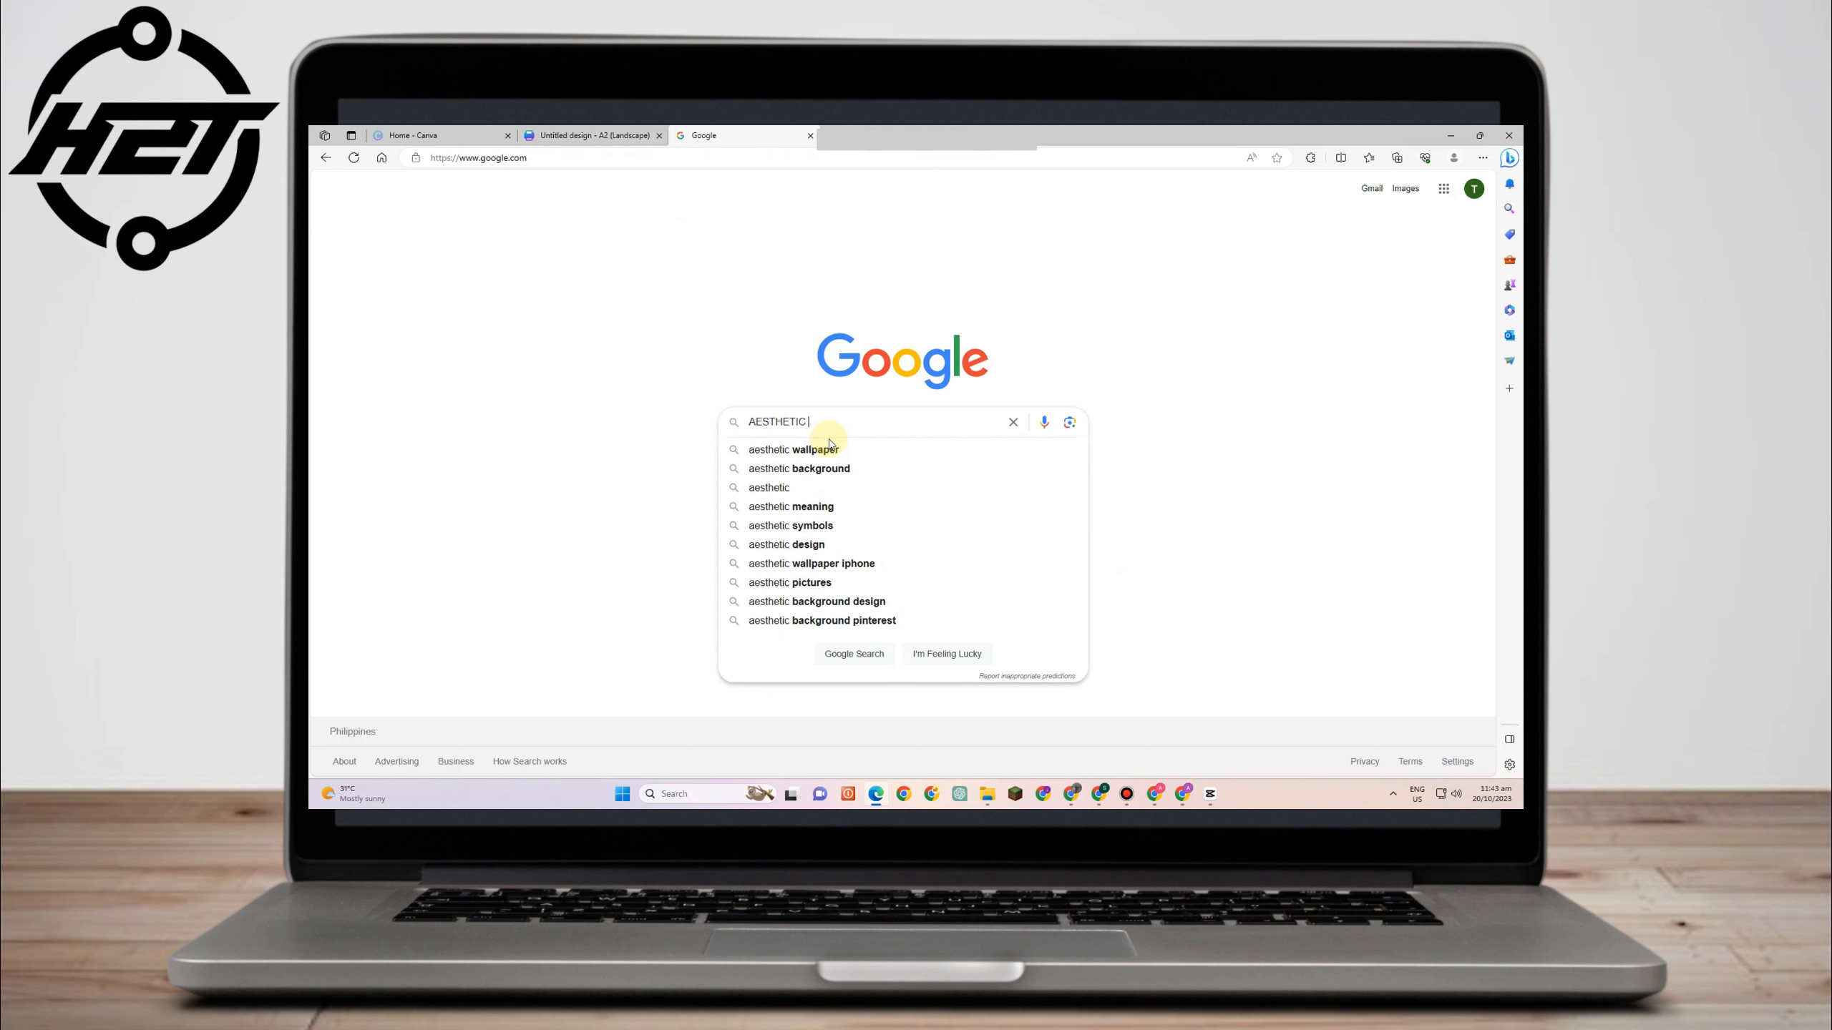
pyautogui.write('PICTURES')
pyautogui.press('Return')
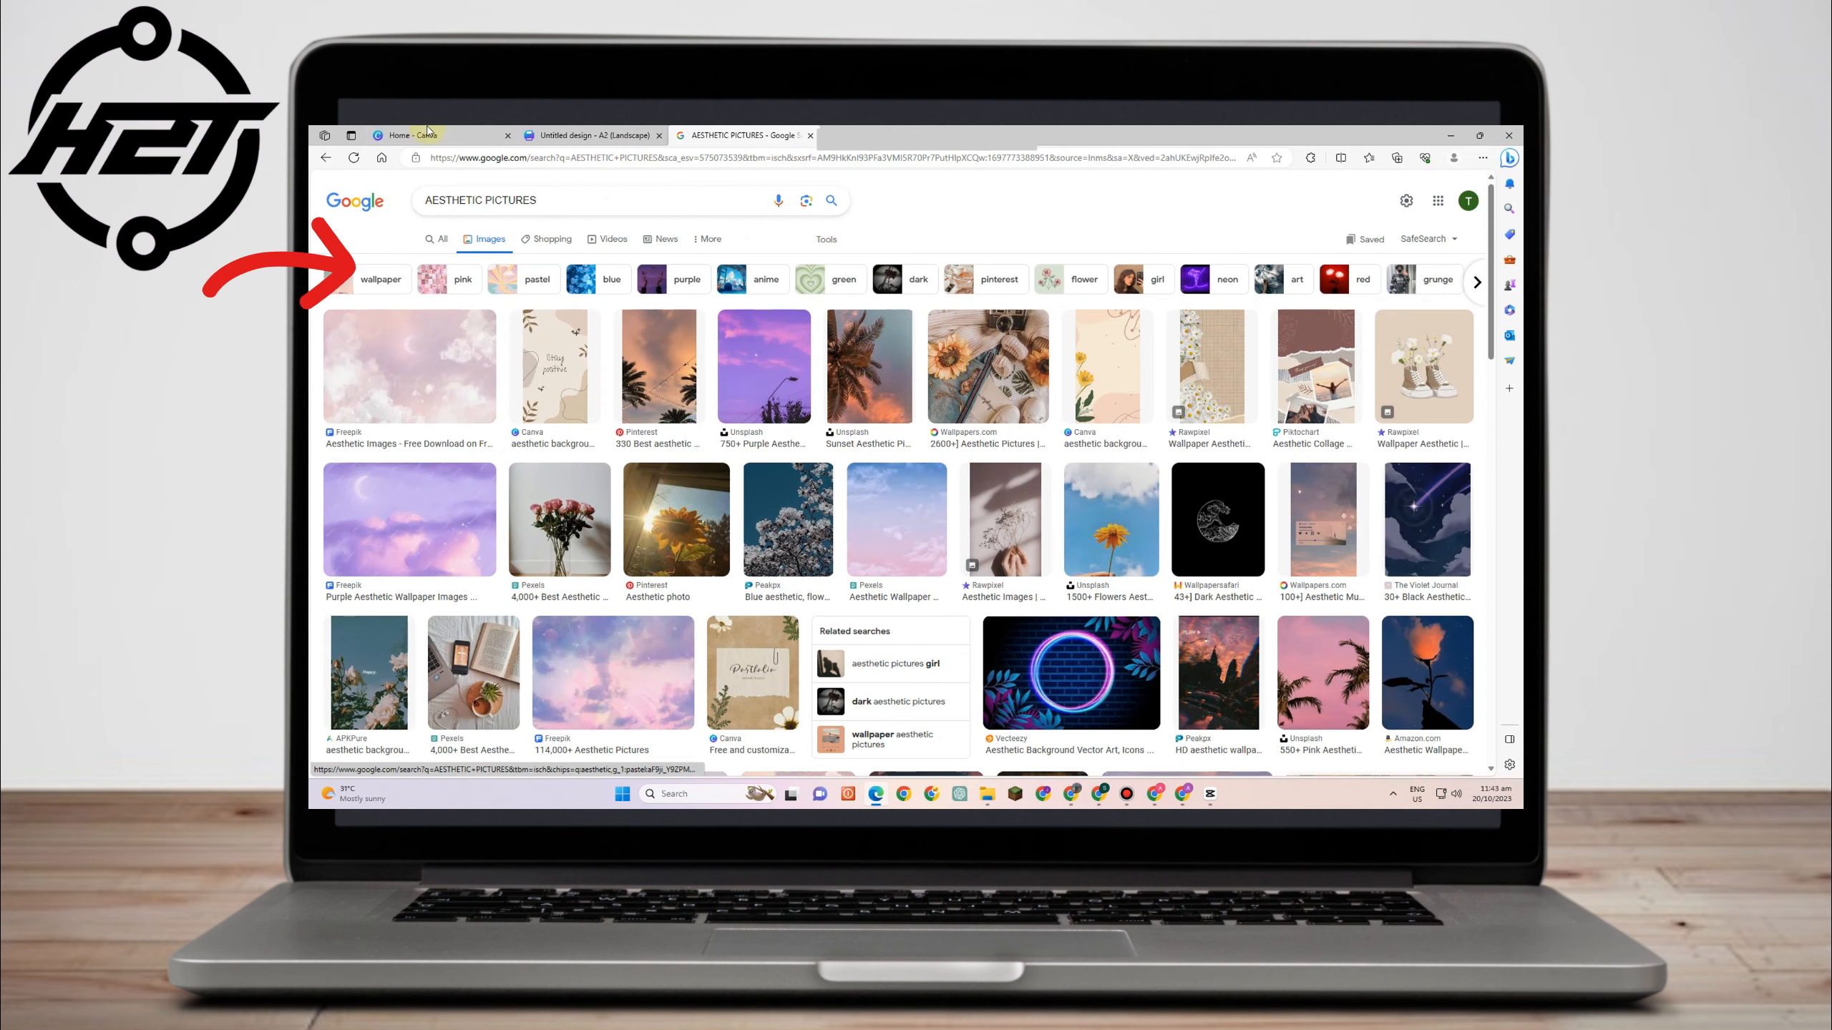
pyautogui.click(425, 199)
pyautogui.write('trave')
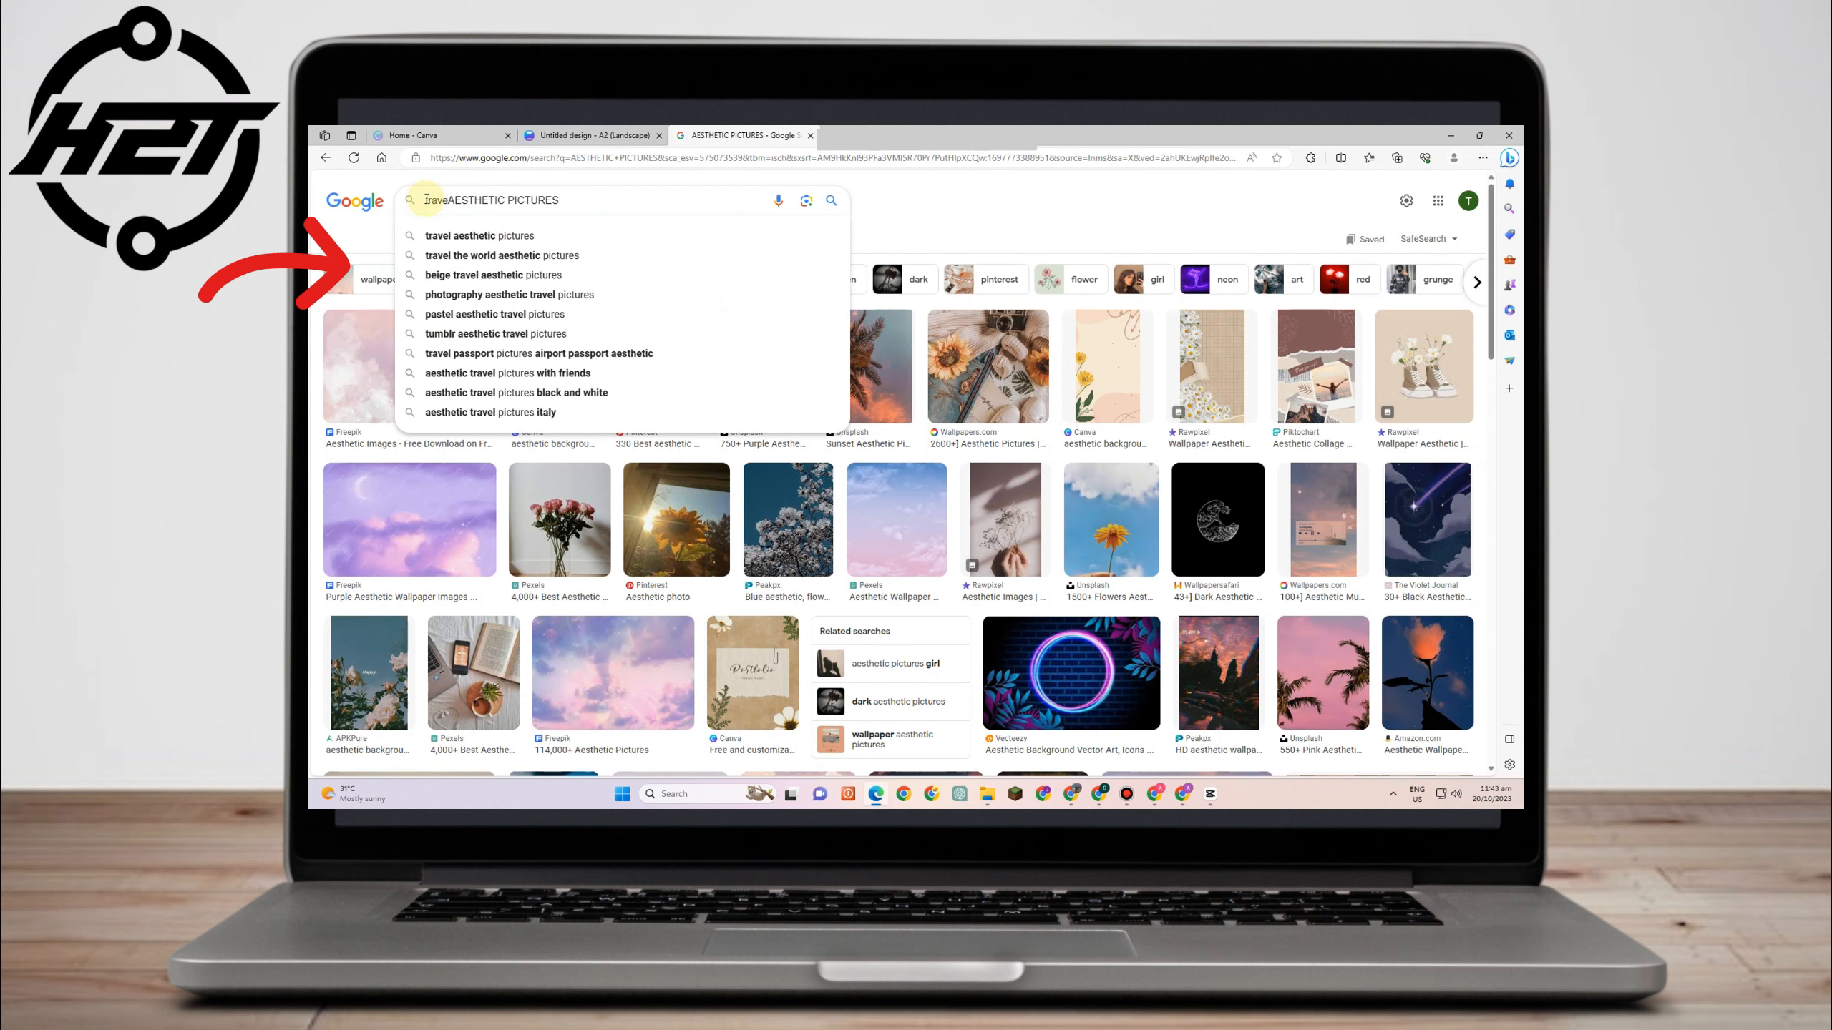
pyautogui.write('l')
pyautogui.press('Return')
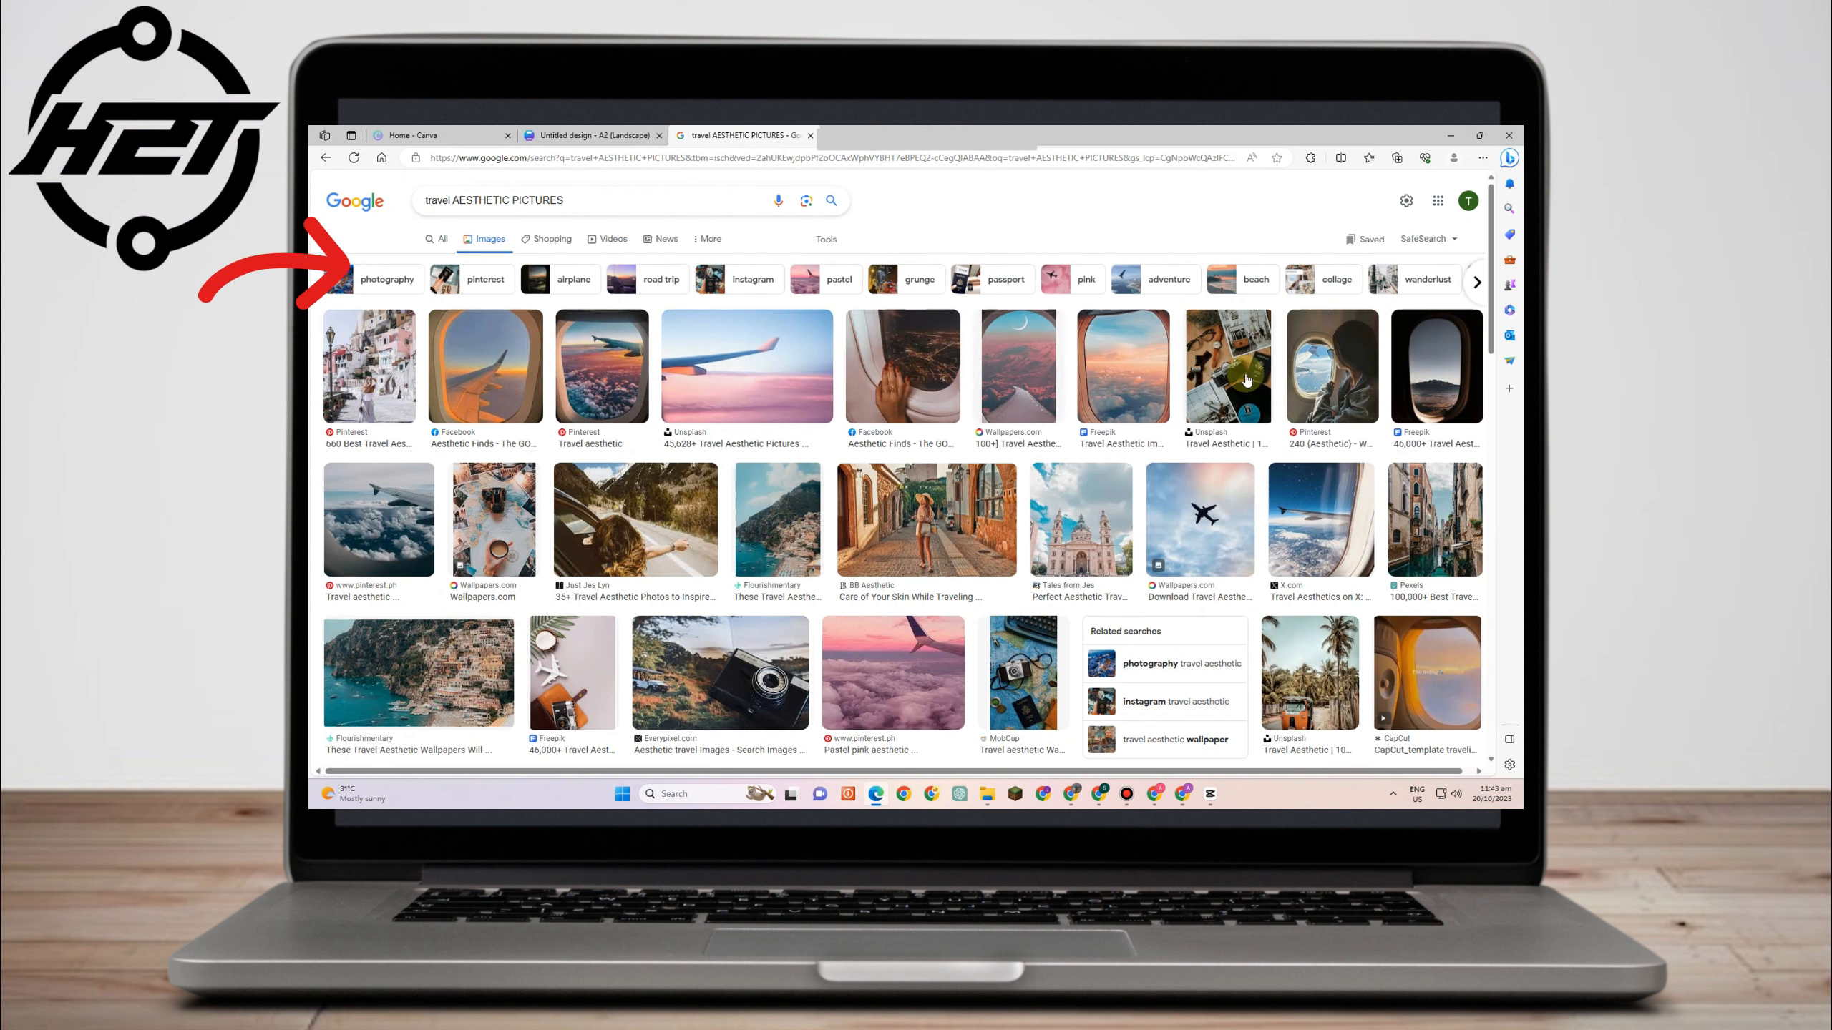
# - Save the image of a woman leaning out of a car window to the Desktop
pyautogui.scroll(-2, 991, 590)
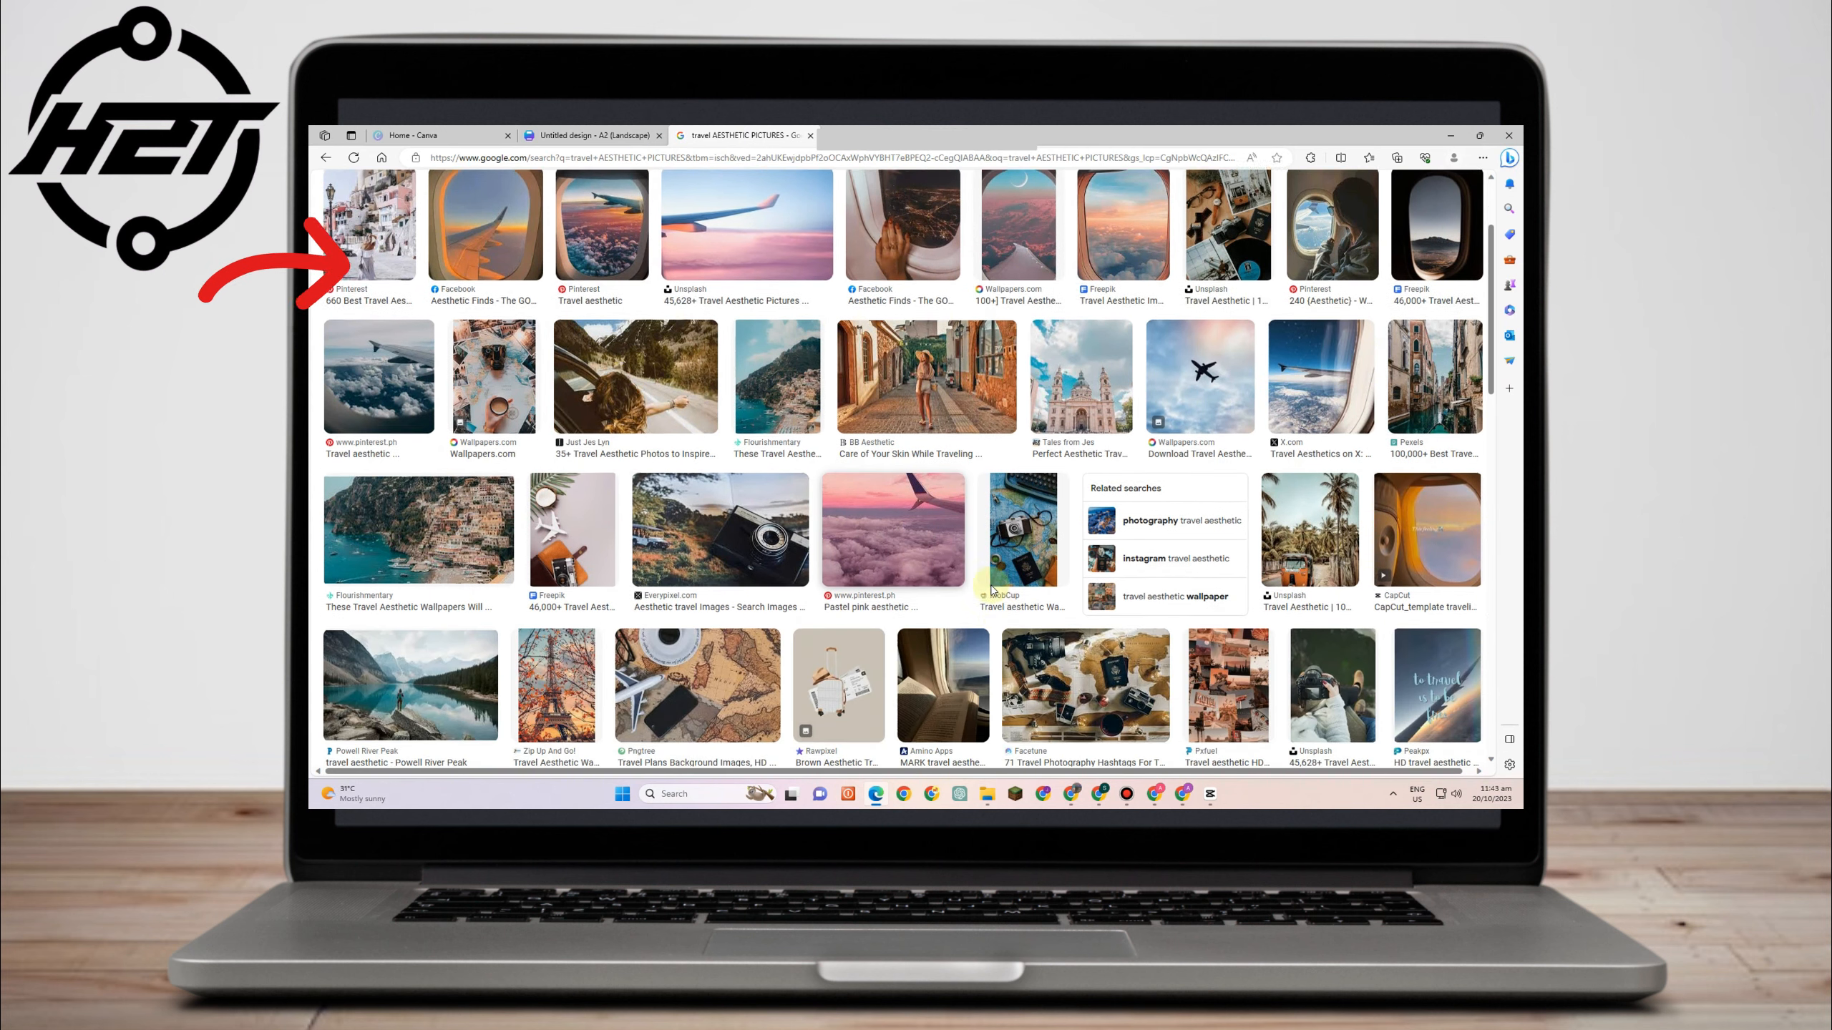
pyautogui.scroll(-1, 991, 590)
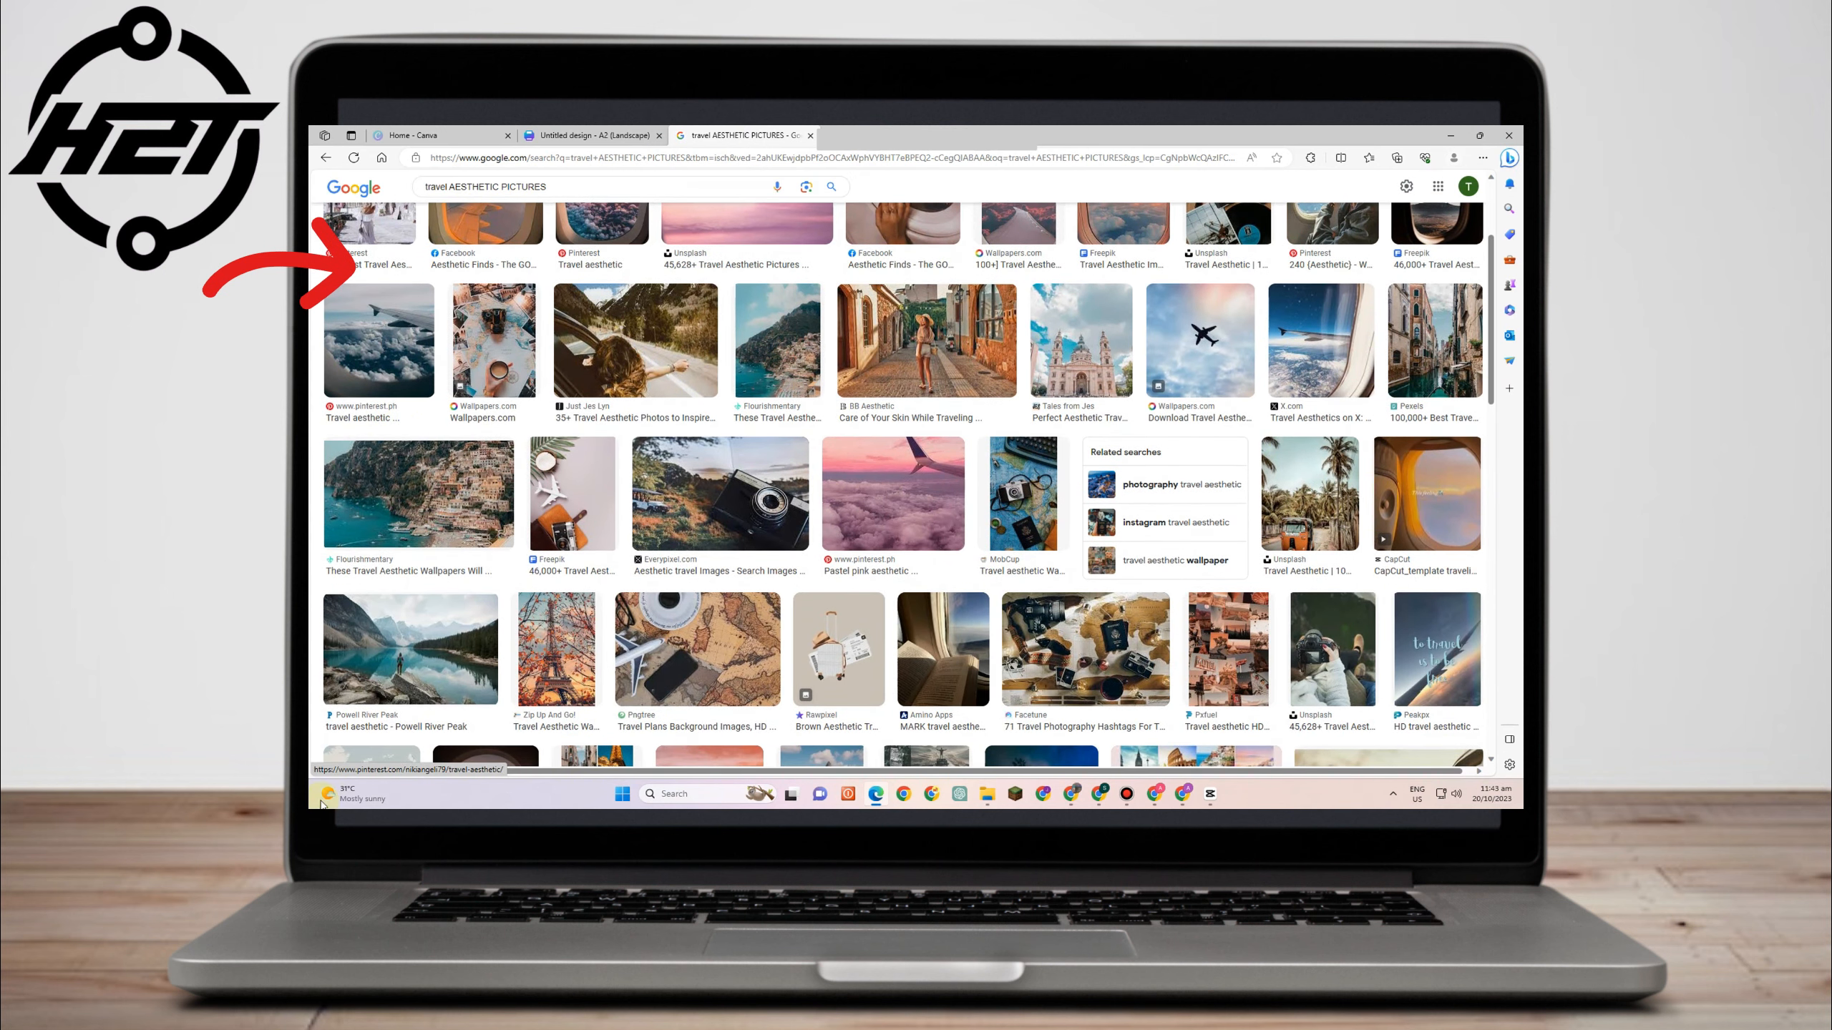
pyautogui.click(660, 339)
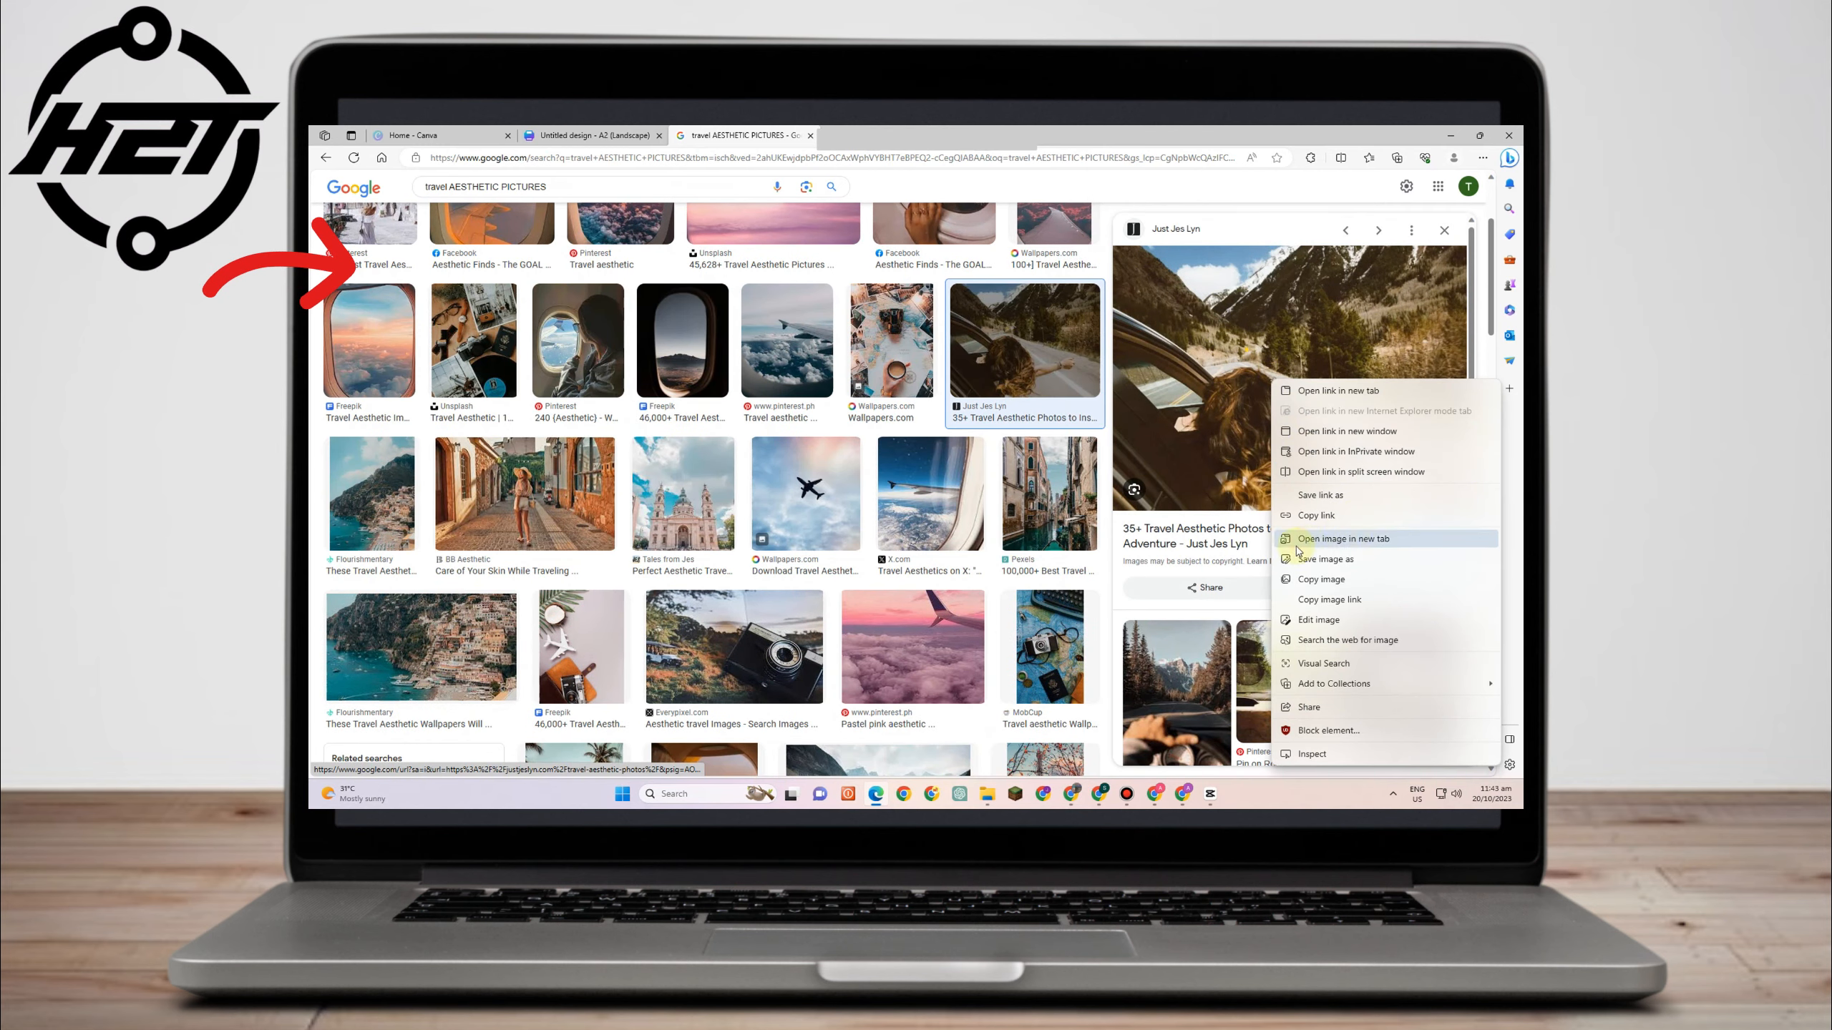
pyautogui.click(1326, 560)
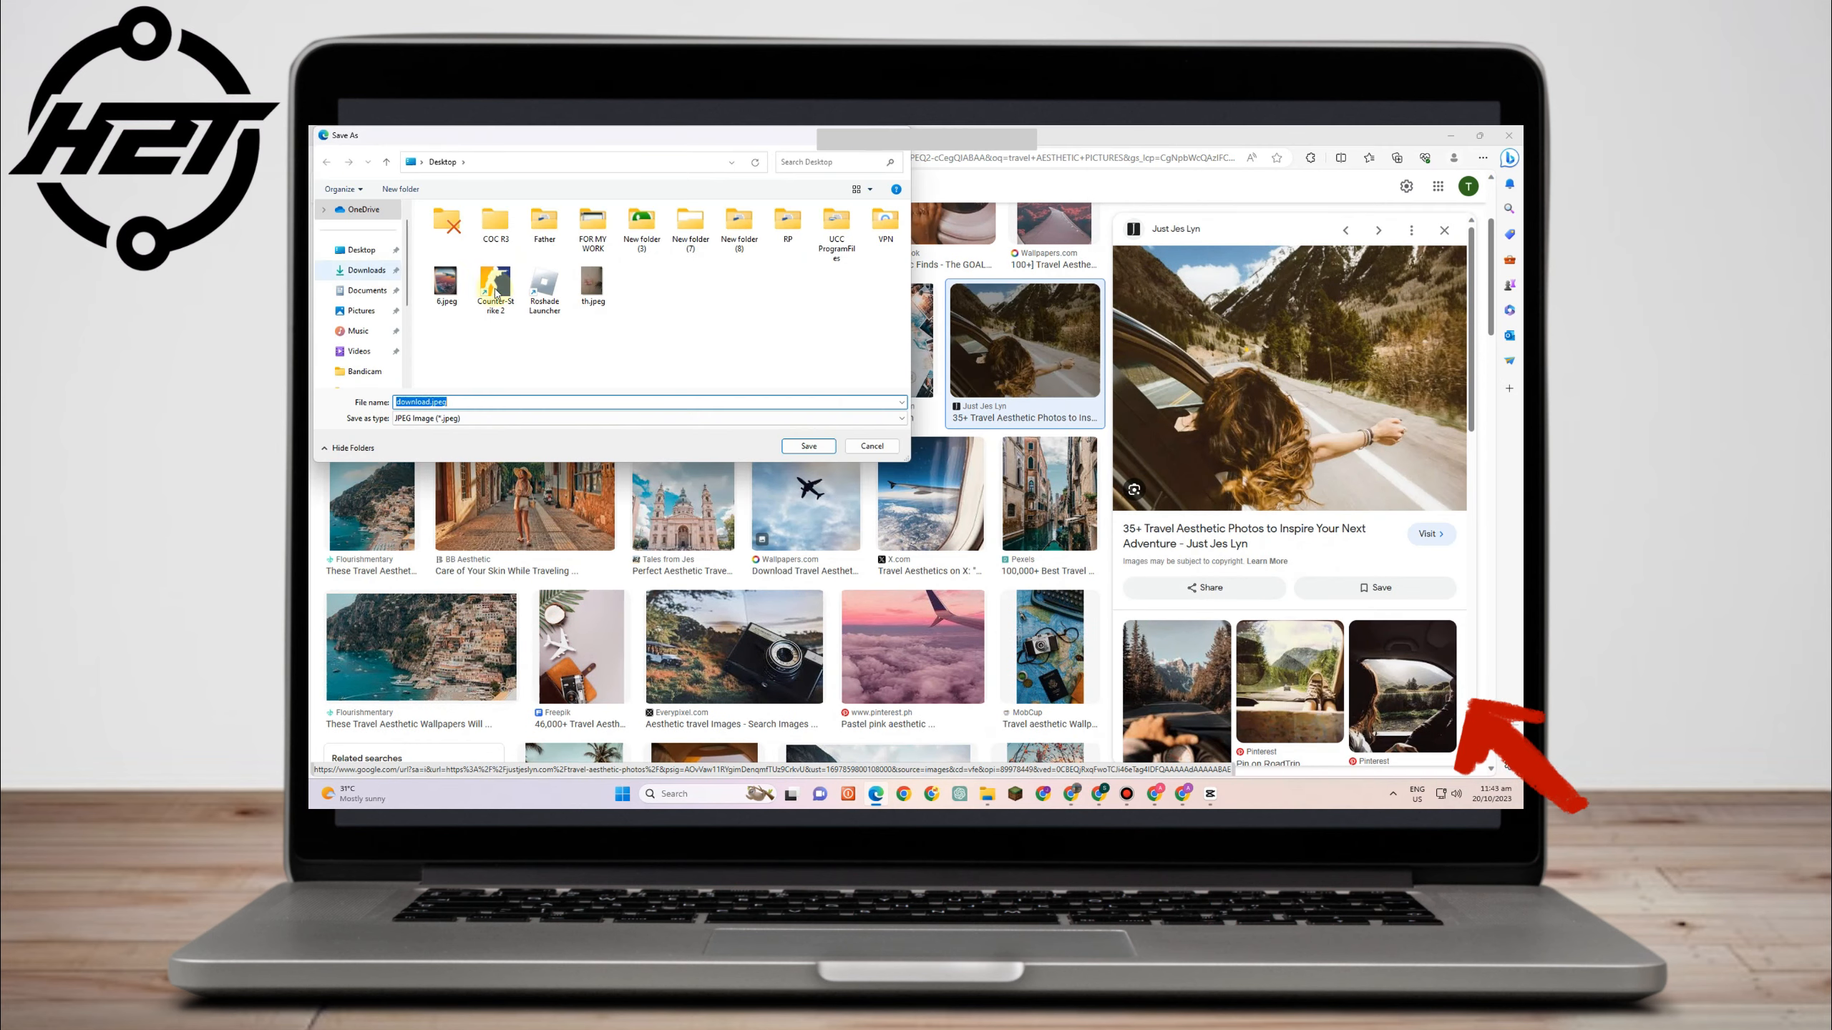
pyautogui.click(797, 446)
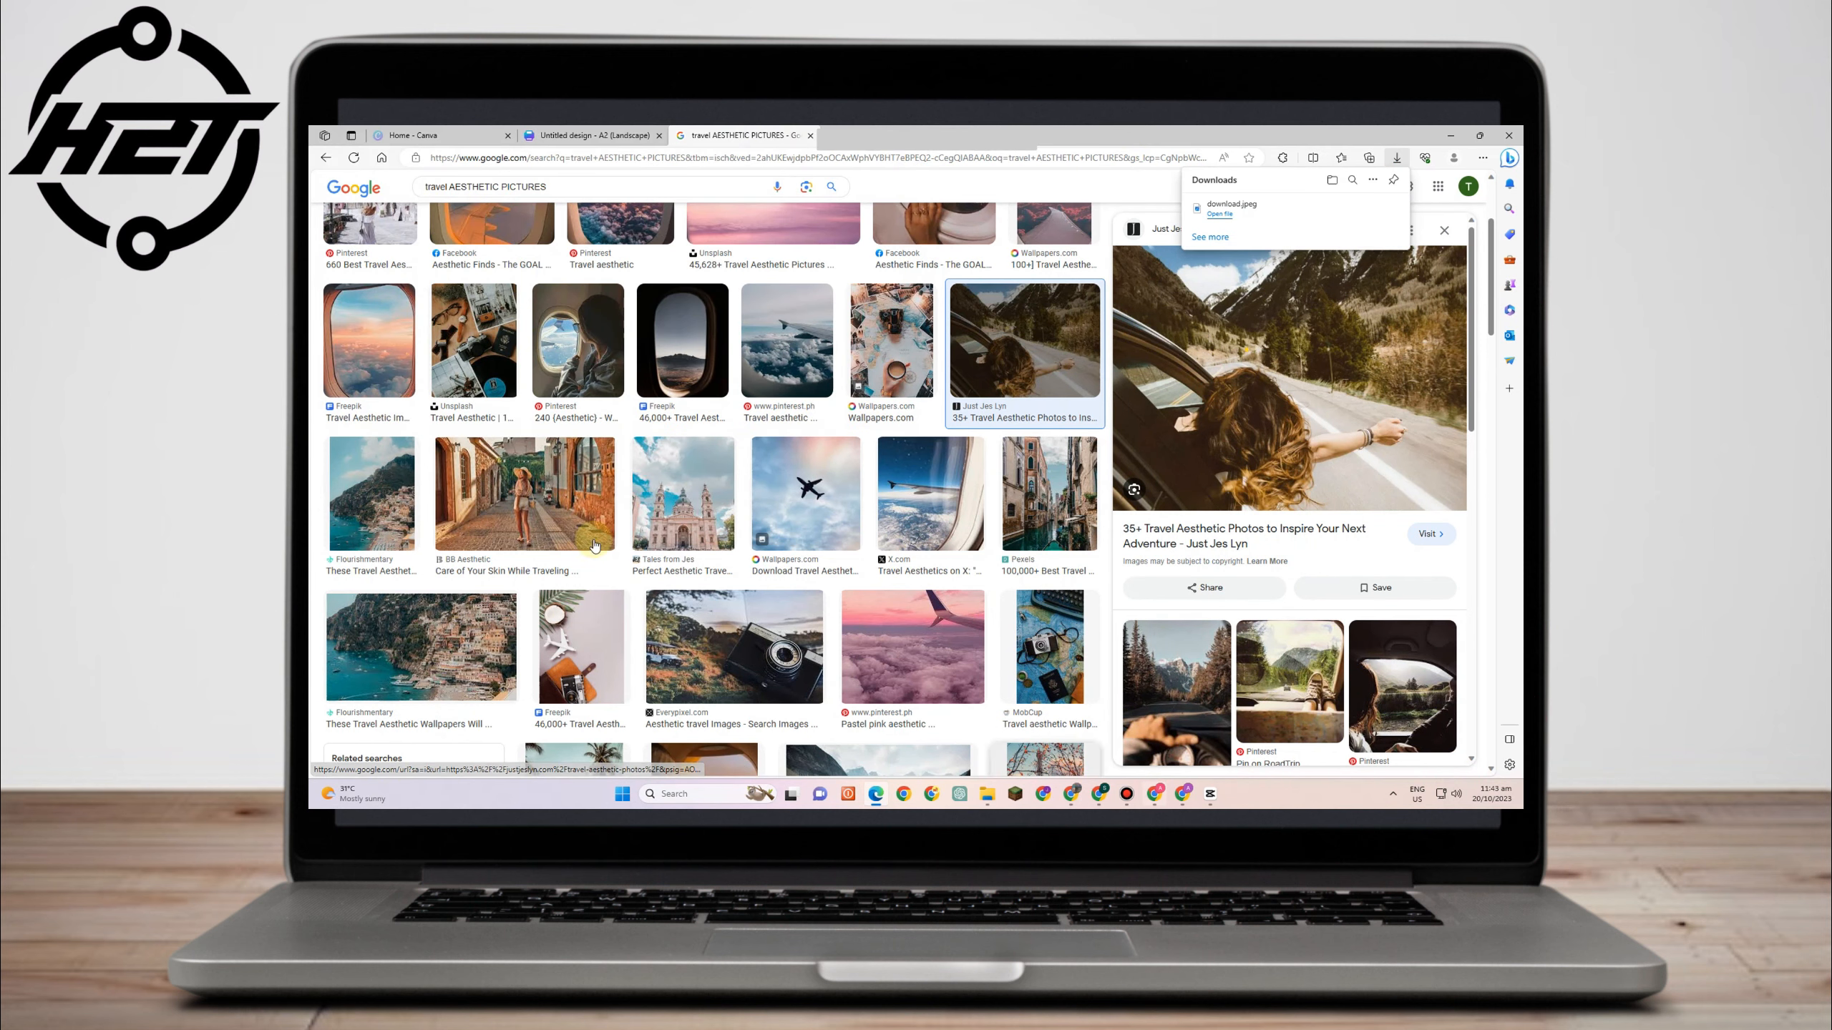
# - Back in the Canva design, place uploaded images into the top-left and top-middle grid cells
pyautogui.click(570, 136)
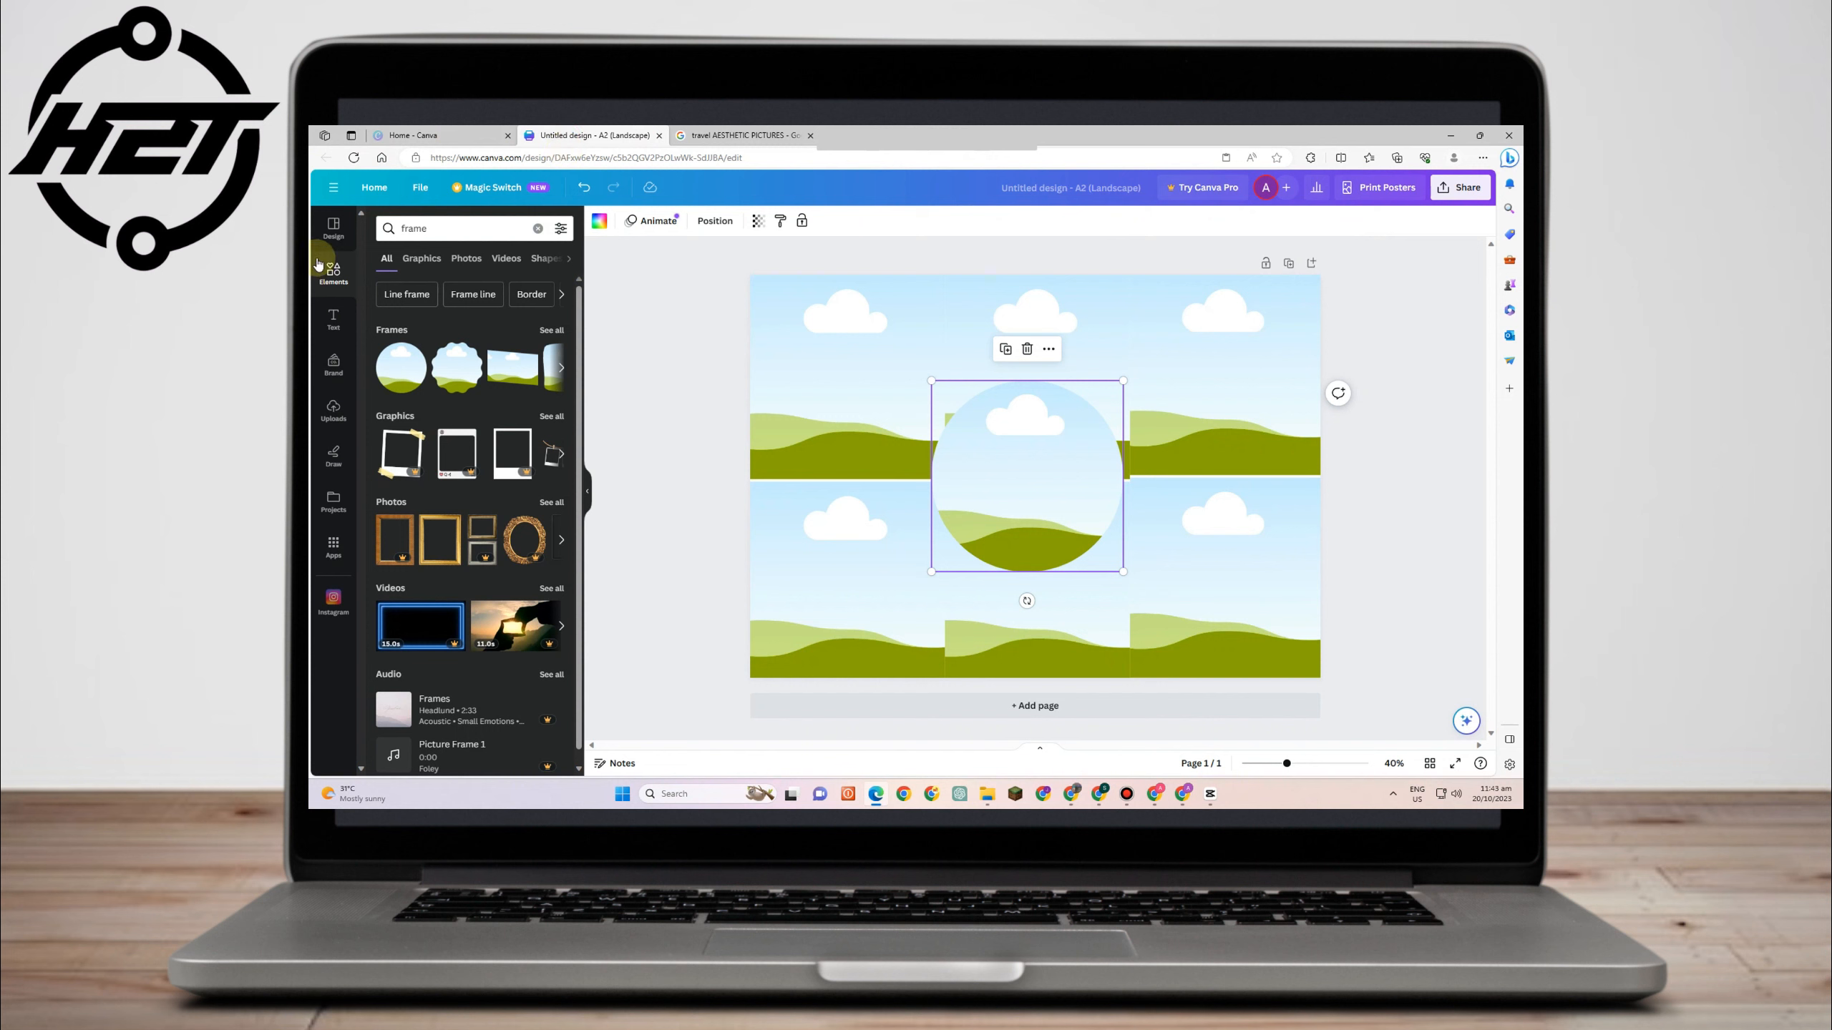
pyautogui.click(337, 416)
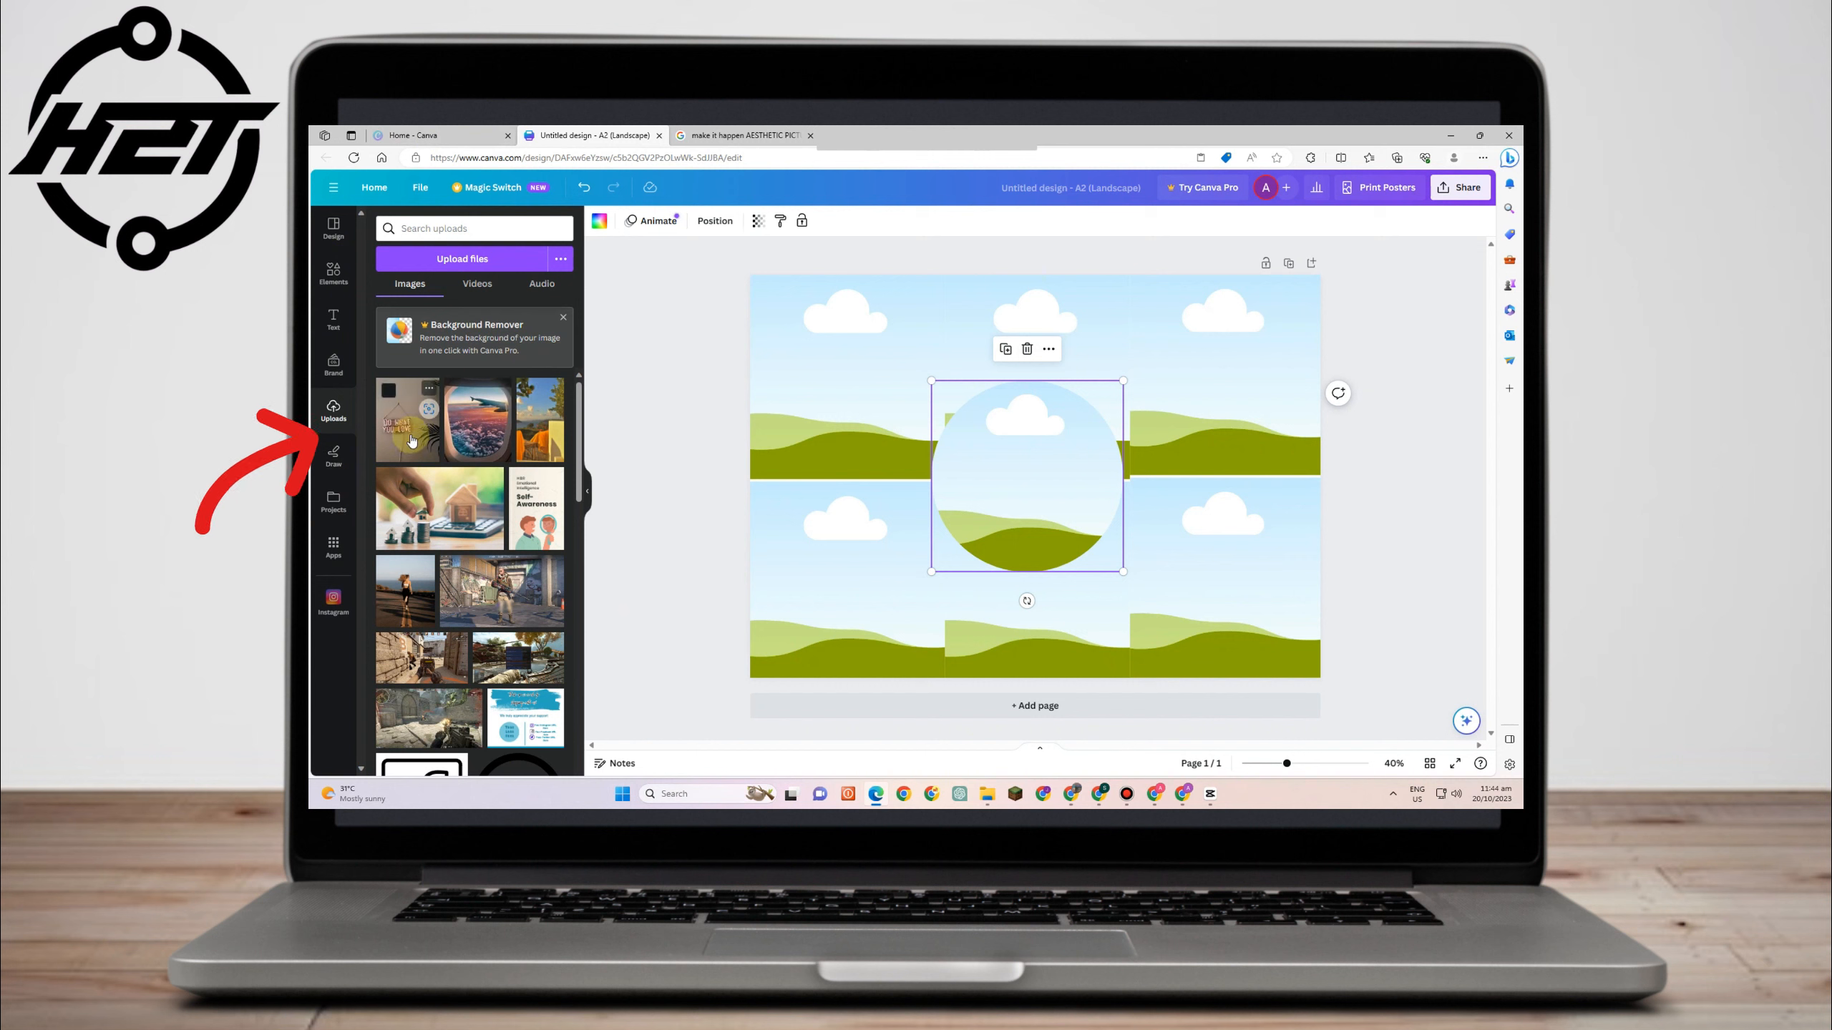
pyautogui.moveTo(411, 440); pyautogui.dragTo(767, 367)
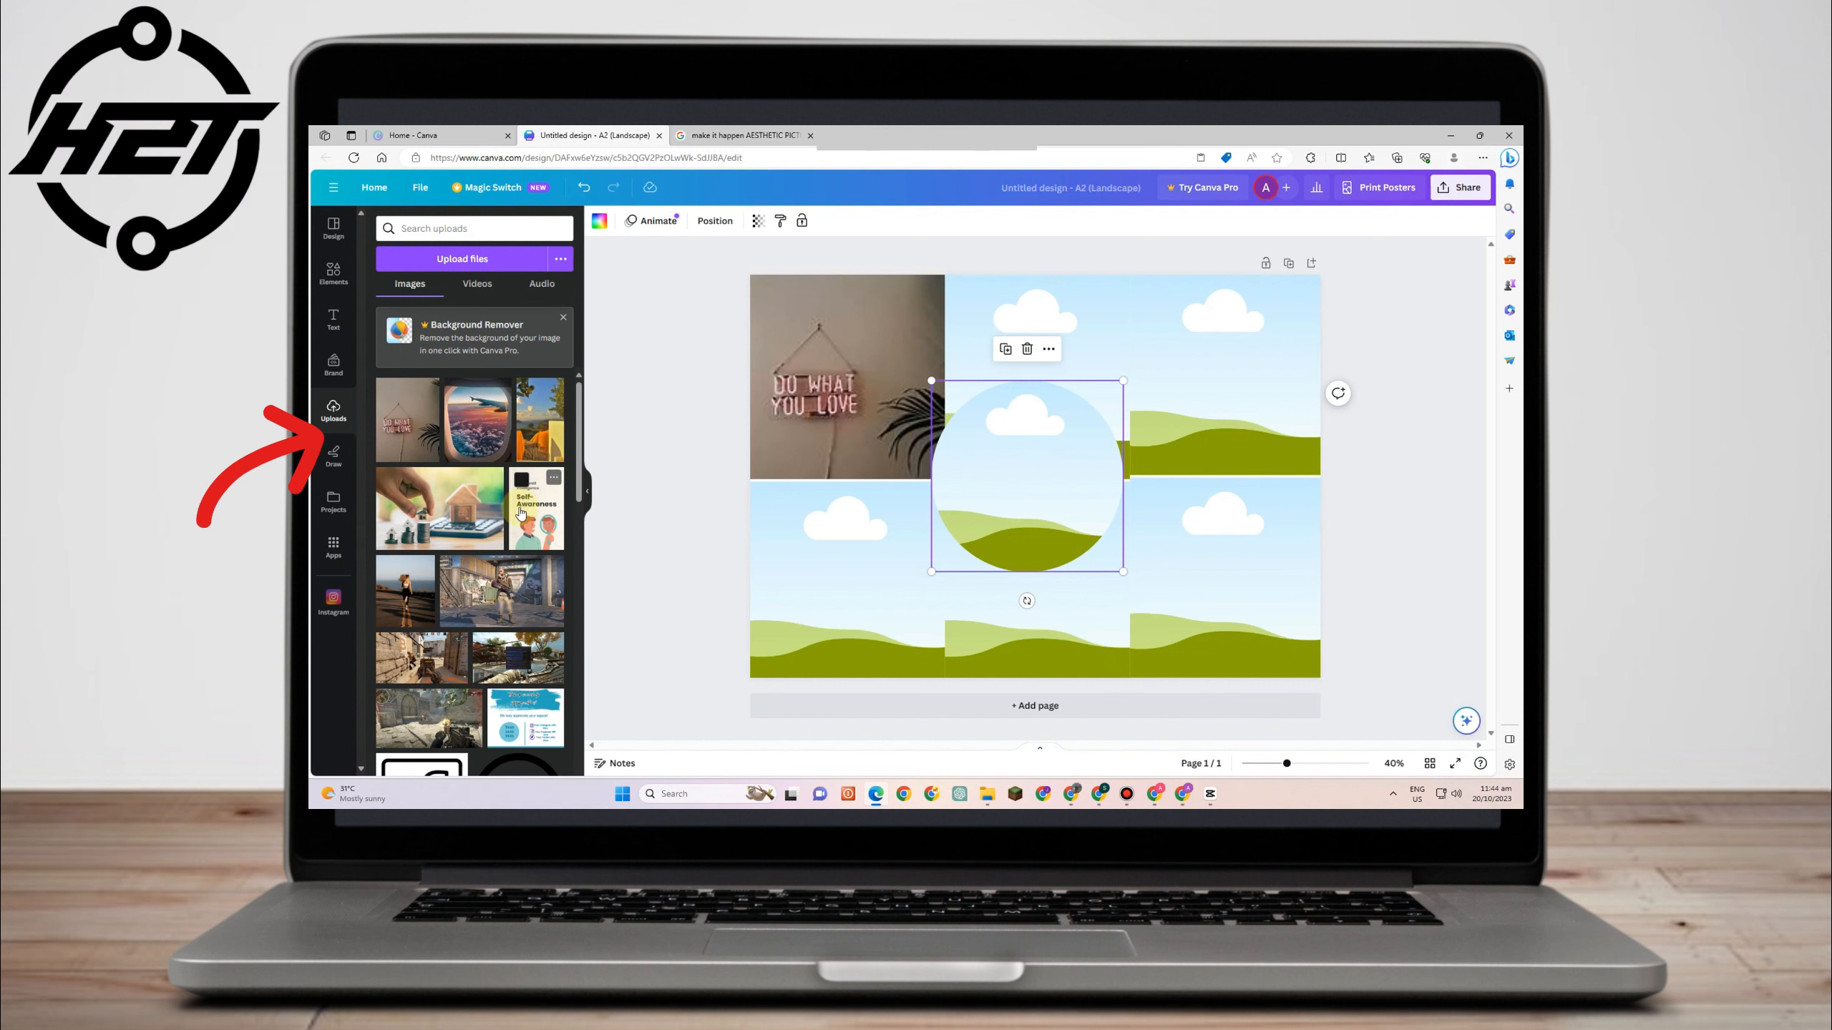
pyautogui.moveTo(521, 512); pyautogui.dragTo(988, 380)
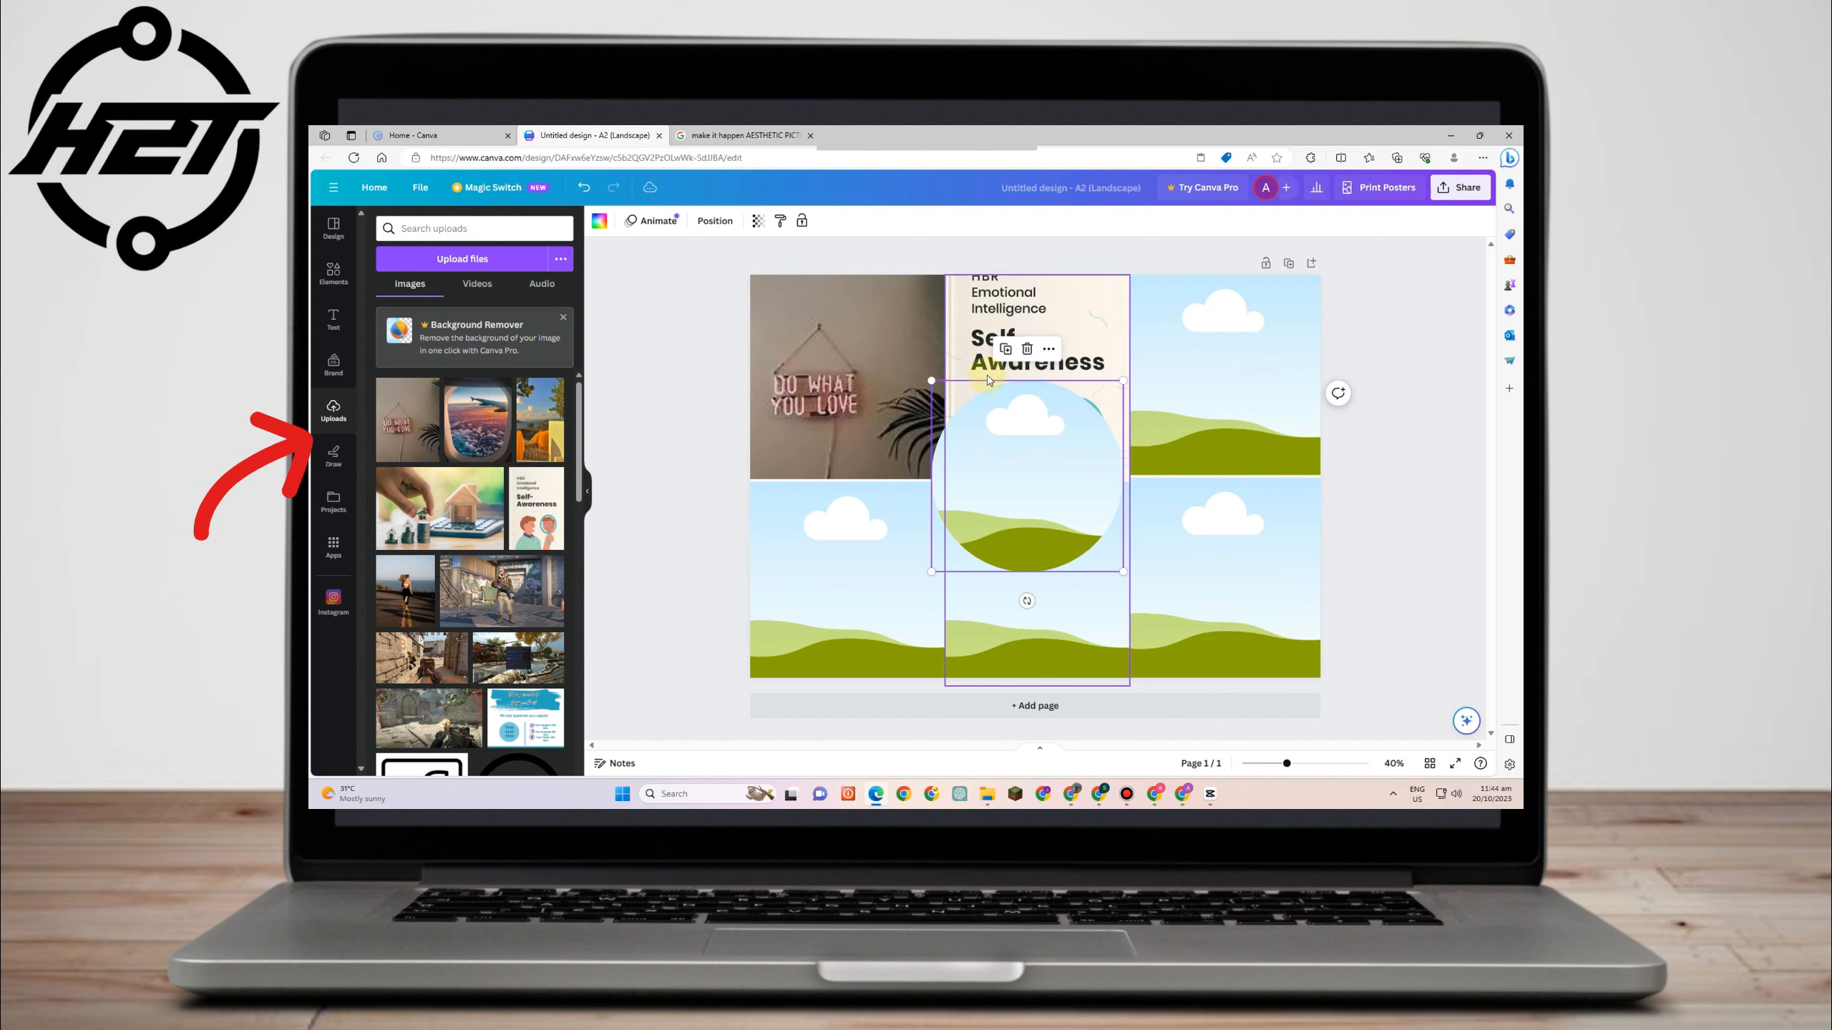
# - Reposition the Self-Awareness image inside the top-middle cell so its heading shows
pyautogui.moveTo(1068, 316)
pyautogui.mouseDown()
pyautogui.moveTo(1067, 265)
pyautogui.moveTo(1071, 322)
pyautogui.mouseUp()
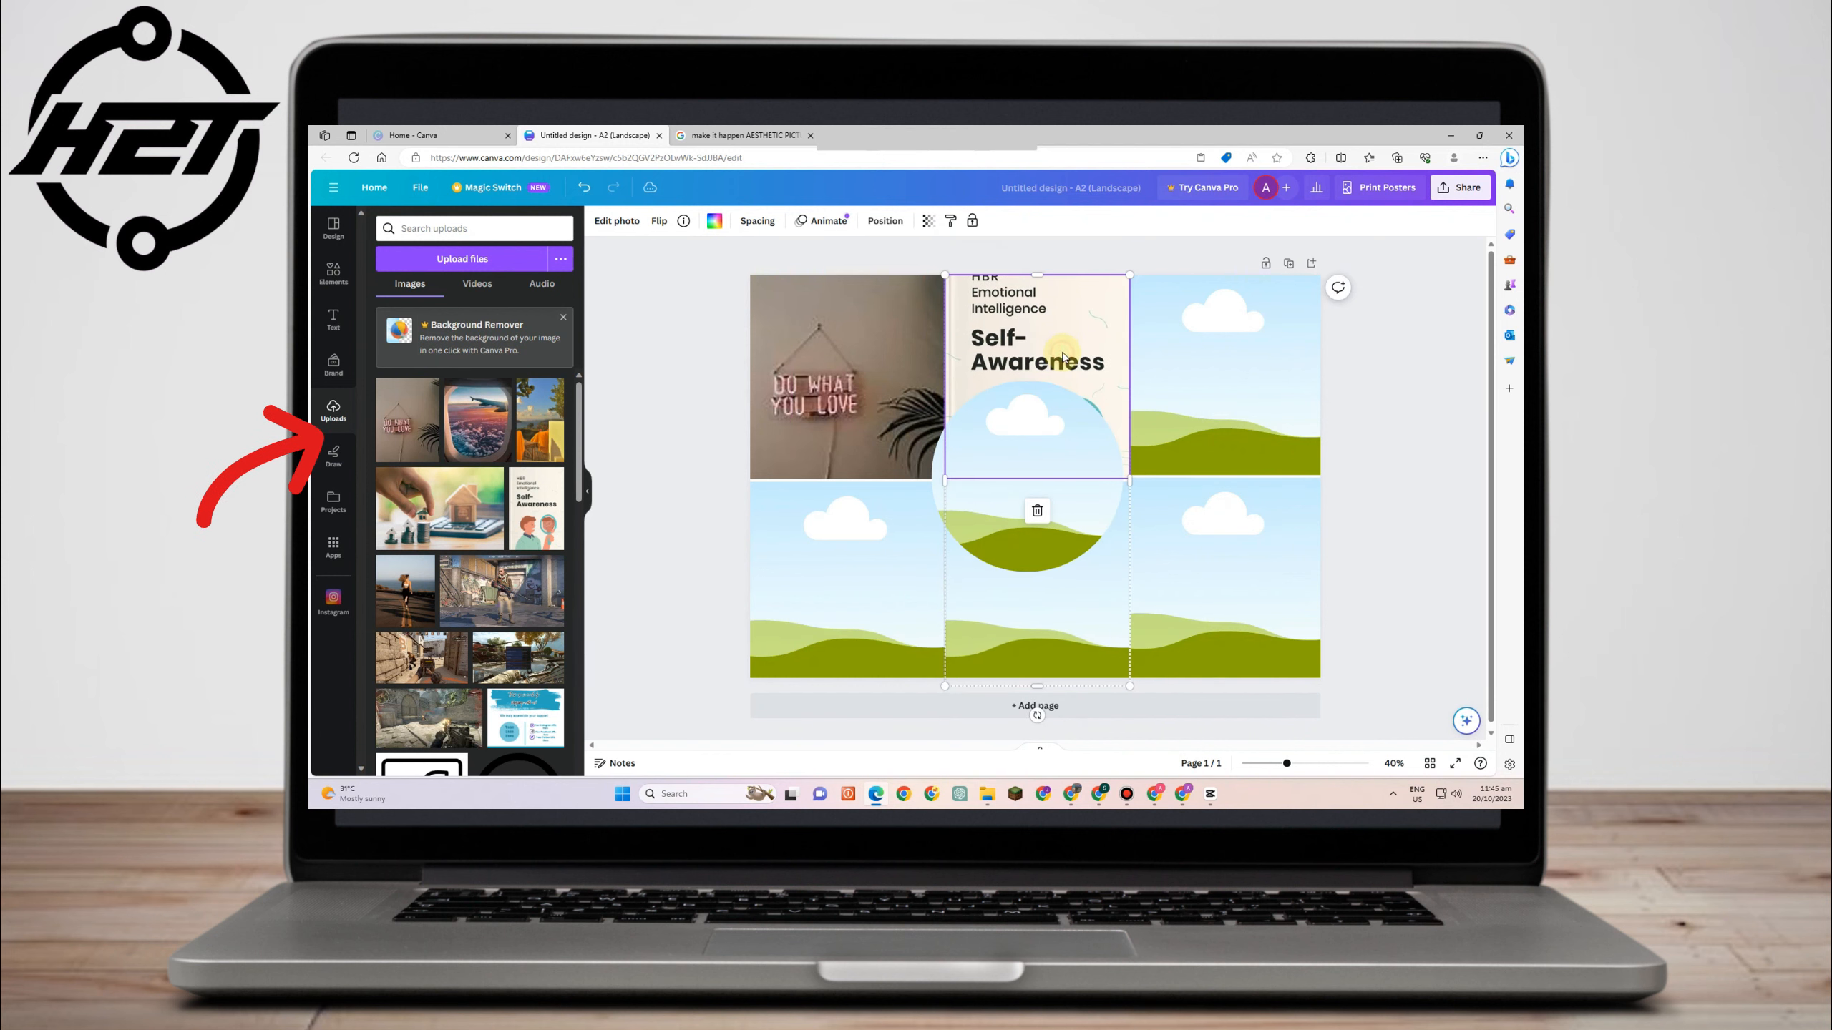
pyautogui.doubleClick(1044, 366)
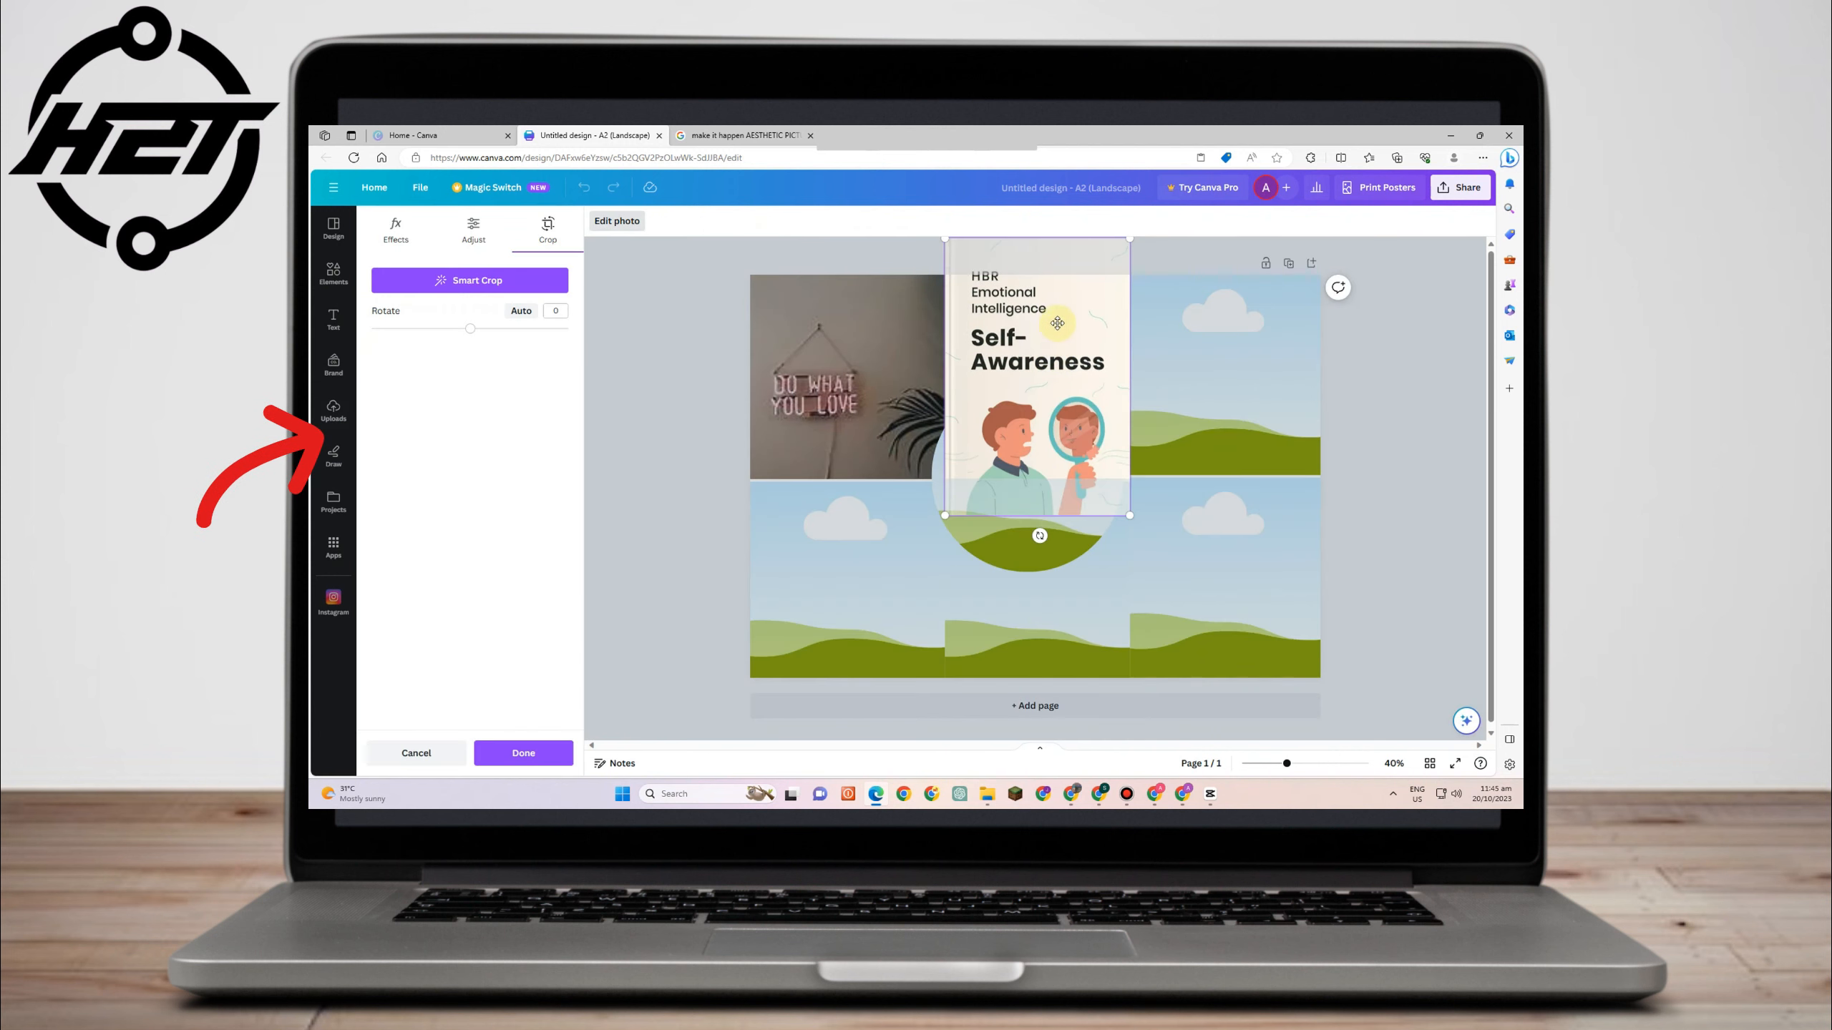
pyautogui.moveTo(1057, 323); pyautogui.dragTo(1061, 287)
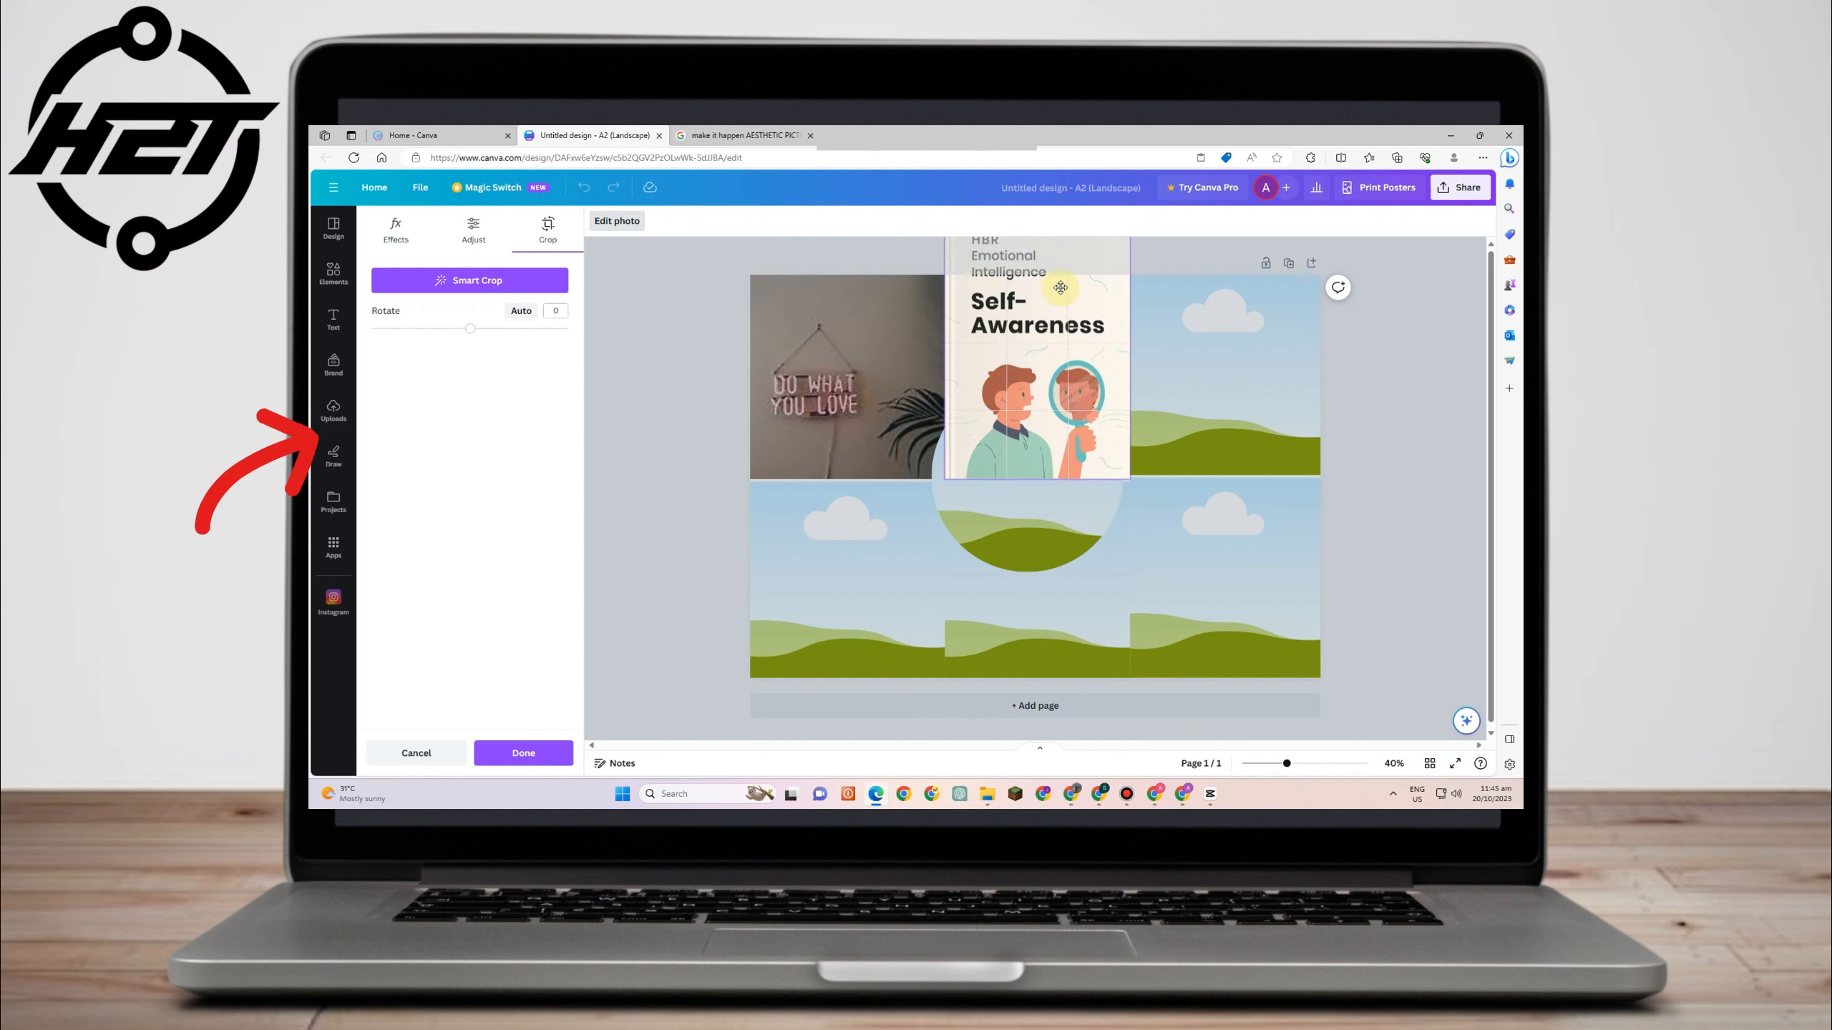
pyautogui.click(1393, 331)
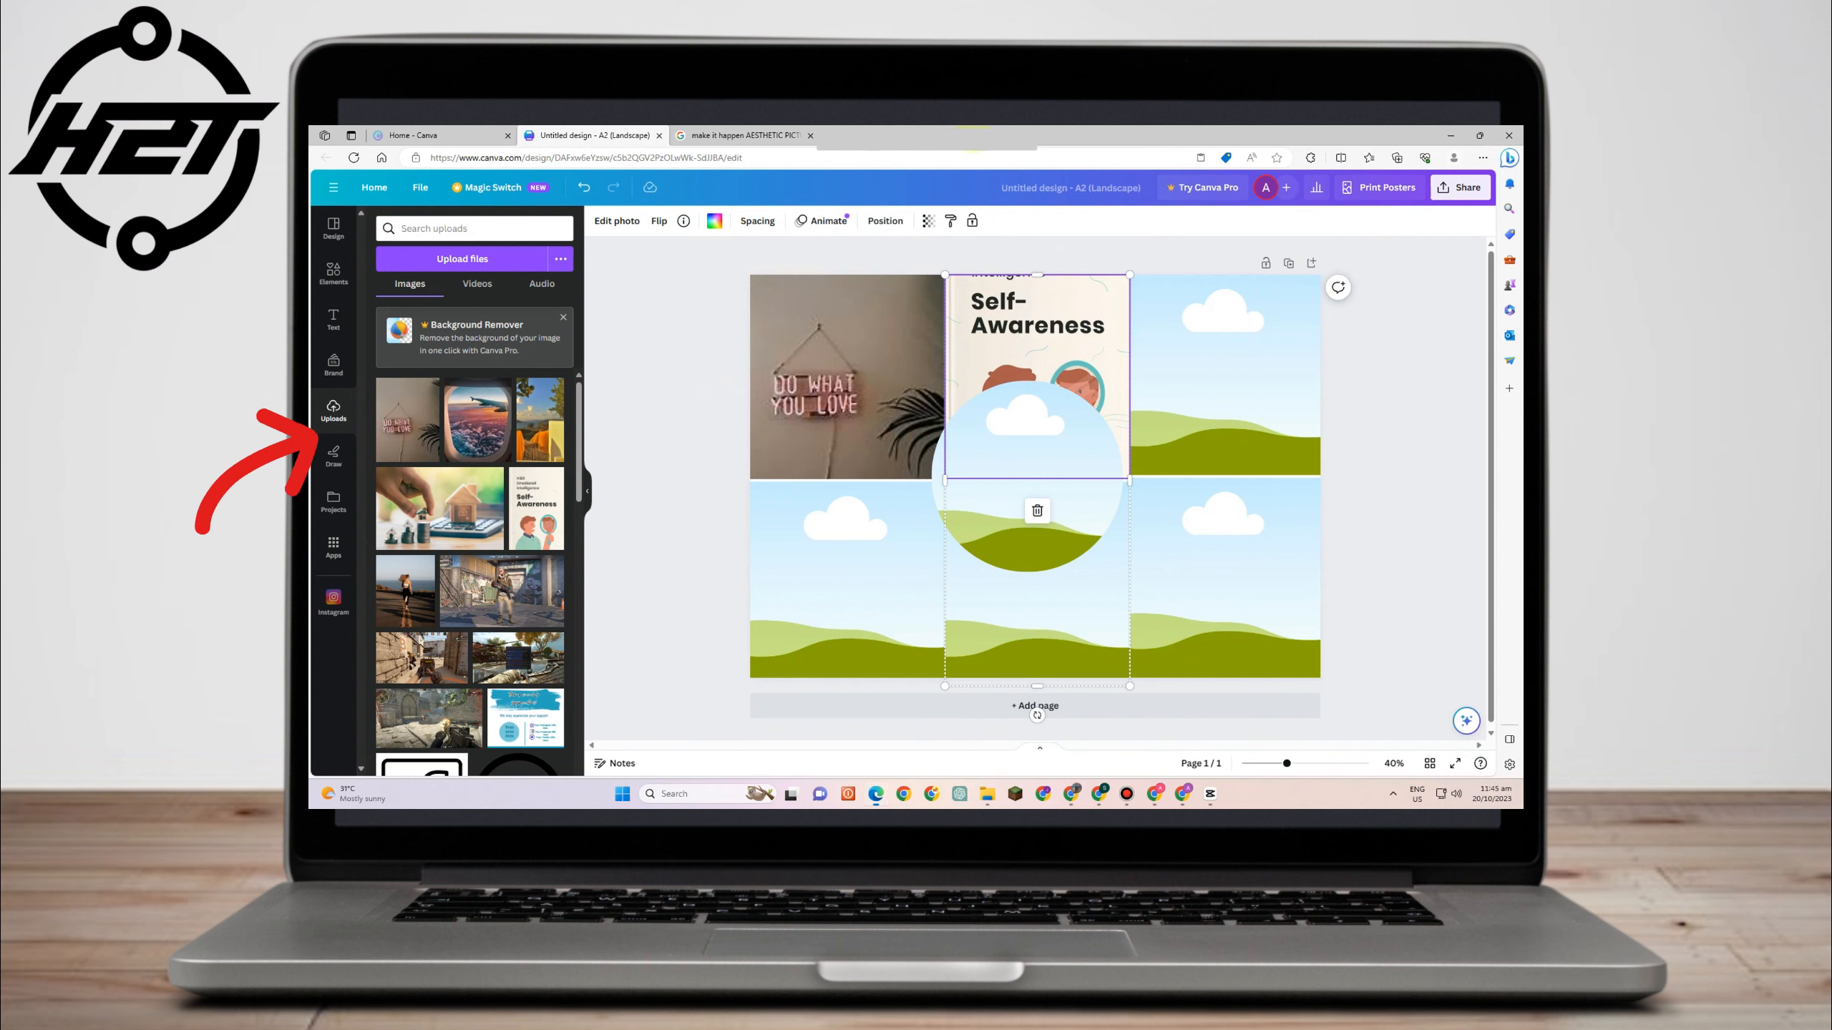
# - Fill the top-right and the three bottom grid cells with uploaded photos
pyautogui.moveTo(415, 592); pyautogui.dragTo(1238, 326)
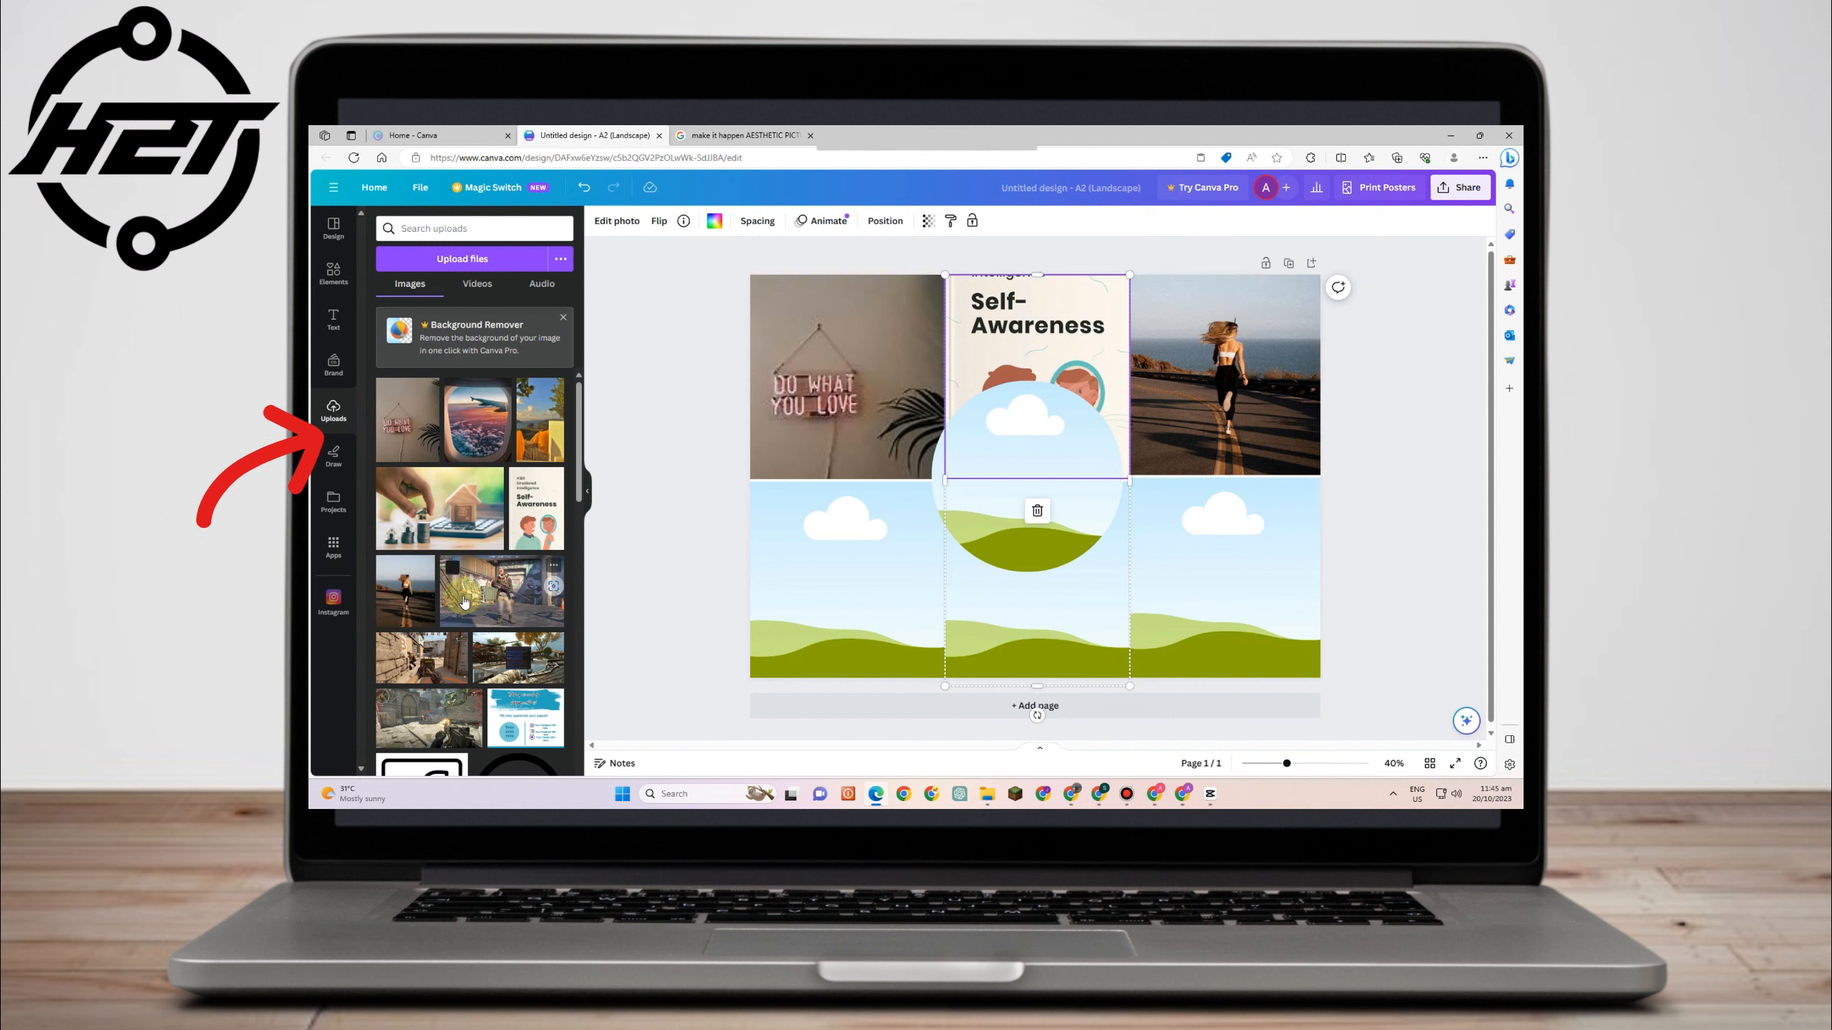
pyautogui.moveTo(448, 505); pyautogui.dragTo(805, 532)
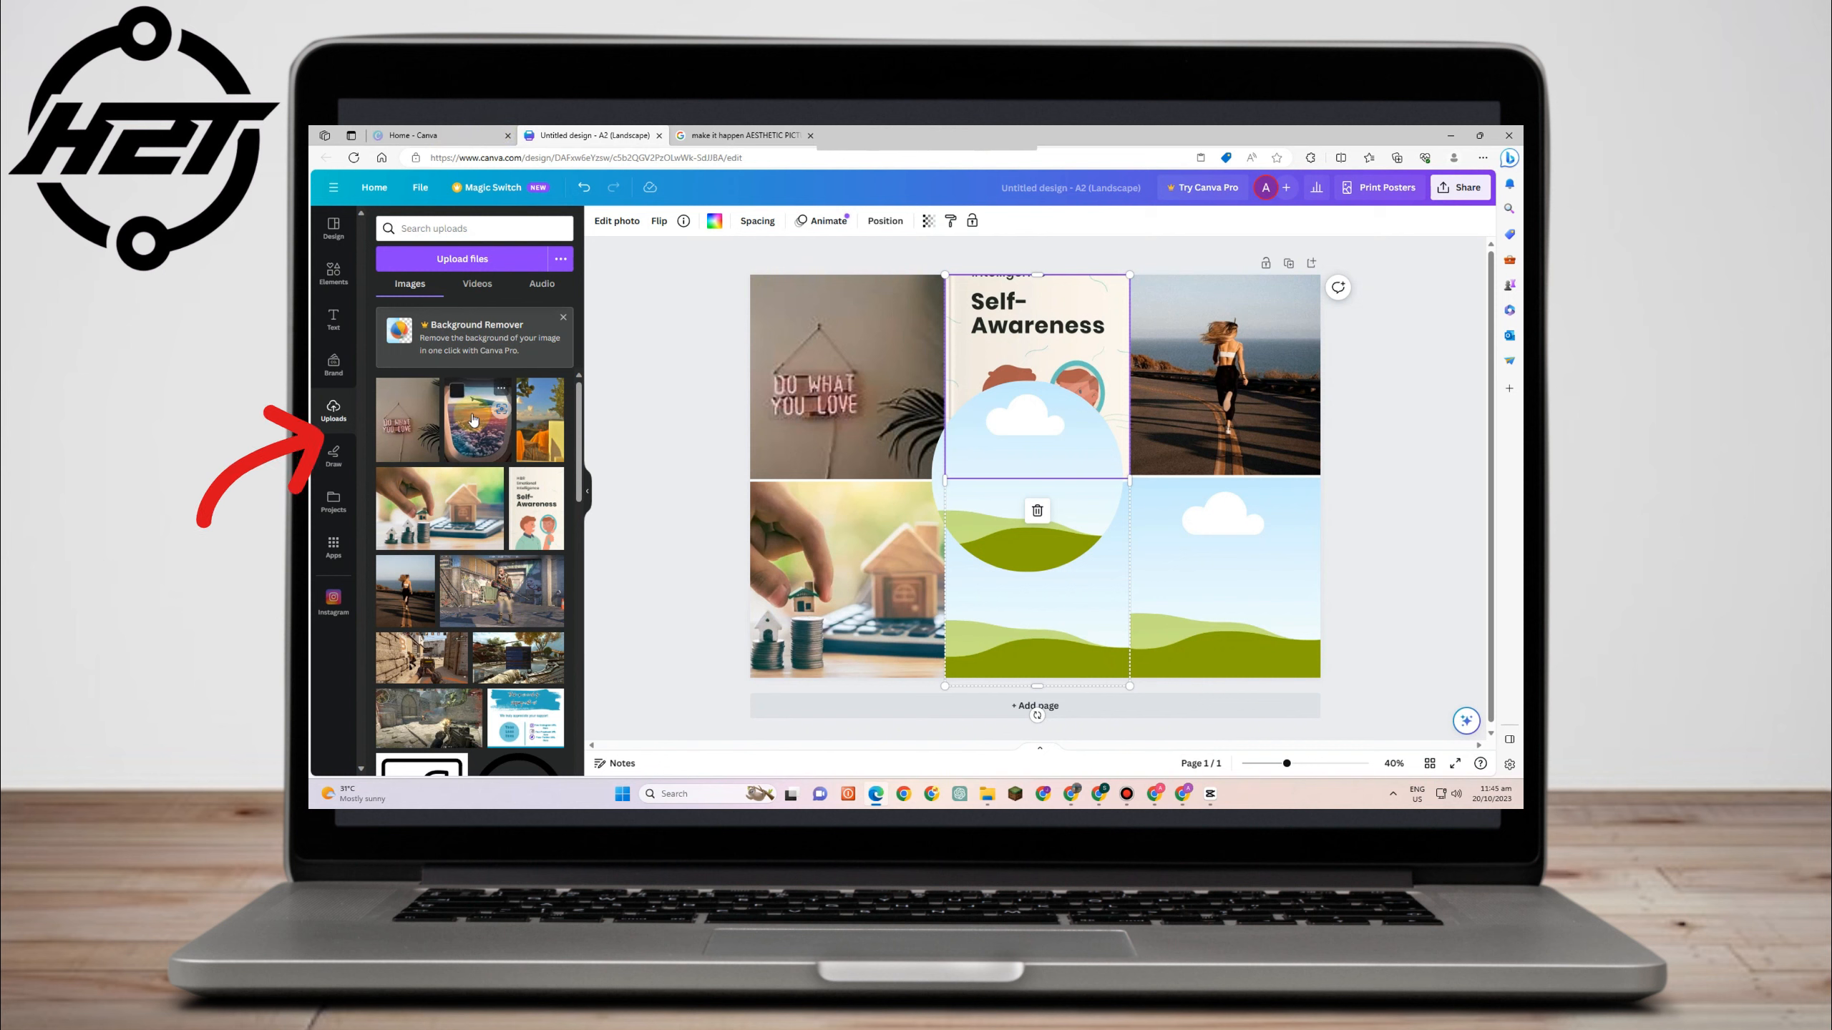
pyautogui.moveTo(532, 422); pyautogui.dragTo(1002, 579)
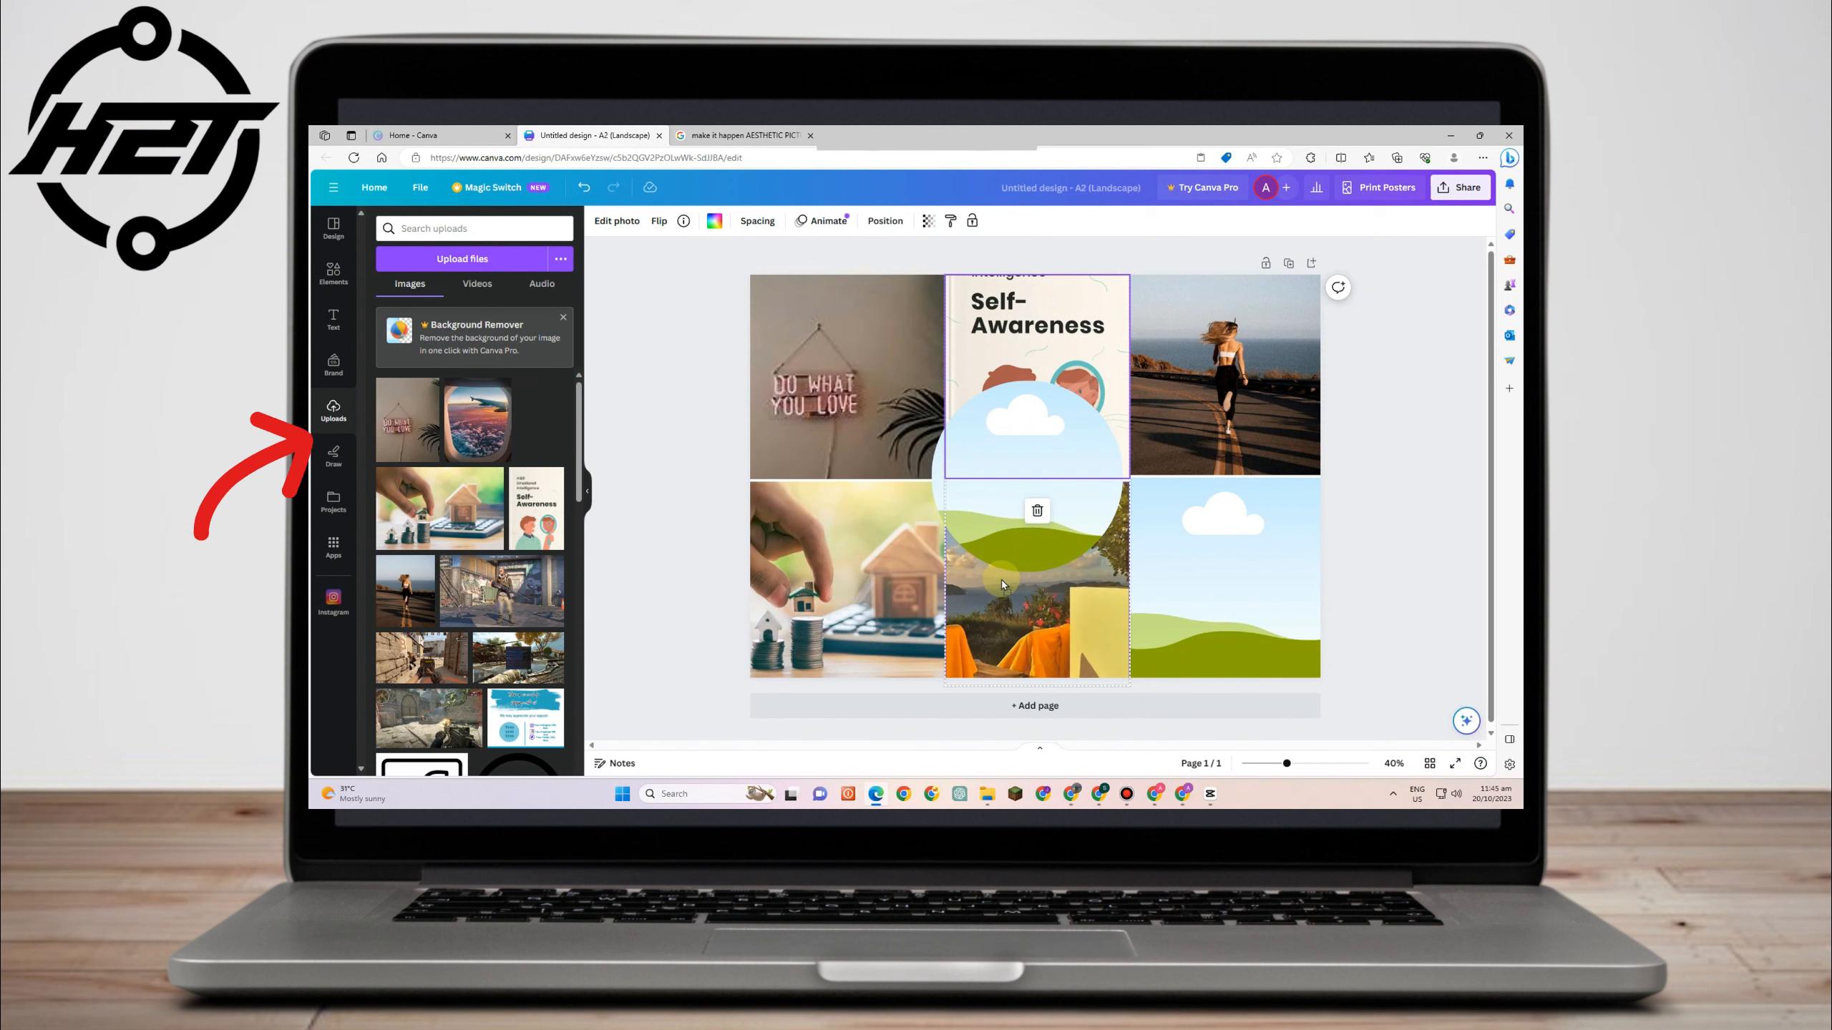
pyautogui.moveTo(483, 441); pyautogui.dragTo(1226, 578)
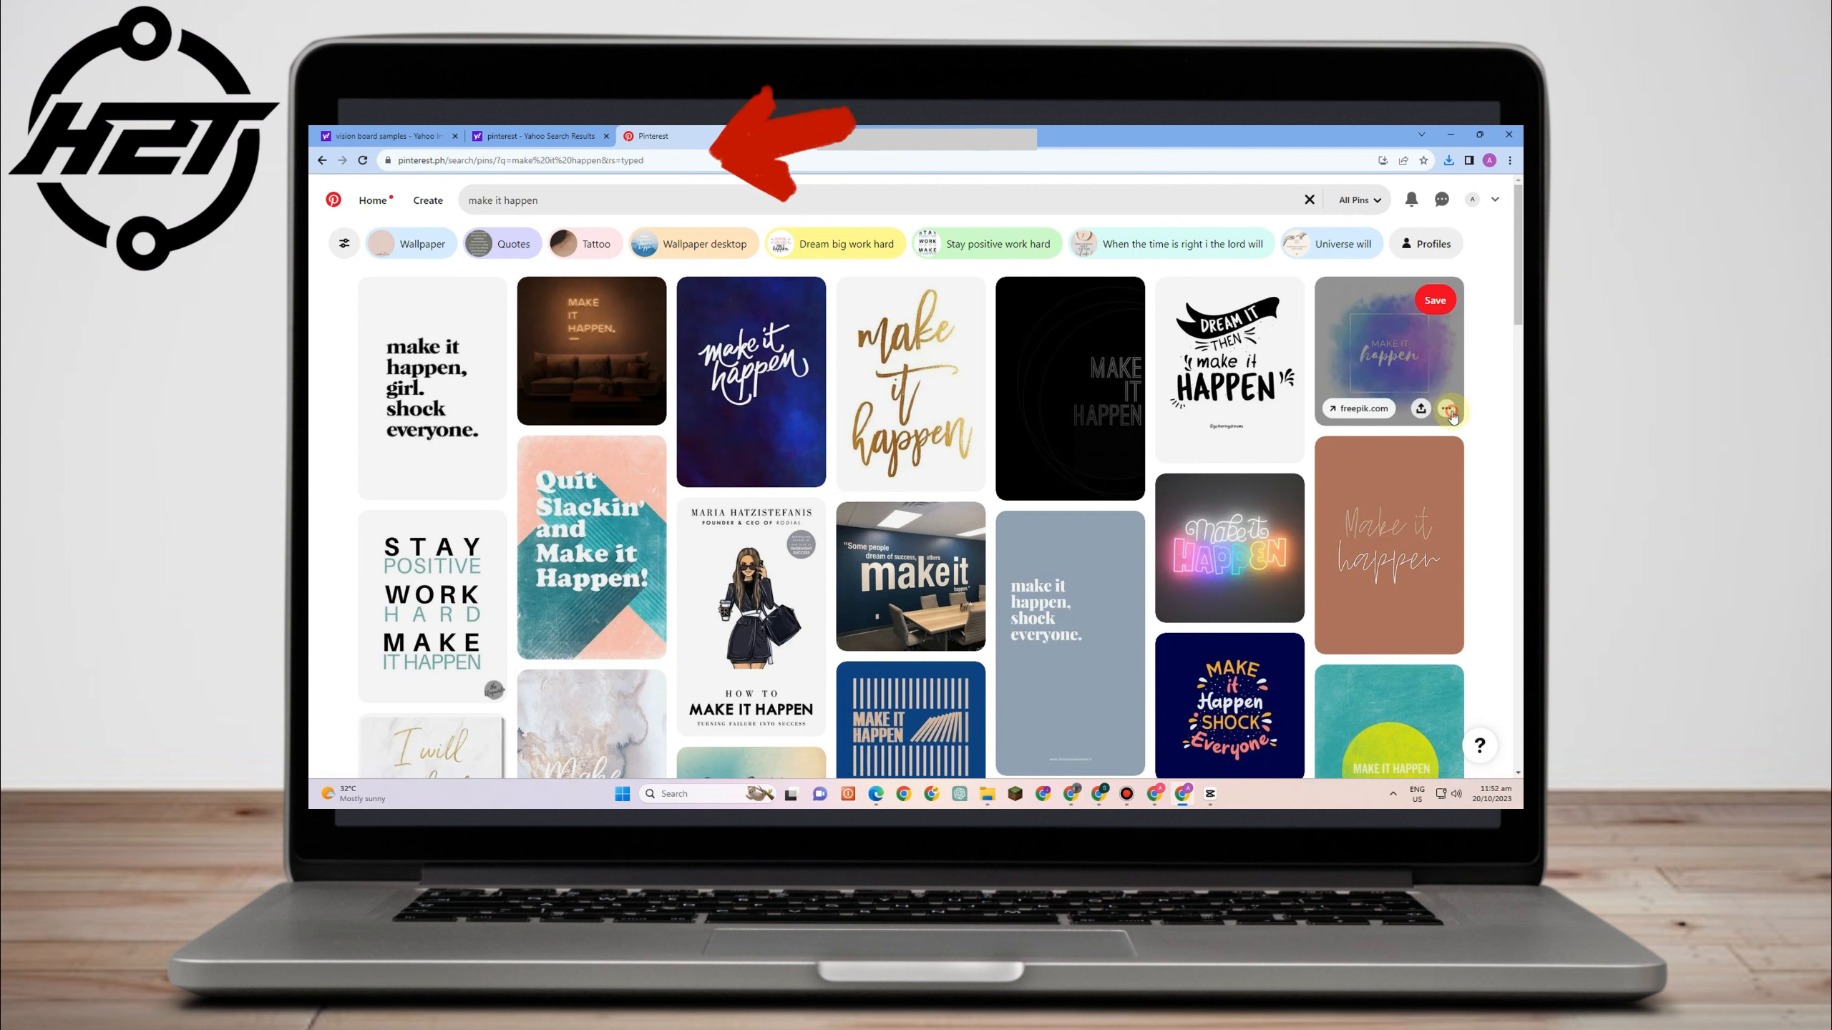
# - Download two 'make it happen' images from the Pinterest search results
pyautogui.click(1450, 412)
pyautogui.click(1437, 463)
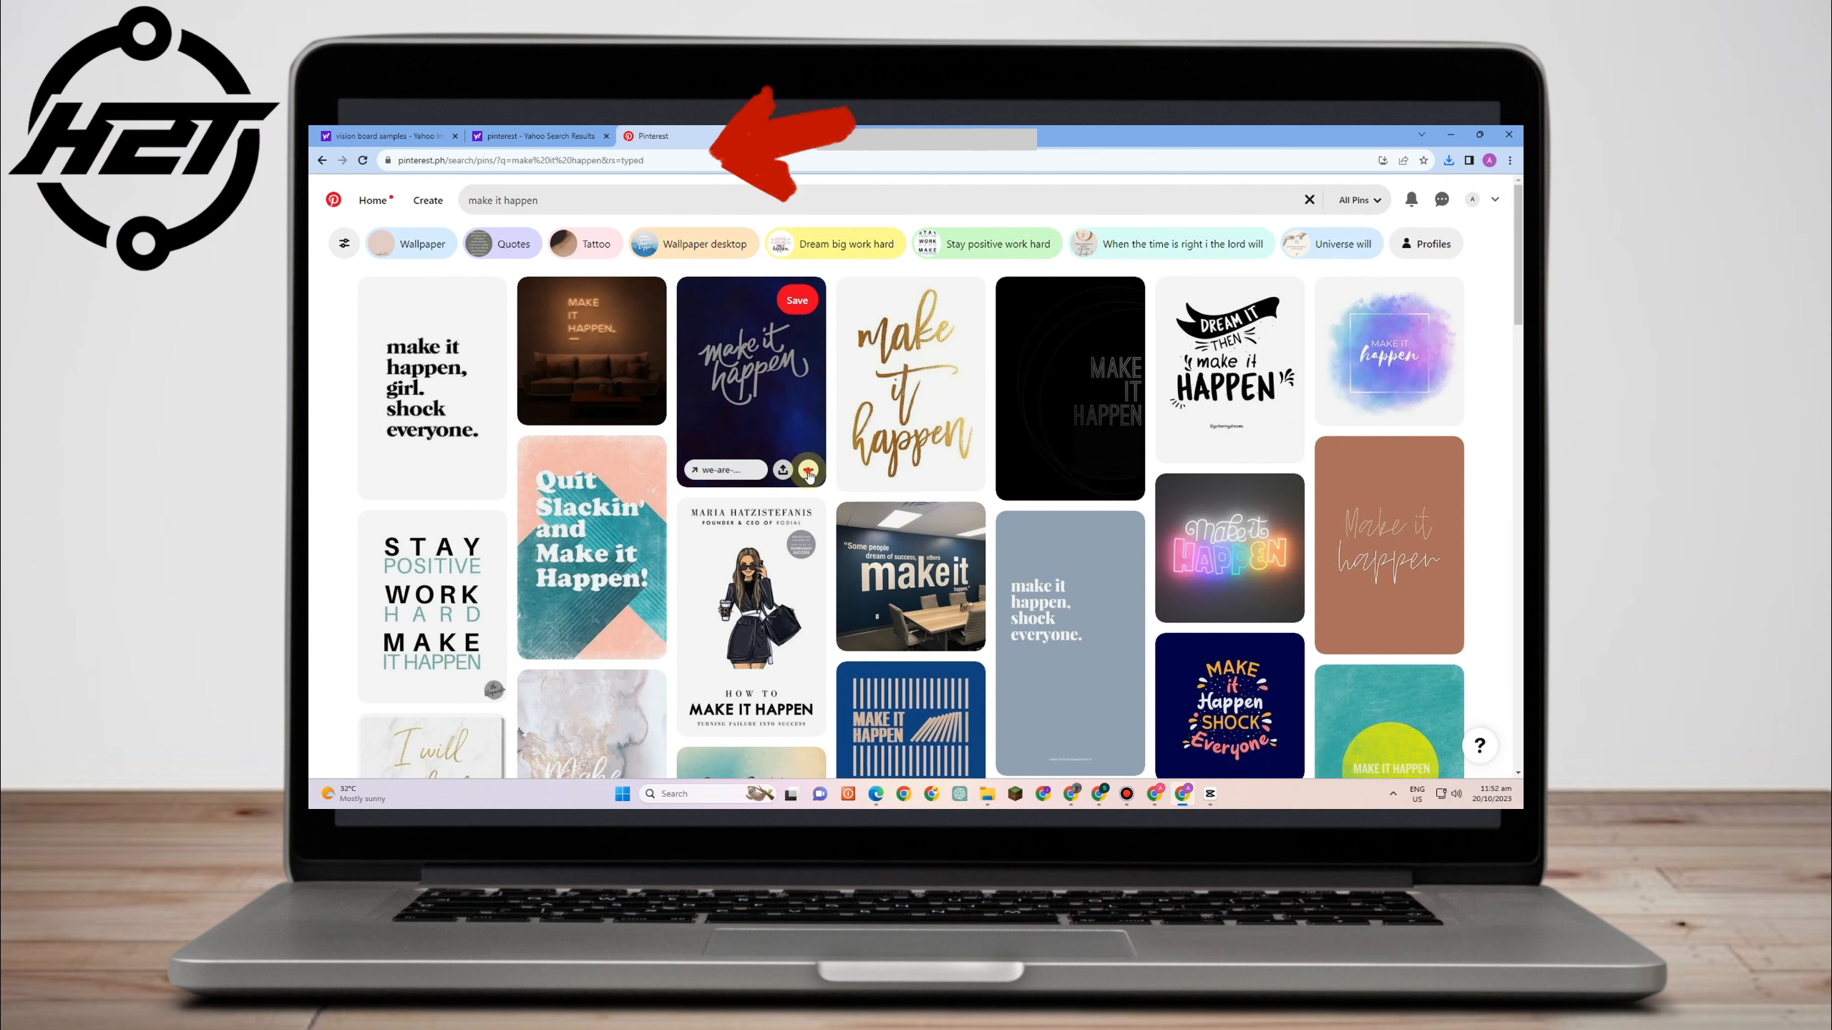
pyautogui.click(809, 470)
pyautogui.click(794, 527)
pyautogui.scroll(-5, 730, 581)
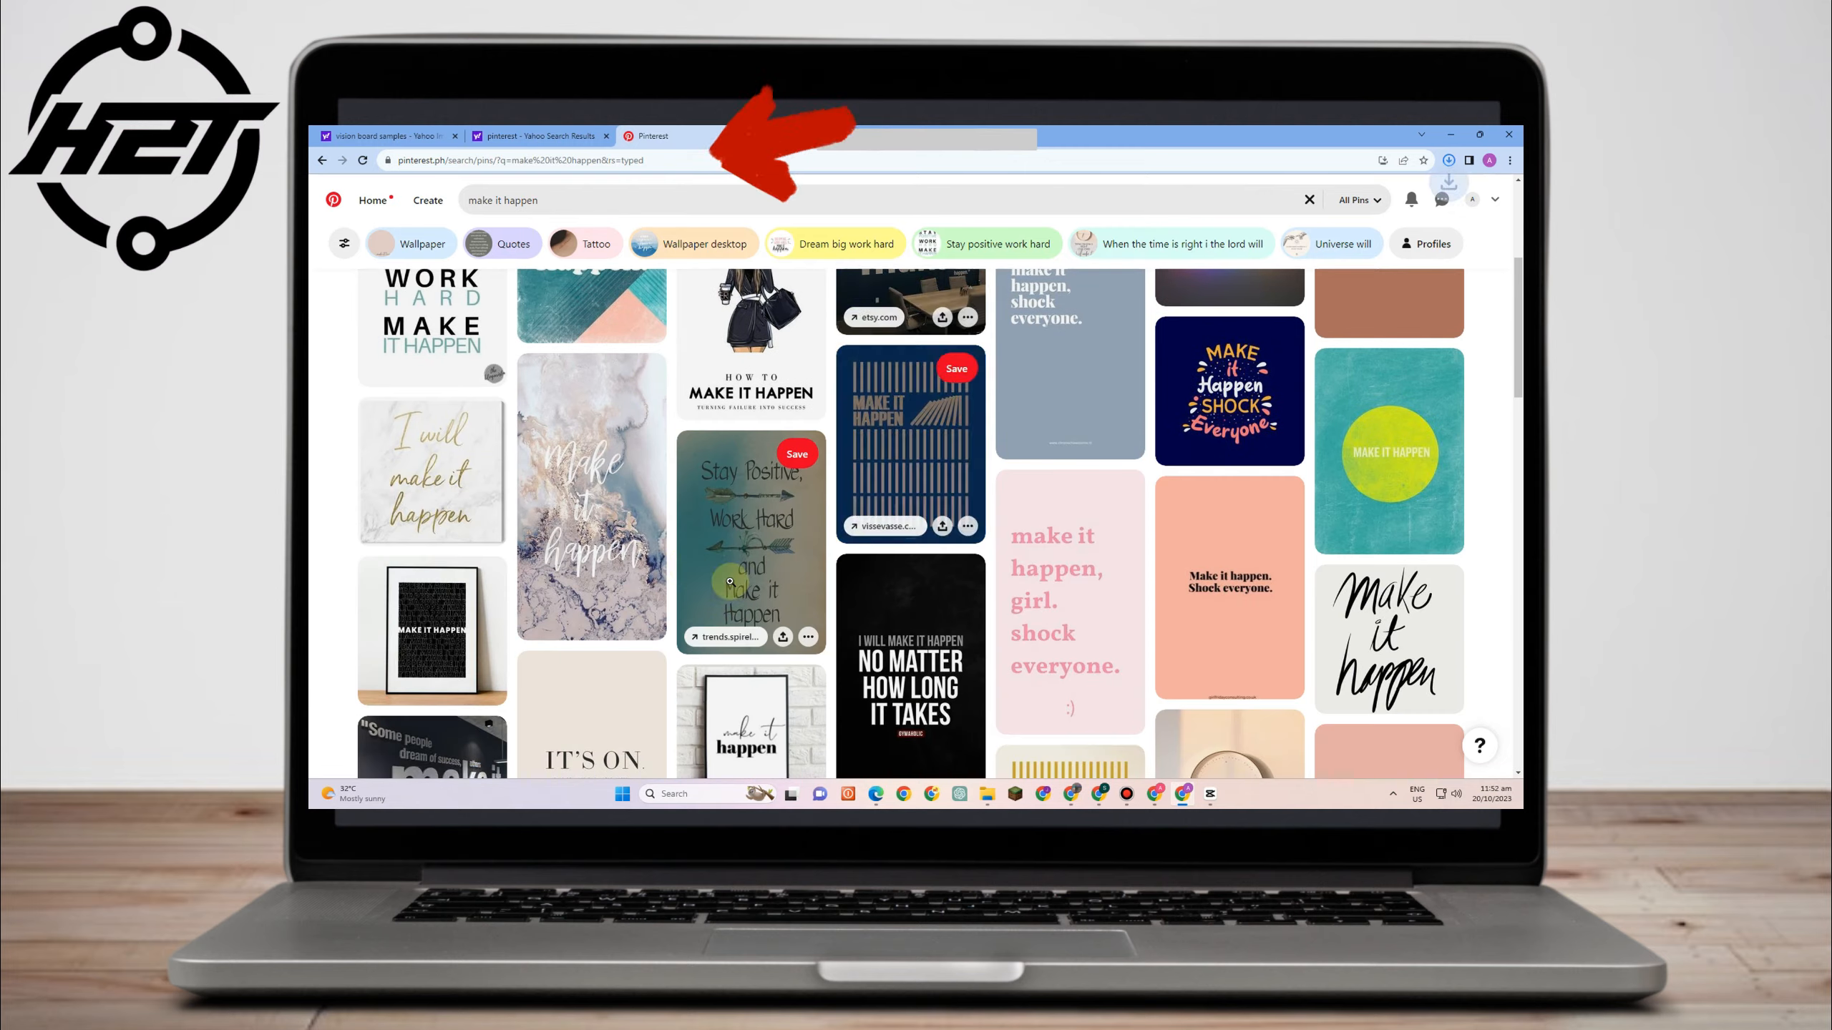
pyautogui.scroll(-6, 730, 581)
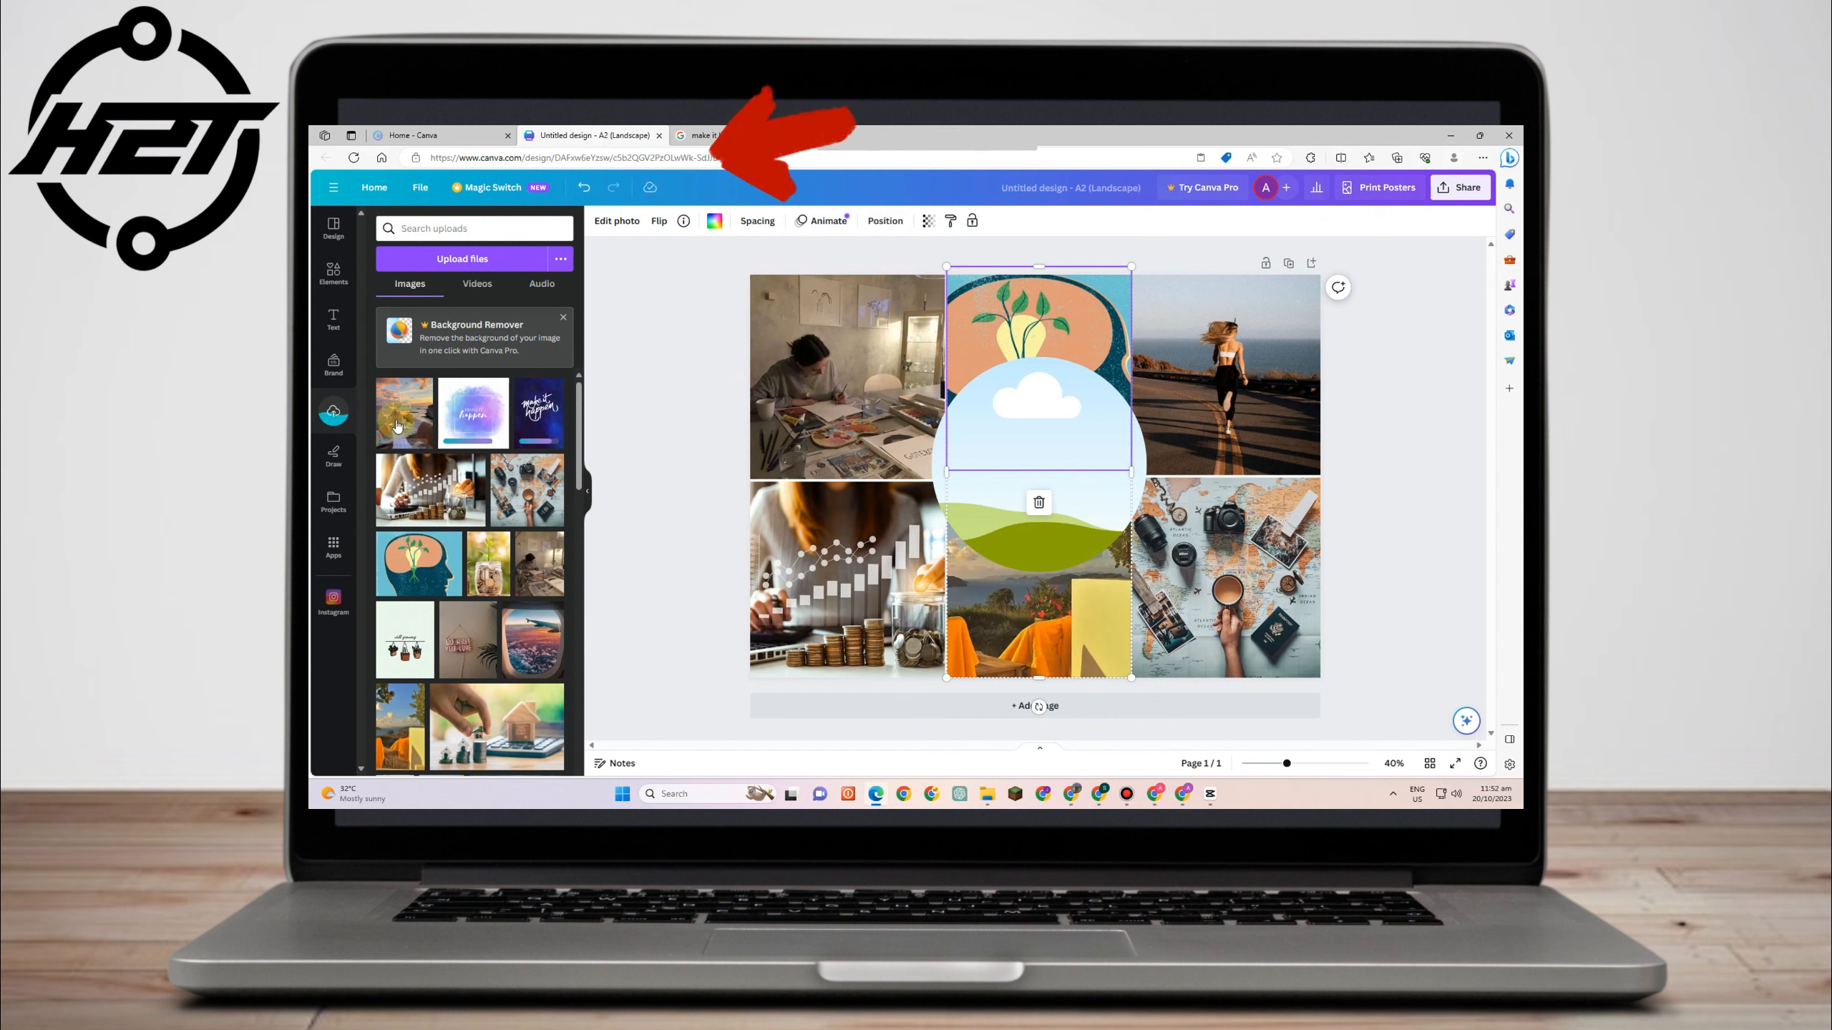
# - Place the sunset drinks photo in the bottom-middle cell and the dark blue 'make it happen' image in the central circle
pyautogui.moveTo(397, 423); pyautogui.dragTo(964, 572)
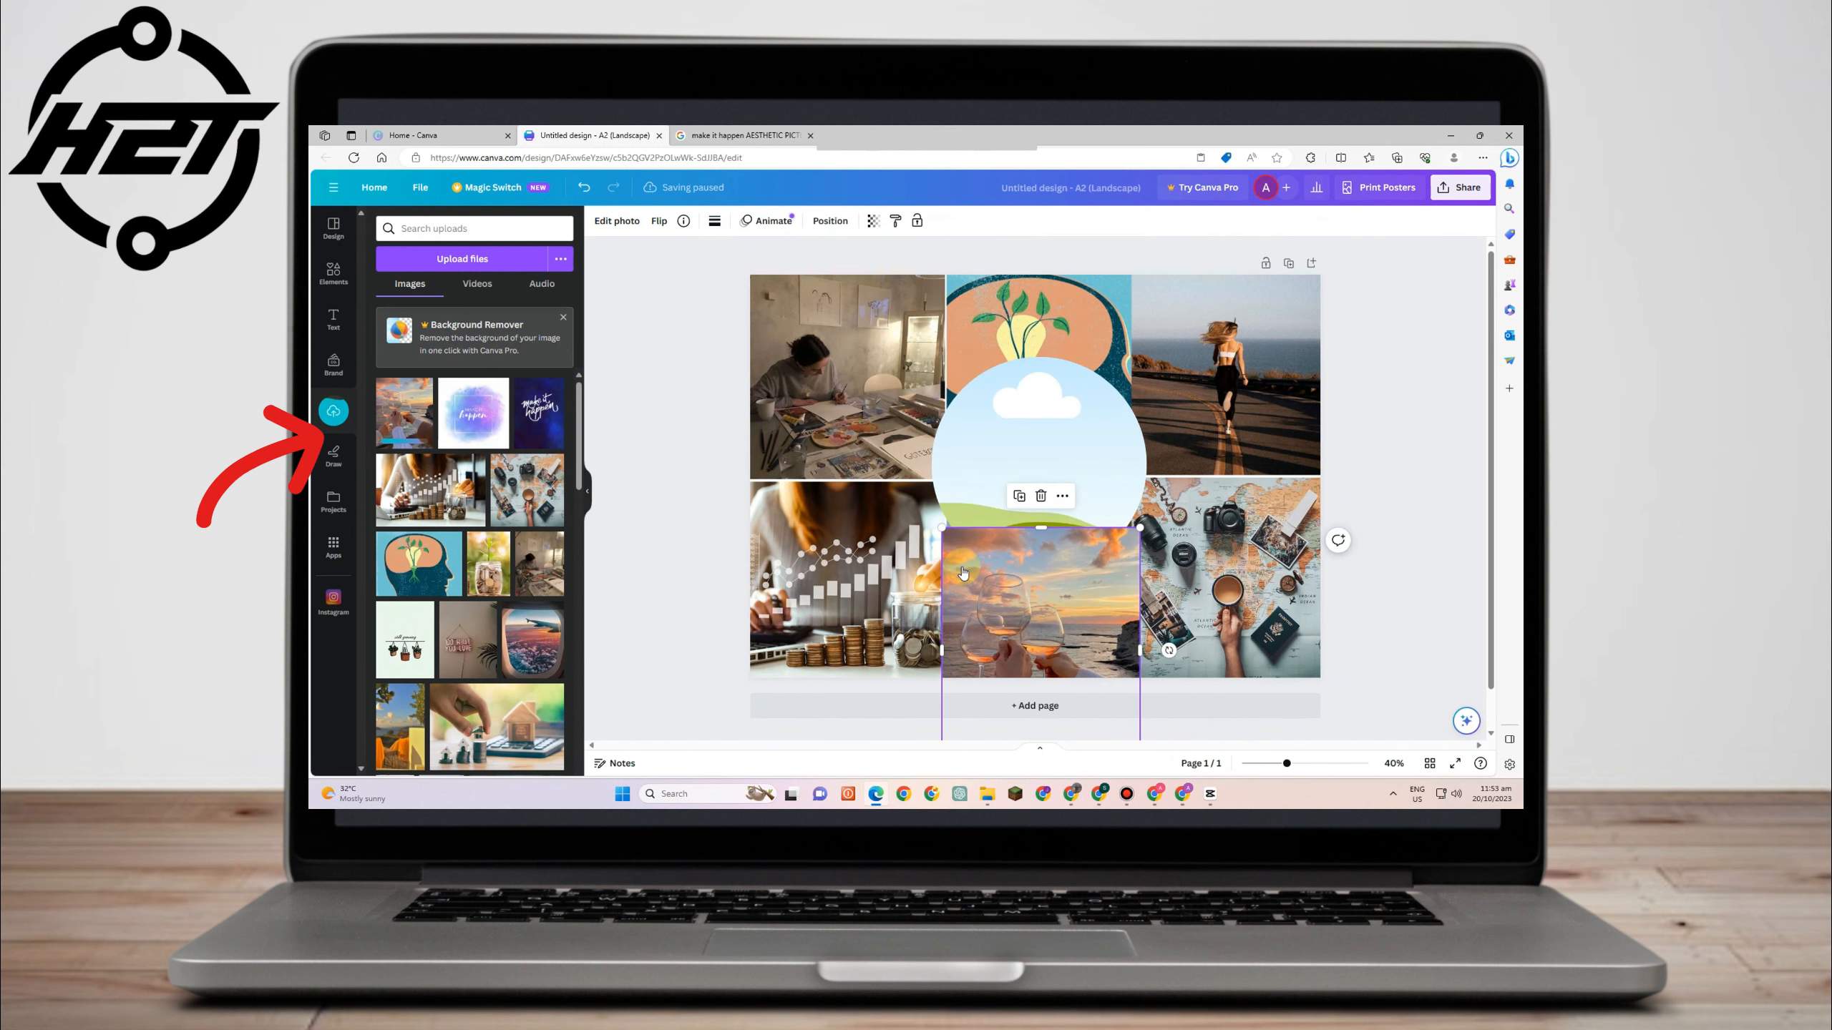
pyautogui.moveTo(608, 435); pyautogui.dragTo(1022, 442)
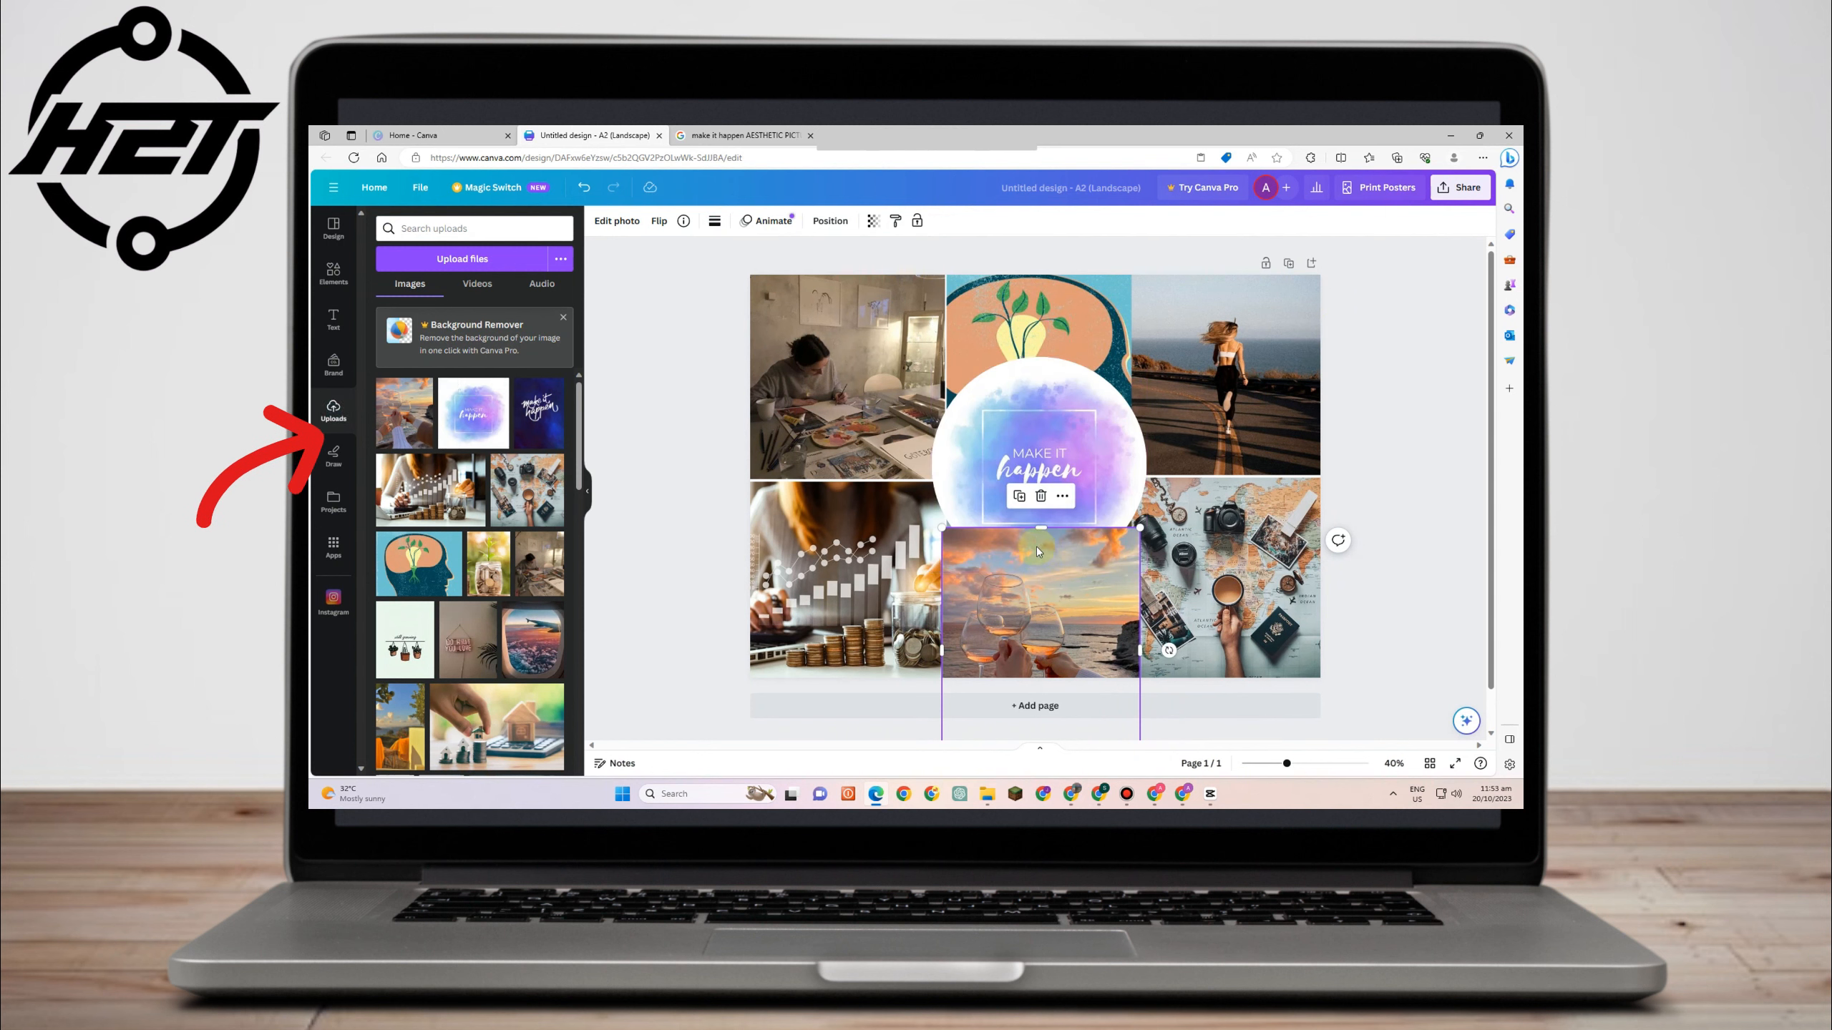
pyautogui.moveTo(1041, 528); pyautogui.dragTo(987, 711)
pyautogui.moveTo(407, 444); pyautogui.dragTo(1052, 579)
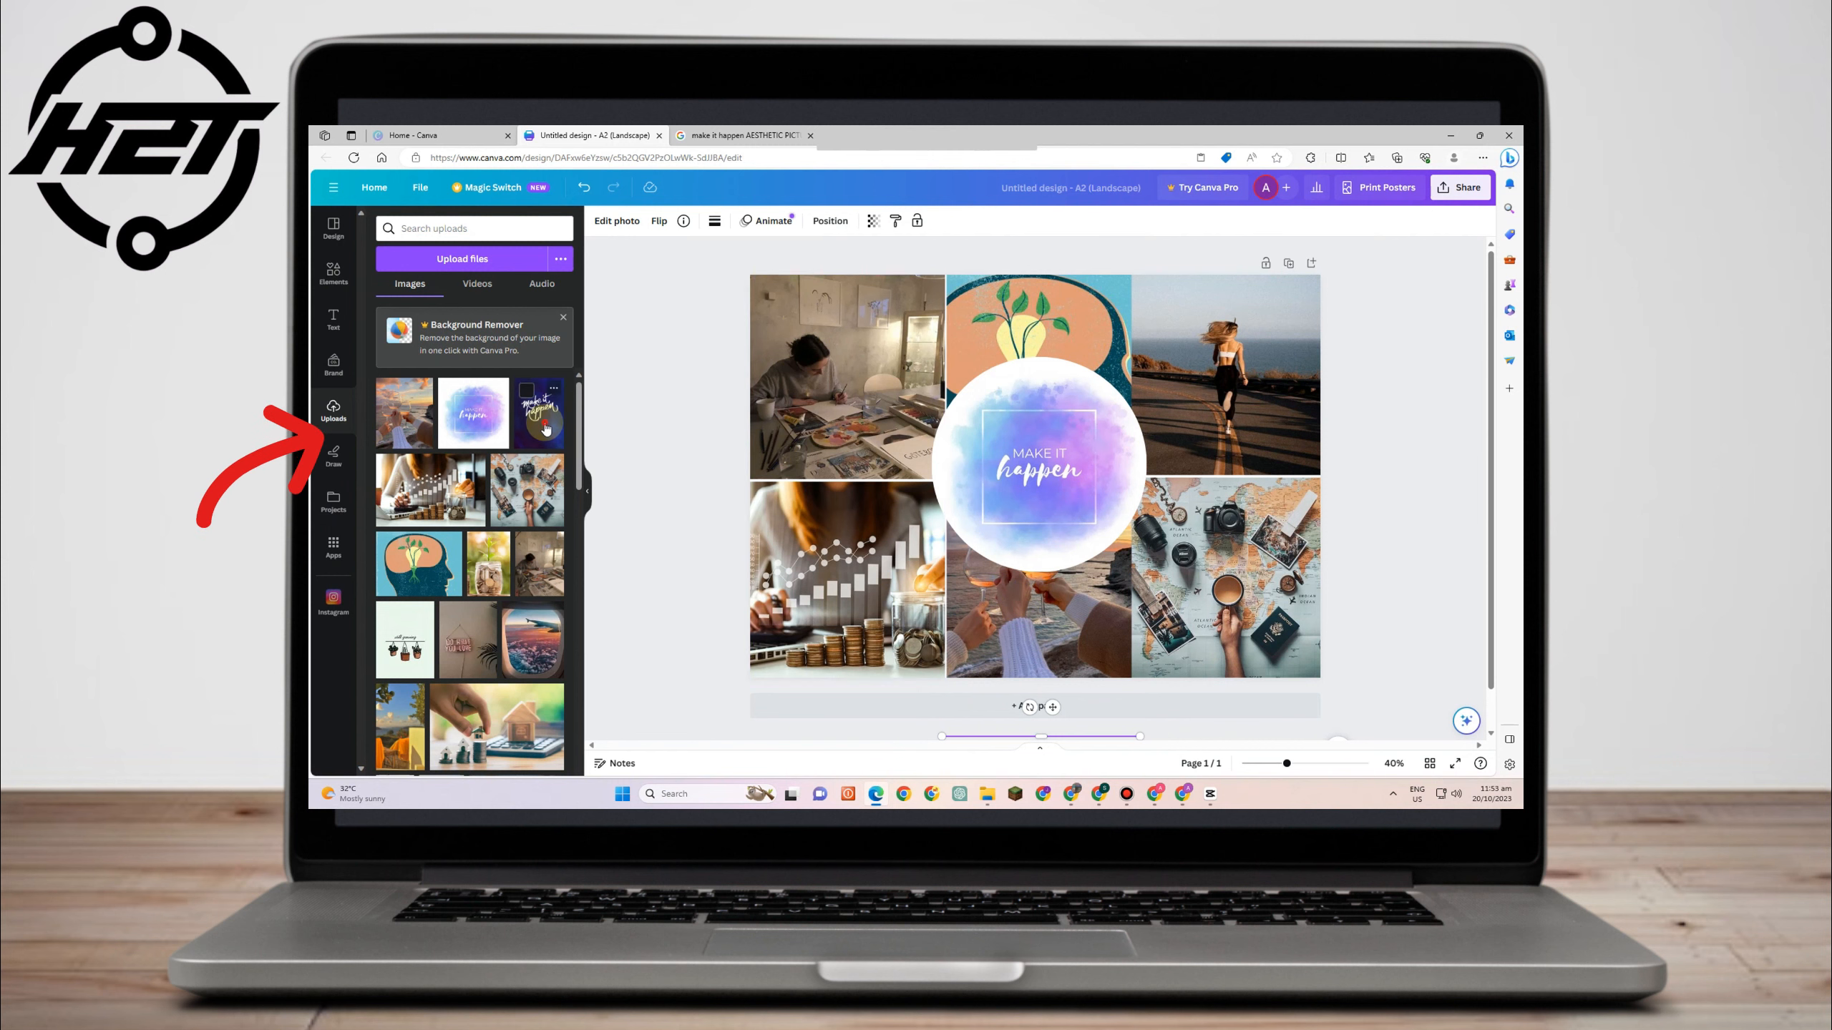
pyautogui.moveTo(546, 428); pyautogui.dragTo(999, 459)
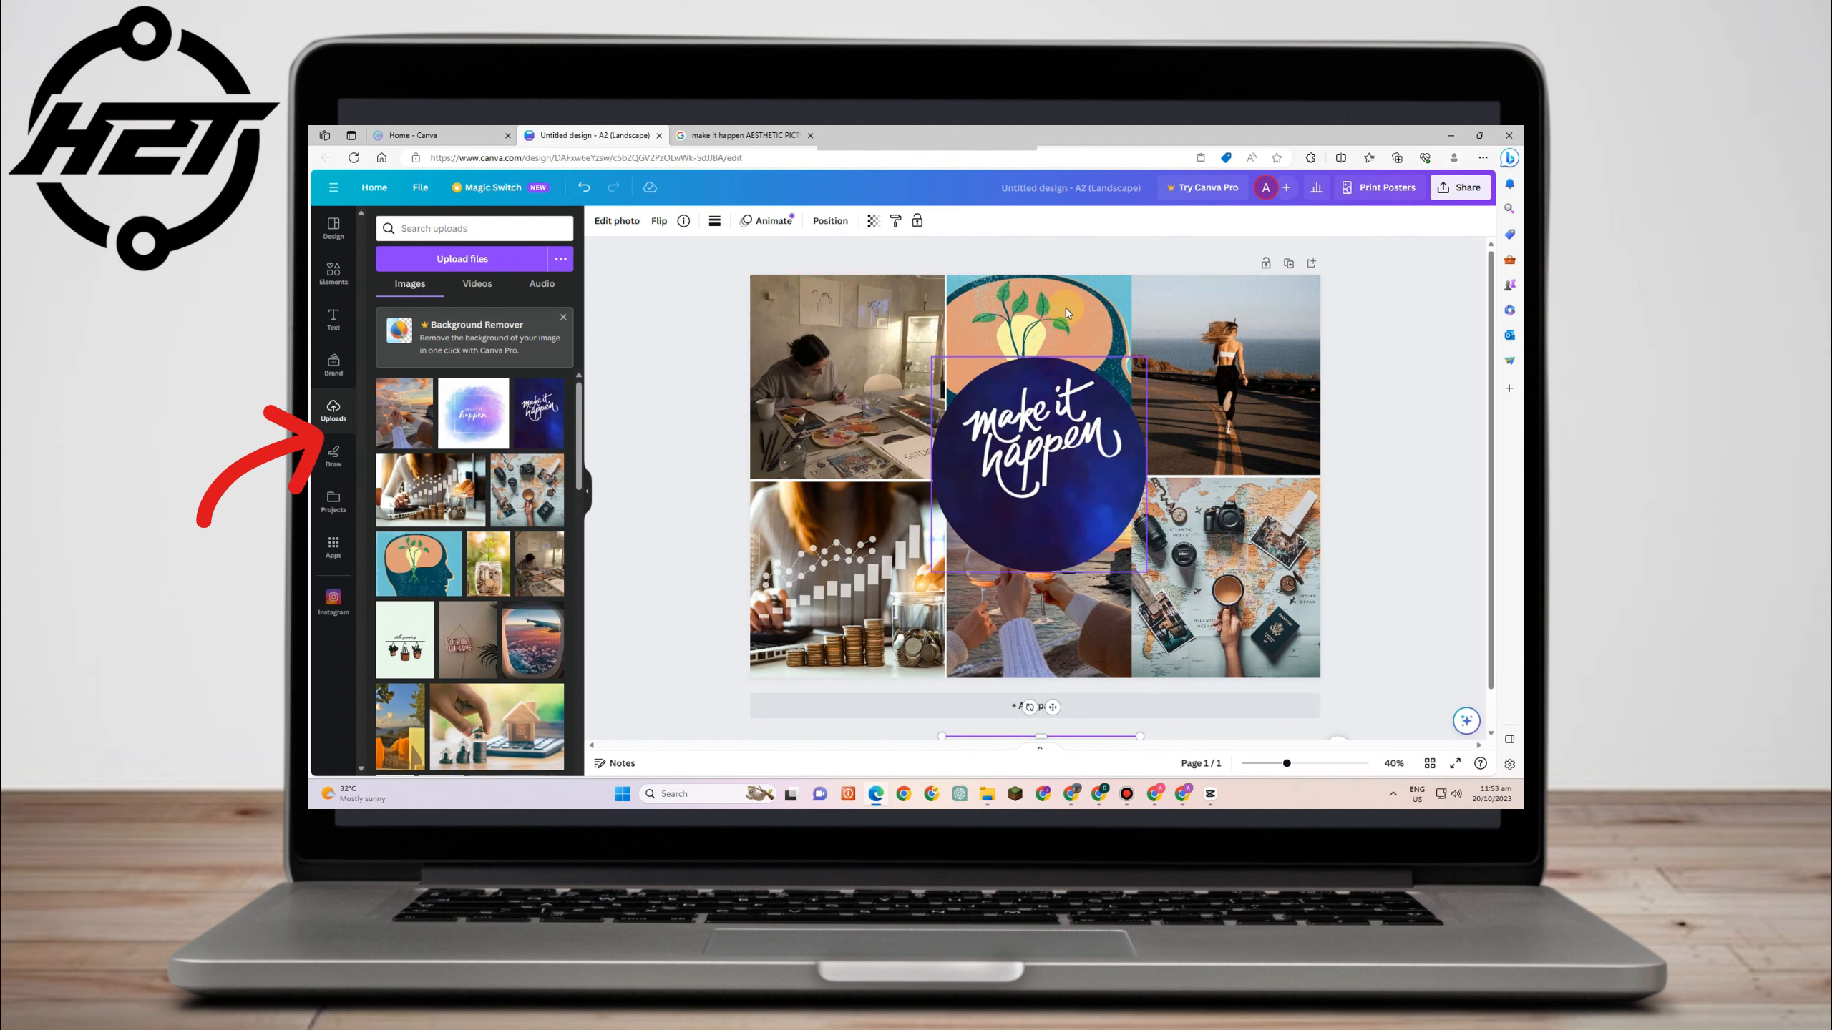
# - Reposition the 'make it happen' image slightly lower inside the circle frame
pyautogui.doubleClick(1012, 458)
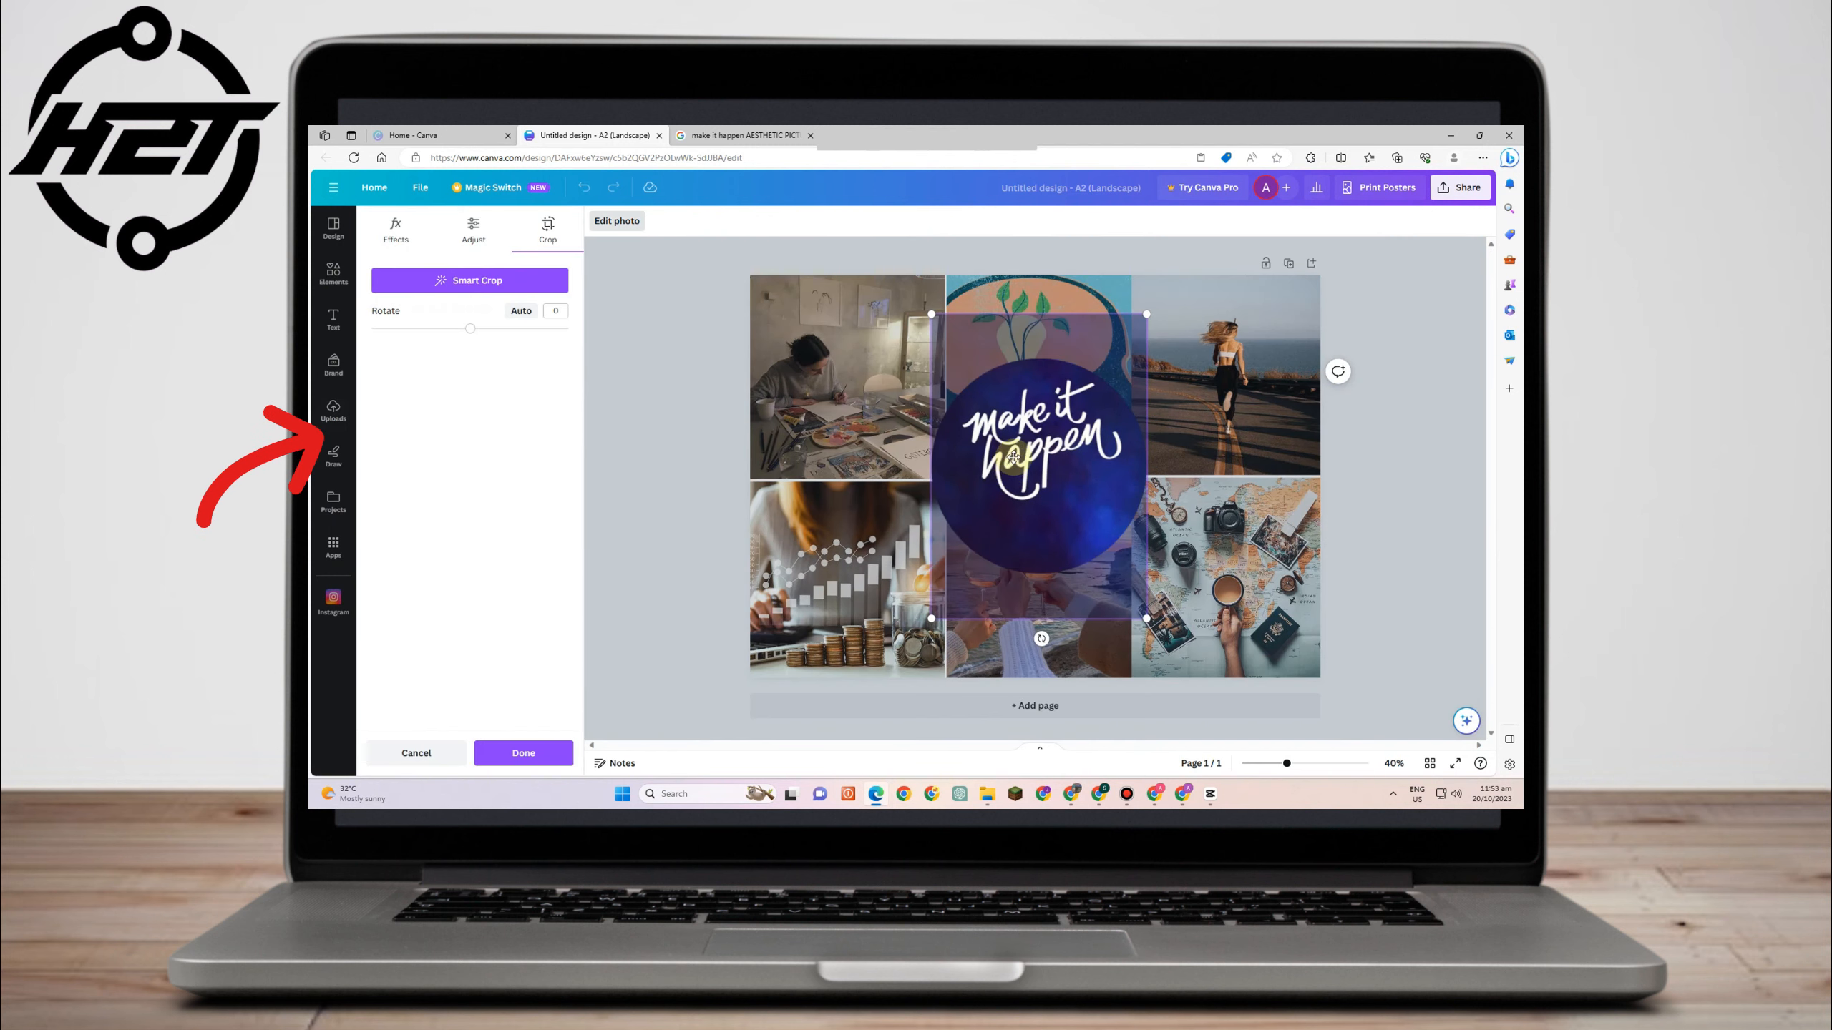
pyautogui.moveTo(1011, 458); pyautogui.dragTo(1012, 481)
pyautogui.click(1403, 445)
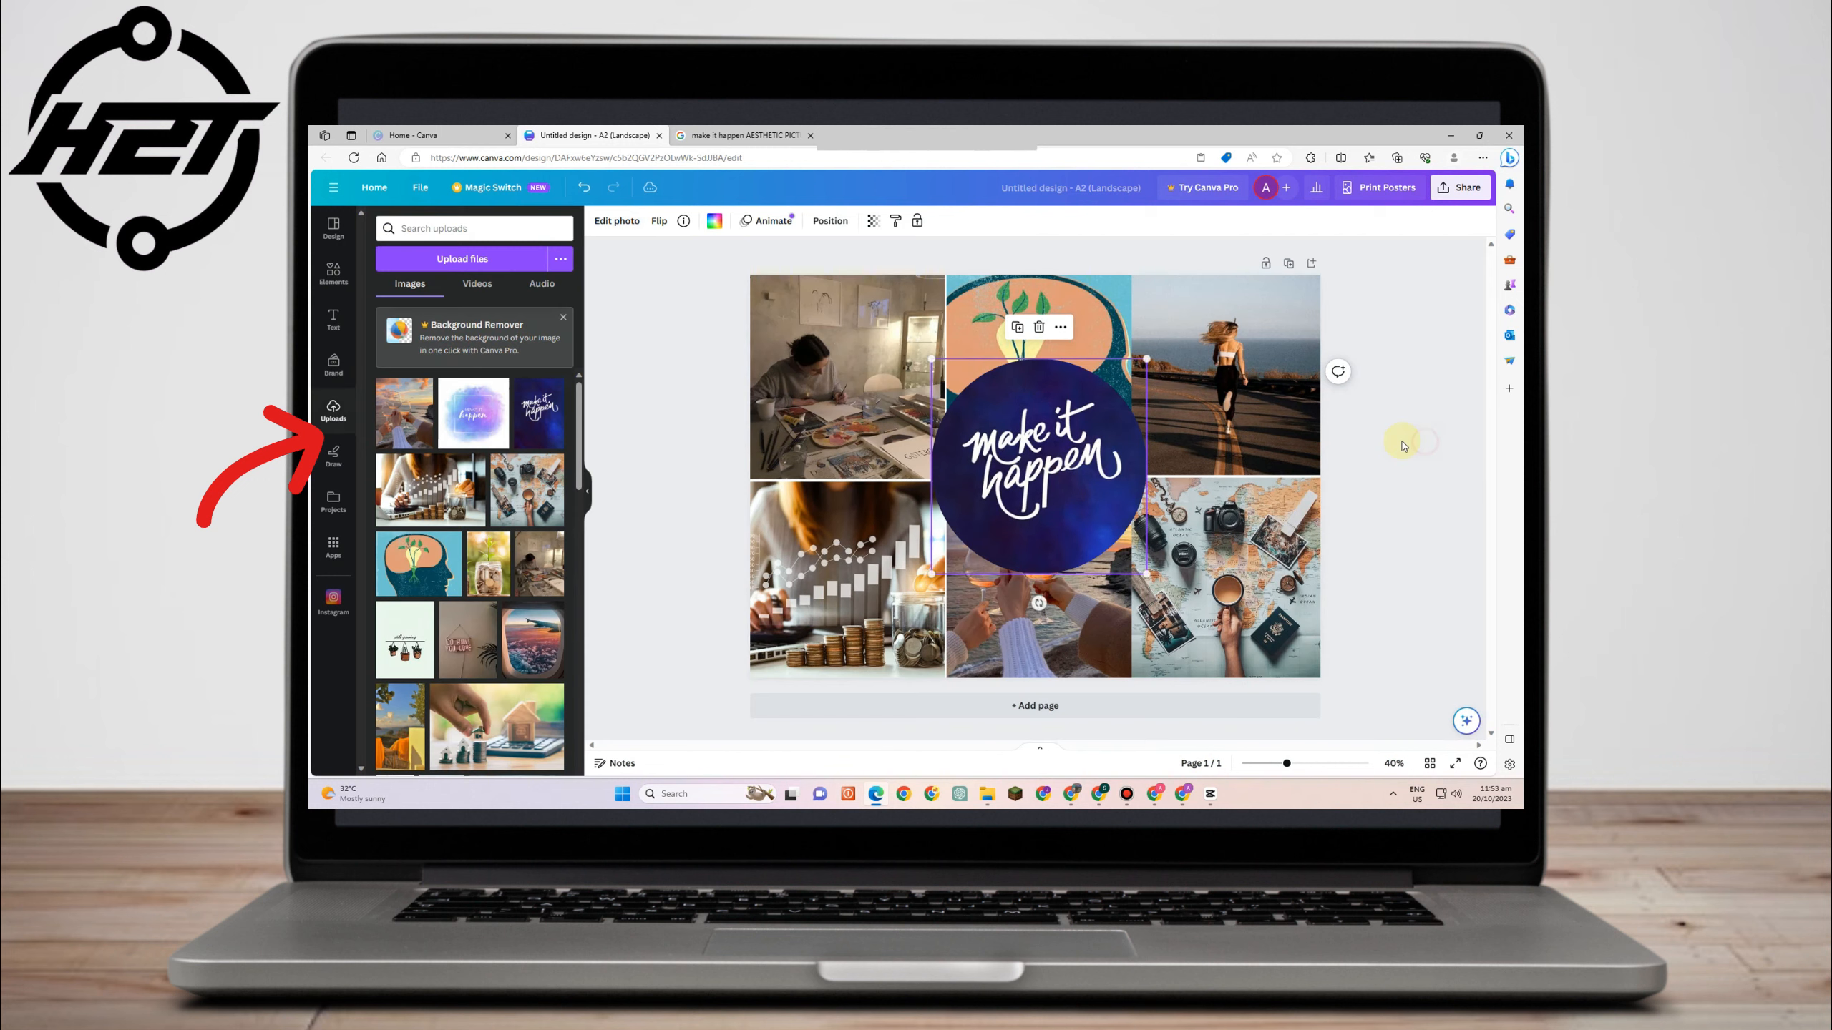
# - Set the transparency of the top-left cell's photo to 85
pyautogui.click(969, 379)
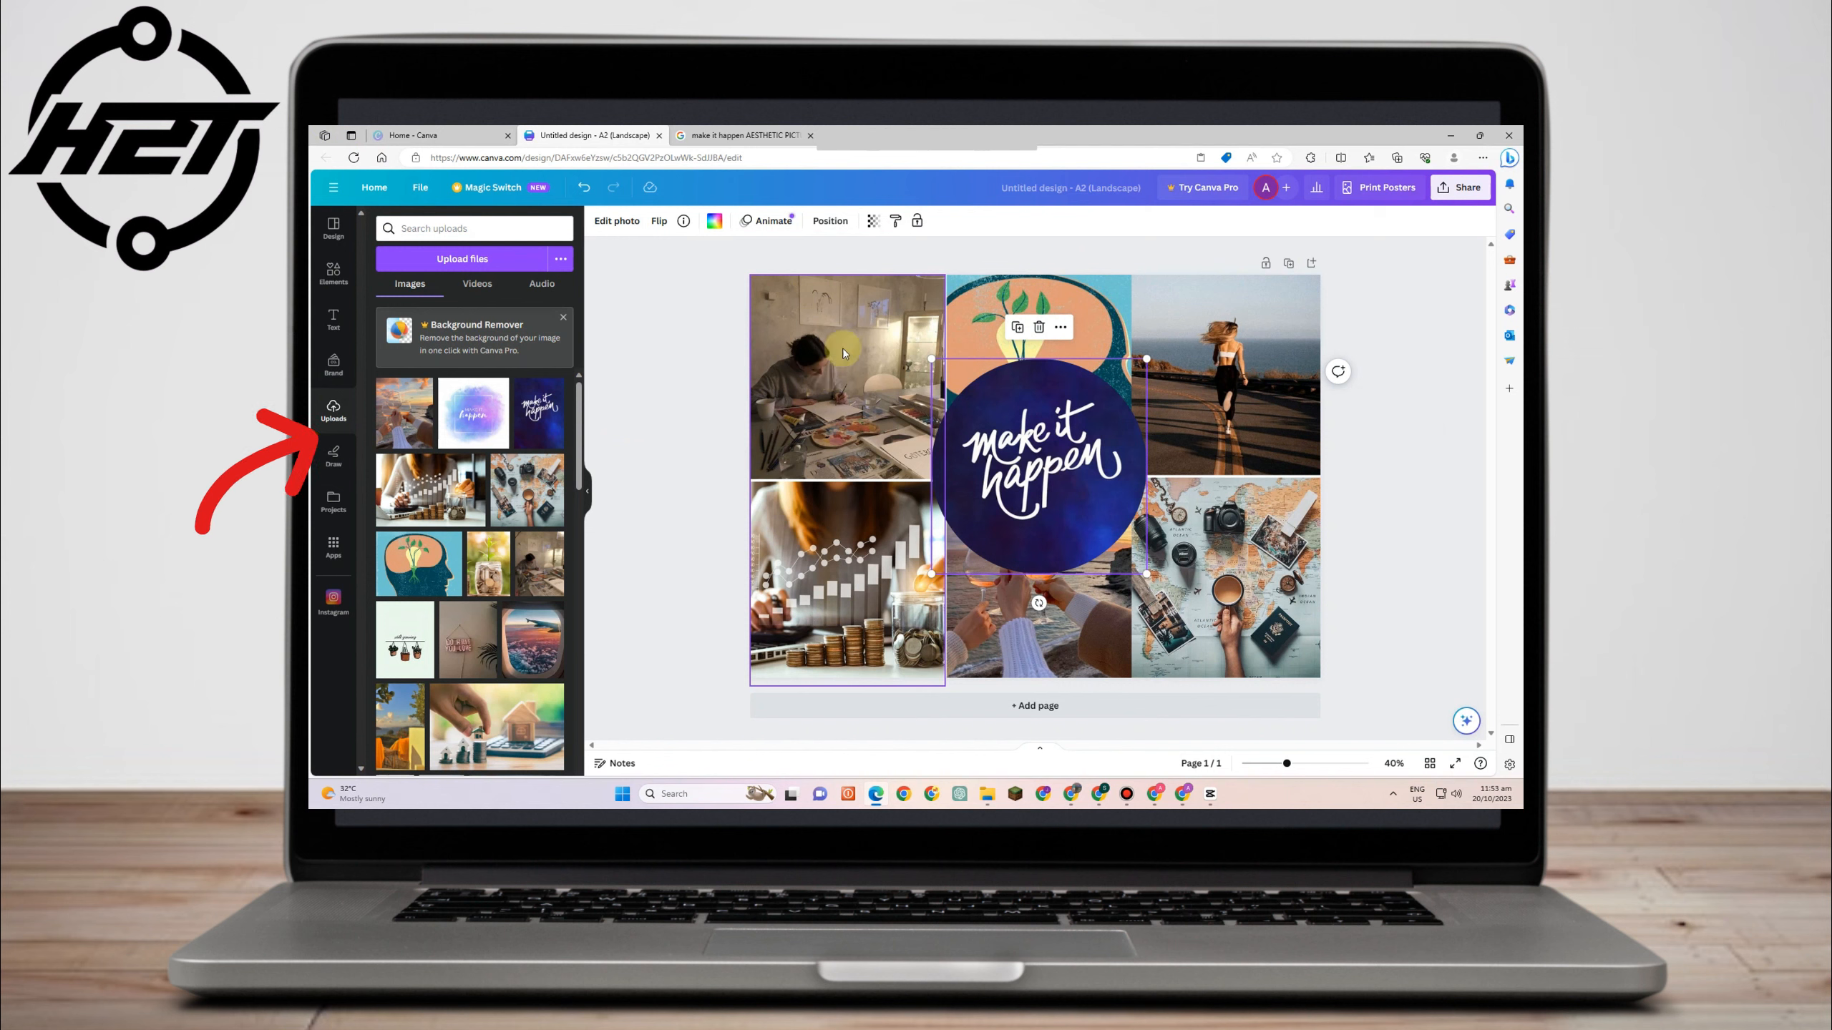
pyautogui.click(1076, 303)
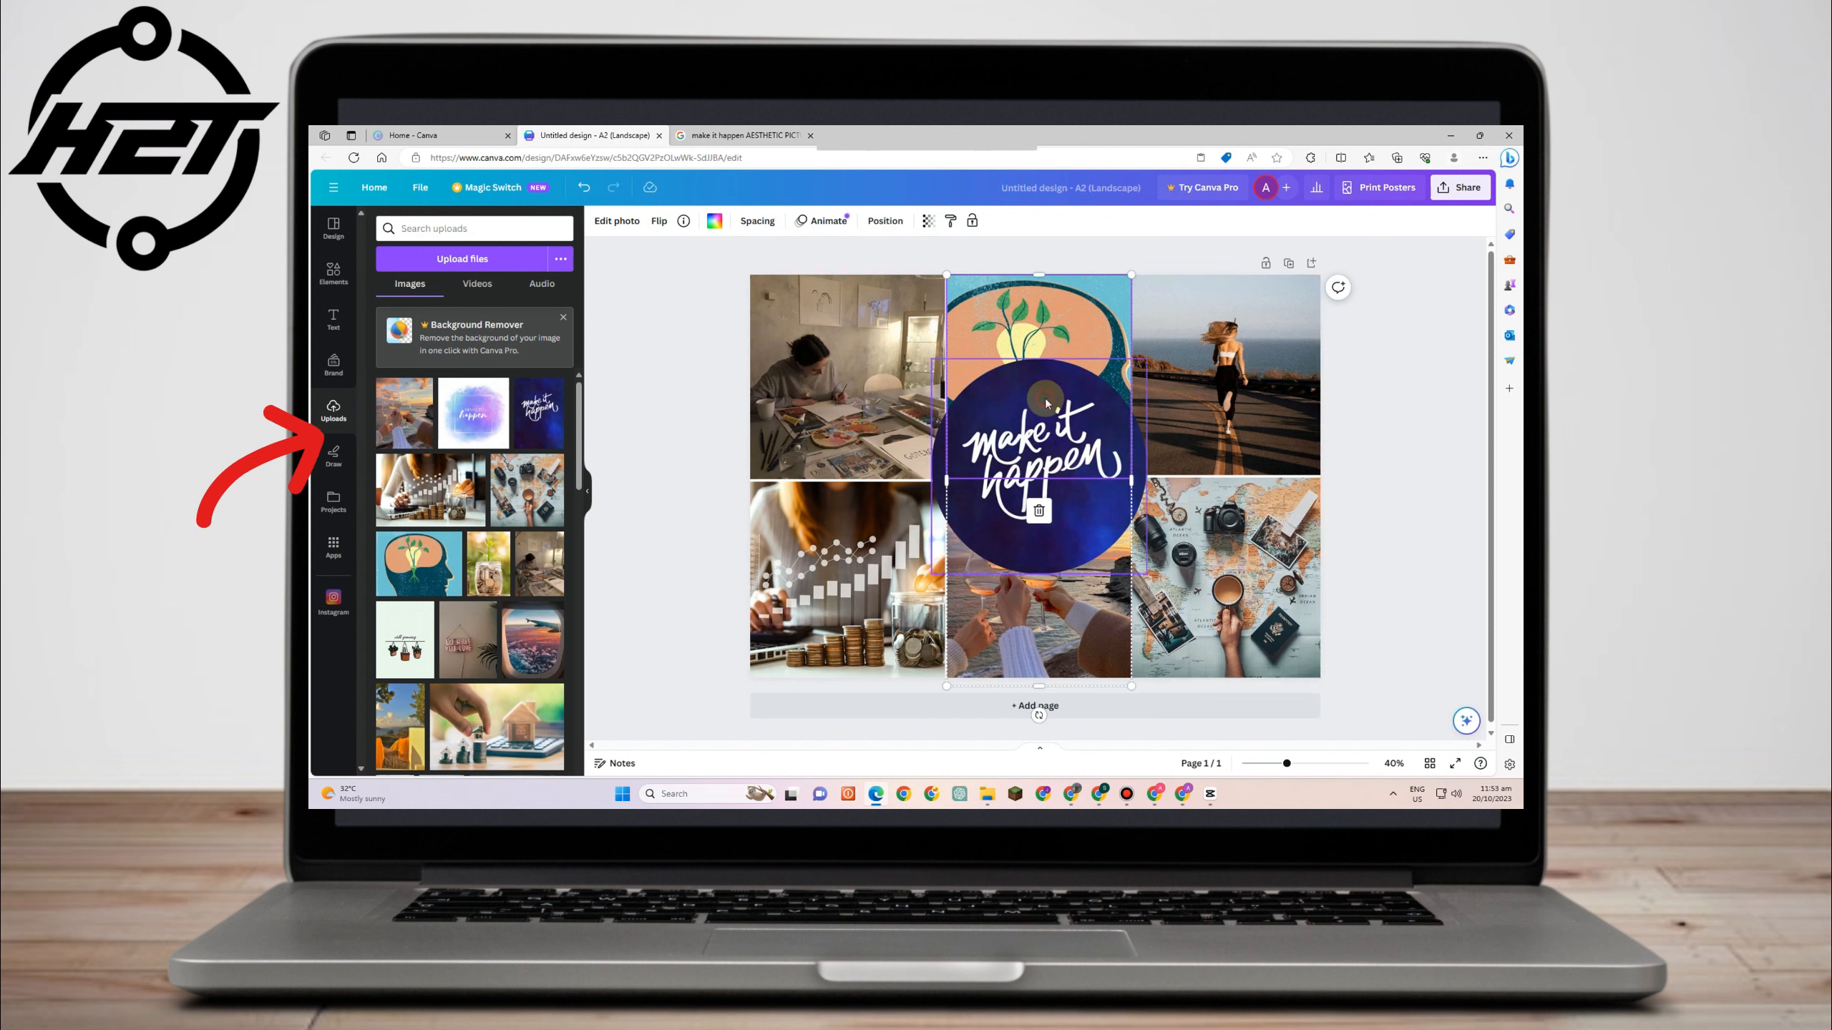
pyautogui.click(917, 364)
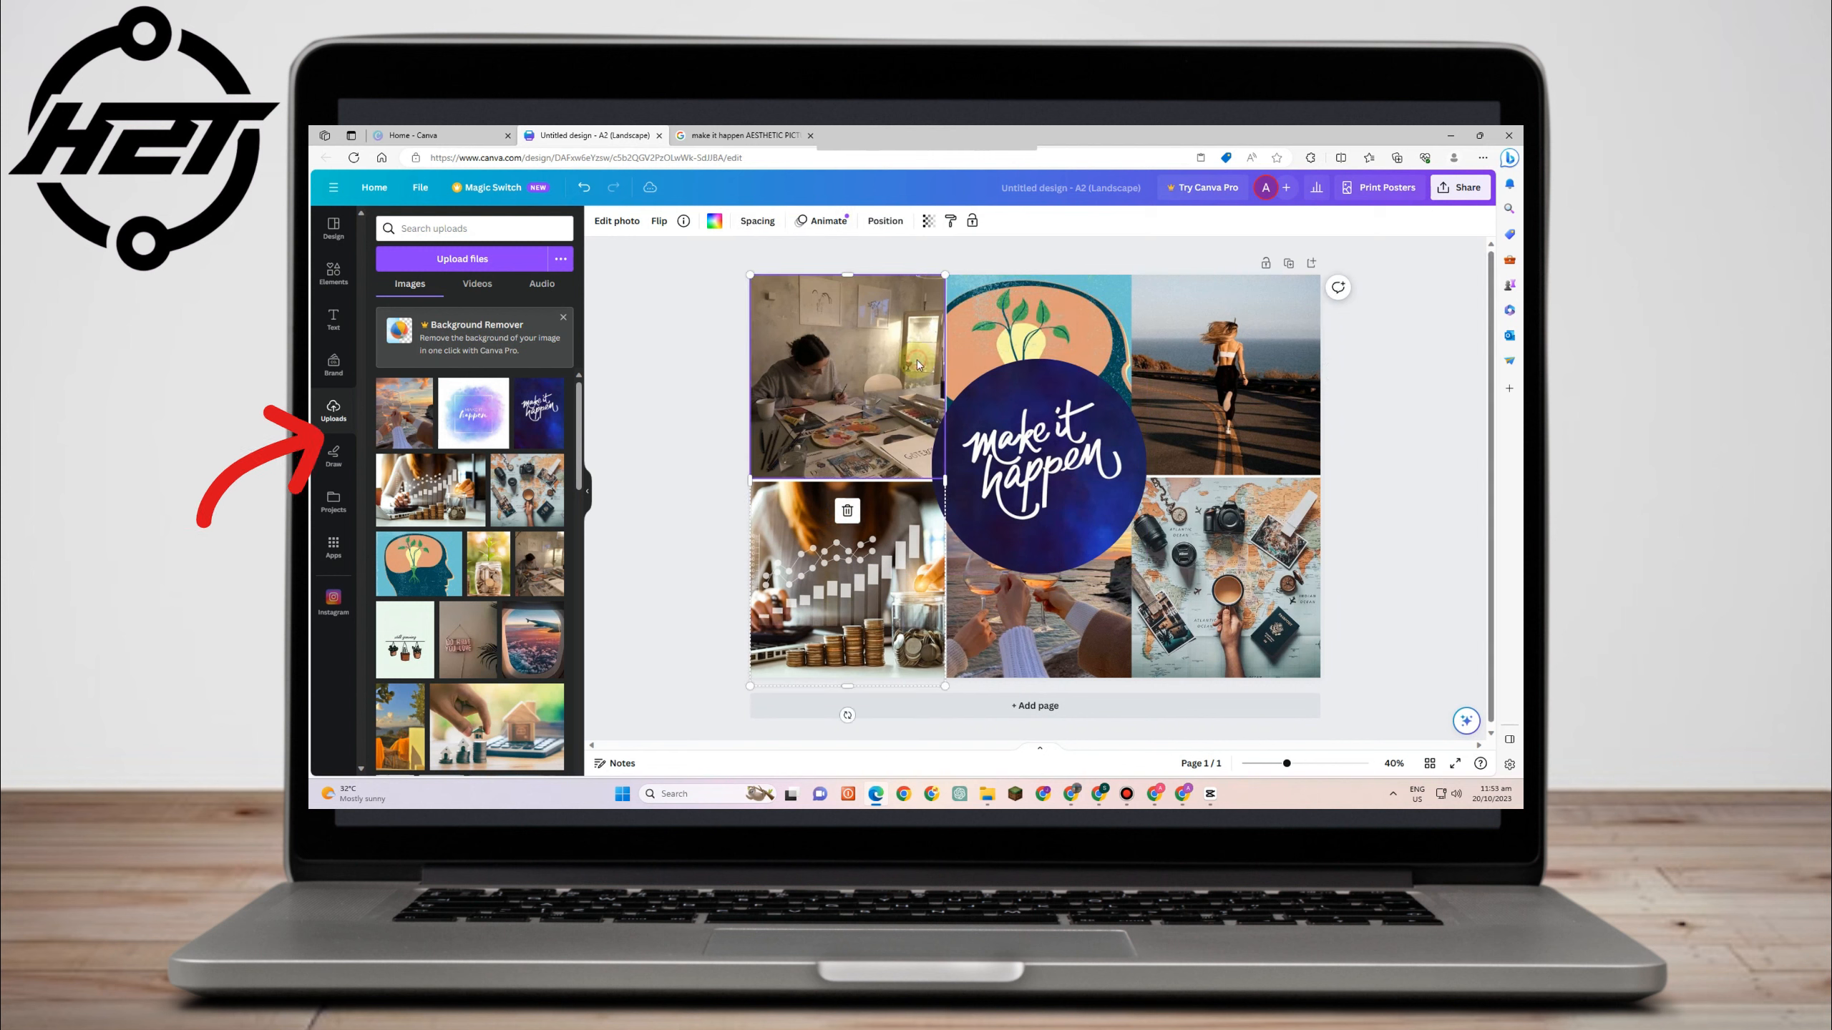
pyautogui.click(928, 224)
pyautogui.click(957, 292)
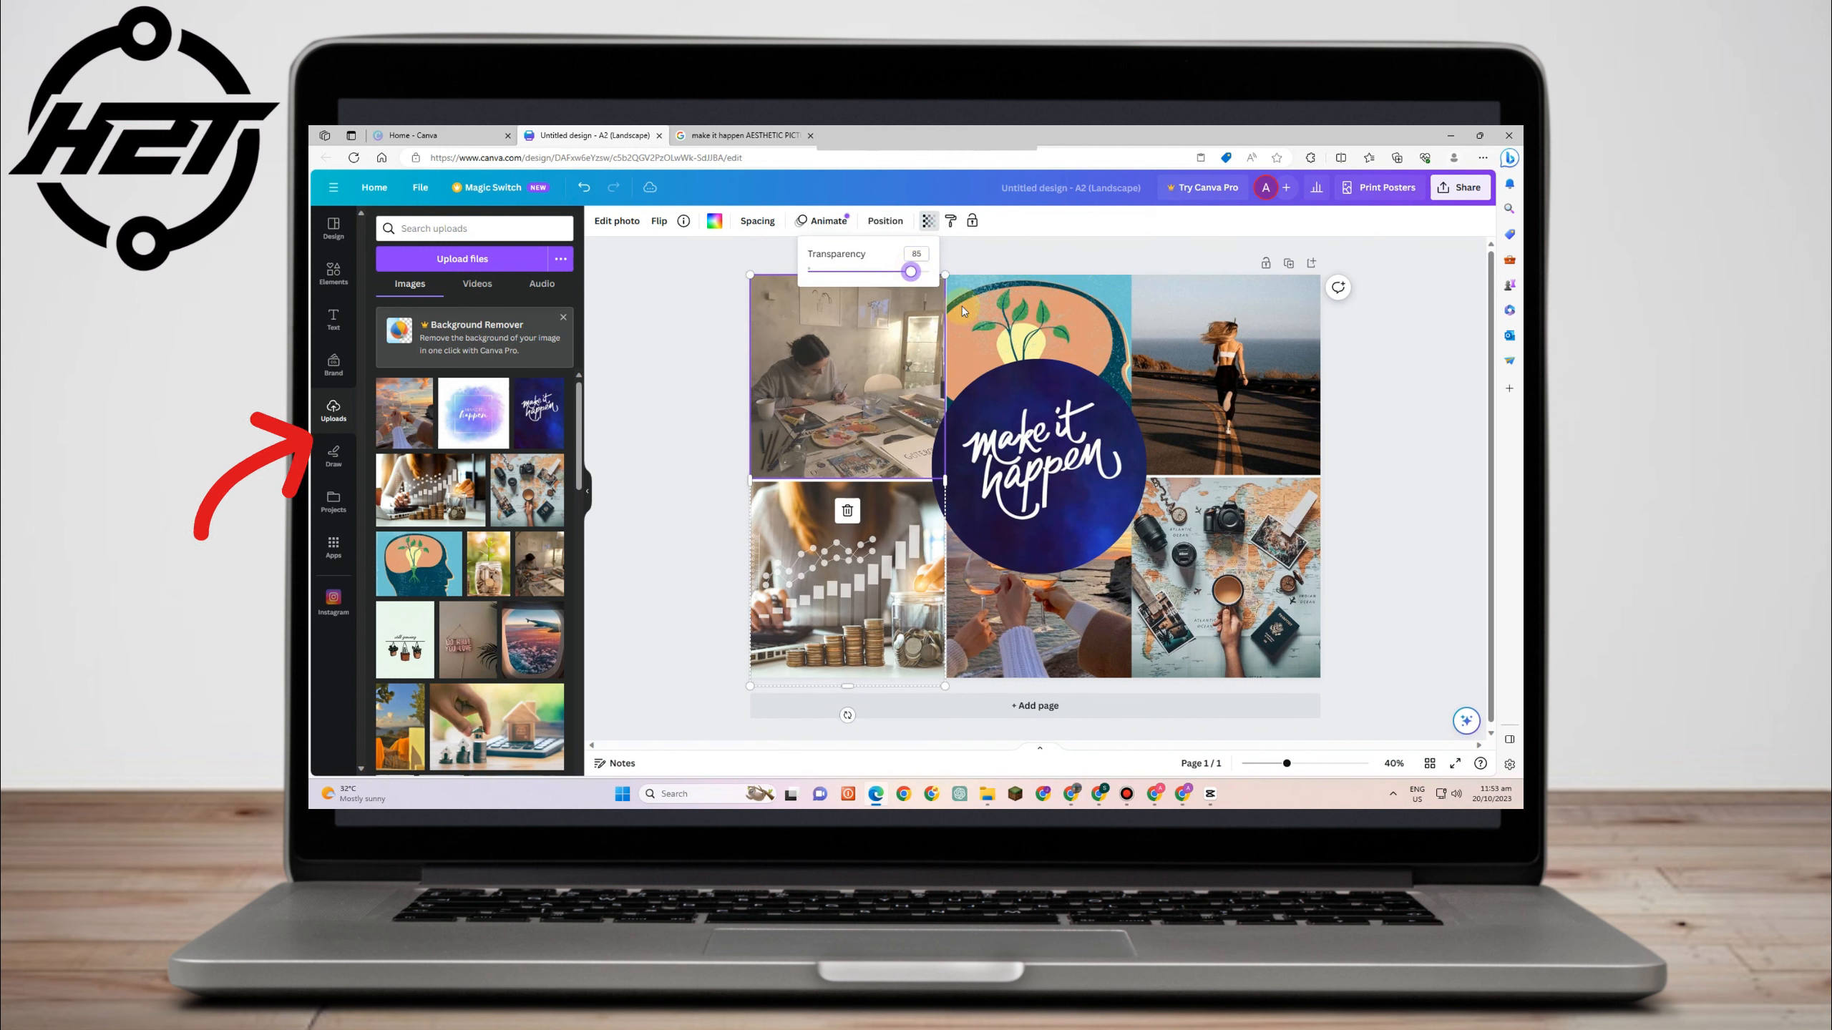
# - Lower the transparency of the top-middle and top-right photos to 96 and 94
pyautogui.click(930, 228)
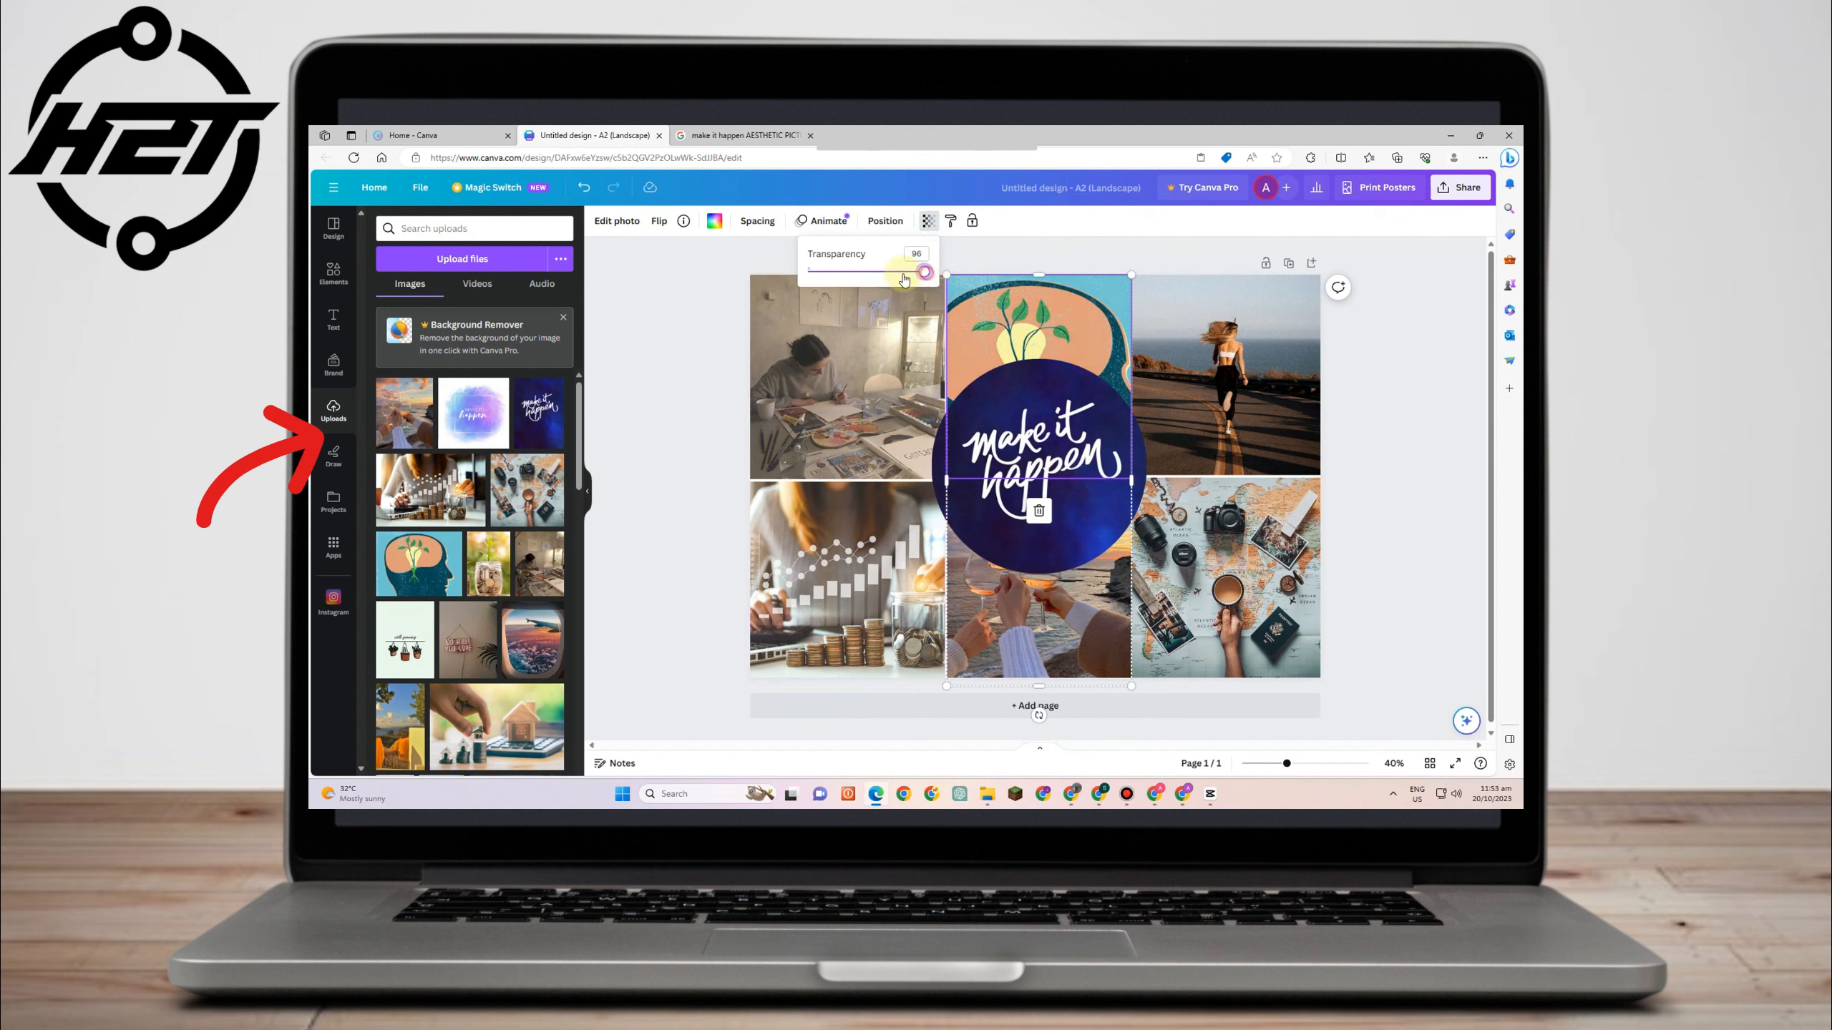
pyautogui.moveTo(905, 280); pyautogui.dragTo(909, 274)
pyautogui.click(1296, 336)
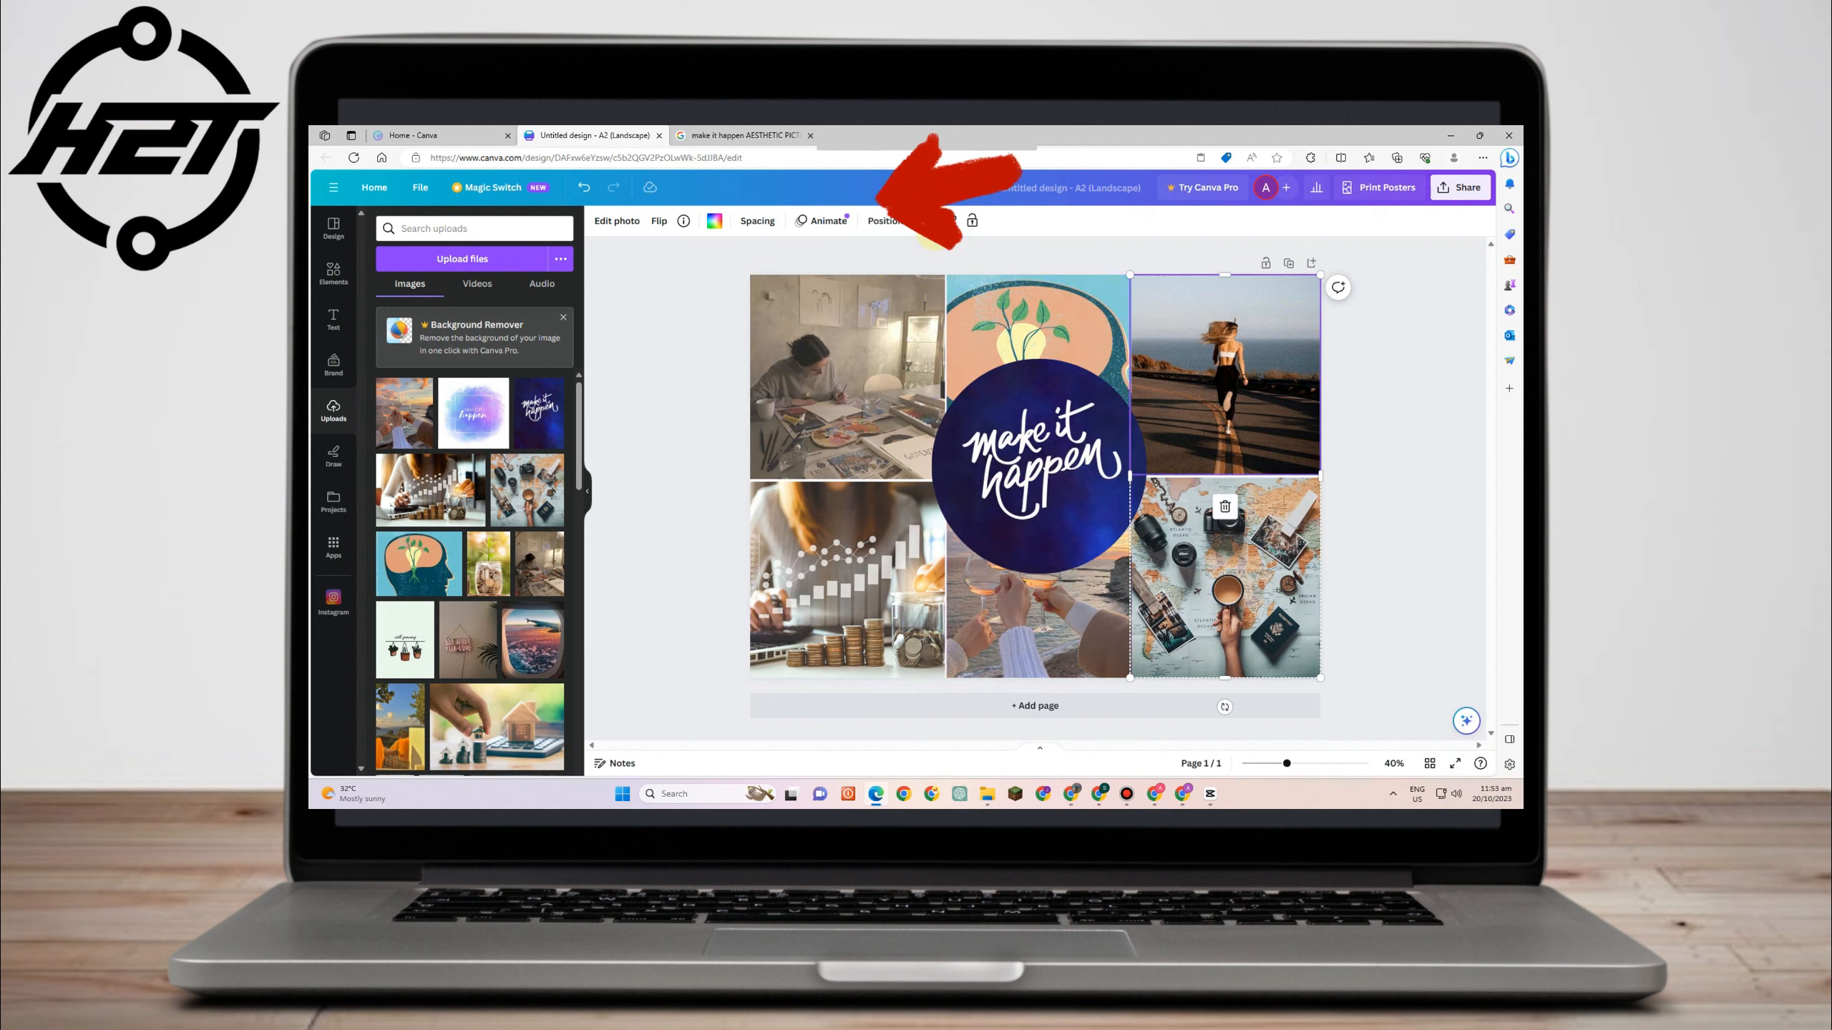
pyautogui.click(929, 222)
pyautogui.moveTo(929, 271); pyautogui.dragTo(921, 271)
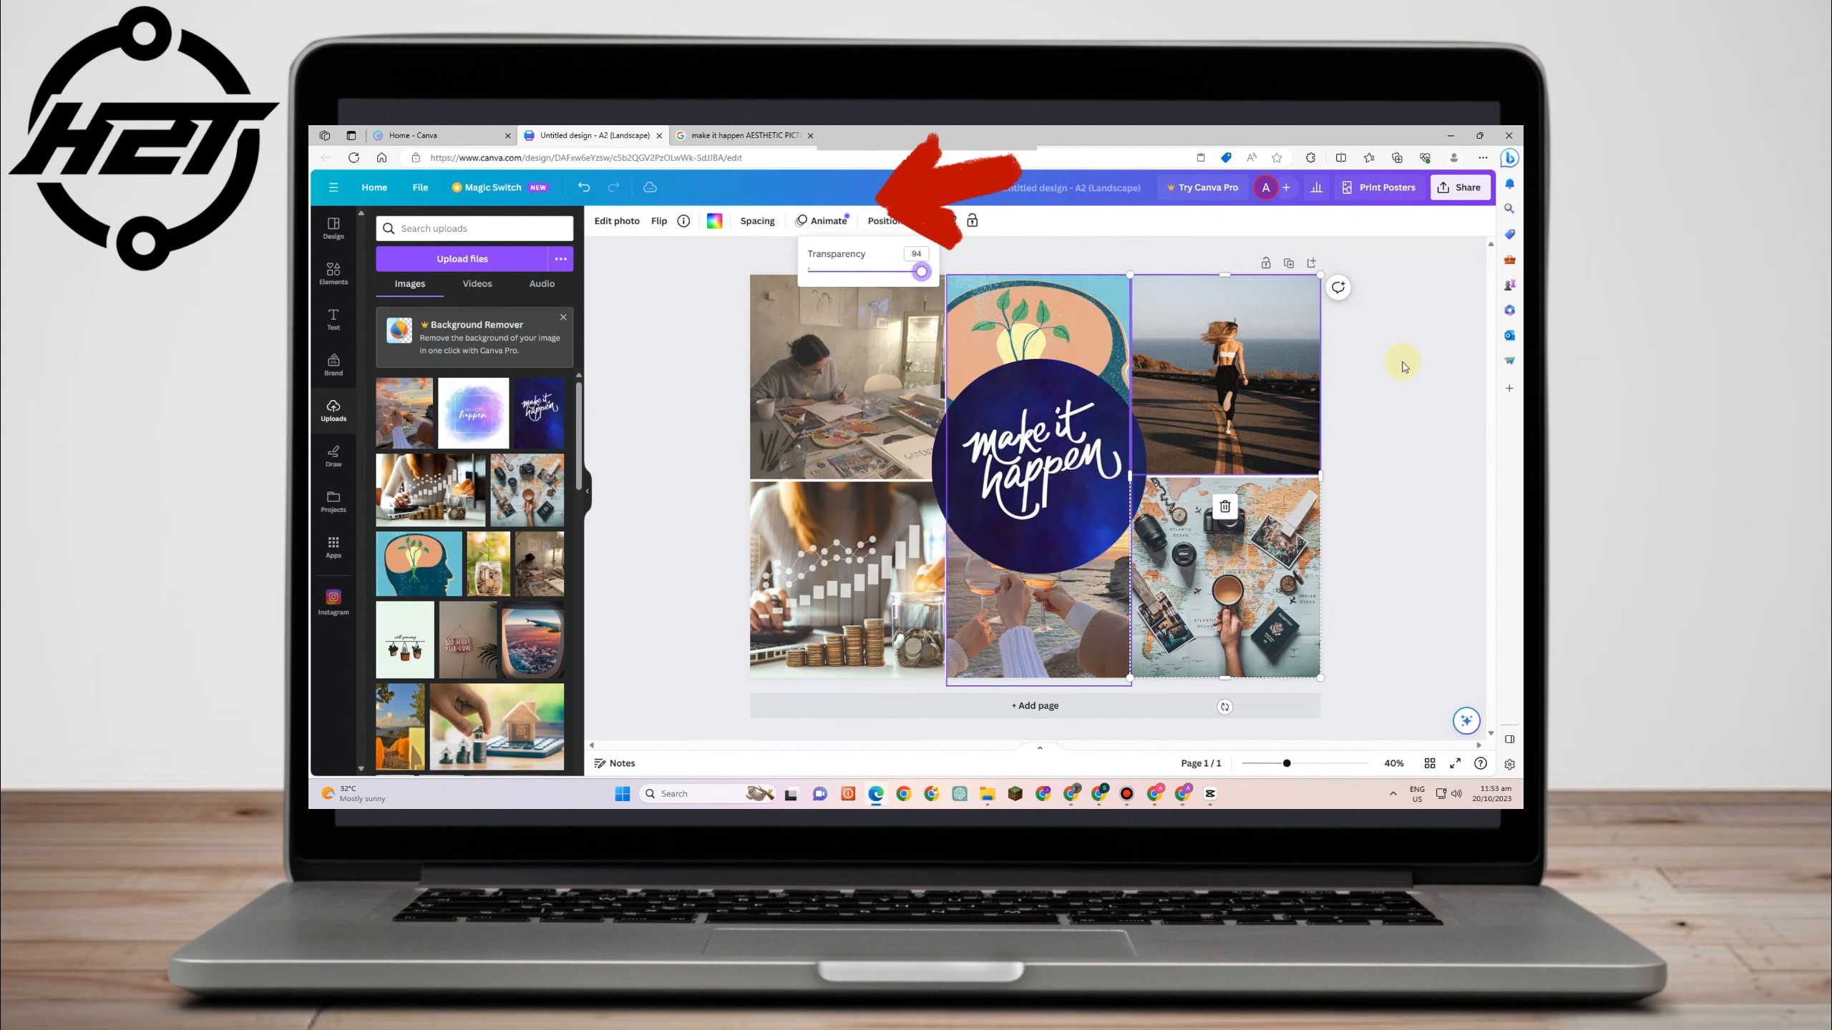
# - Apply the Sangri filter to the circle's 'make it happen' image
pyautogui.click(1033, 474)
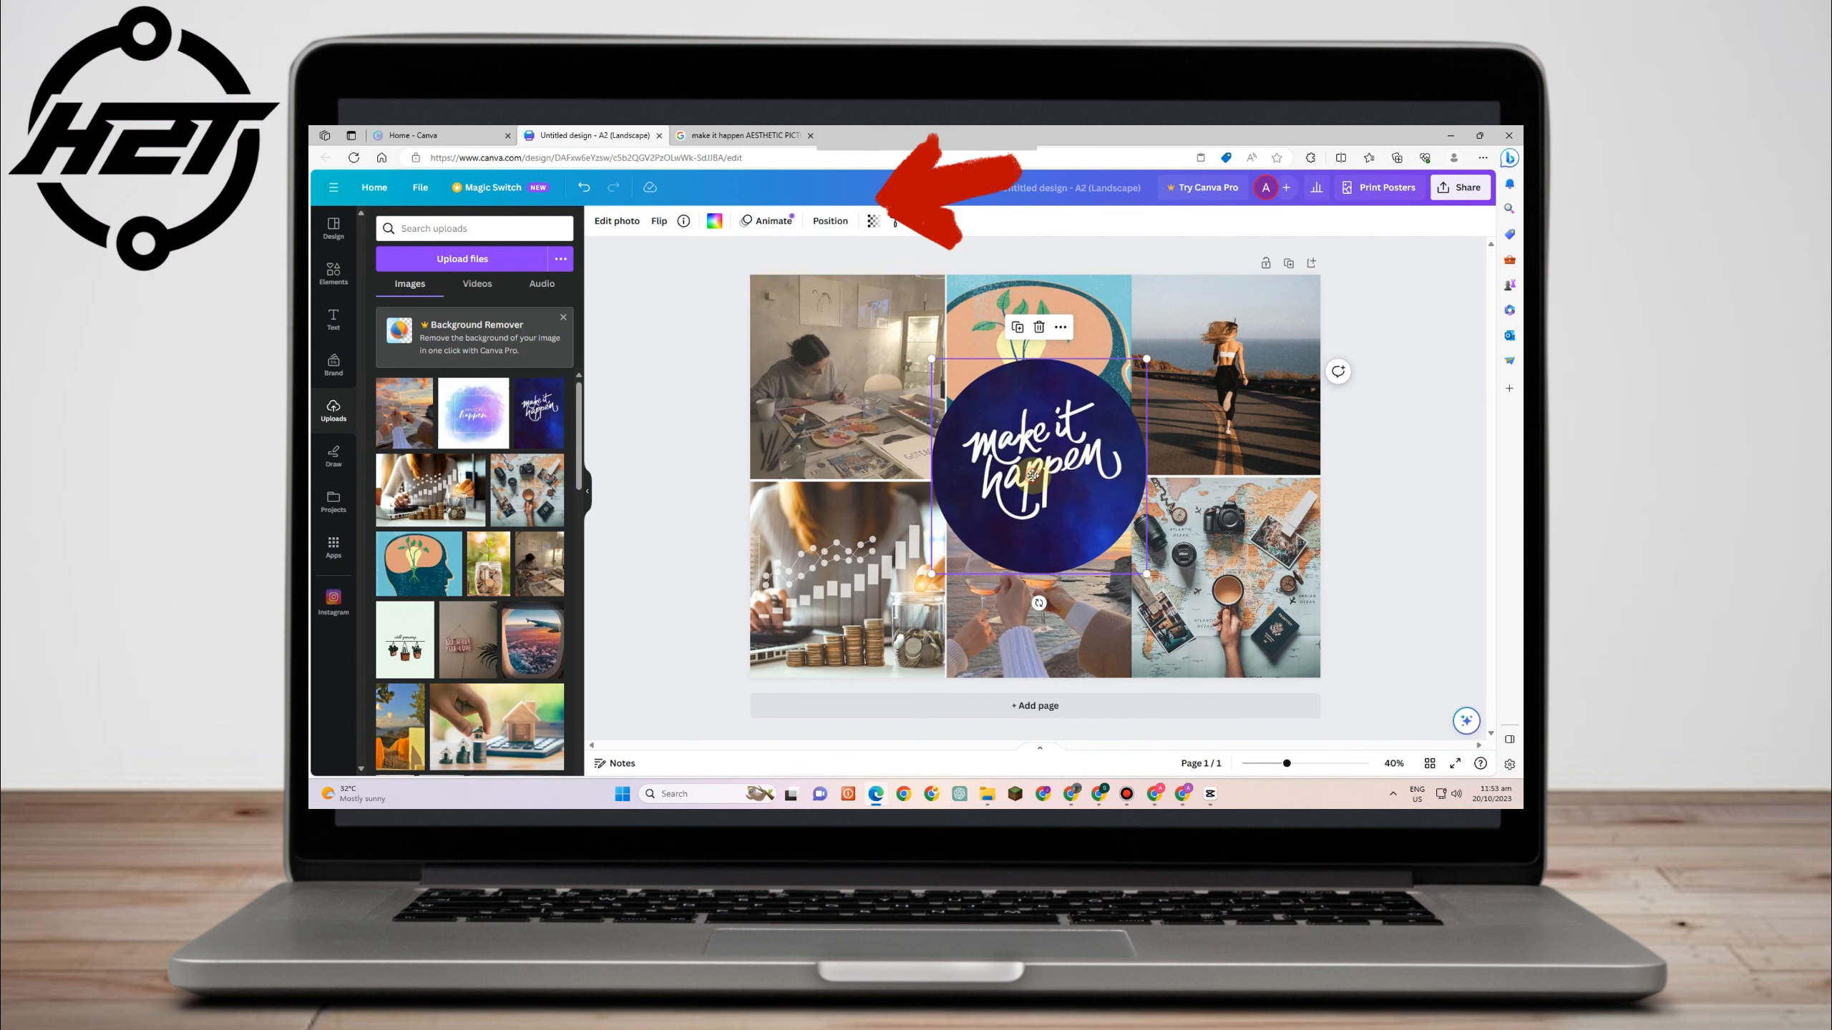
pyautogui.doubleClick(1033, 474)
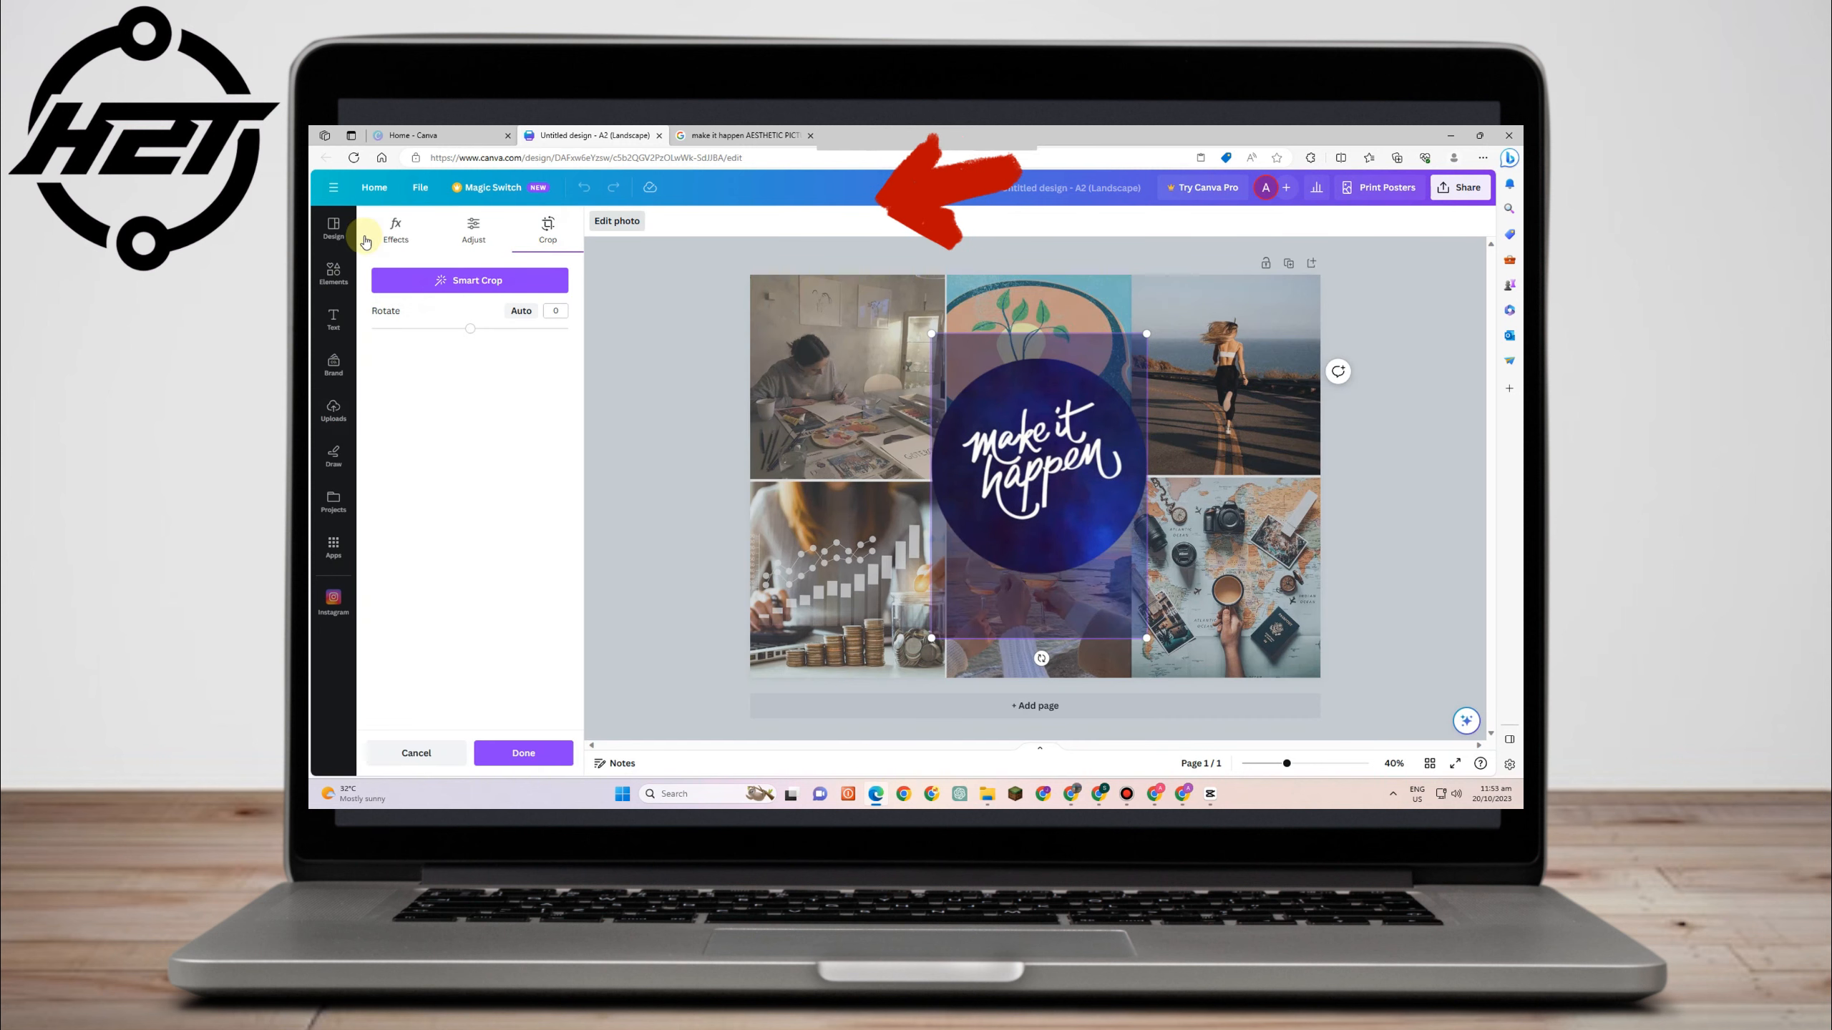
pyautogui.click(396, 231)
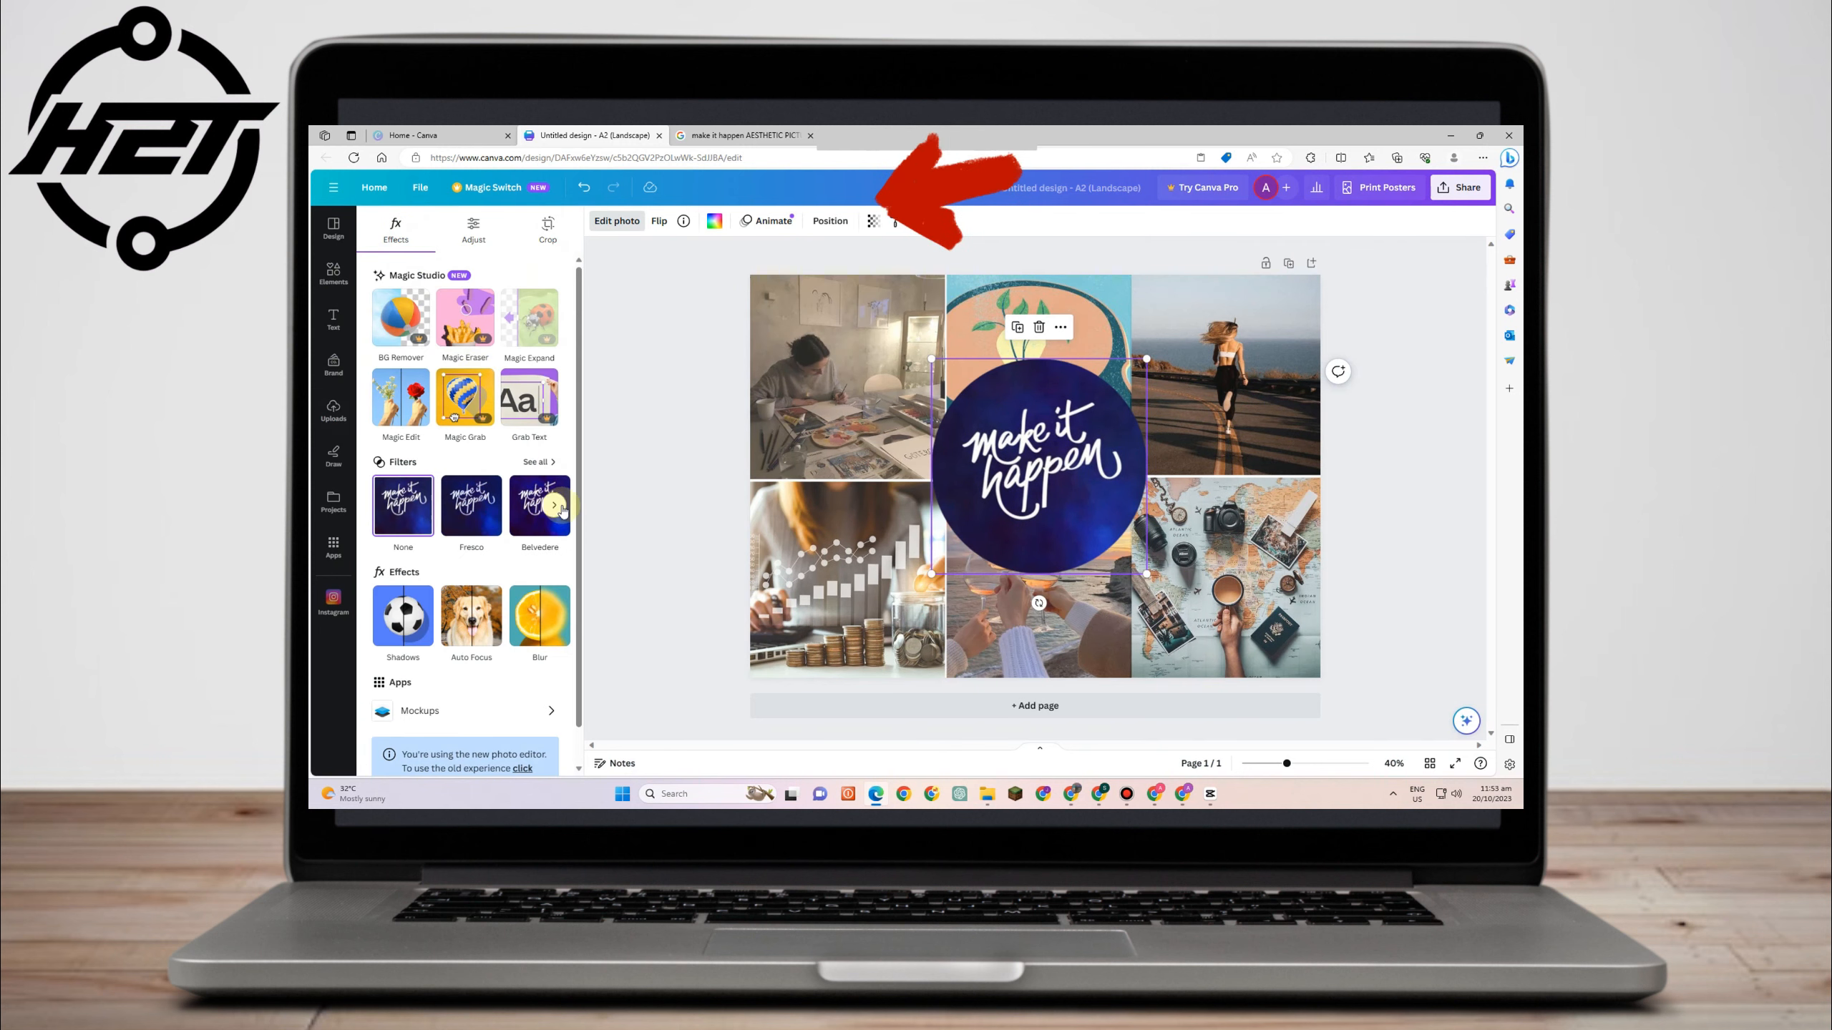
pyautogui.click(554, 506)
pyautogui.click(555, 506)
pyautogui.click(554, 506)
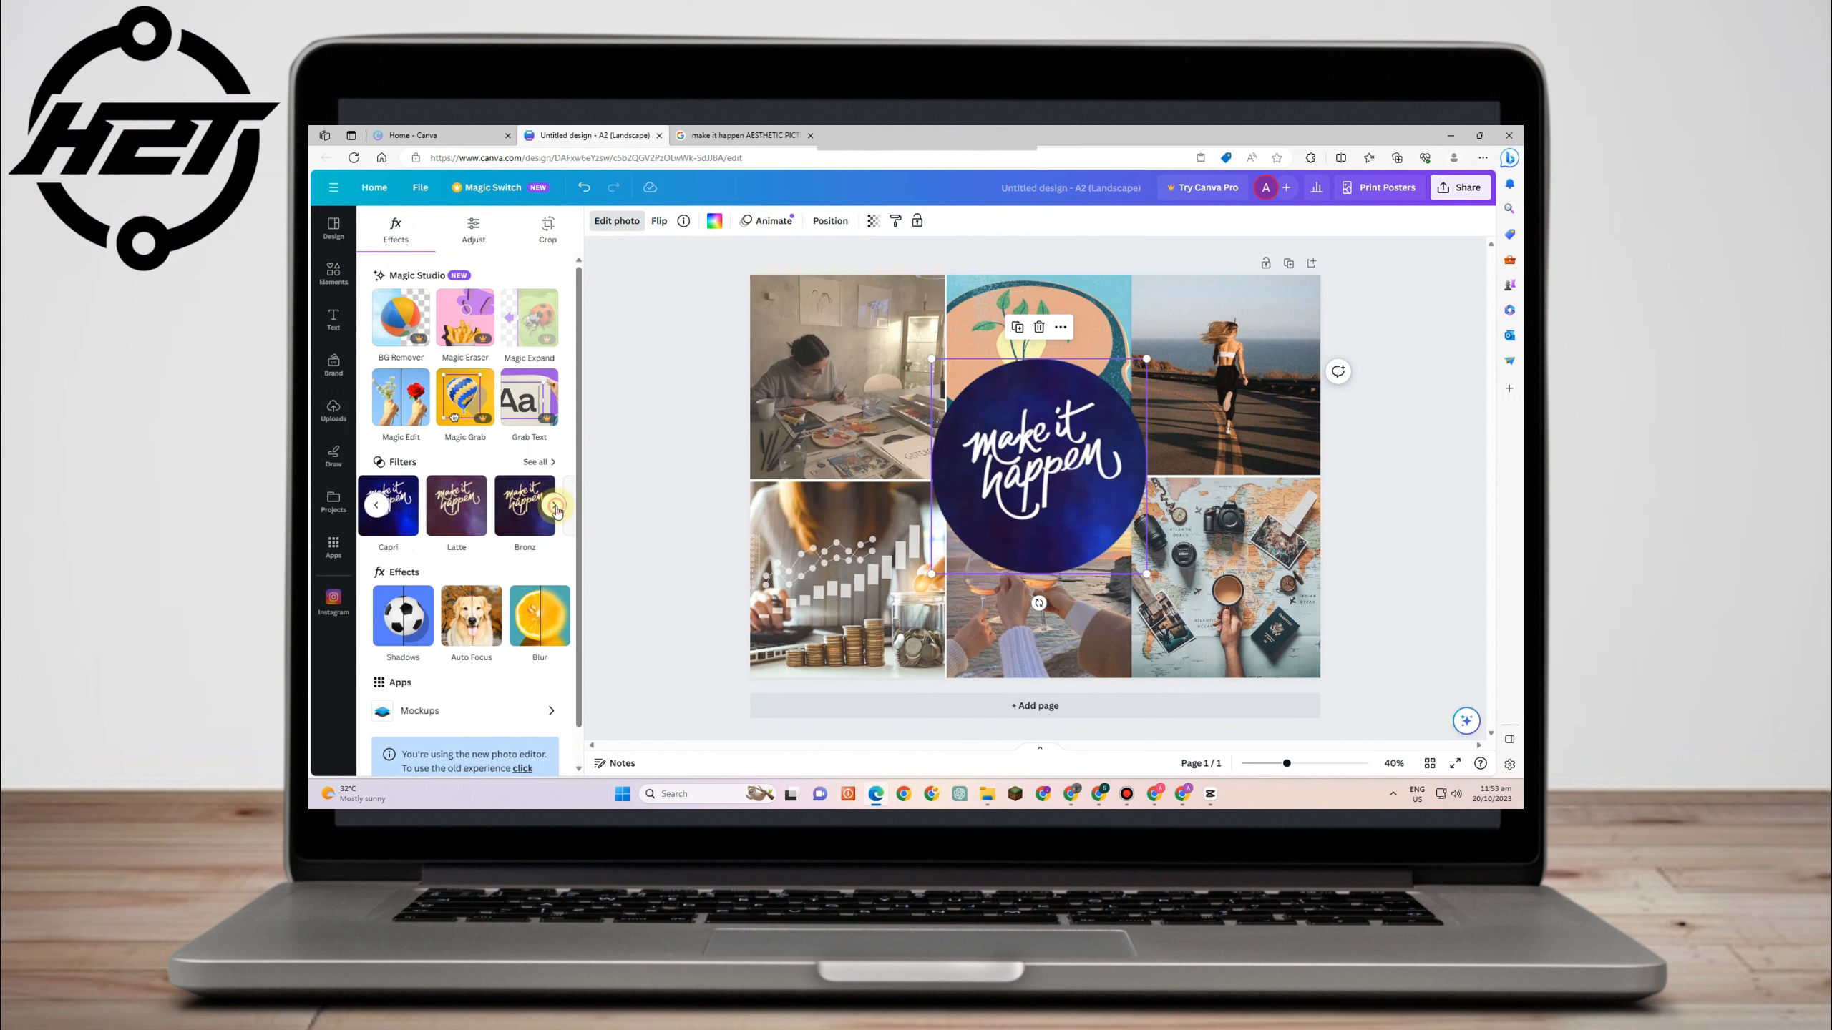
pyautogui.click(379, 508)
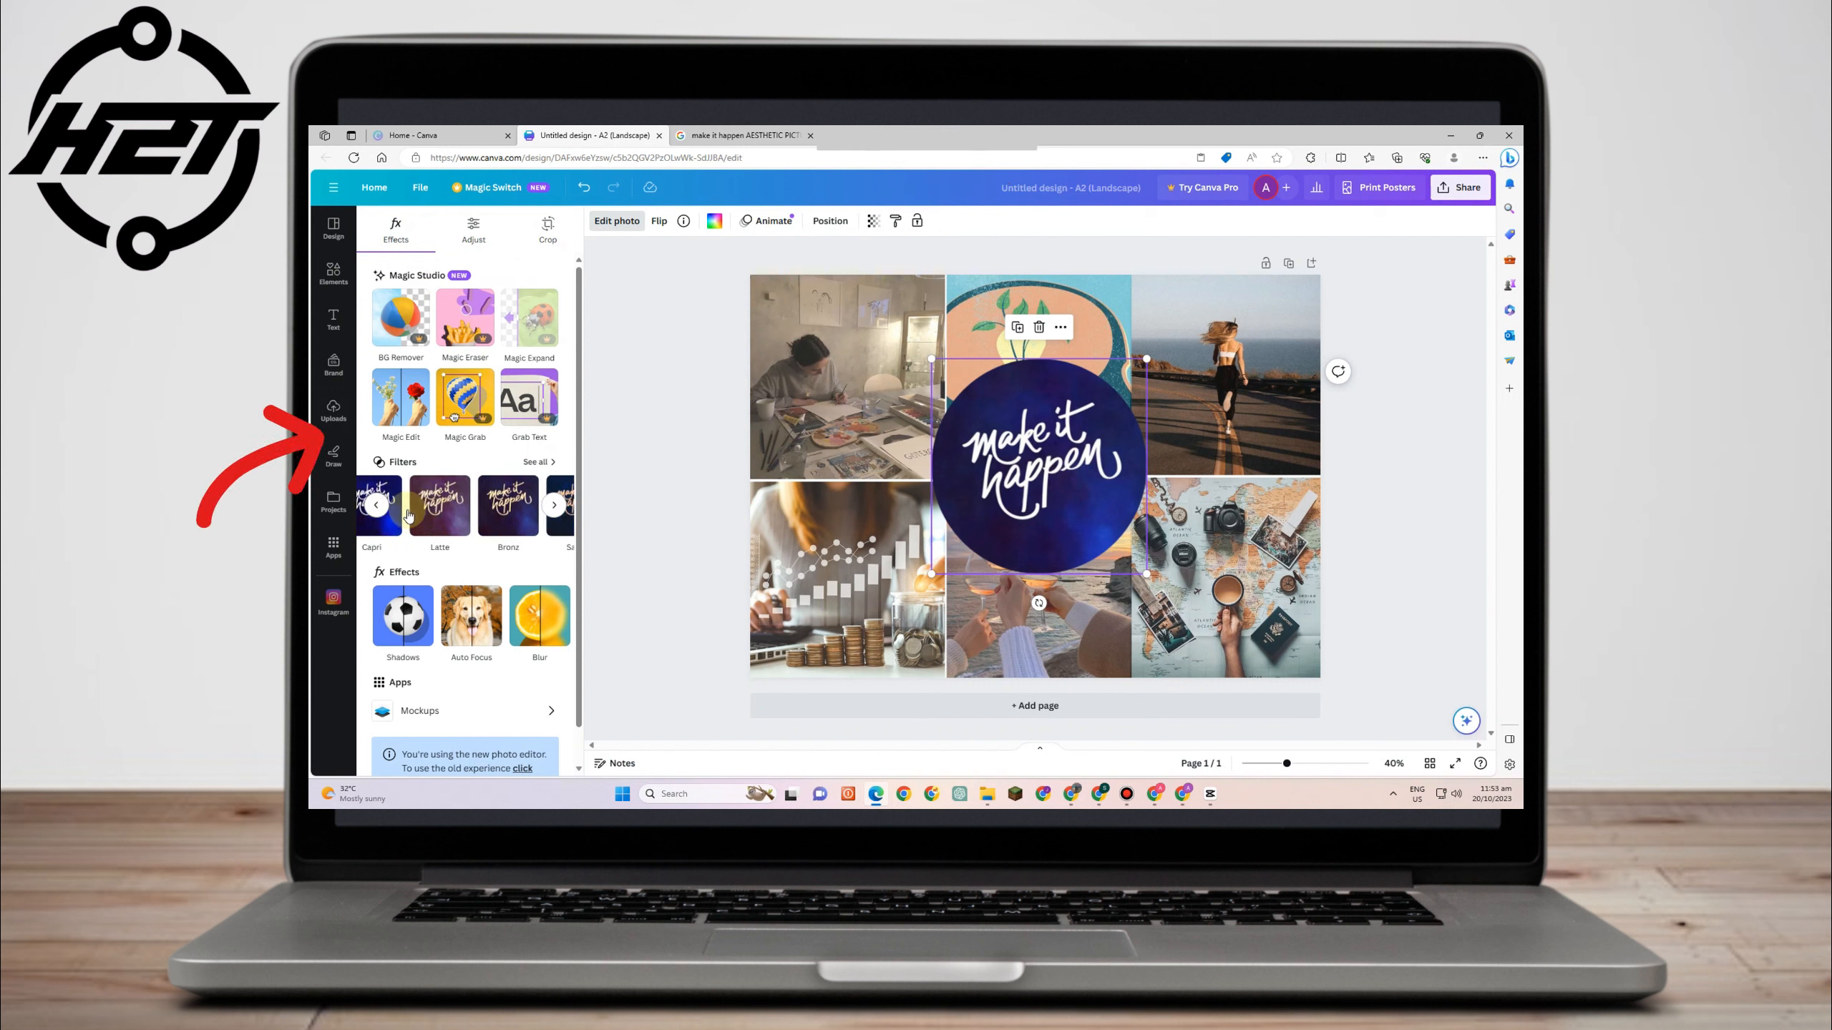
pyautogui.click(456, 506)
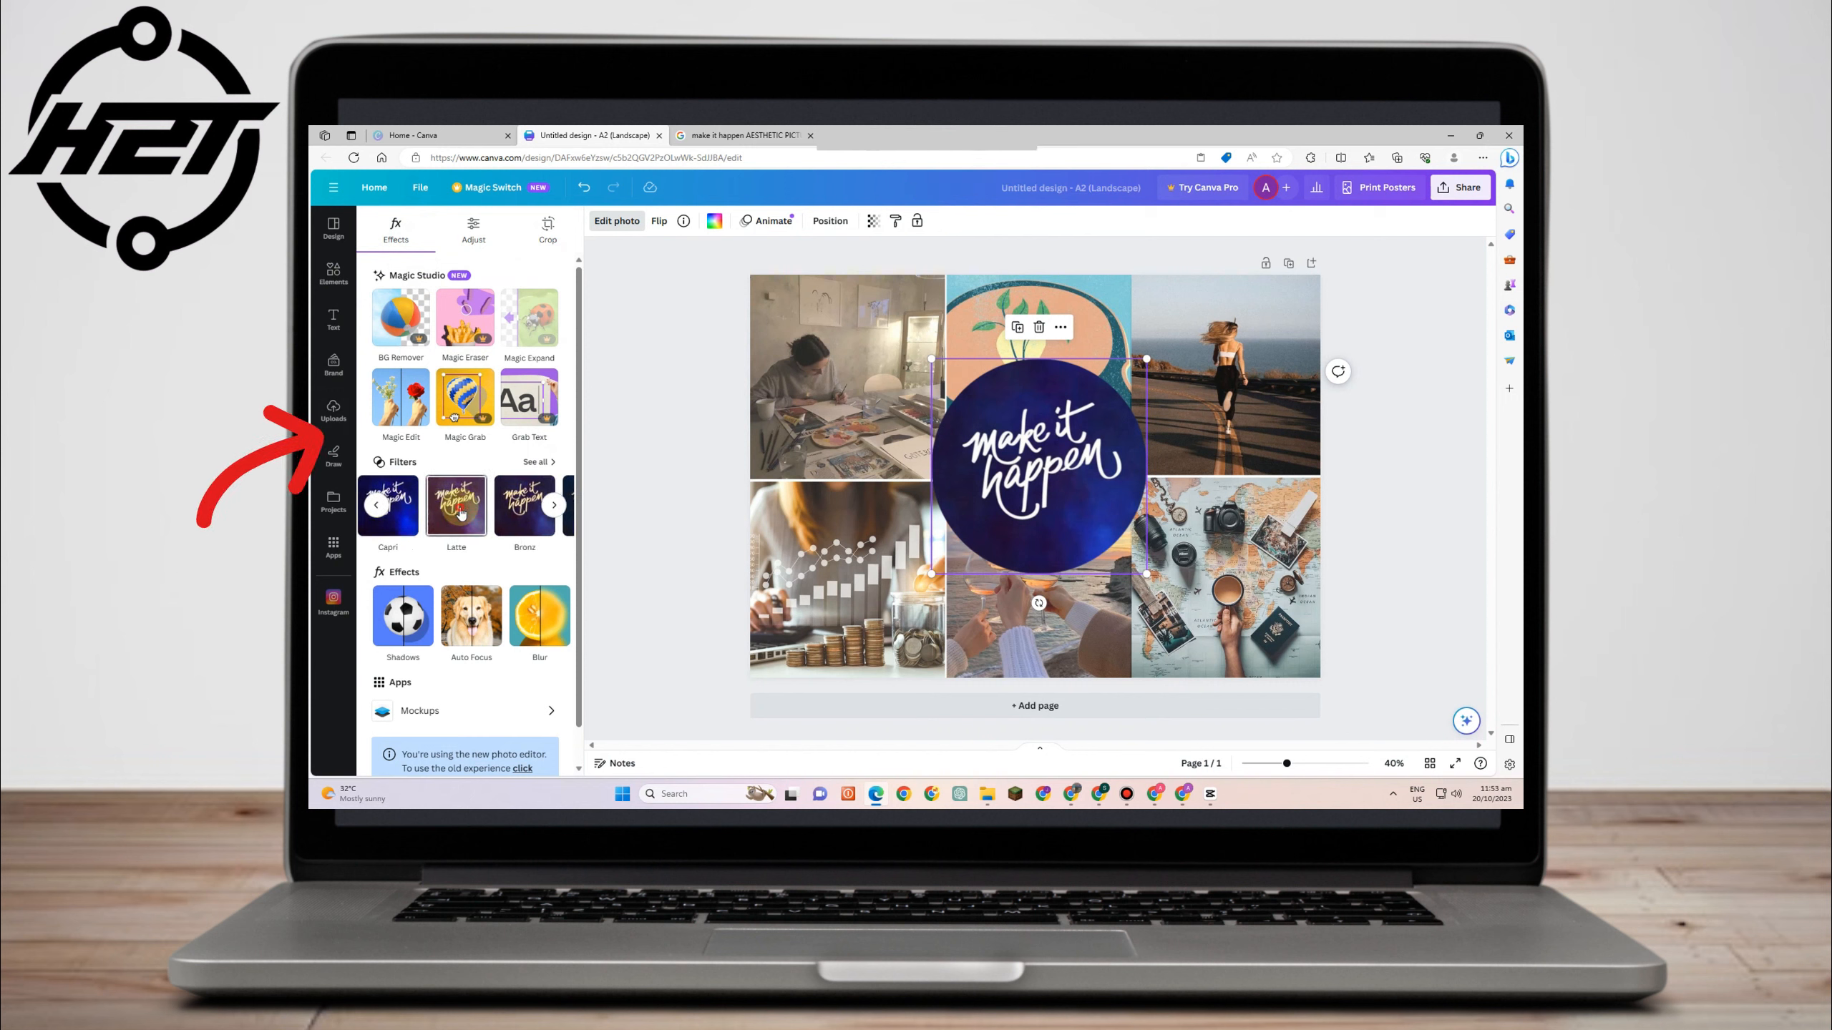
pyautogui.click(545, 507)
pyautogui.click(555, 507)
pyautogui.click(439, 529)
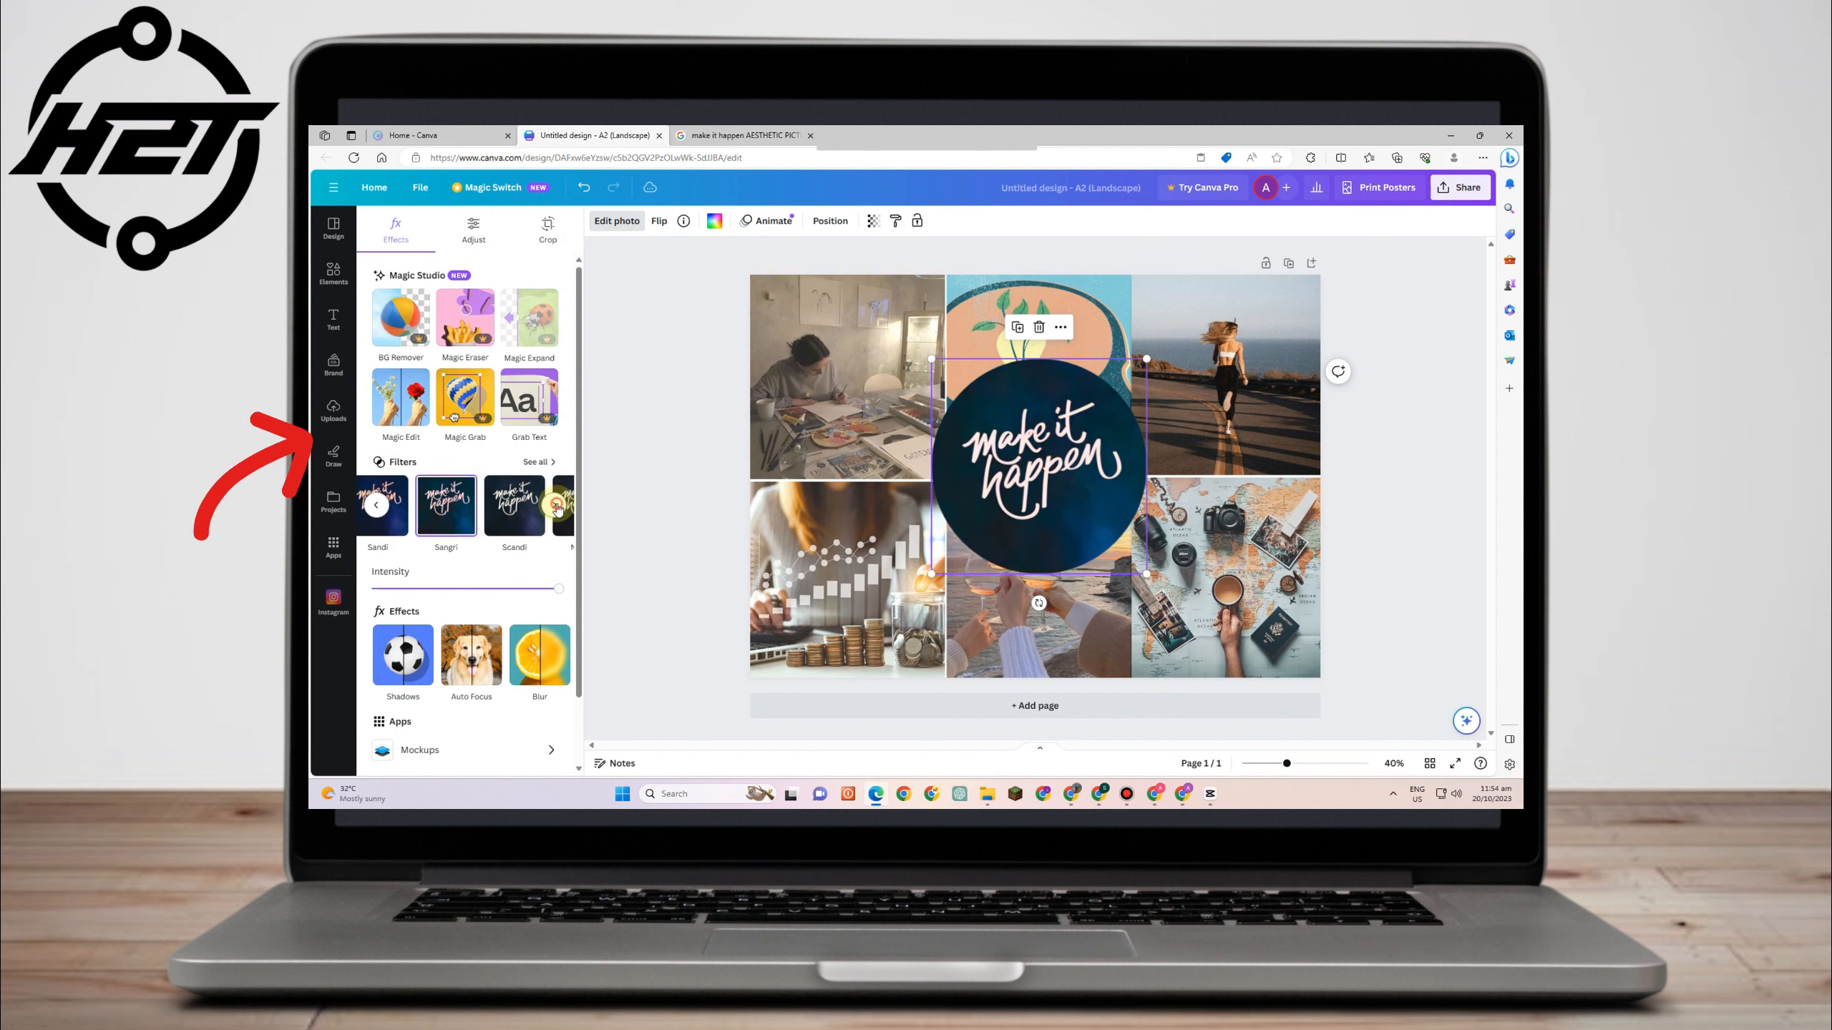
# - Browse the remaining photo filters for the circle image
pyautogui.click(556, 506)
pyautogui.click(554, 506)
pyautogui.click(551, 505)
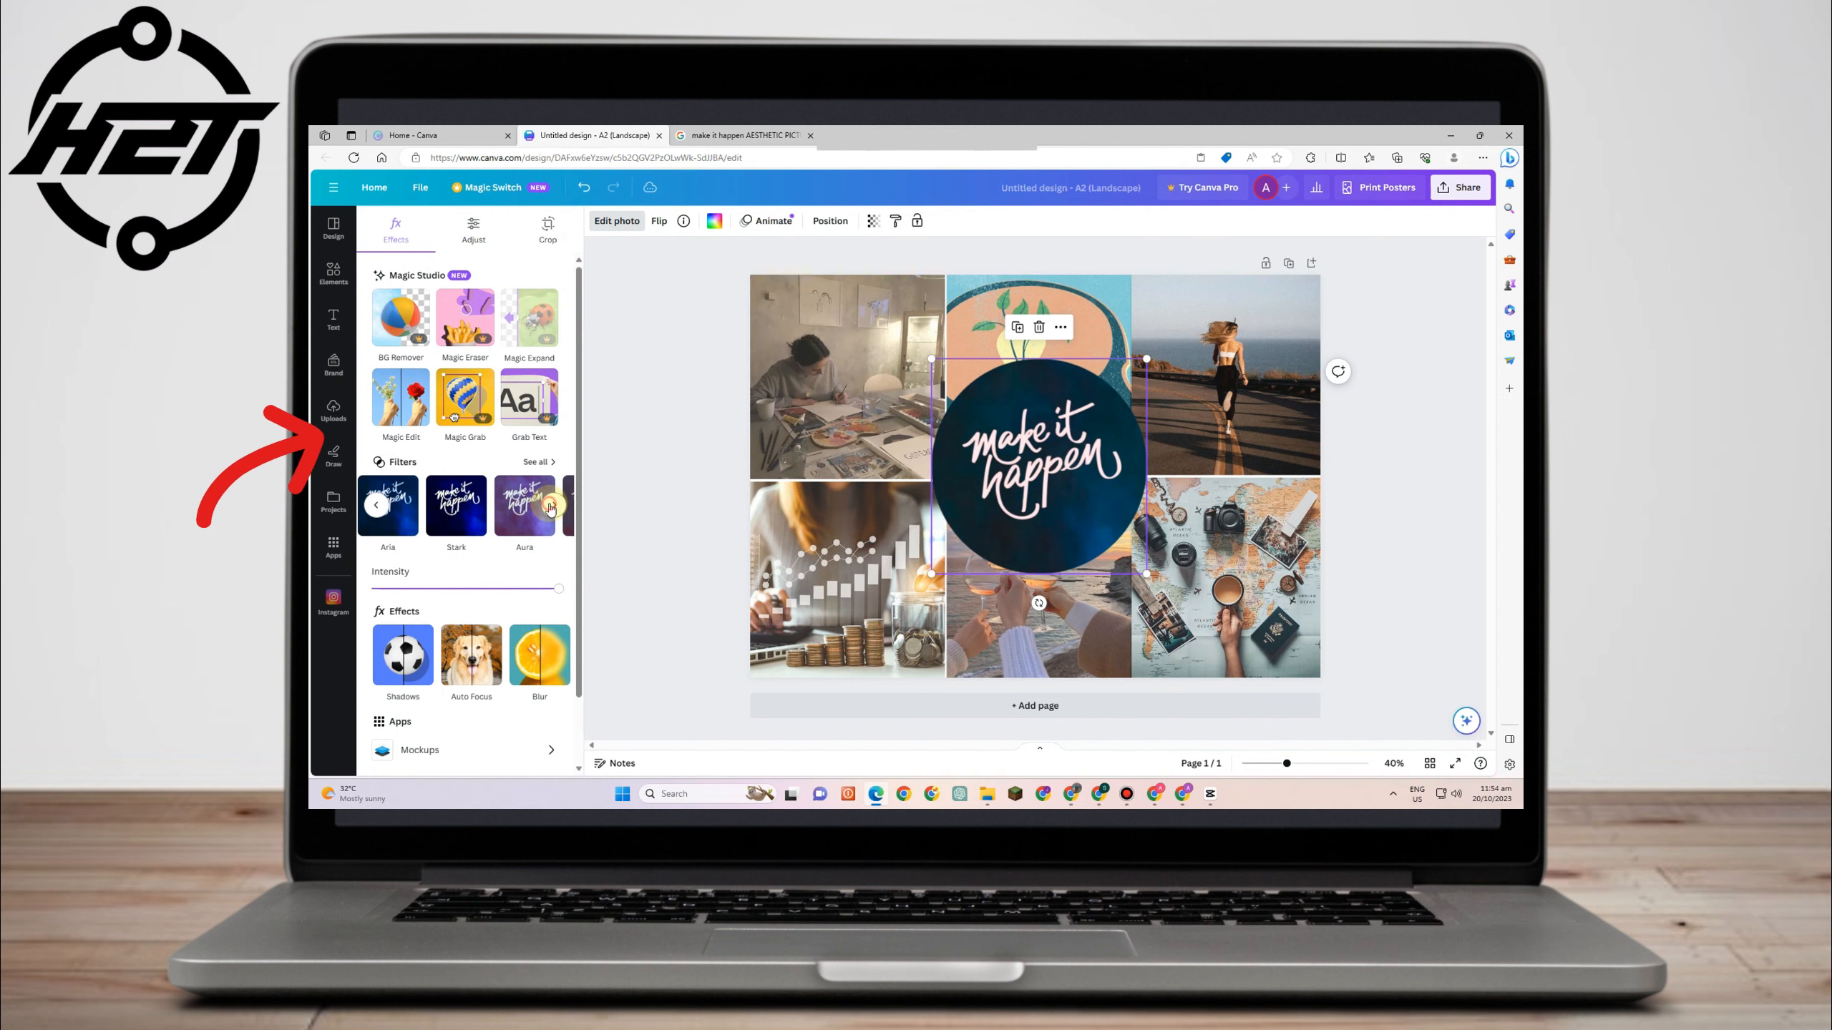
pyautogui.click(552, 506)
pyautogui.click(552, 506)
pyautogui.click(552, 506)
pyautogui.click(551, 506)
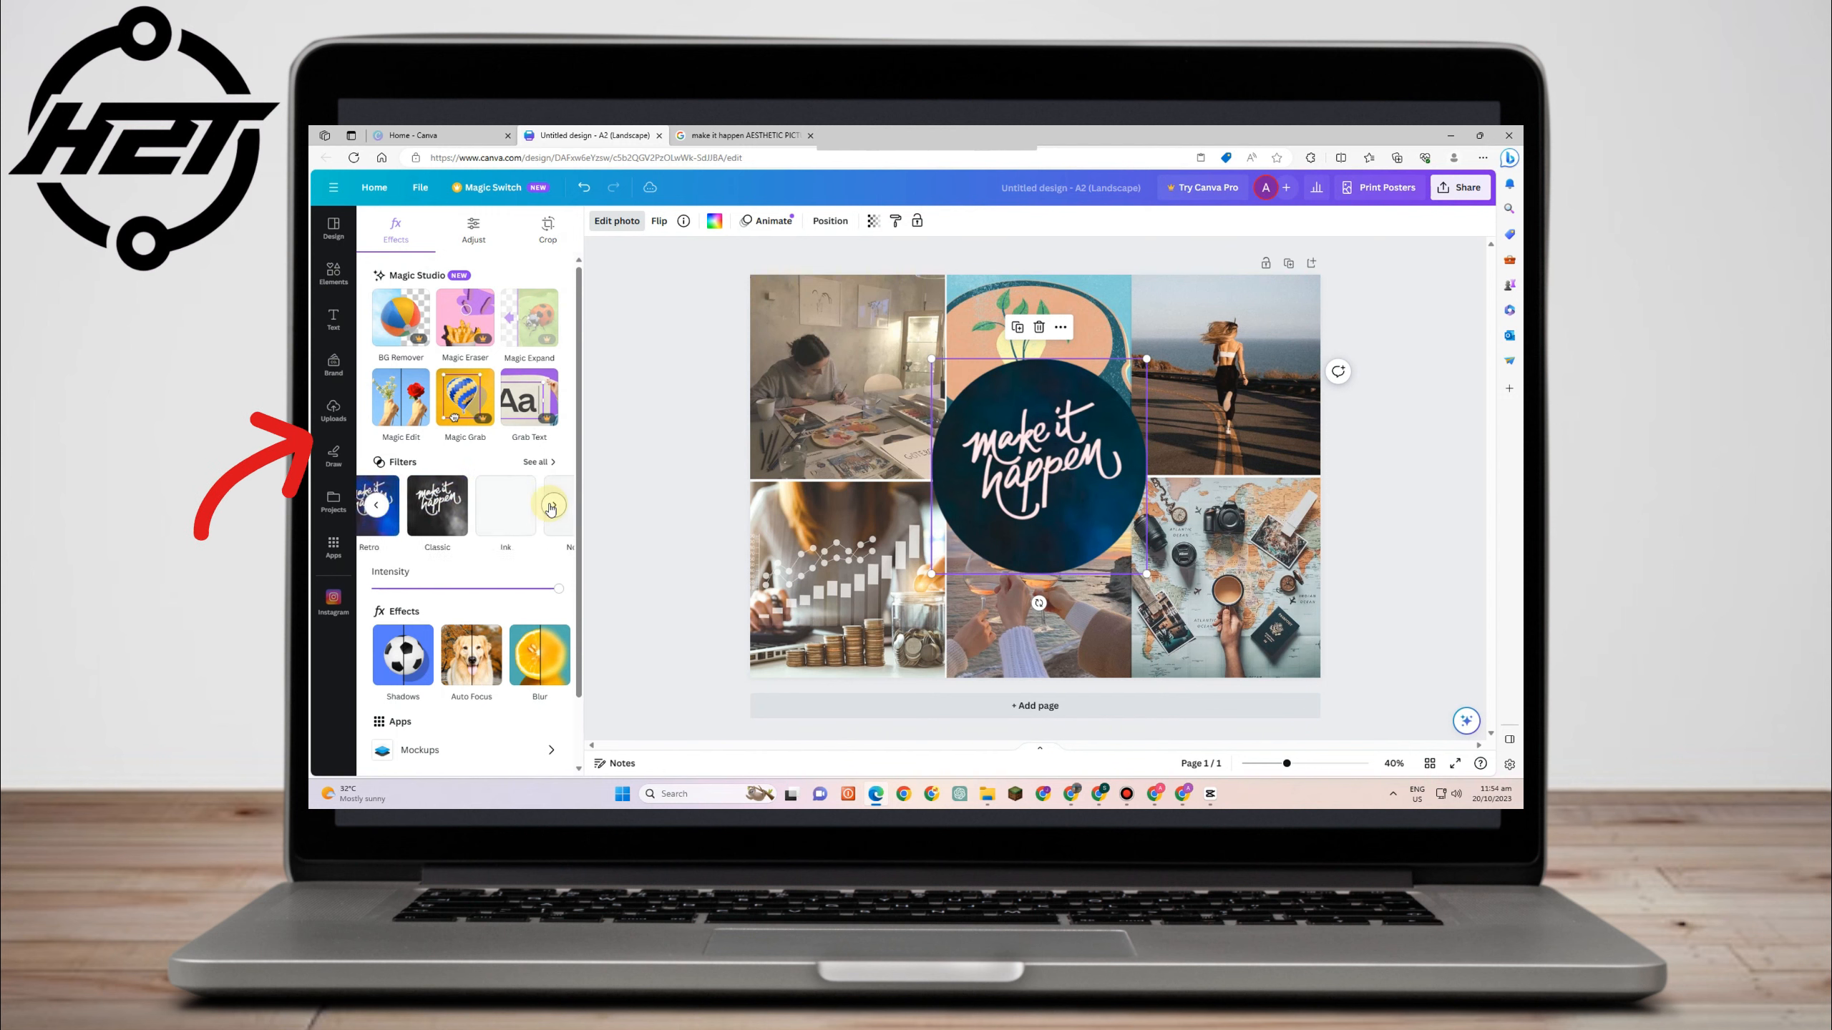
pyautogui.click(551, 506)
pyautogui.click(551, 506)
pyautogui.click(552, 506)
pyautogui.click(551, 508)
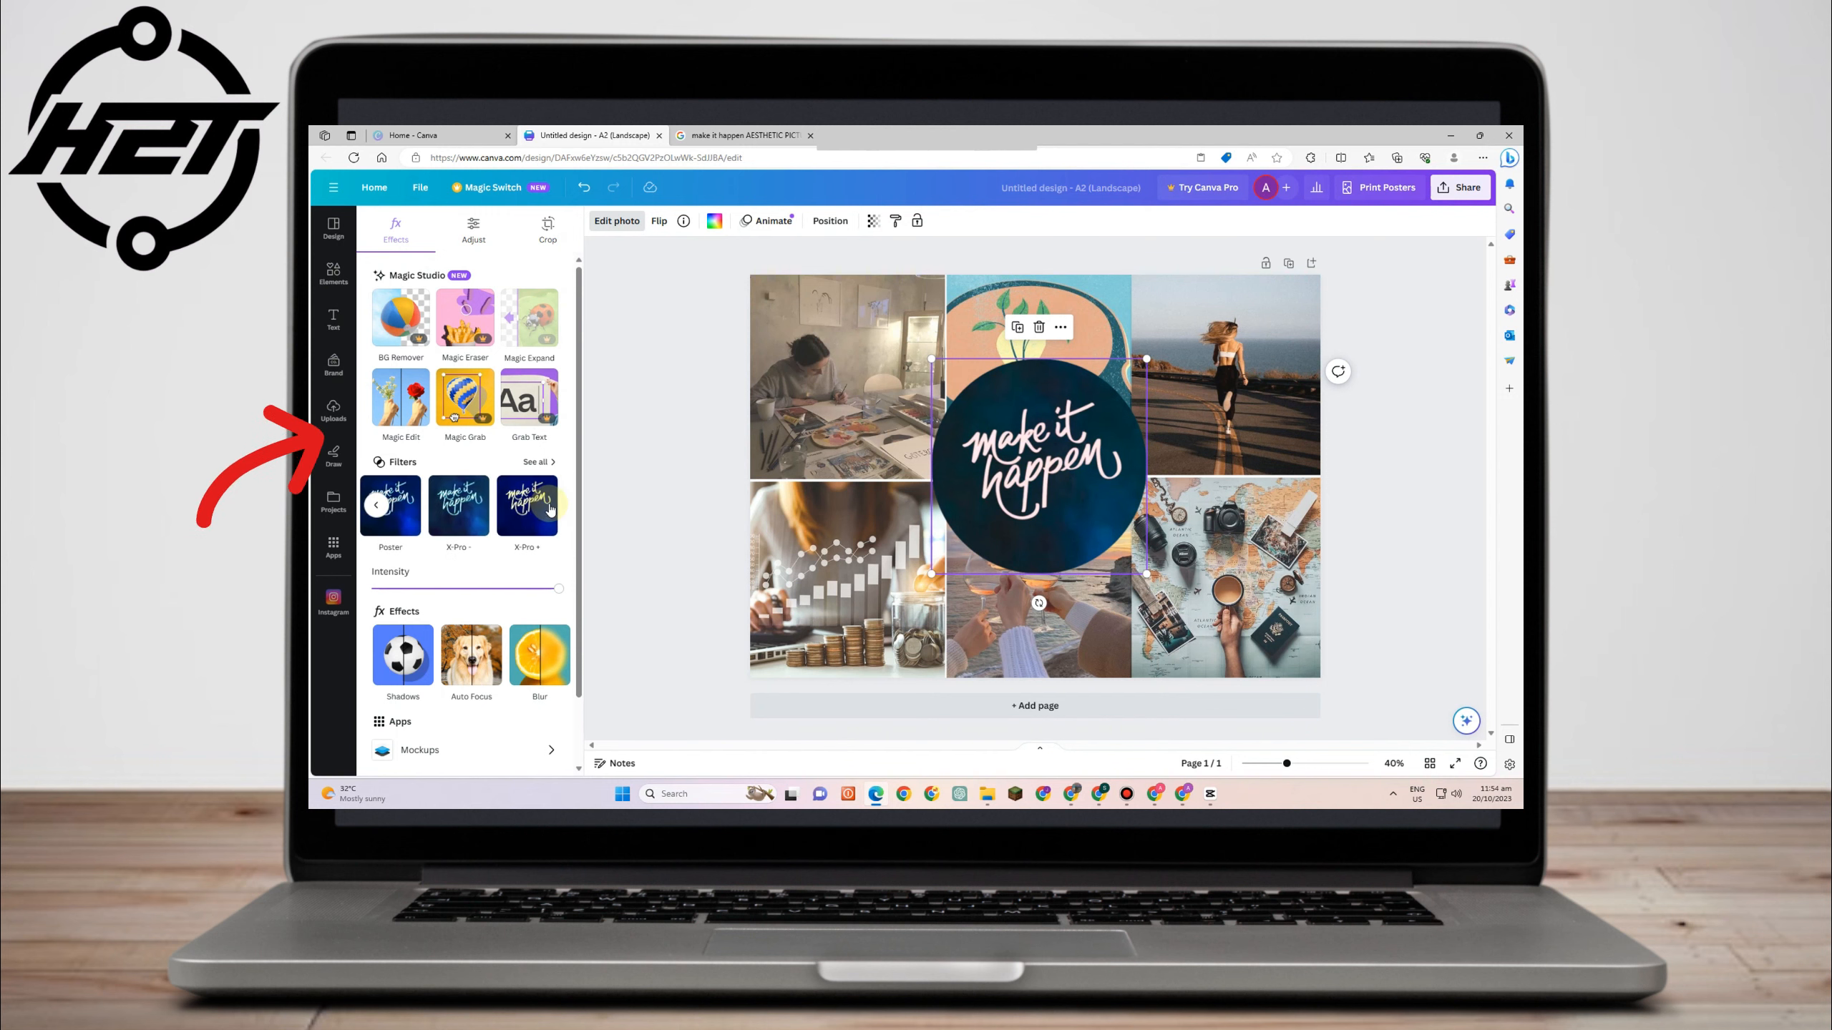
pyautogui.click(1390, 468)
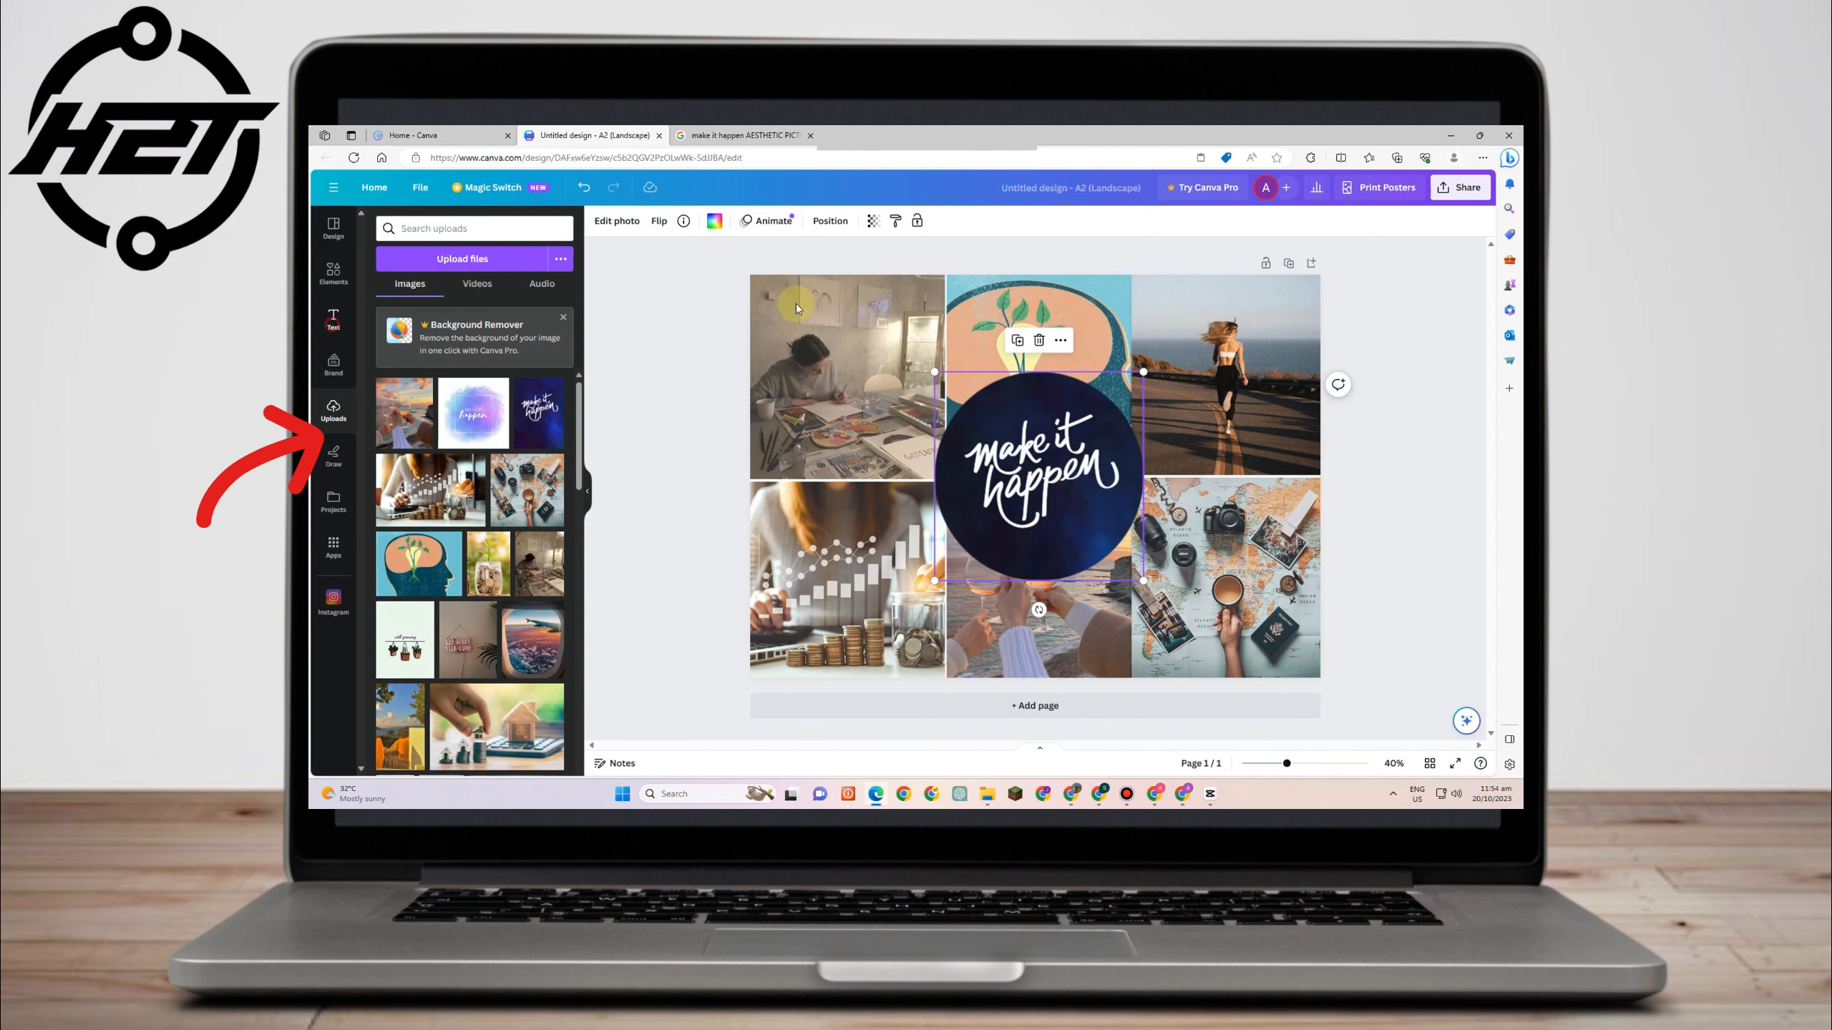
# - Add a heading text box and move it into the top-left cell
pyautogui.click(334, 319)
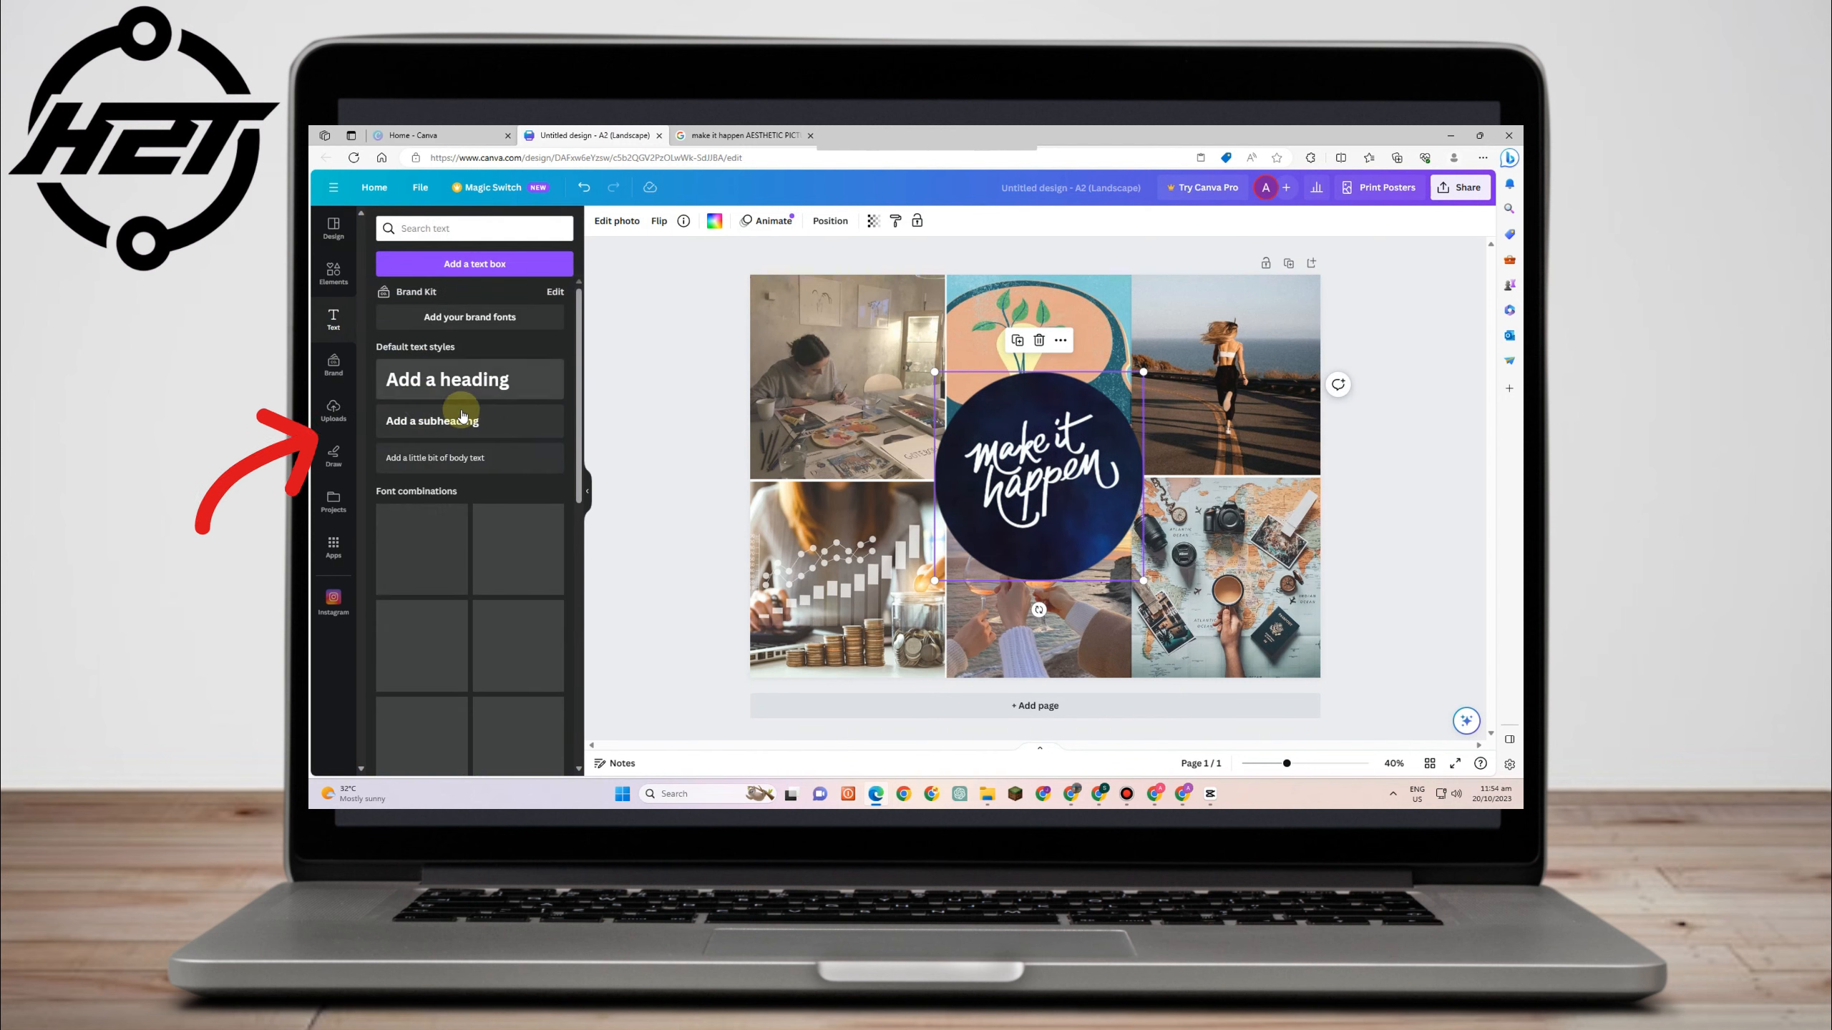
pyautogui.click(445, 380)
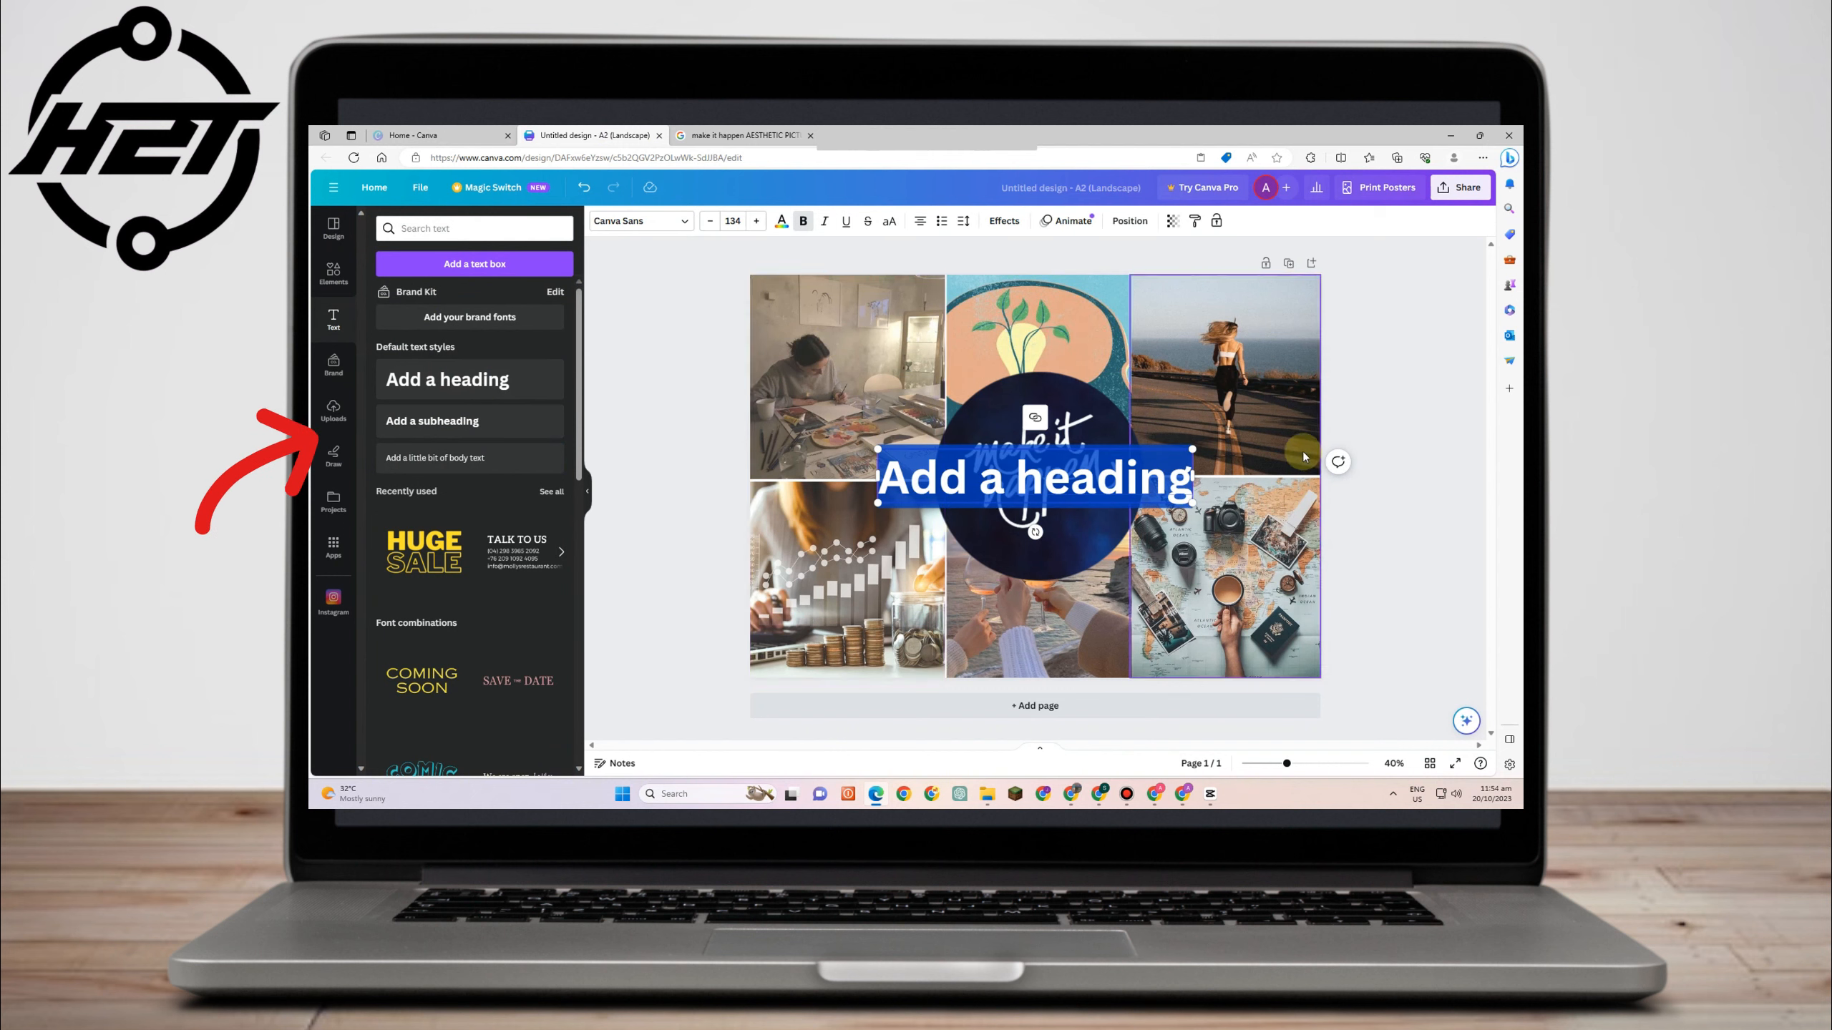
pyautogui.moveTo(1190, 445); pyautogui.dragTo(774, 278)
pyautogui.click(933, 500)
# - Paste 'Career and Professional Goals' as the heading text
pyautogui.click(783, 222)
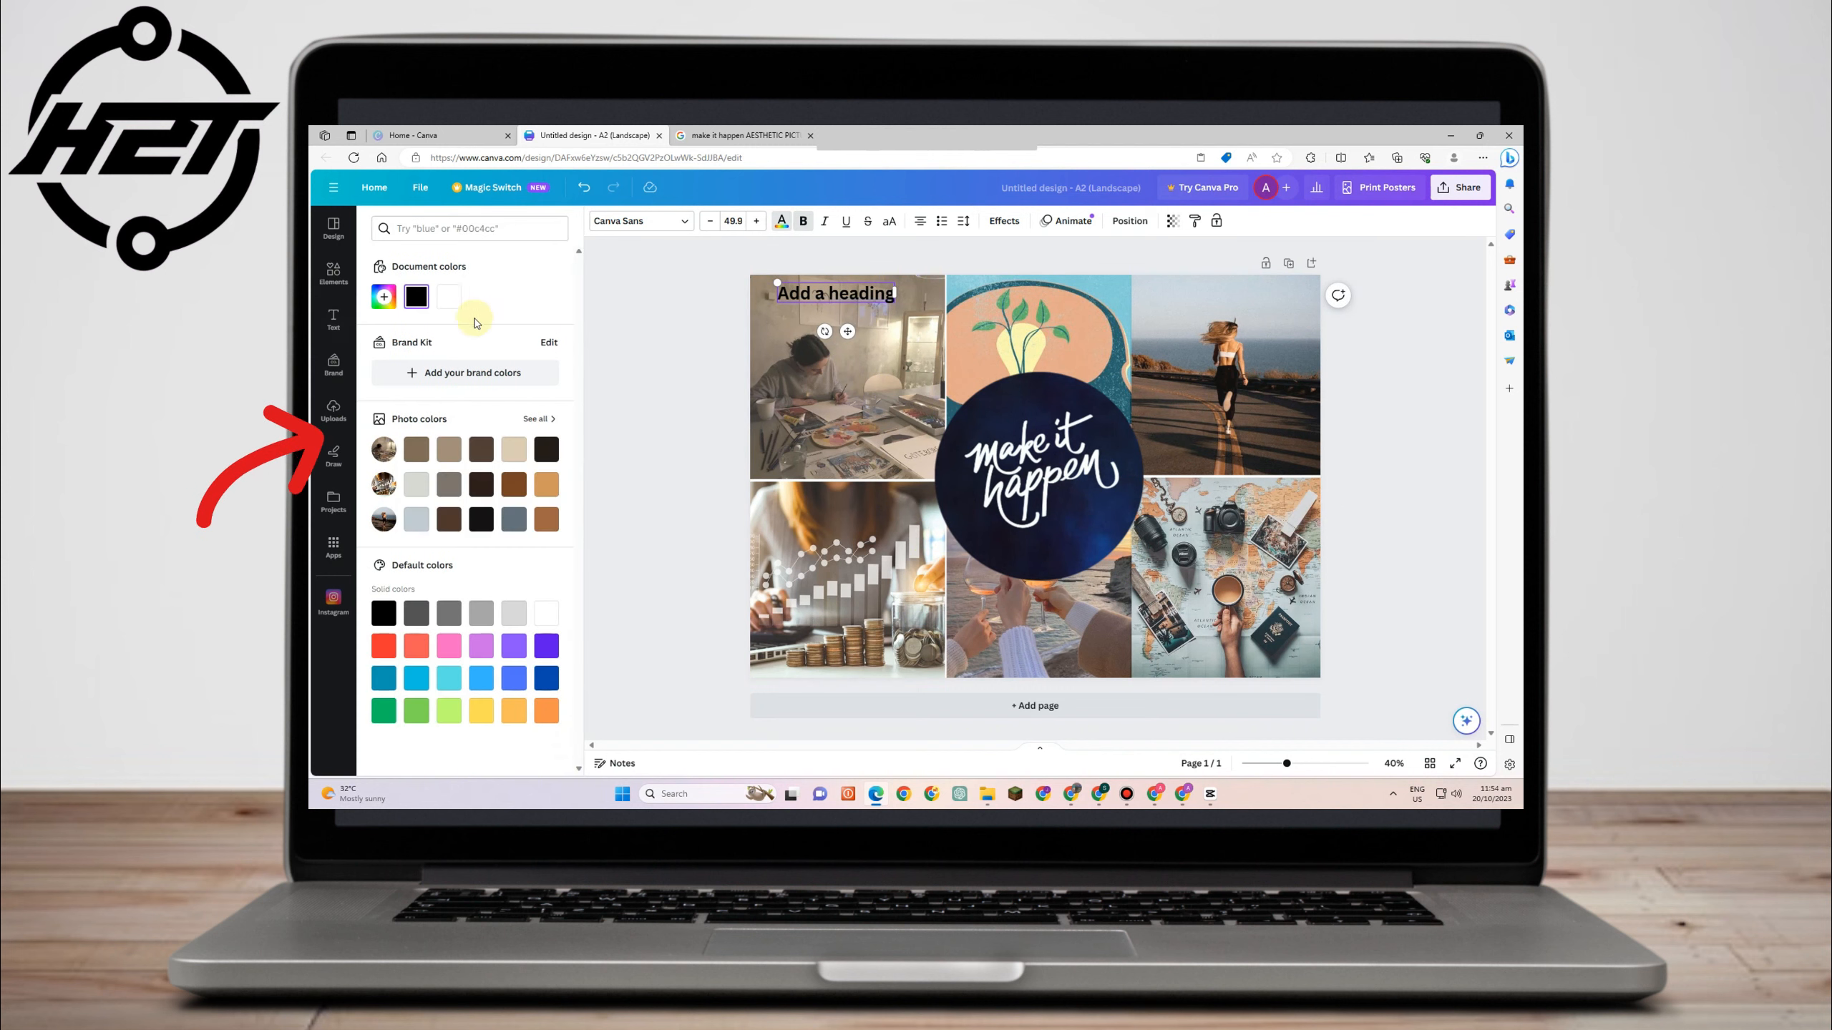
pyautogui.click(515, 485)
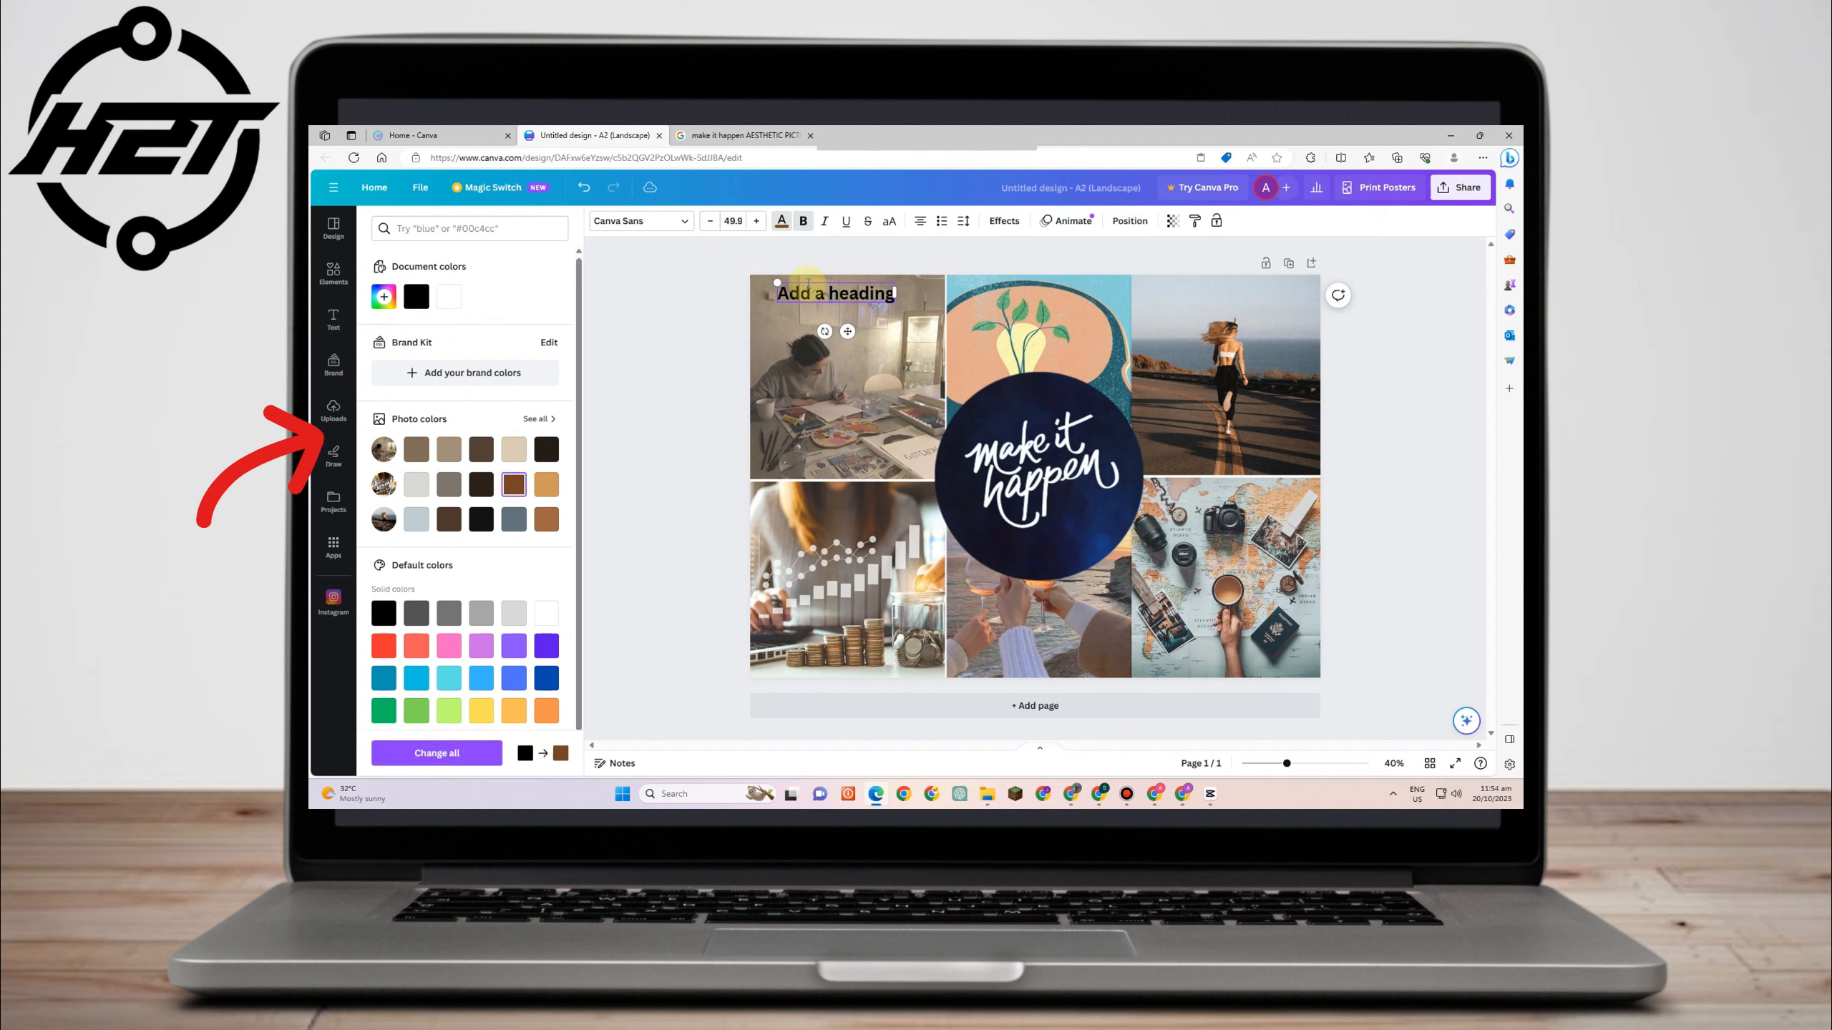
pyautogui.write('Career and Professional Goals')
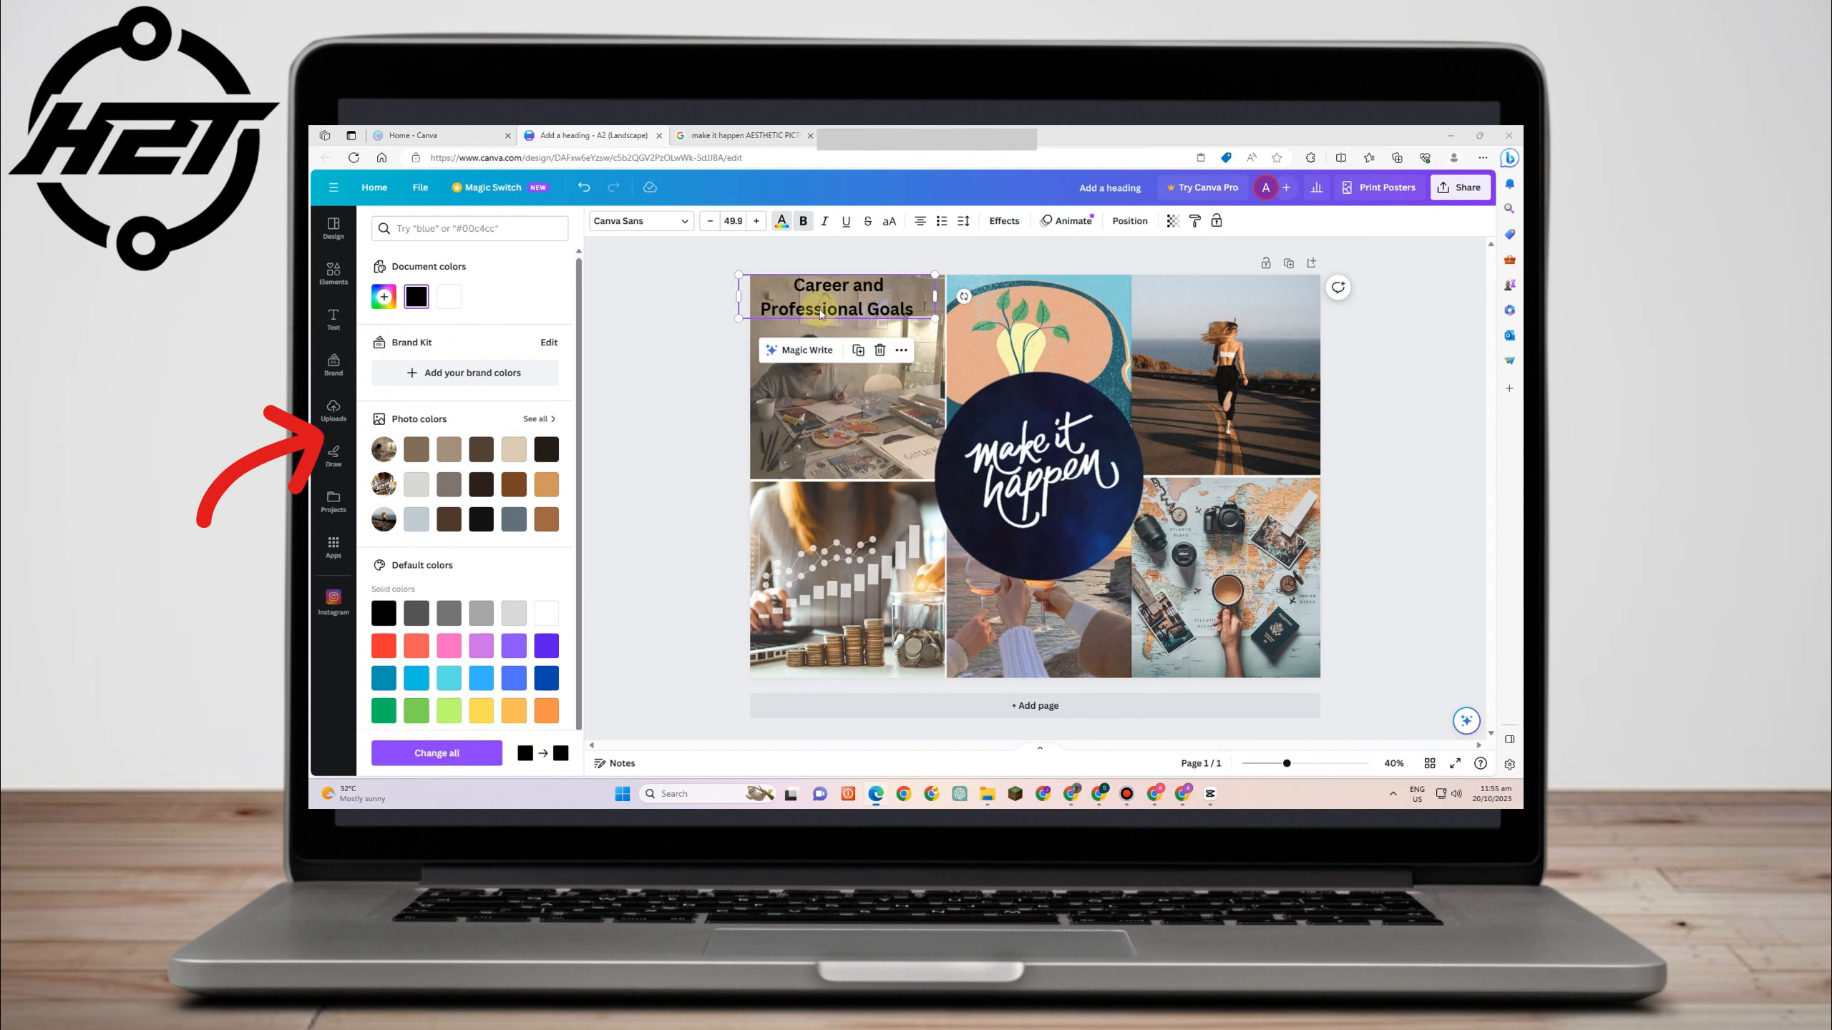
# - Color the heading text brown from the photo colors and toggle bold
pyautogui.moveTo(776, 287); pyautogui.dragTo(926, 300)
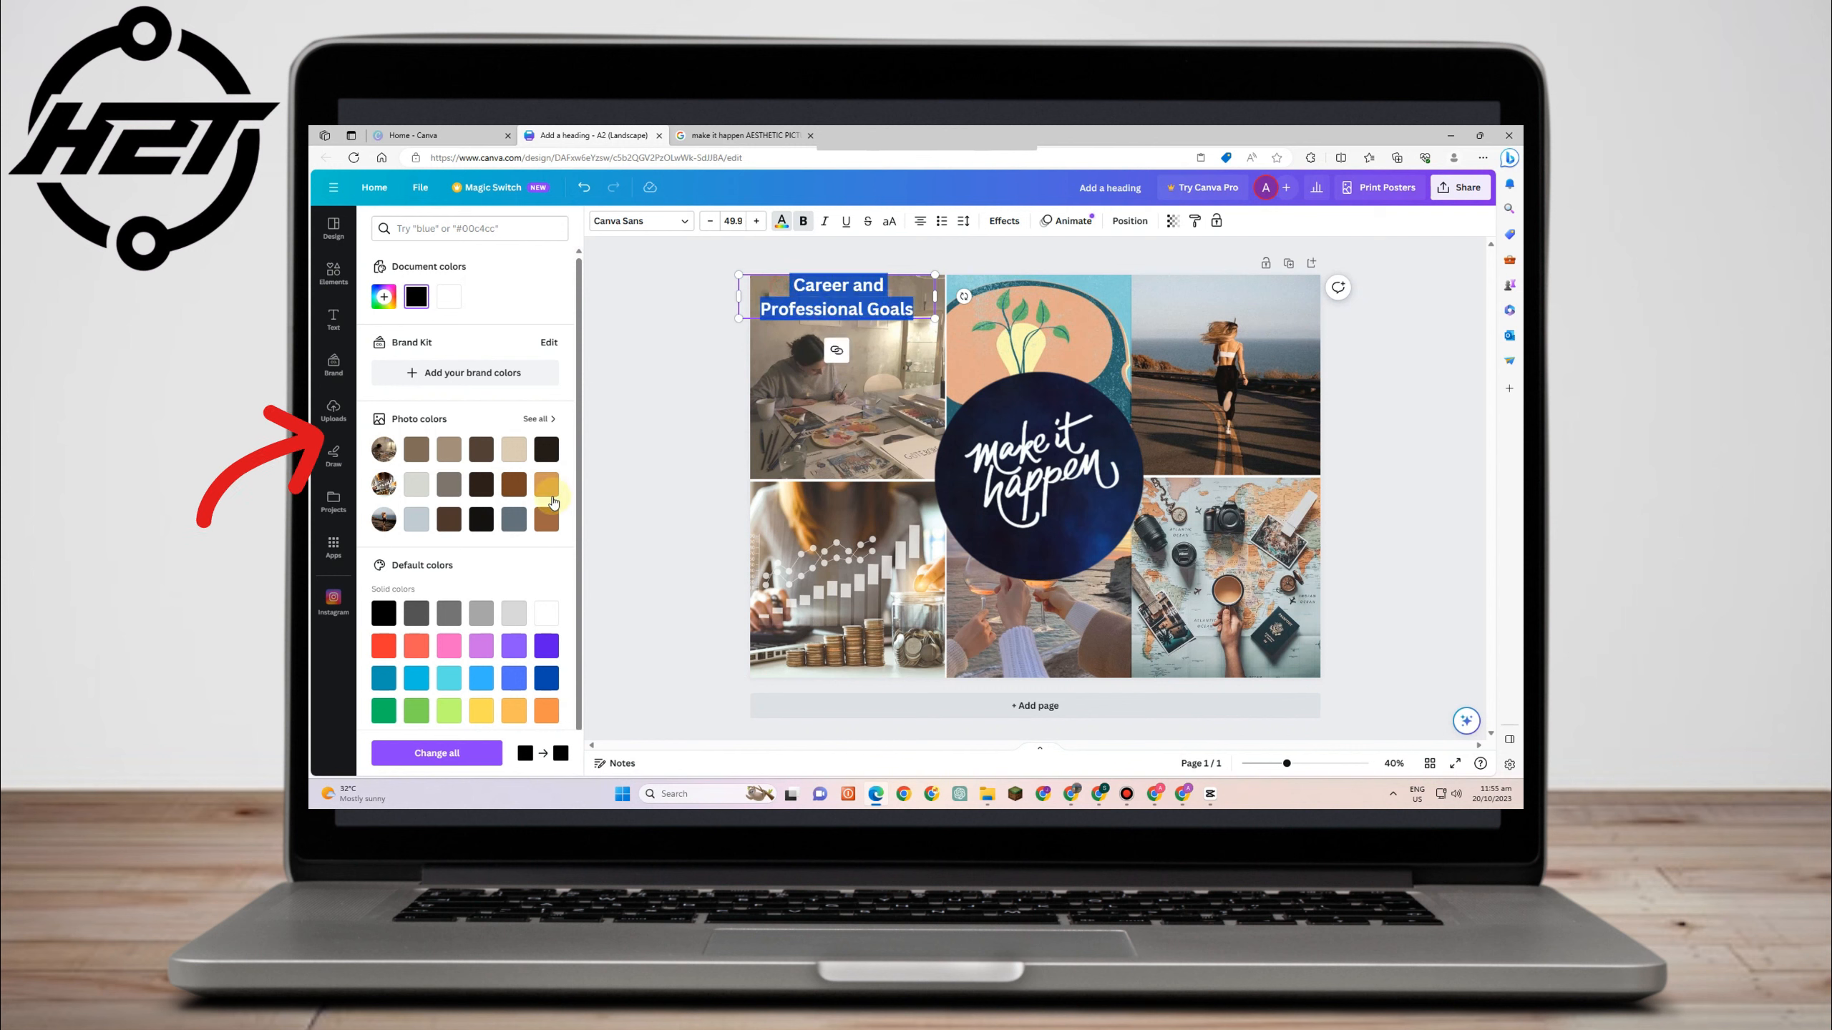
pyautogui.click(510, 491)
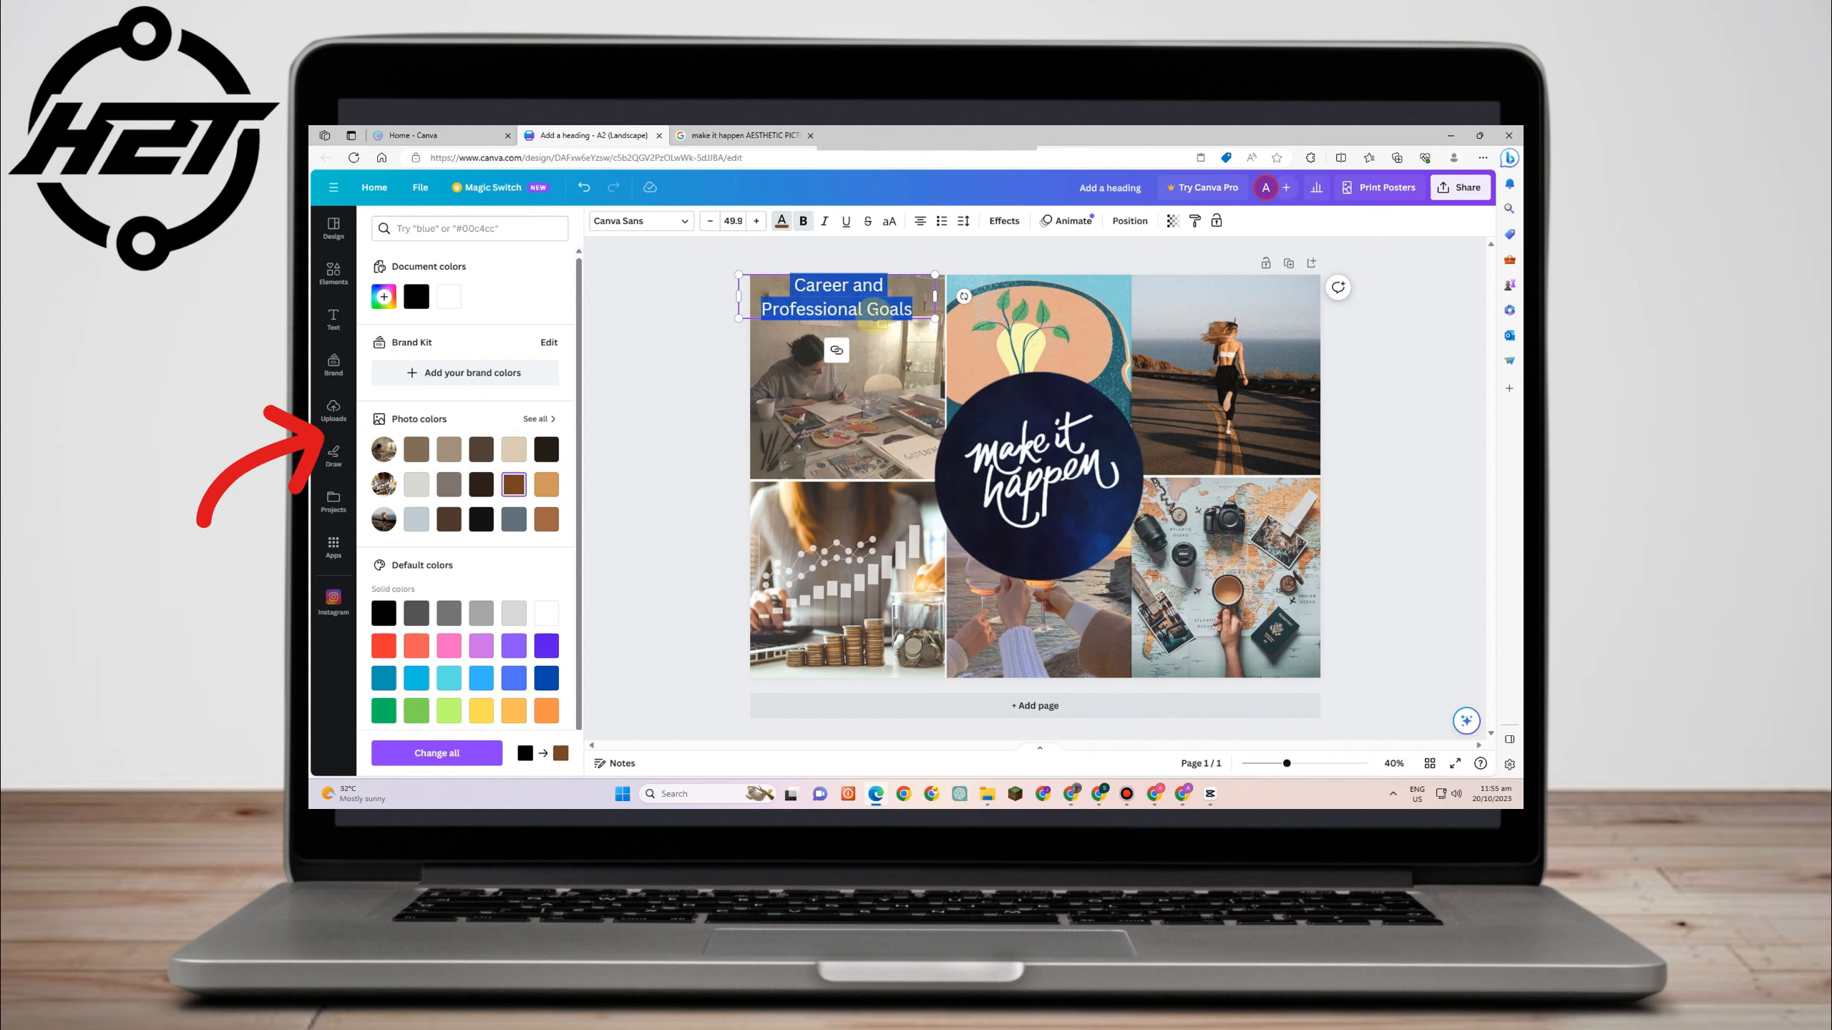
pyautogui.hotkey('ctrl', 'b')
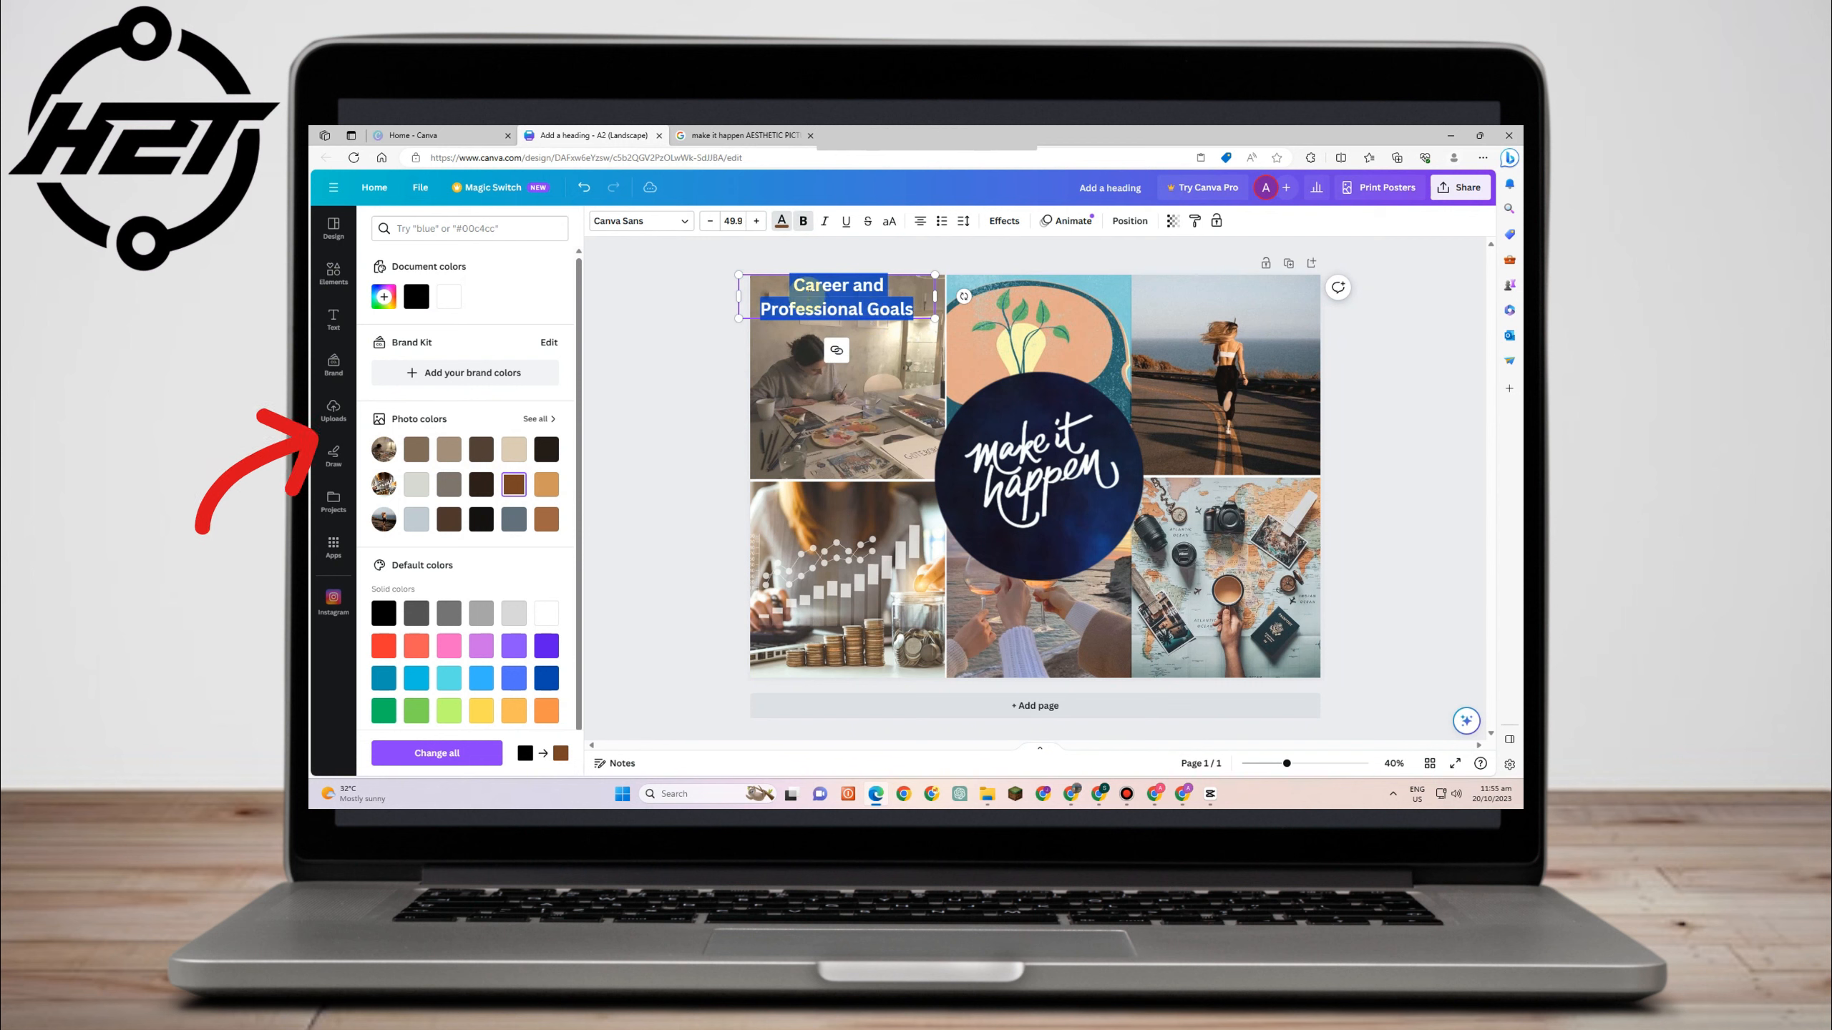
# - Change the heading font to Helvetica World and reselect the heading text
pyautogui.click(686, 224)
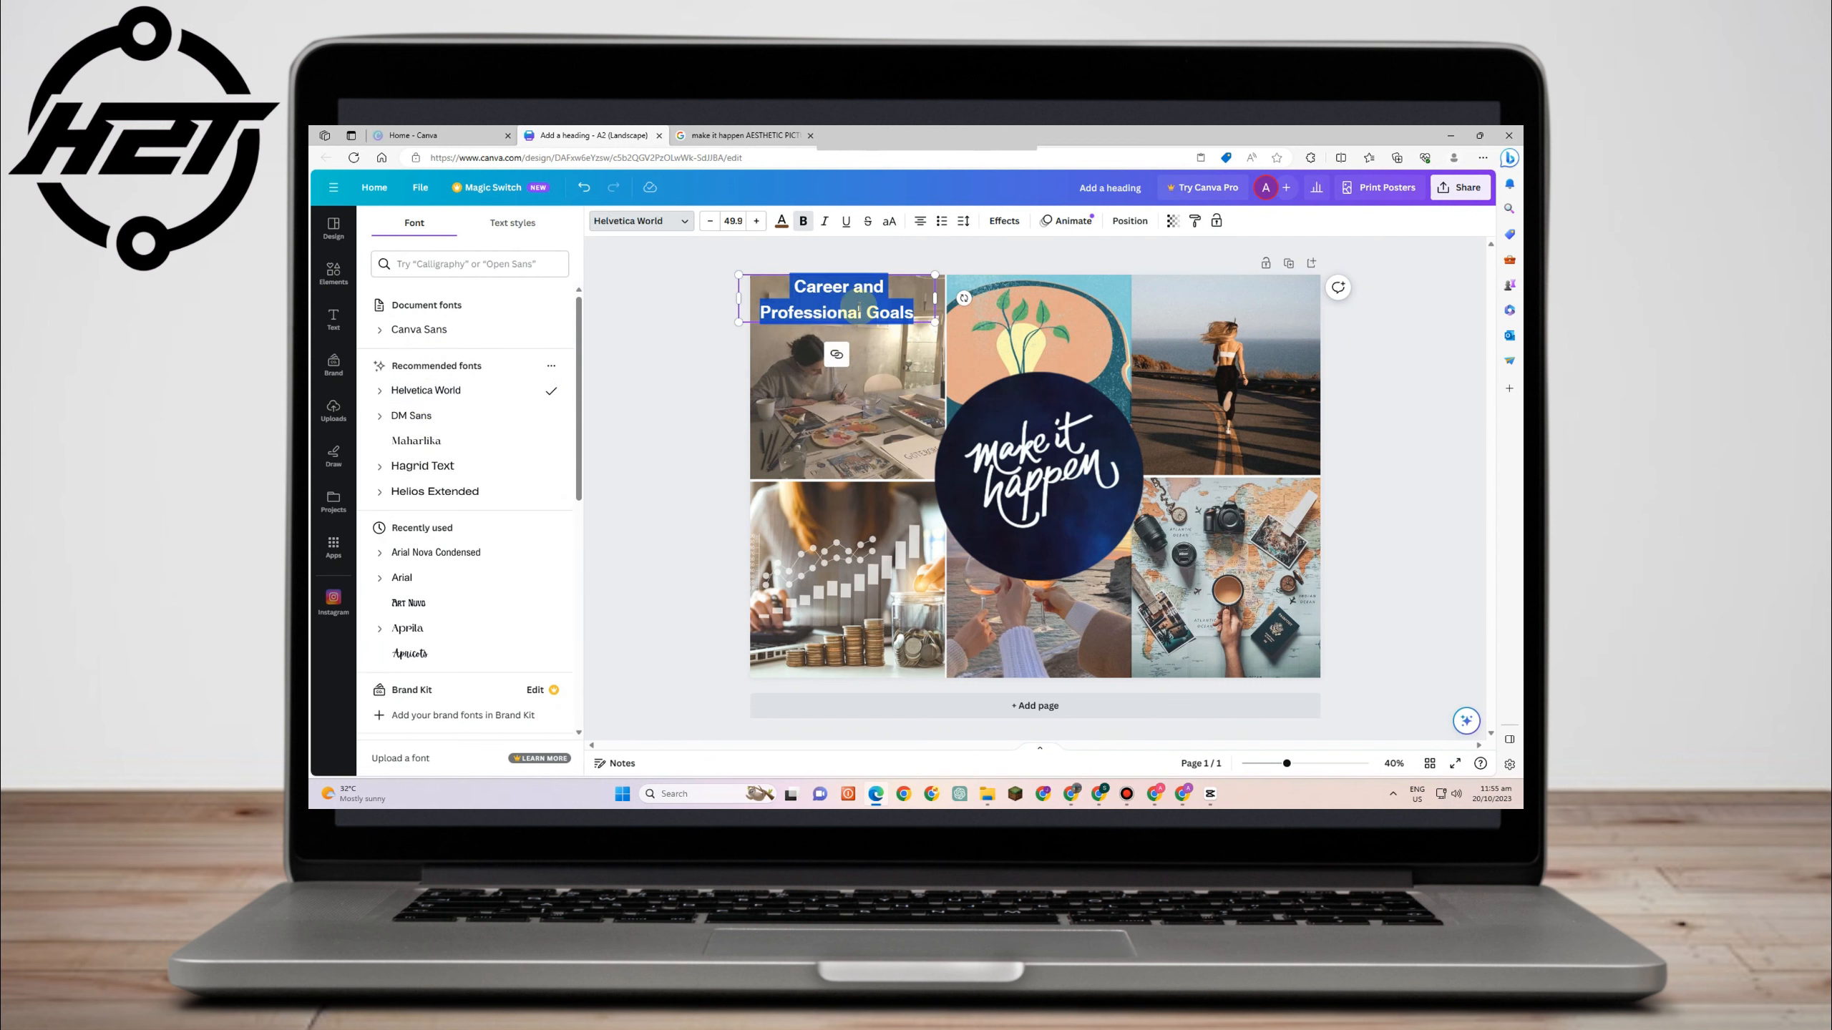
pyautogui.click(1383, 332)
pyautogui.click(825, 296)
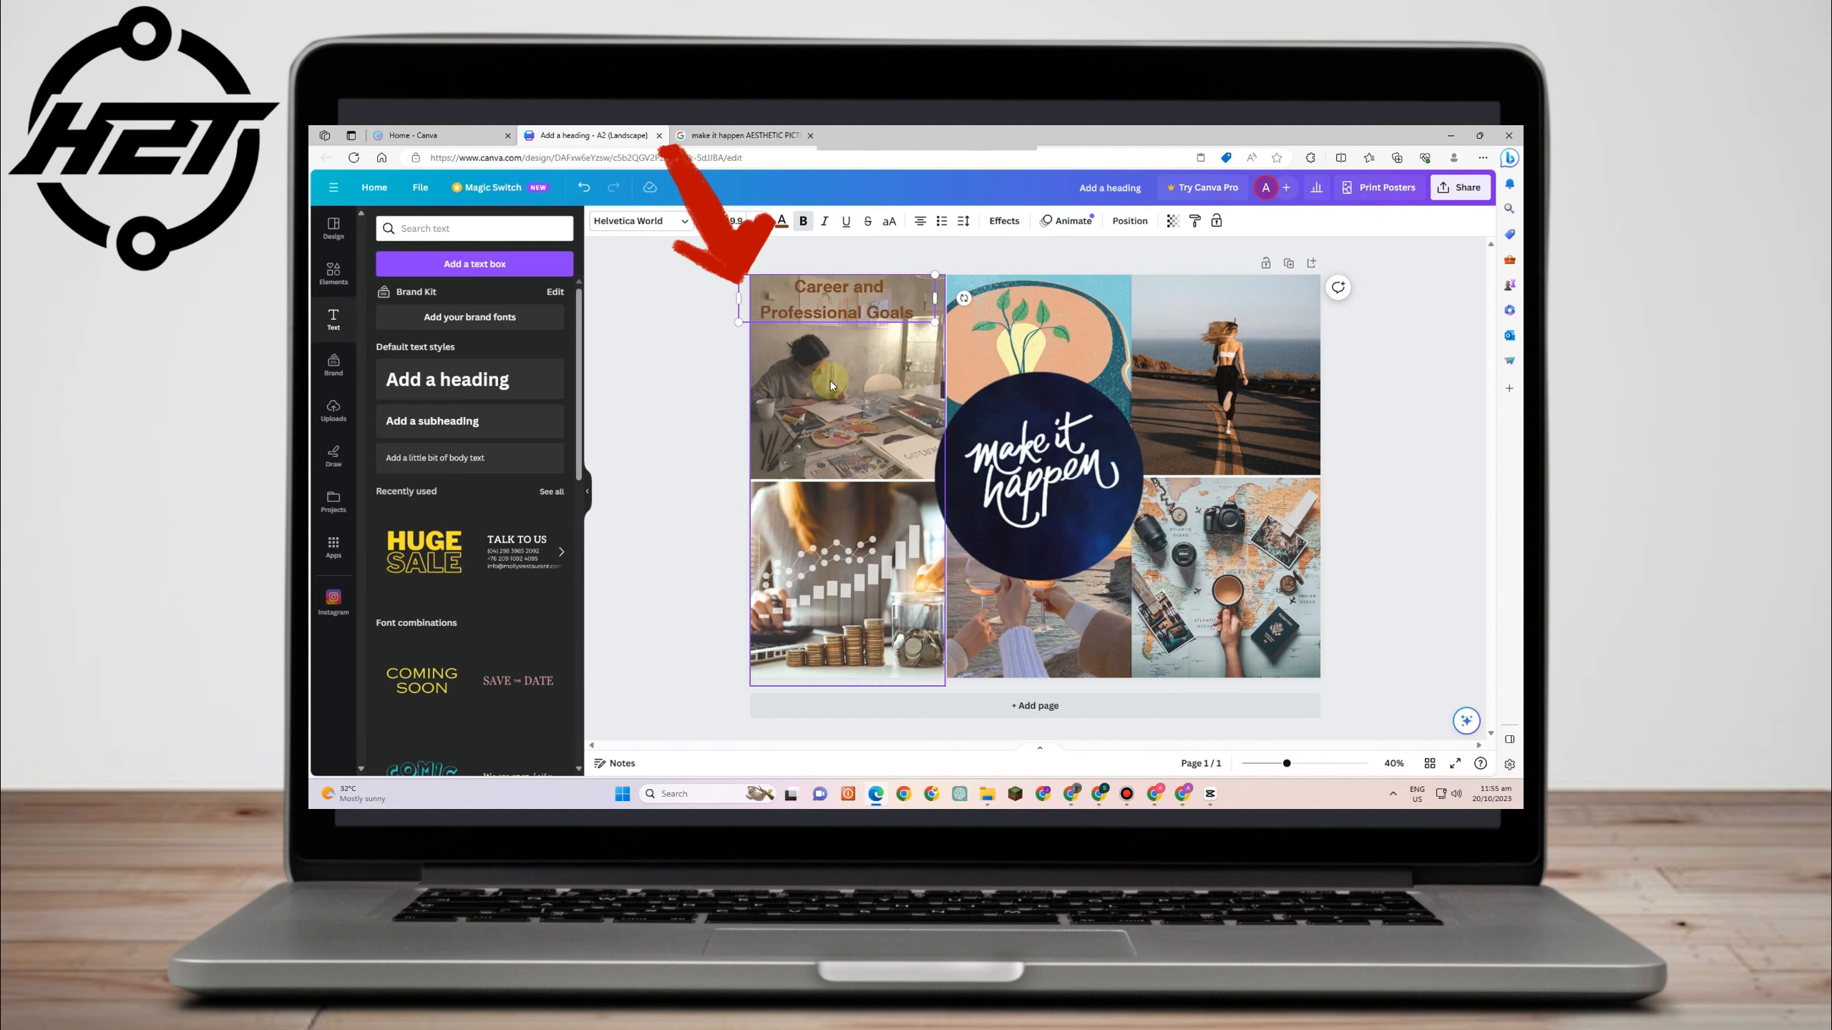
pyautogui.moveTo(826, 296); pyautogui.dragTo(920, 314)
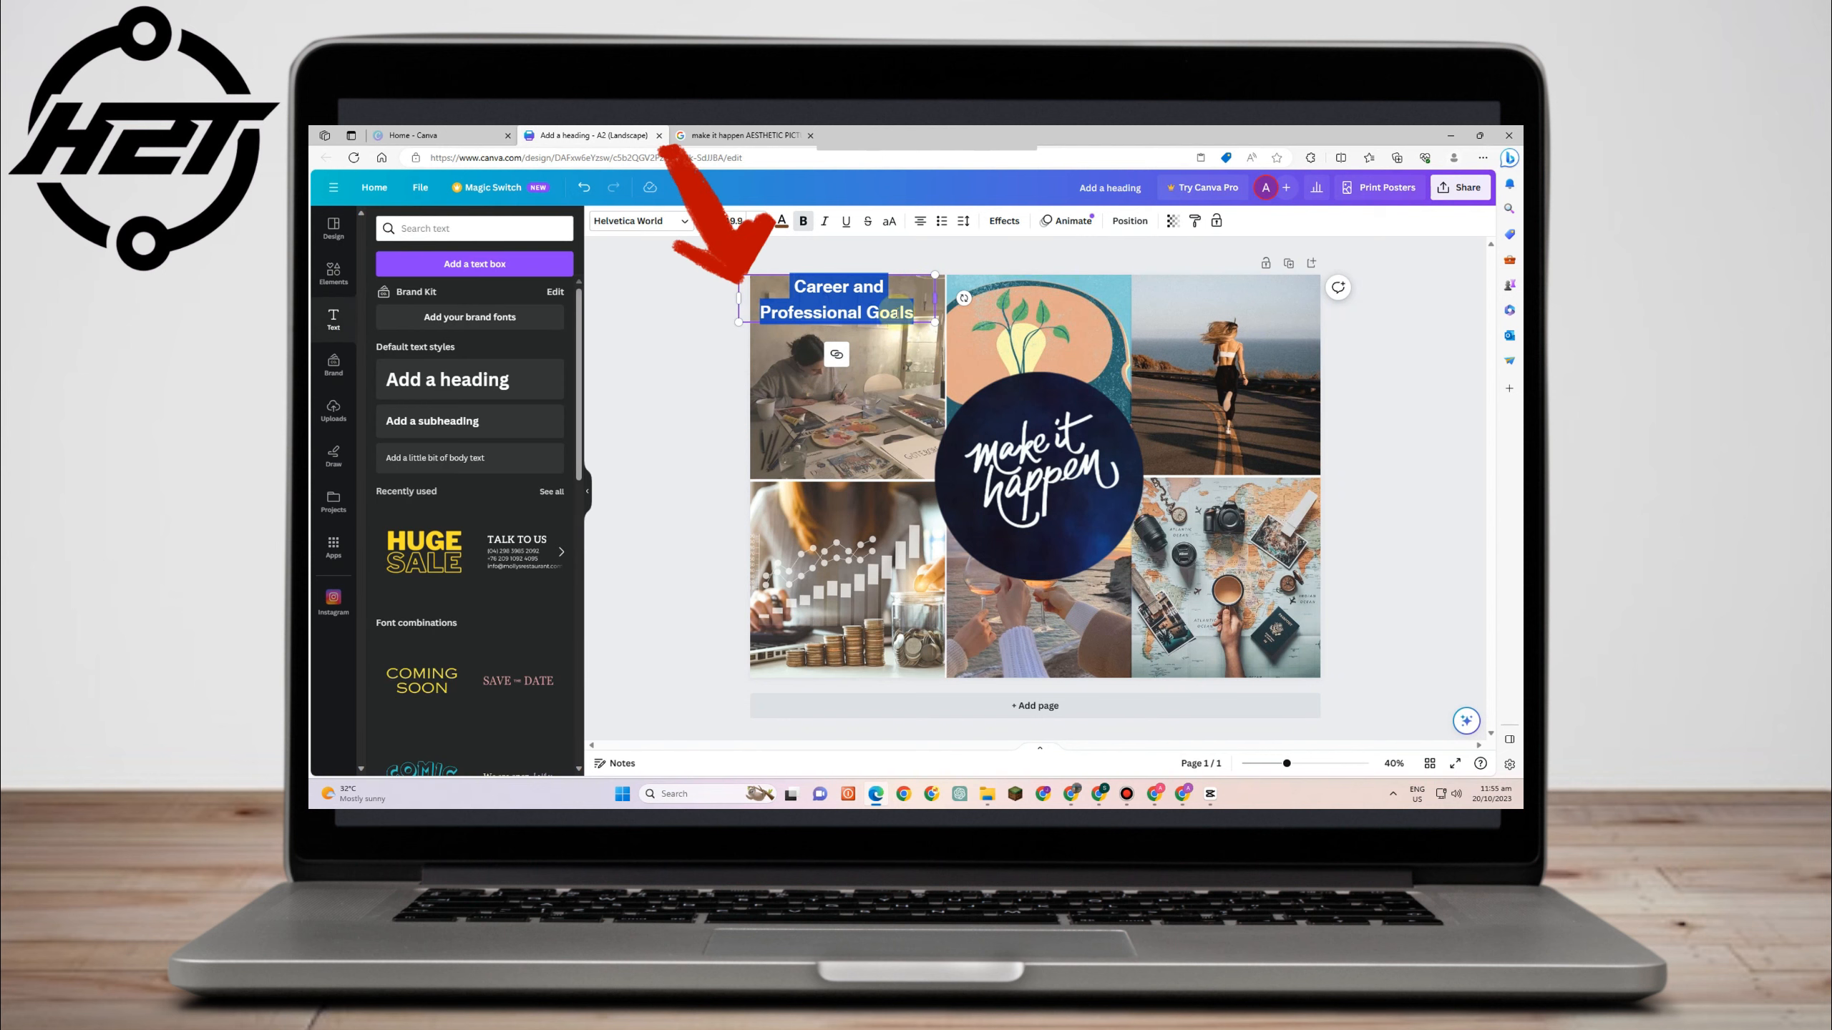
# - Apply a white Outline effect to the heading and raise its thickness to 128
pyautogui.click(1015, 228)
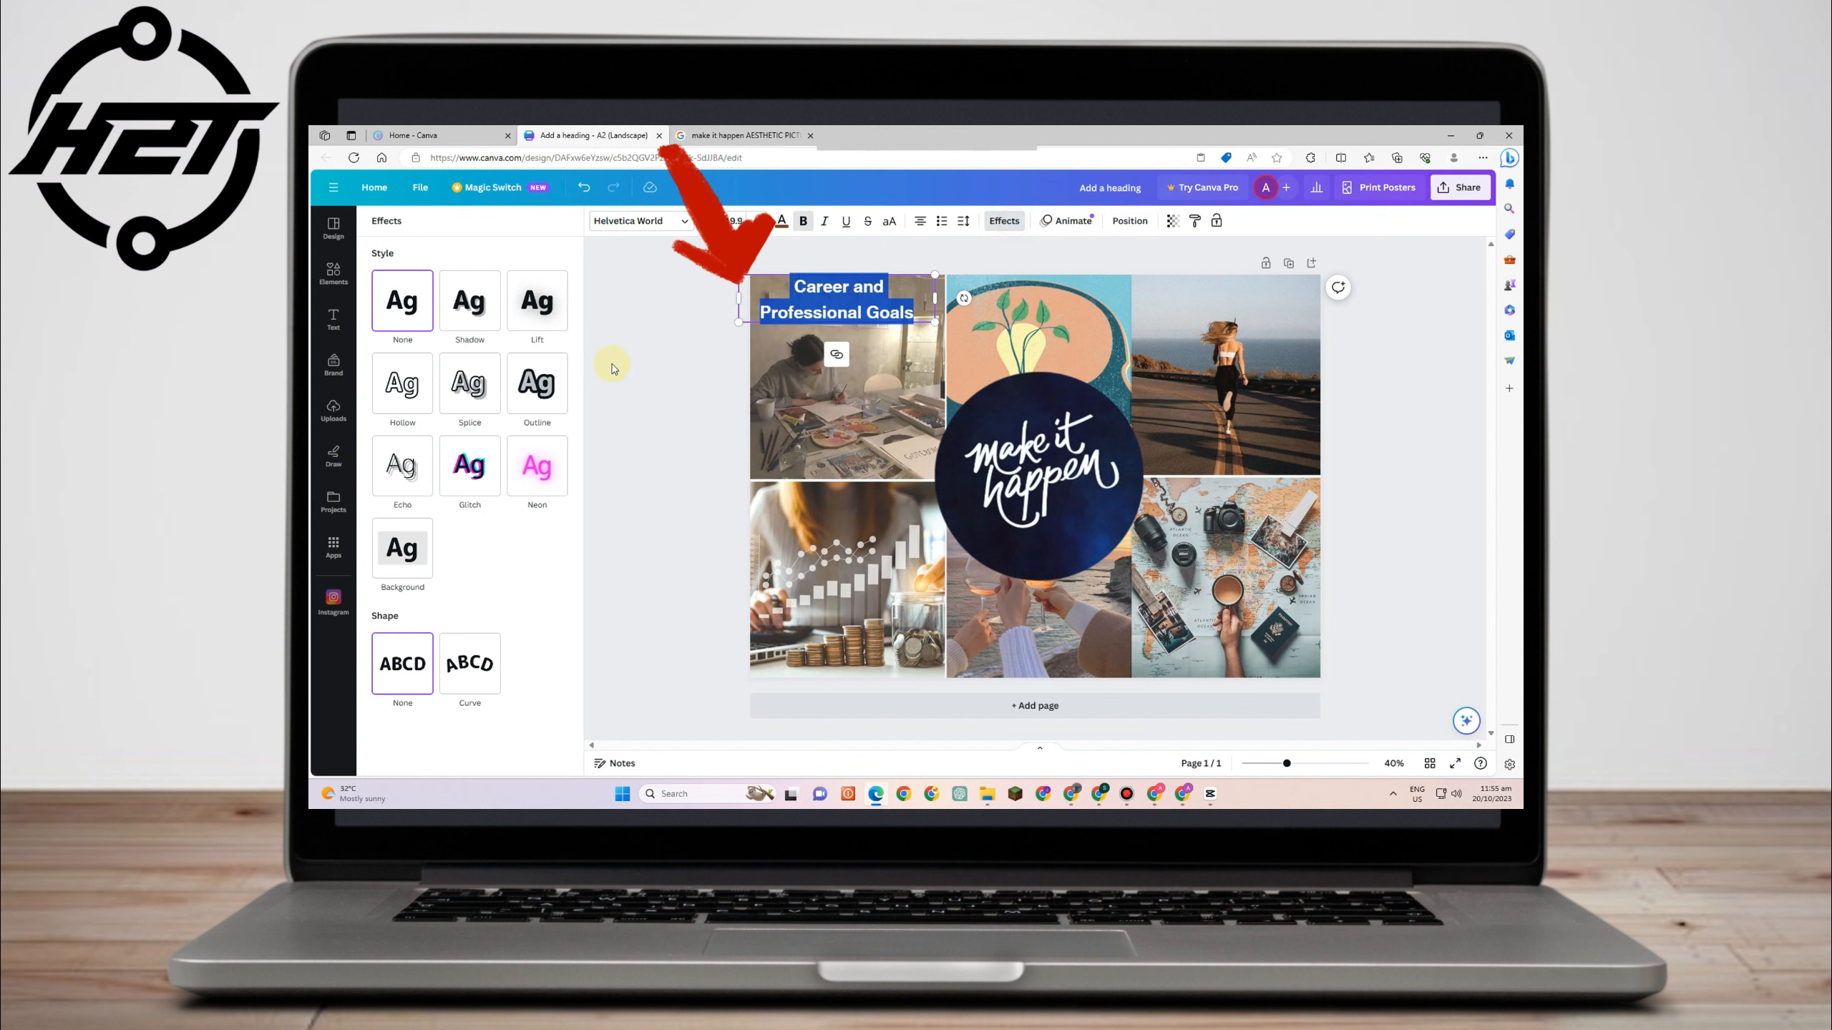
pyautogui.click(548, 391)
pyautogui.click(548, 478)
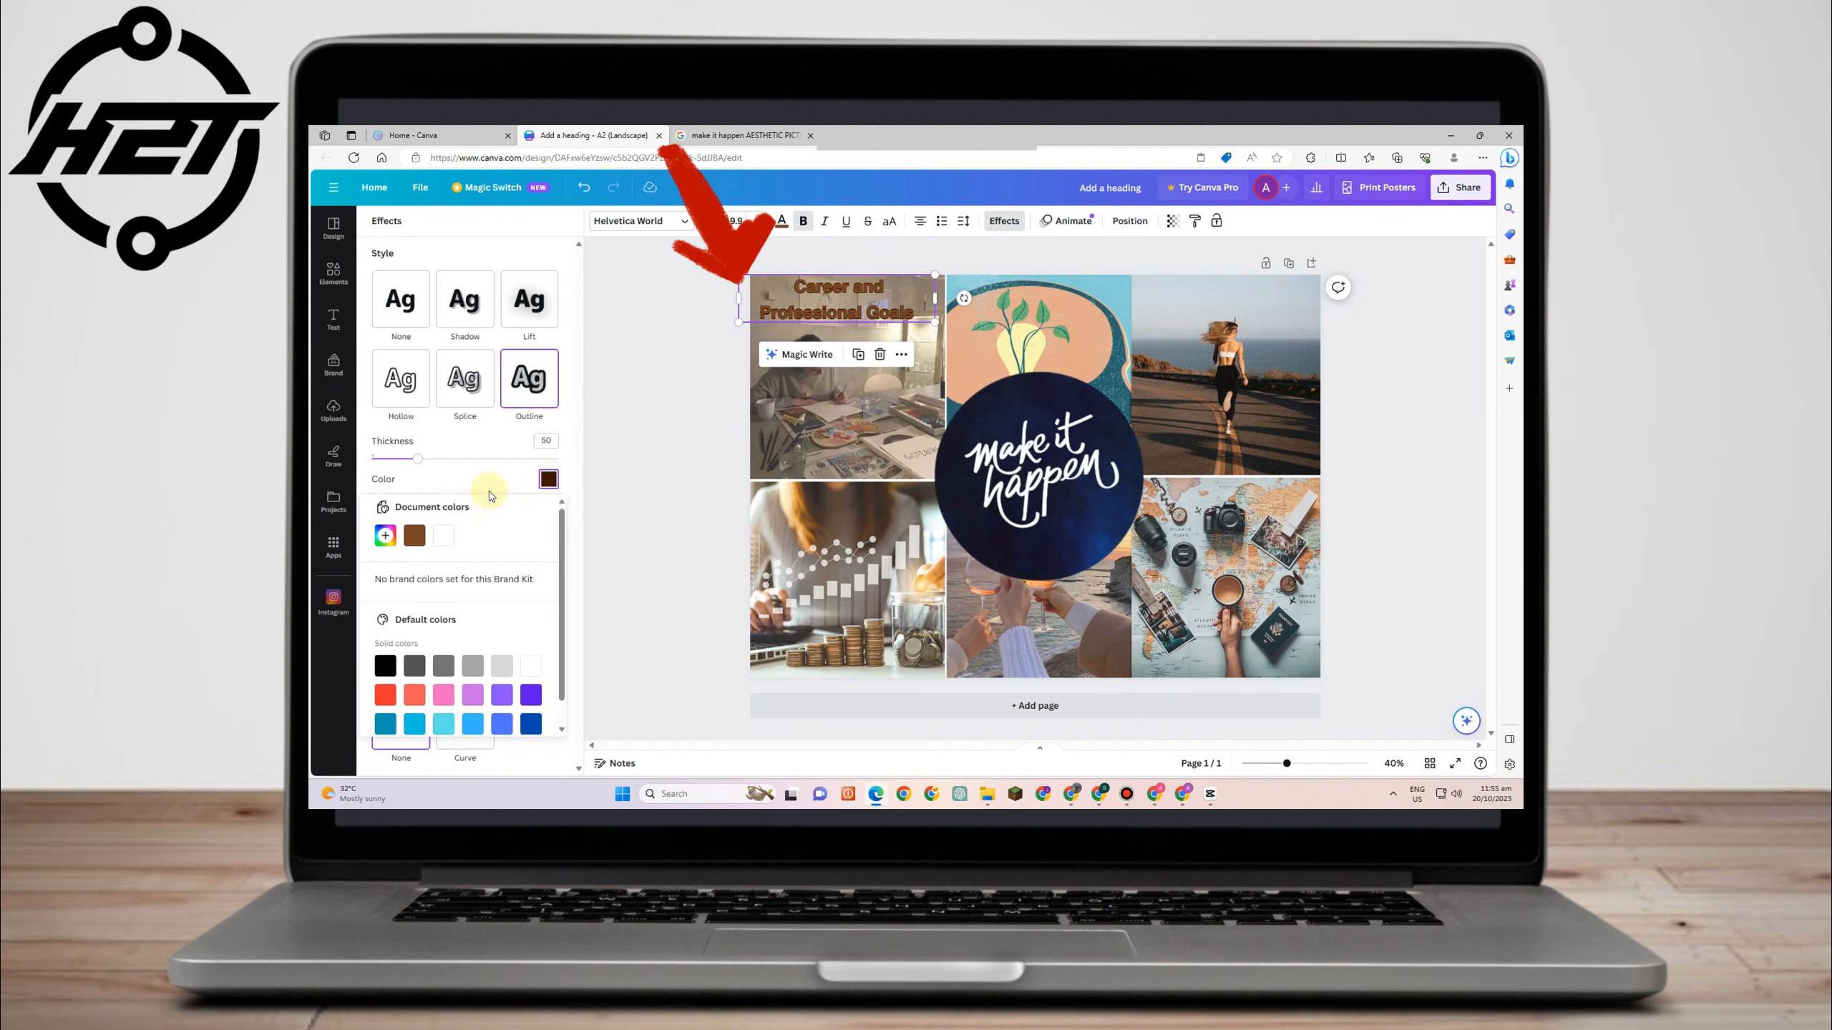
pyautogui.click(531, 674)
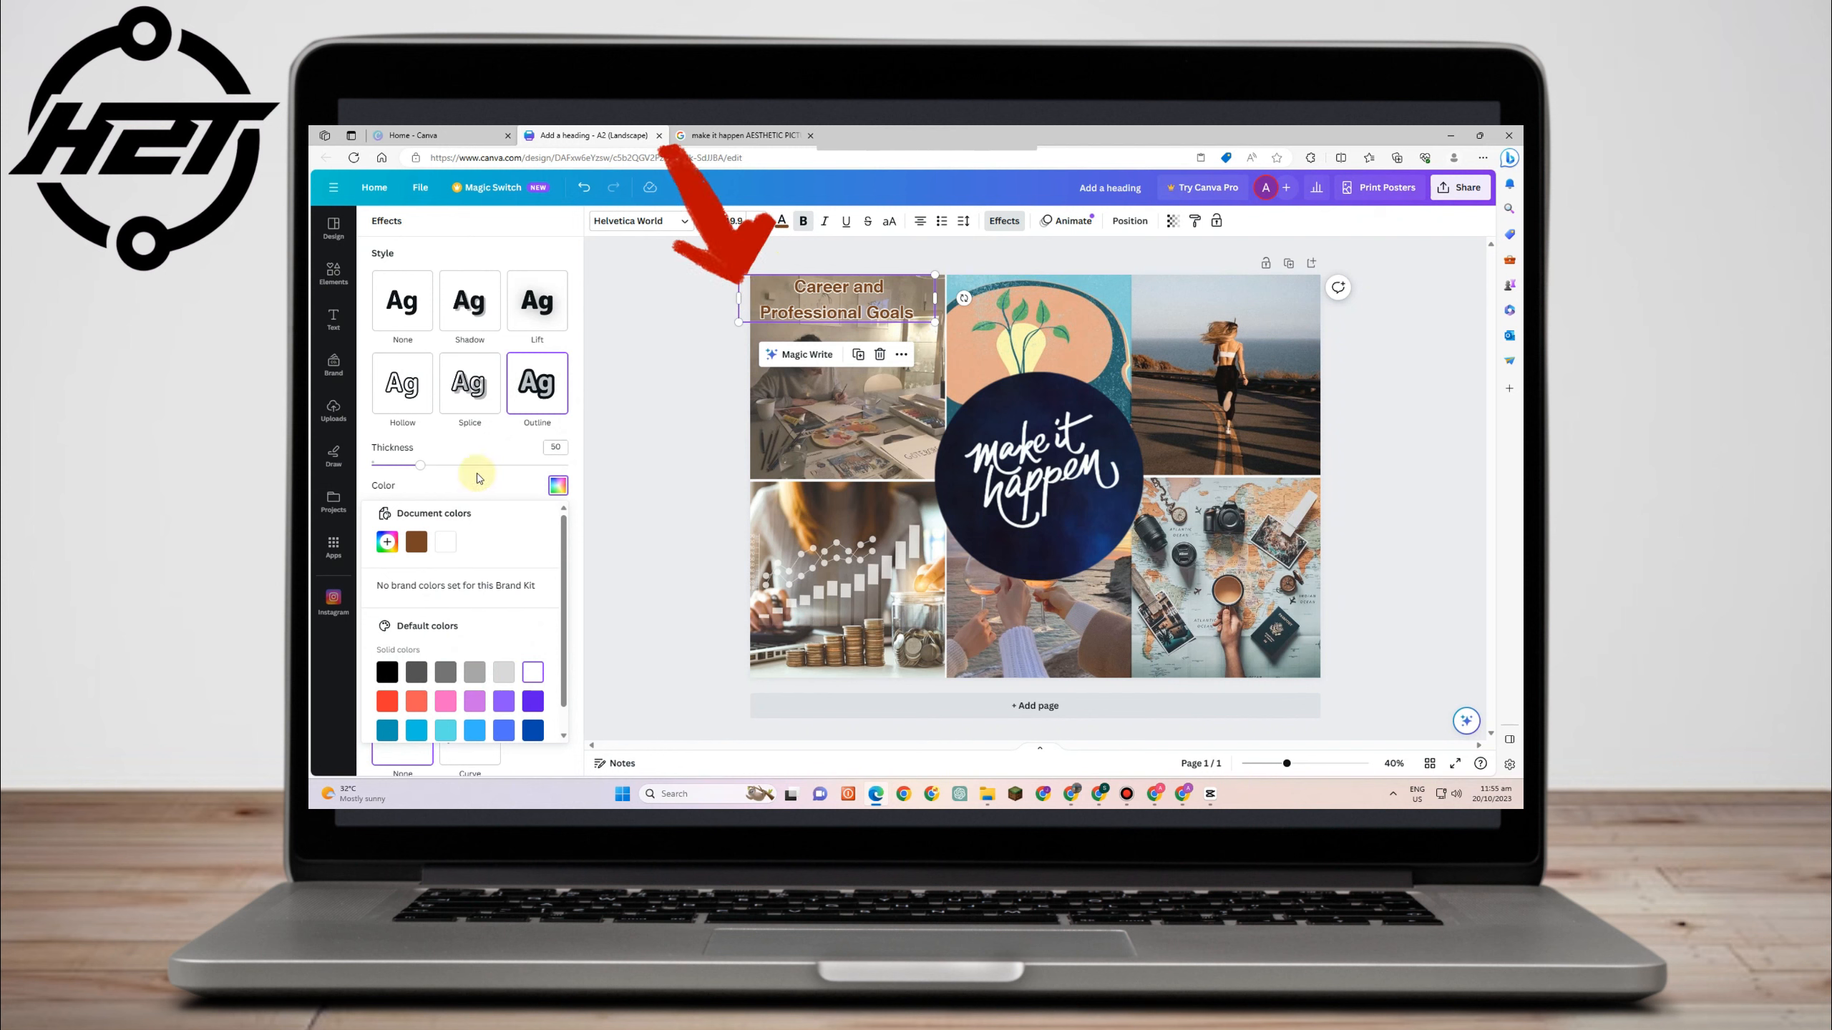
pyautogui.moveTo(424, 474); pyautogui.dragTo(505, 466)
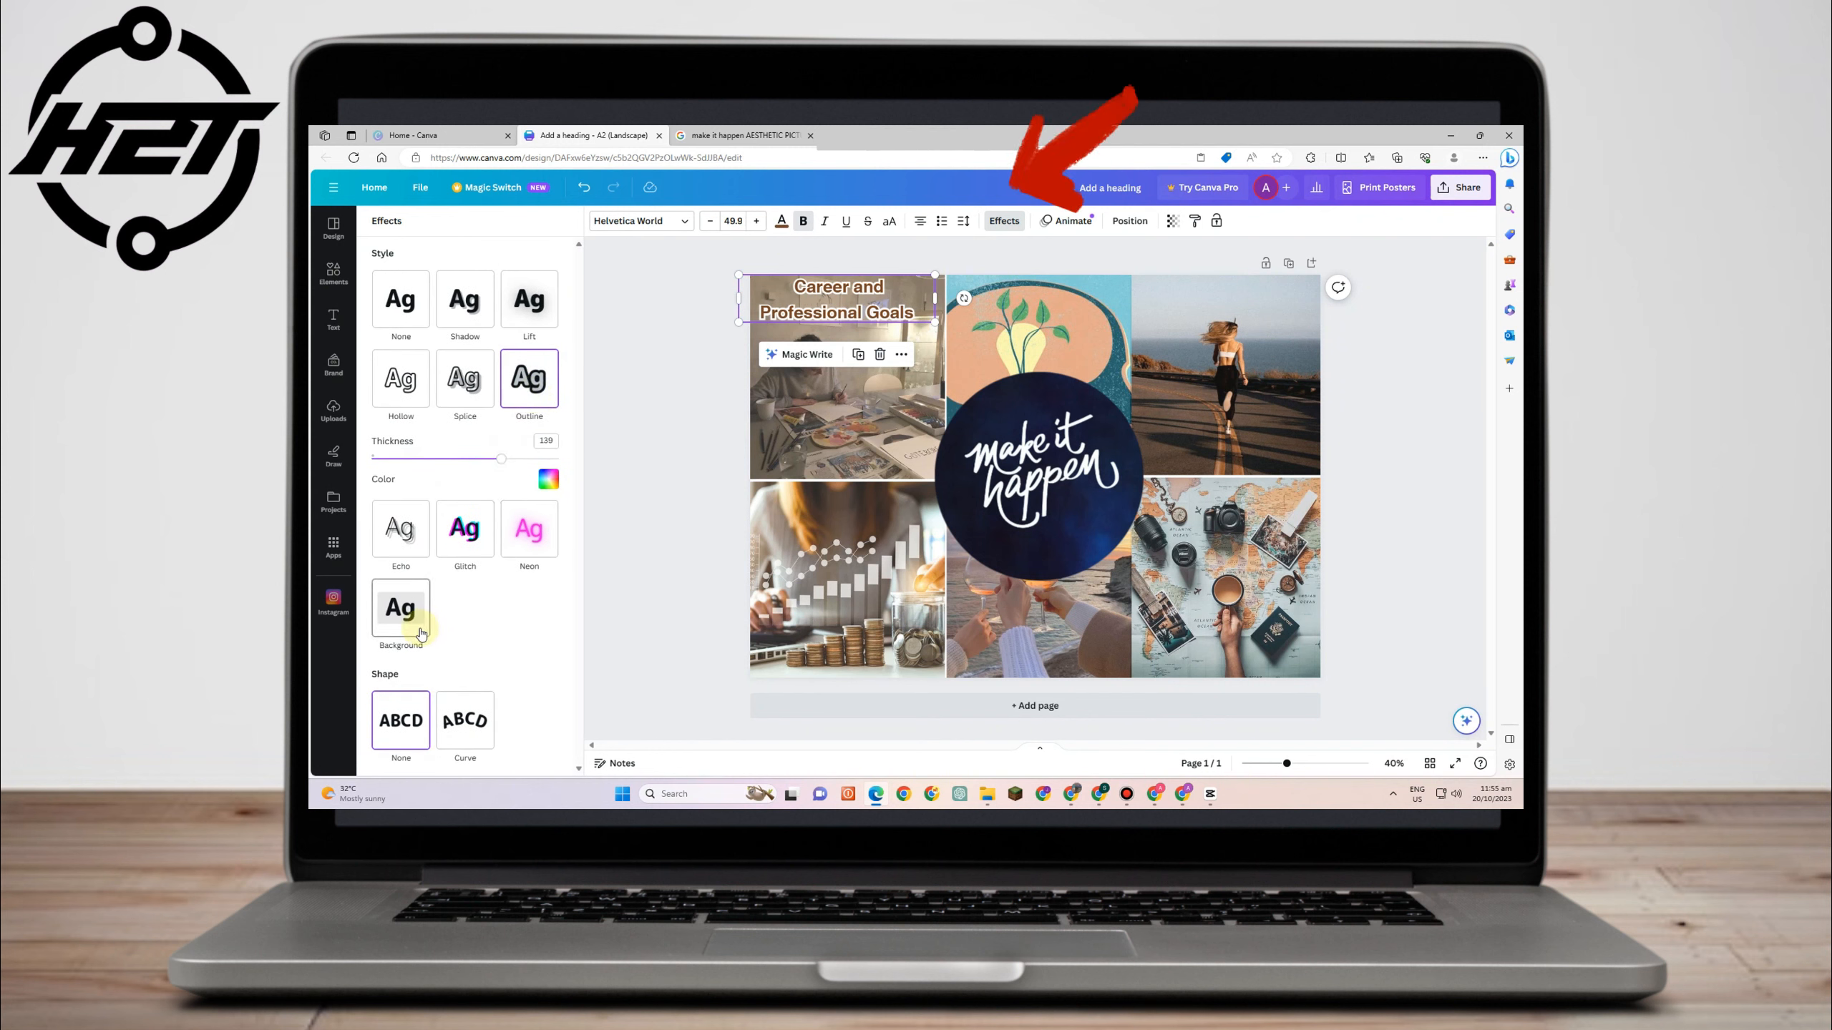
# - Apply a Background effect to the heading, adjusting its roundness, spread and color
pyautogui.click(403, 610)
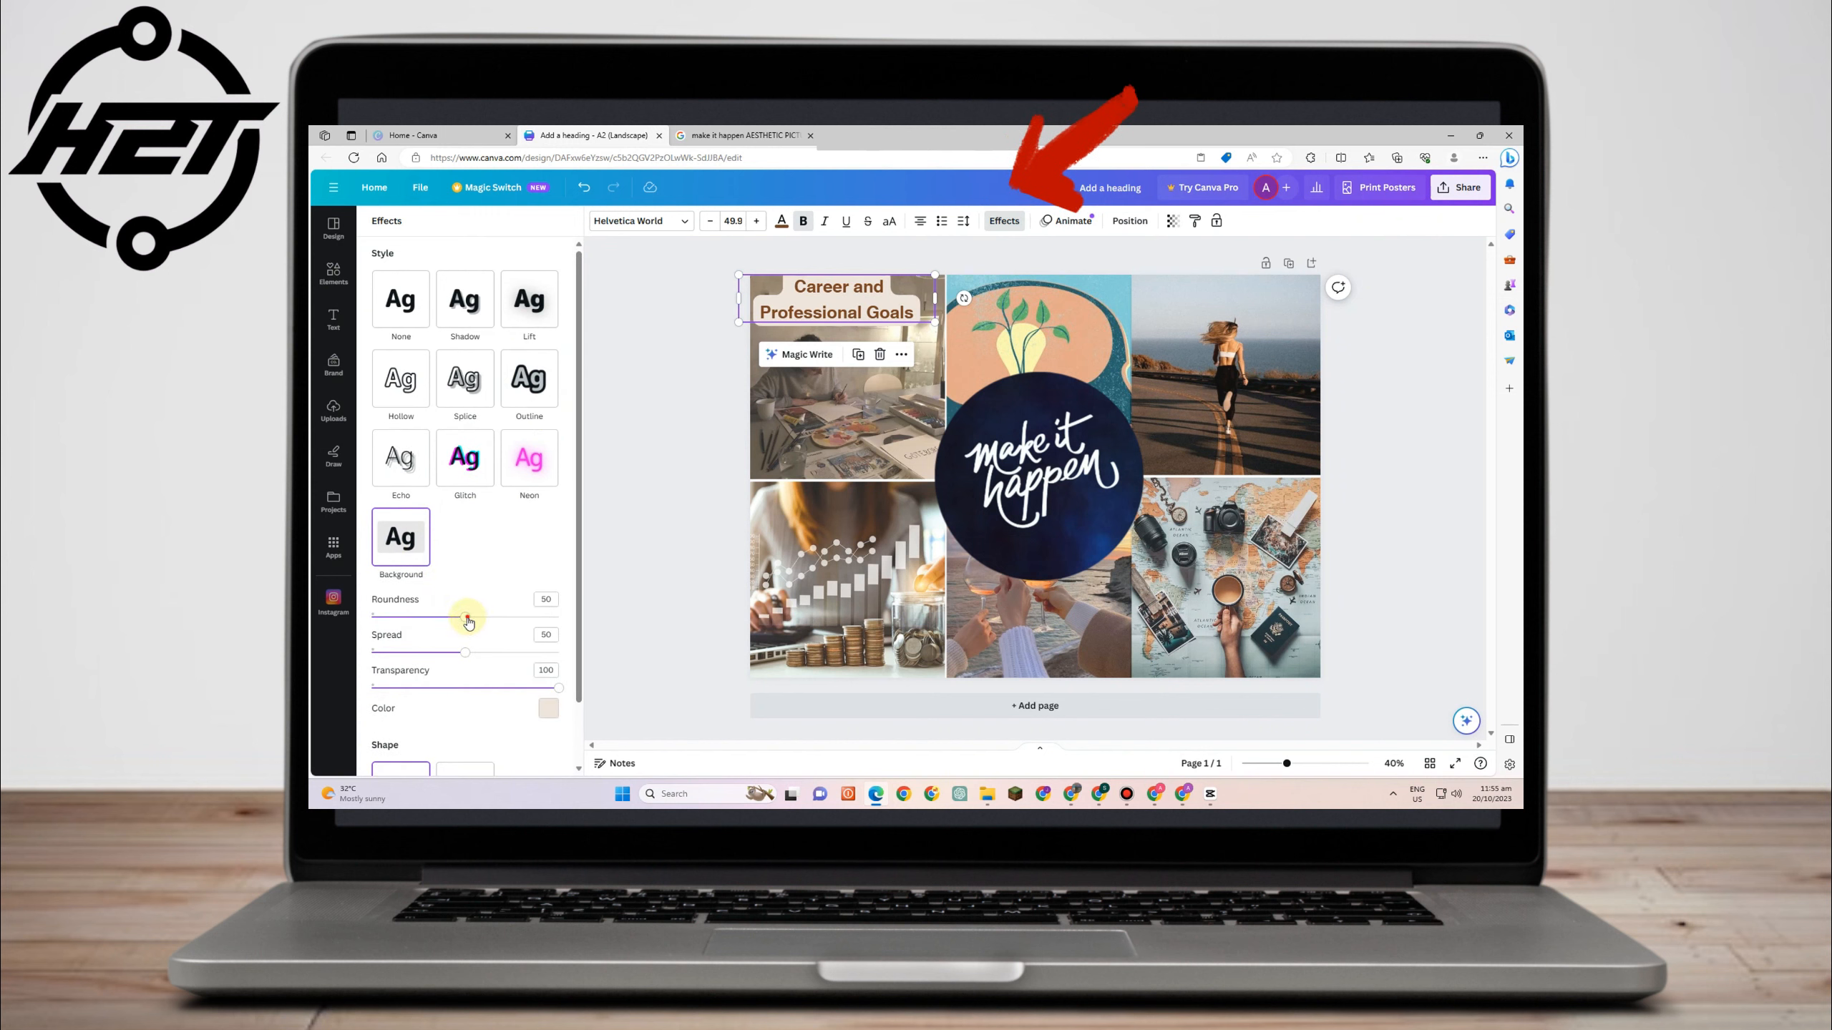
pyautogui.moveTo(465, 617); pyautogui.dragTo(376, 615)
pyautogui.moveTo(466, 653); pyautogui.dragTo(642, 654)
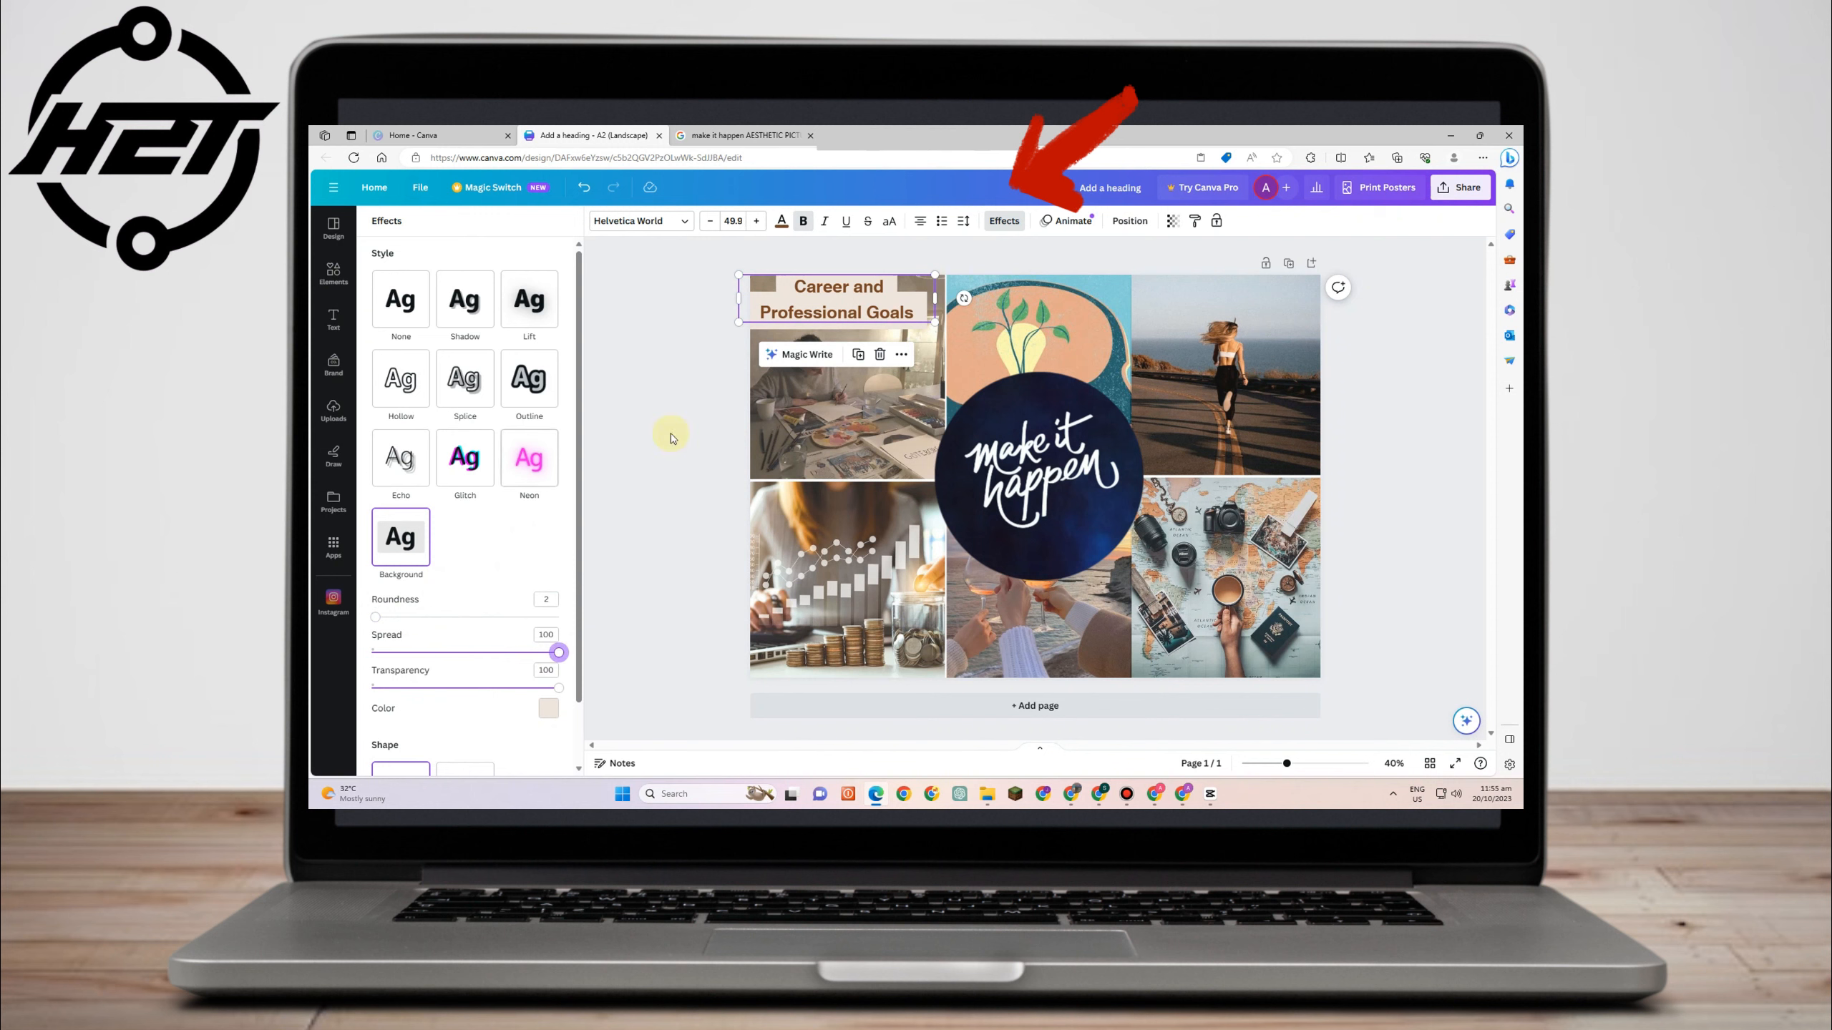
pyautogui.click(415, 533)
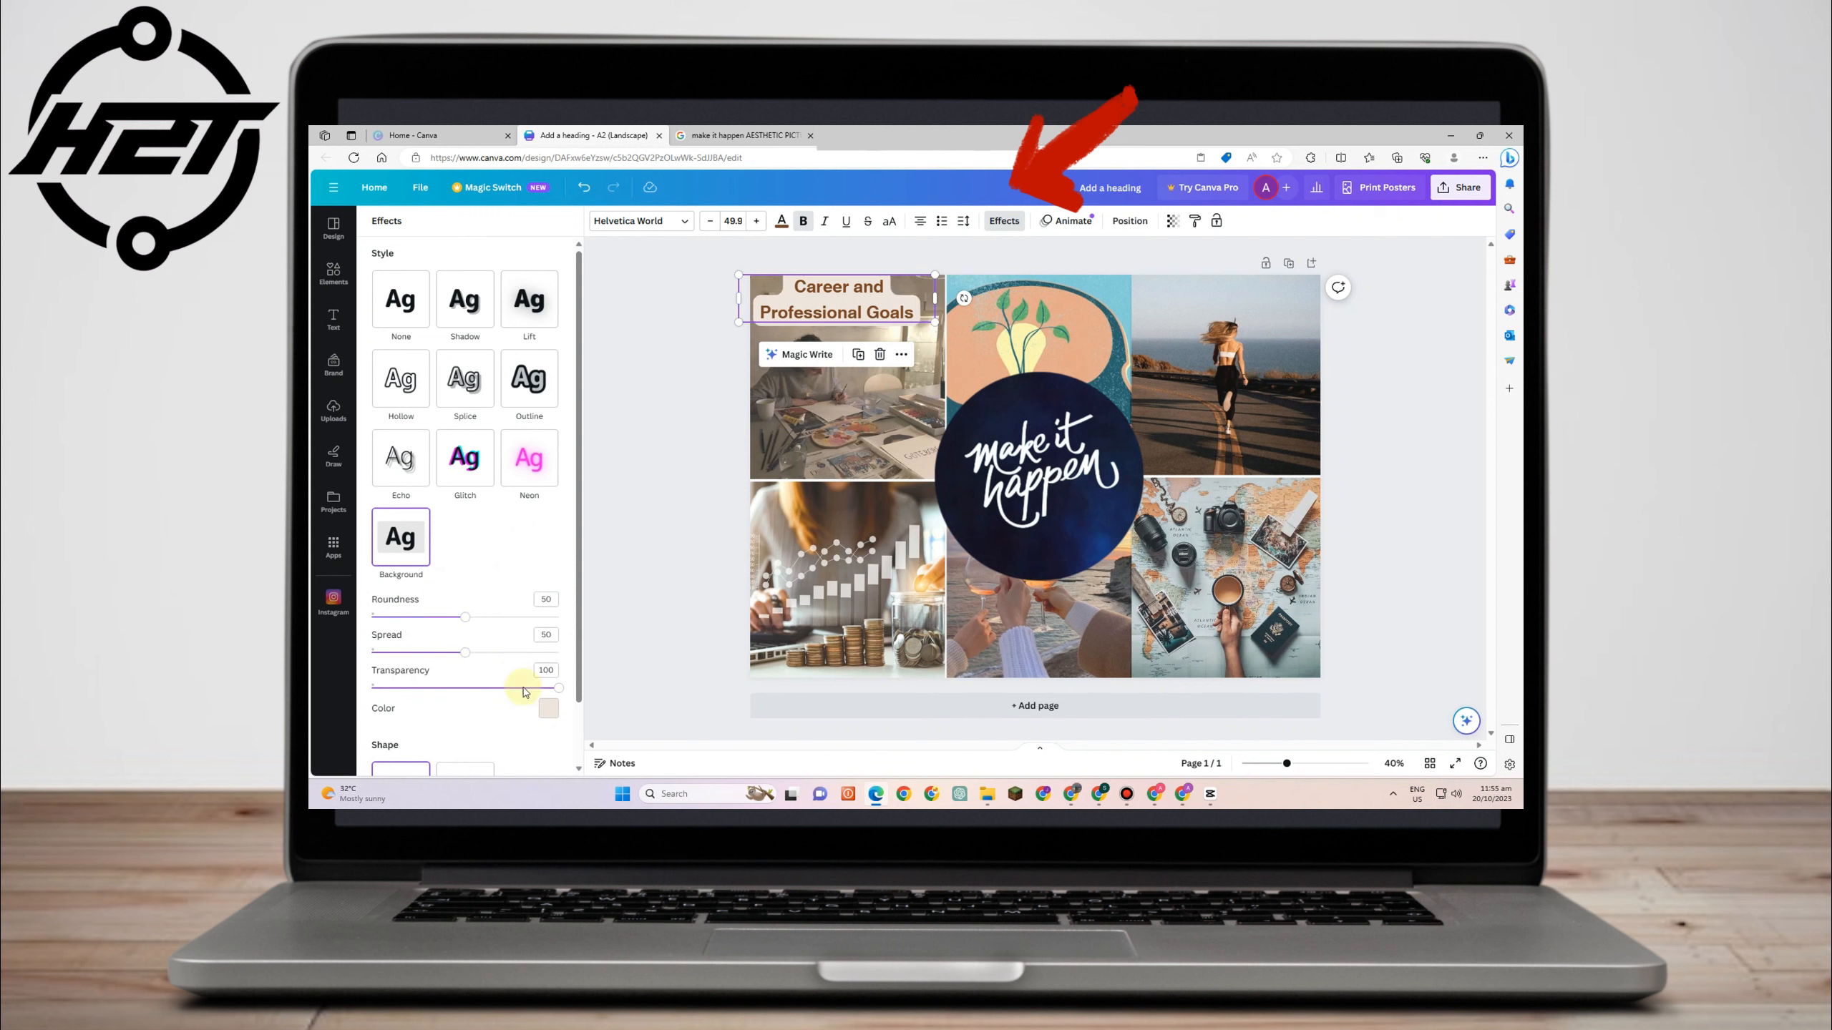
pyautogui.click(539, 711)
pyautogui.click(531, 680)
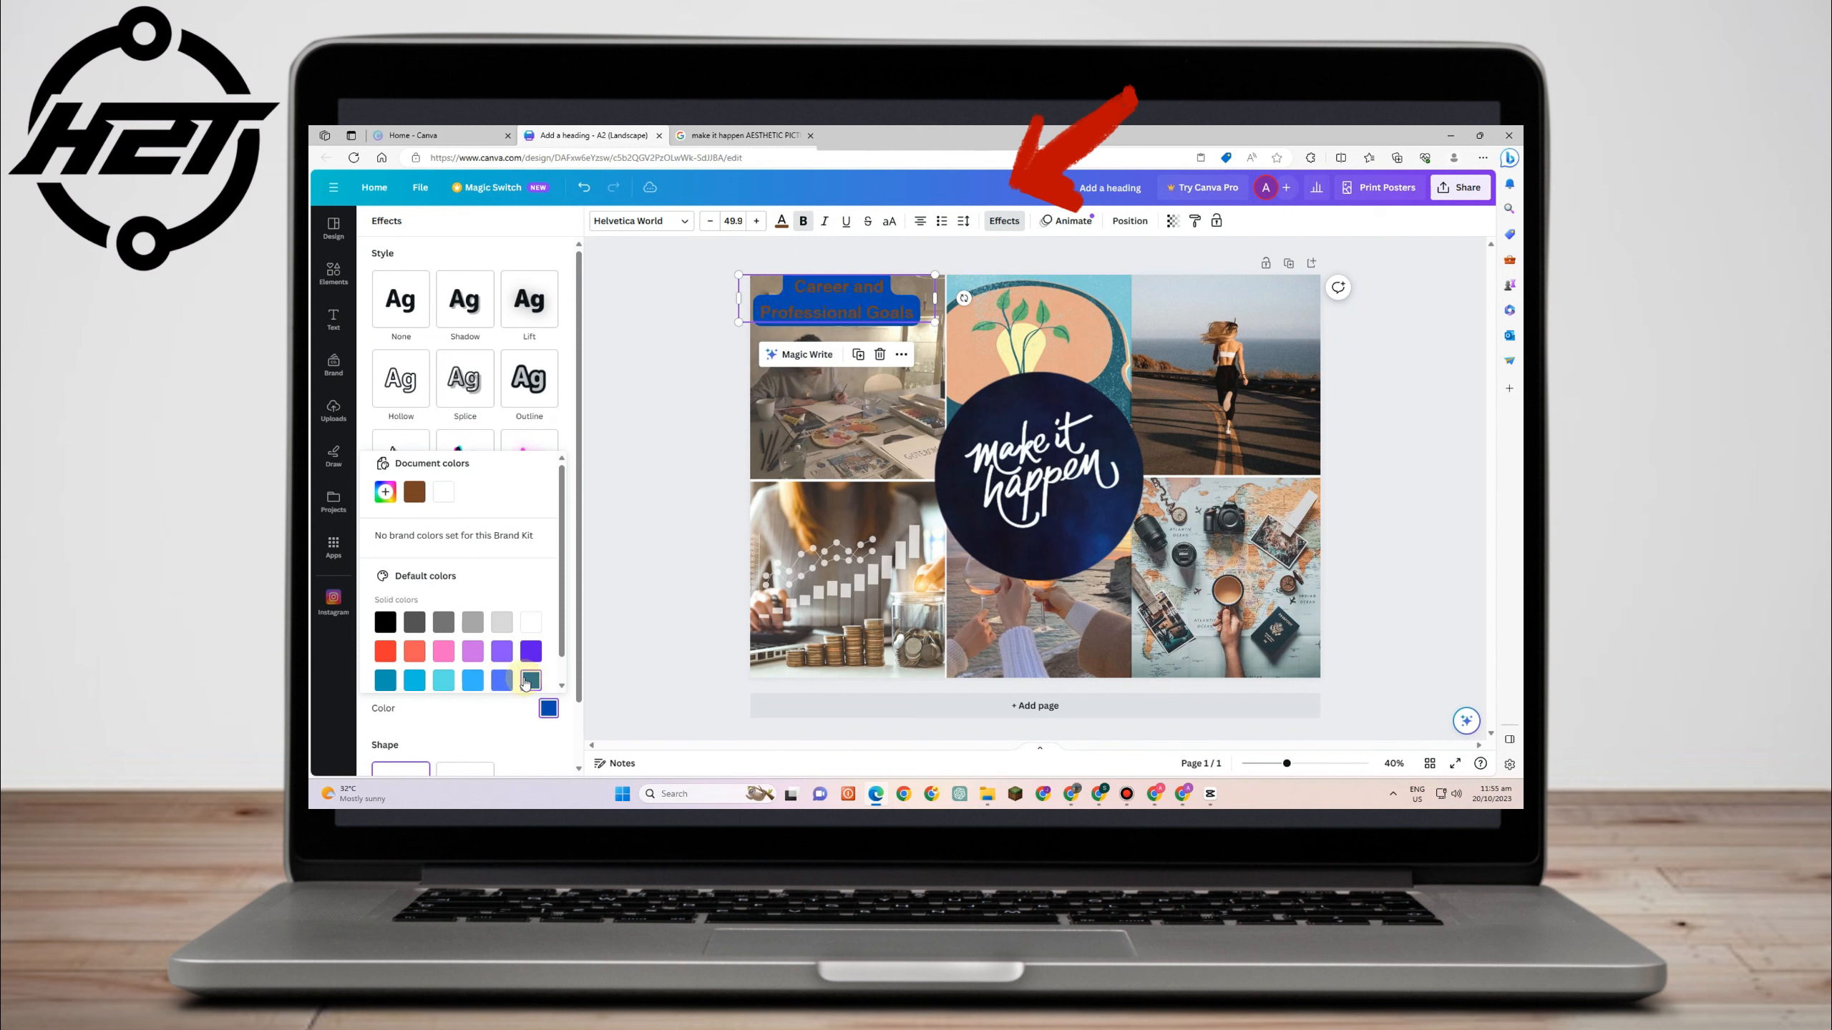
pyautogui.click(502, 680)
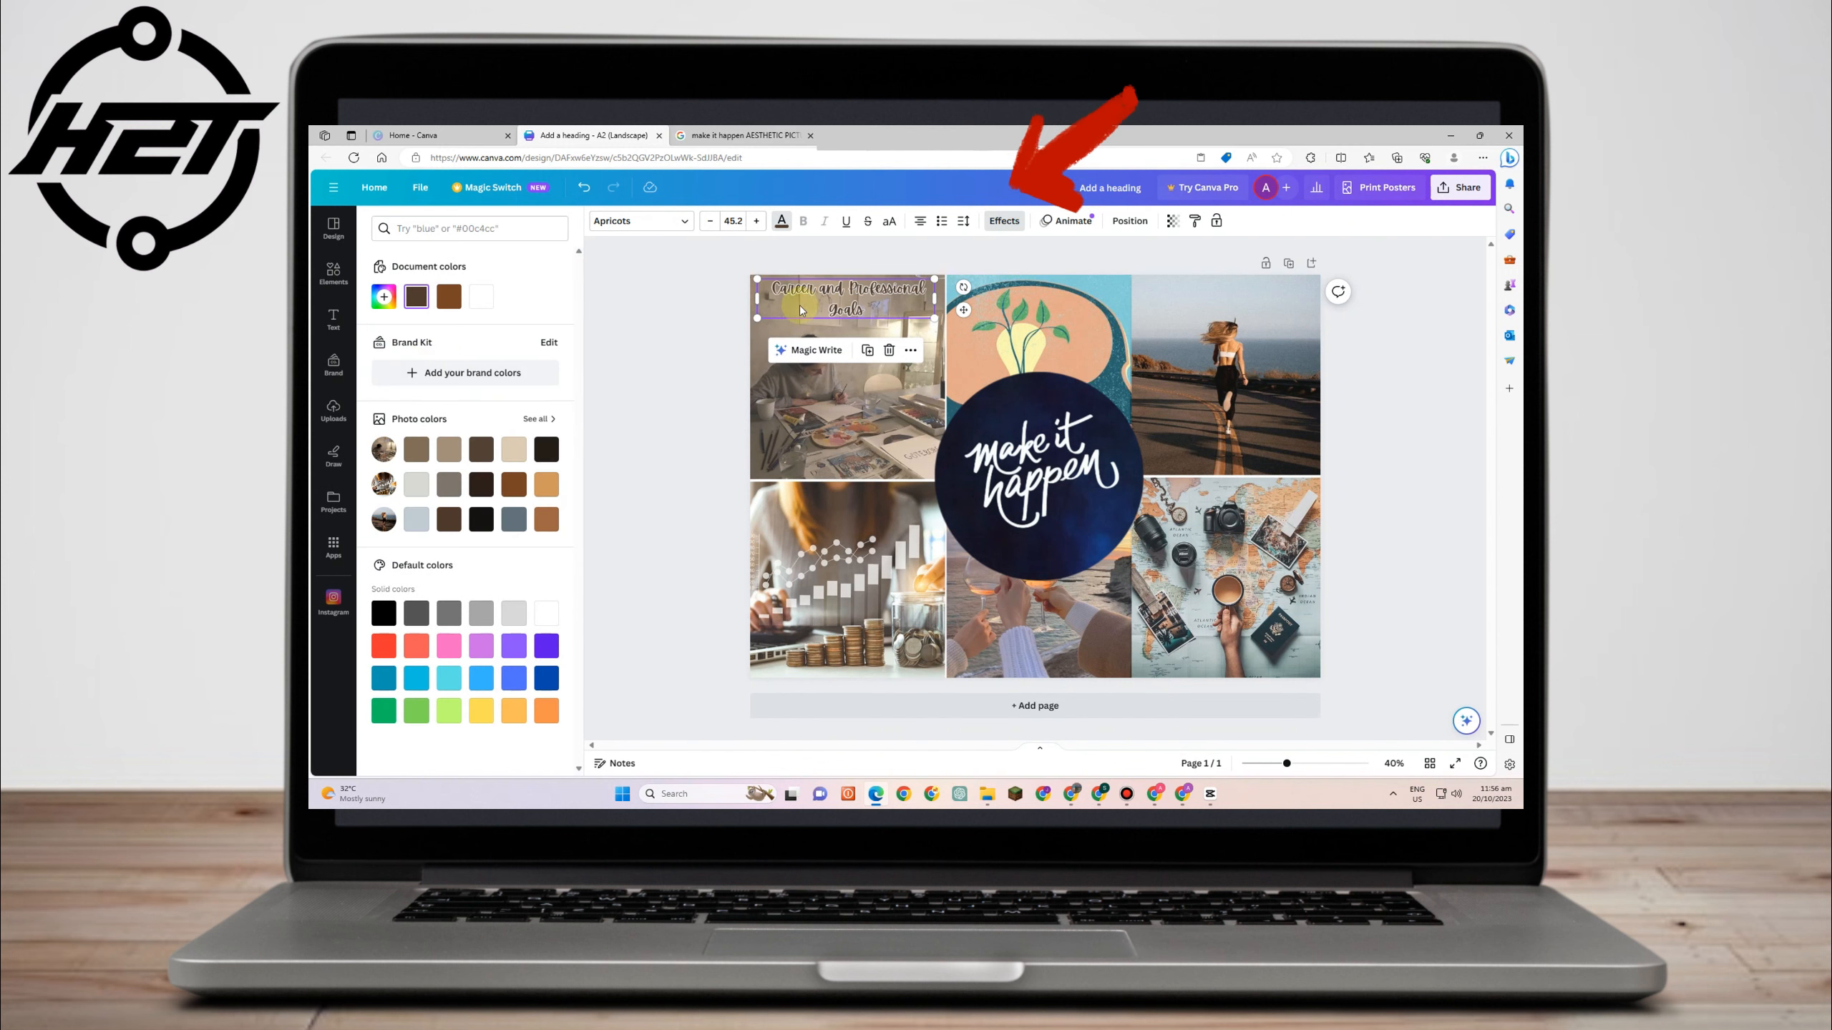
# - Duplicate the brown Apricots heading and place copies in the other grid cells
pyautogui.click(386, 296)
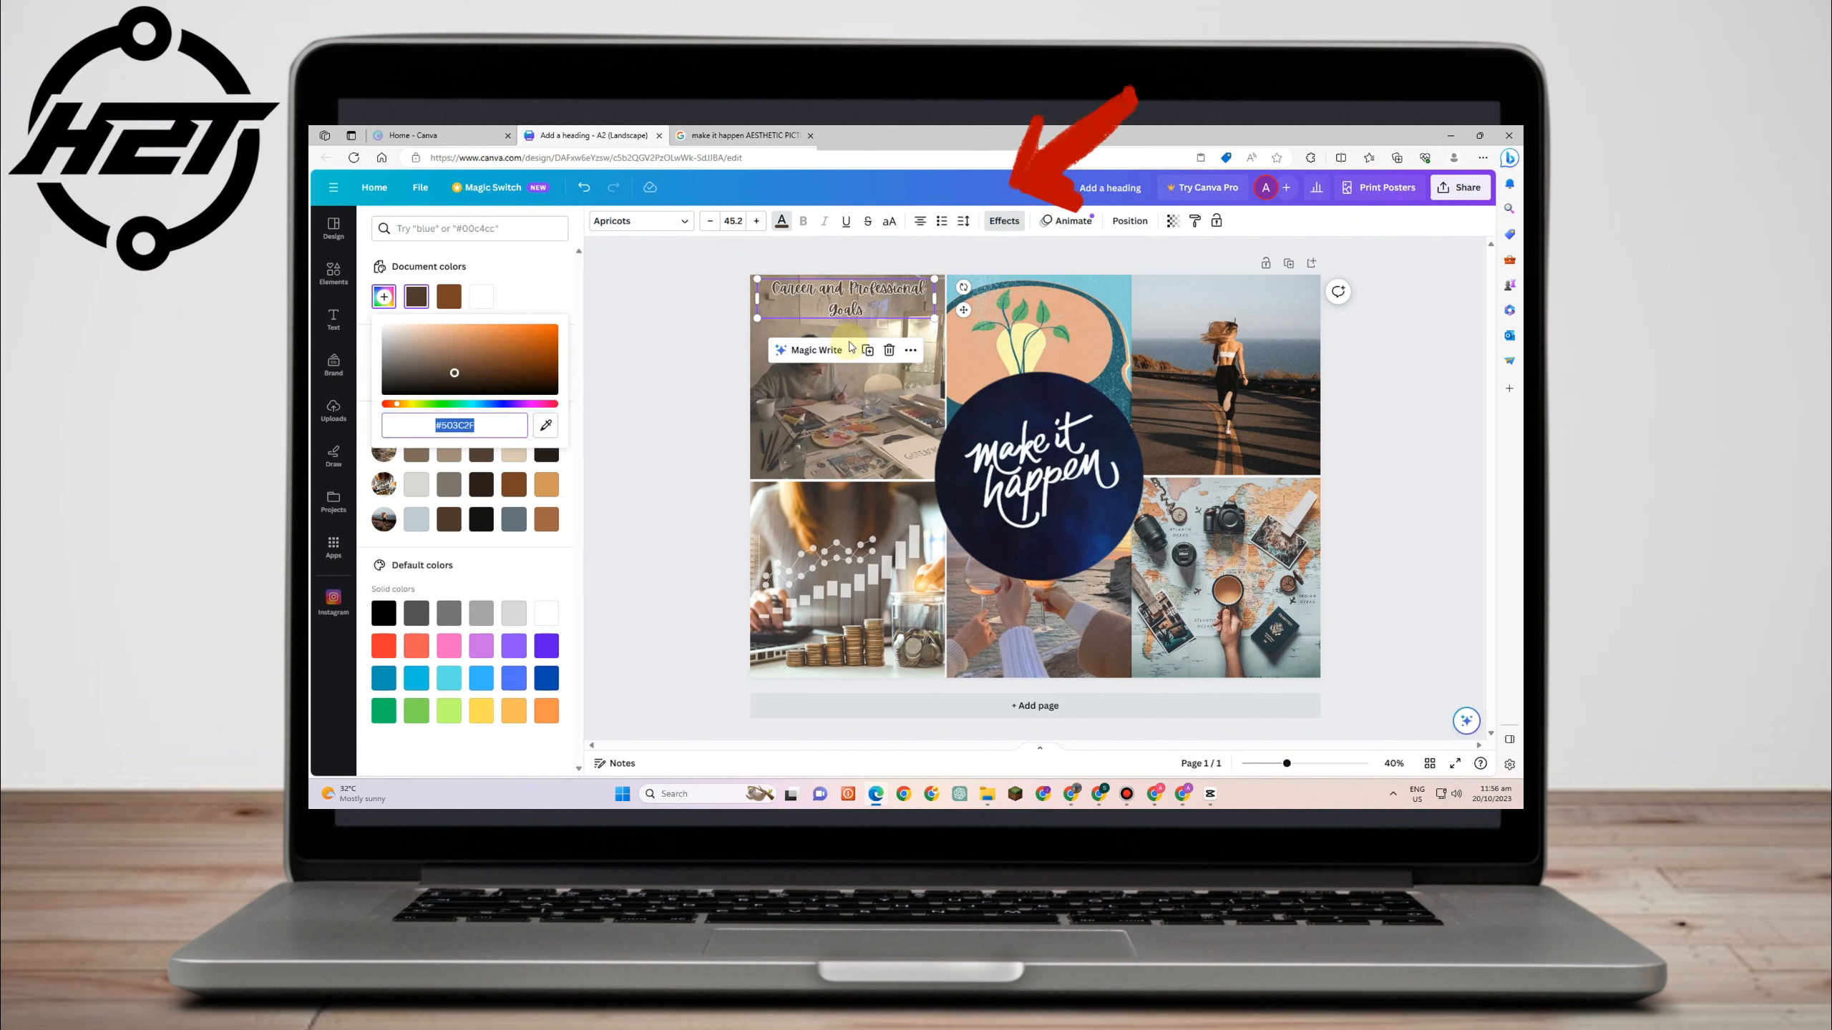
pyautogui.click(866, 349)
pyautogui.moveTo(858, 304); pyautogui.dragTo(1037, 302)
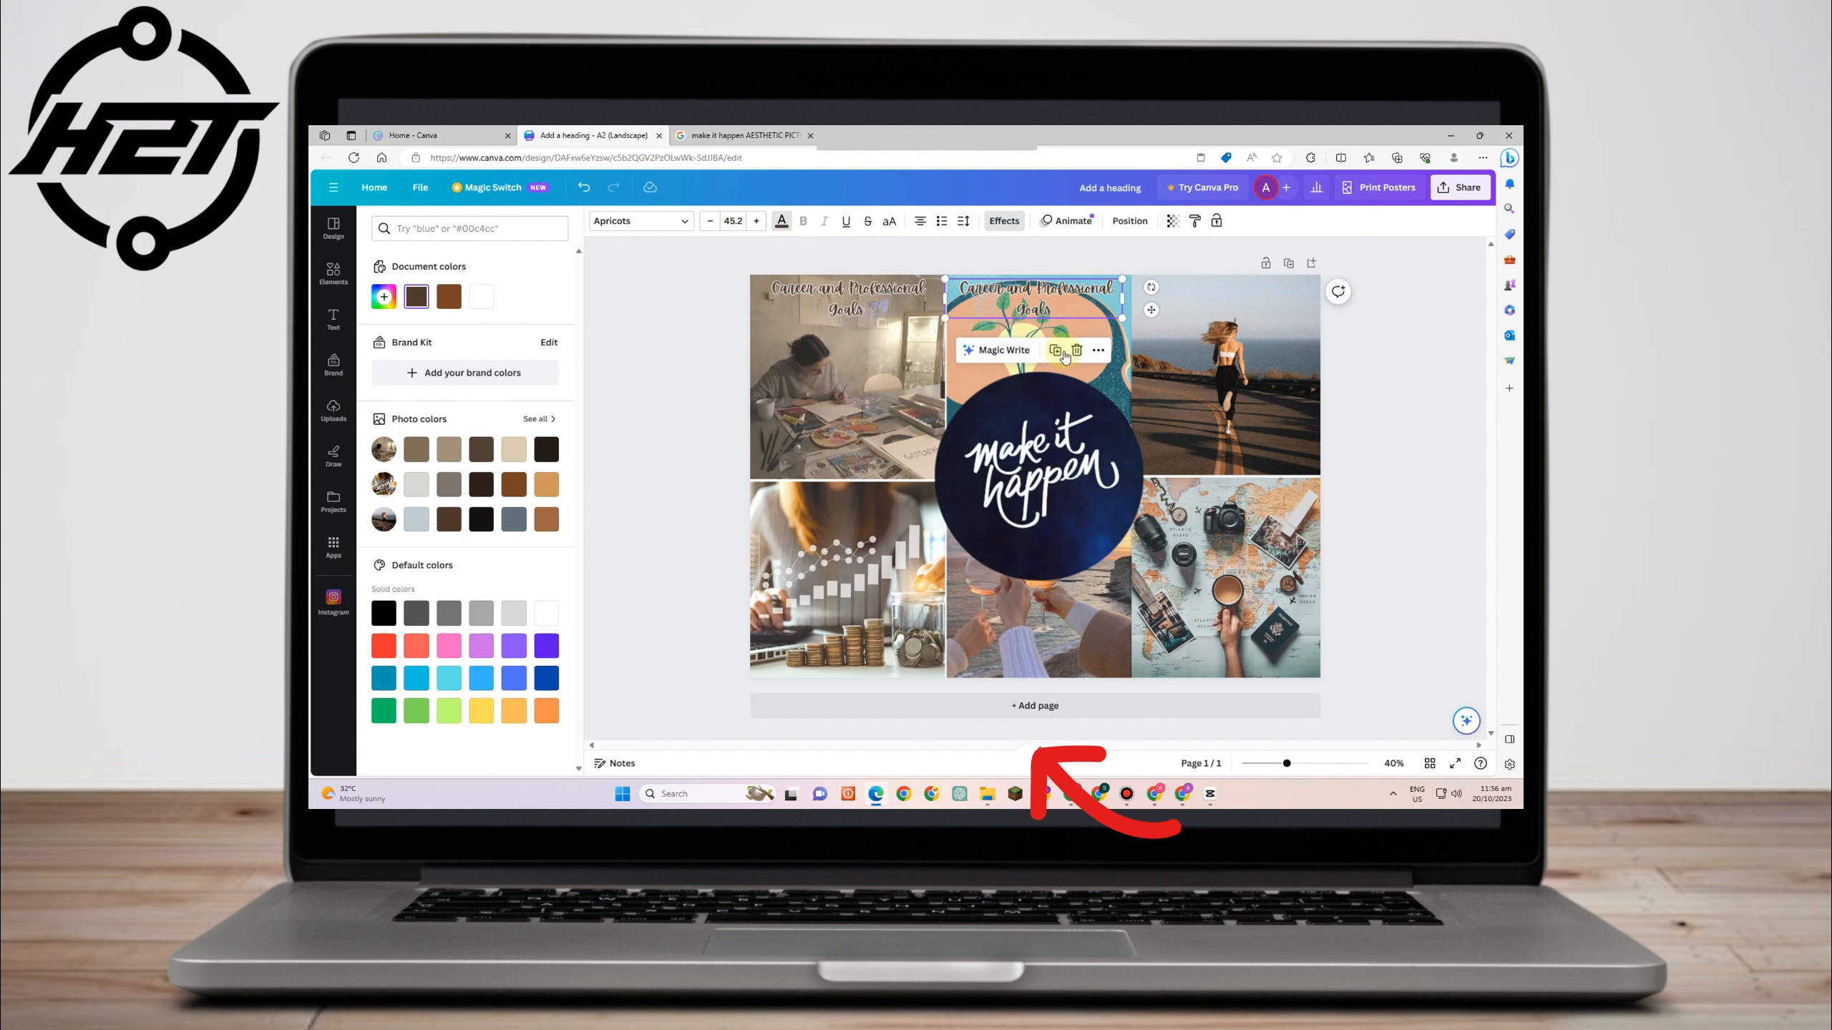
pyautogui.click(1059, 351)
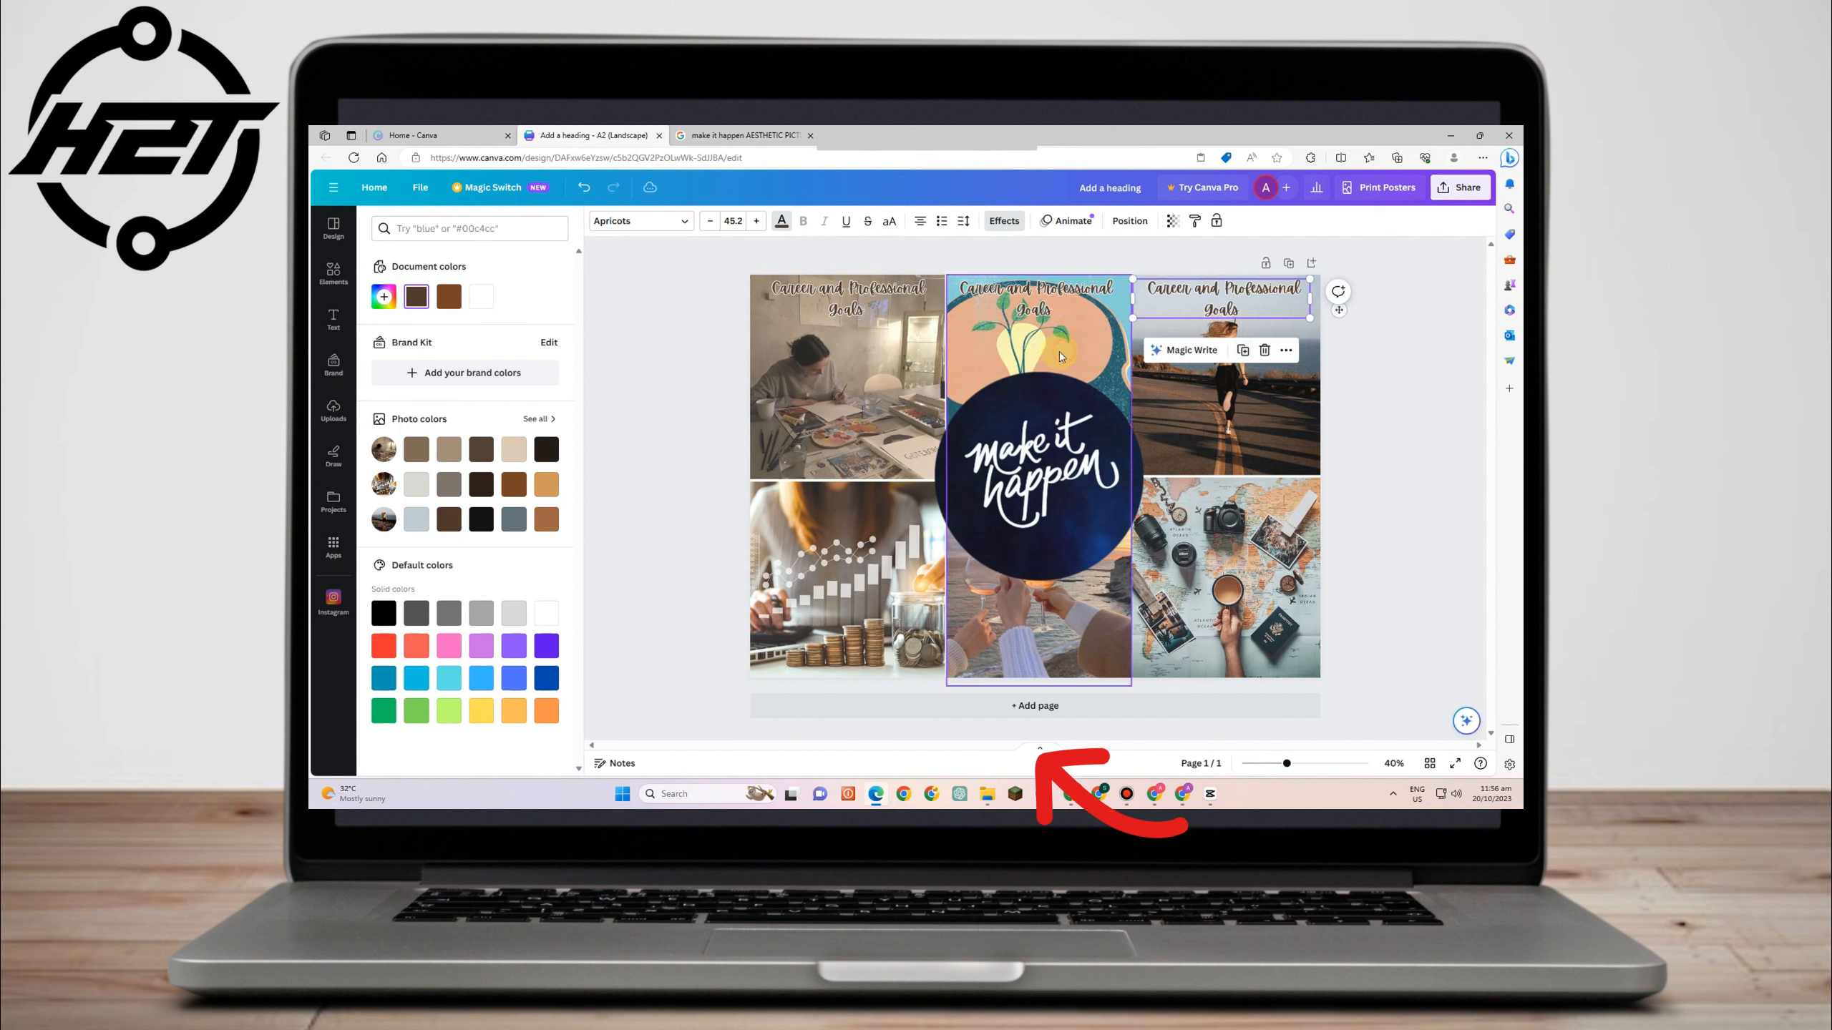
pyautogui.click(1239, 352)
pyautogui.moveTo(1202, 298); pyautogui.dragTo(1251, 471)
pyautogui.click(860, 460)
pyautogui.click(1049, 602)
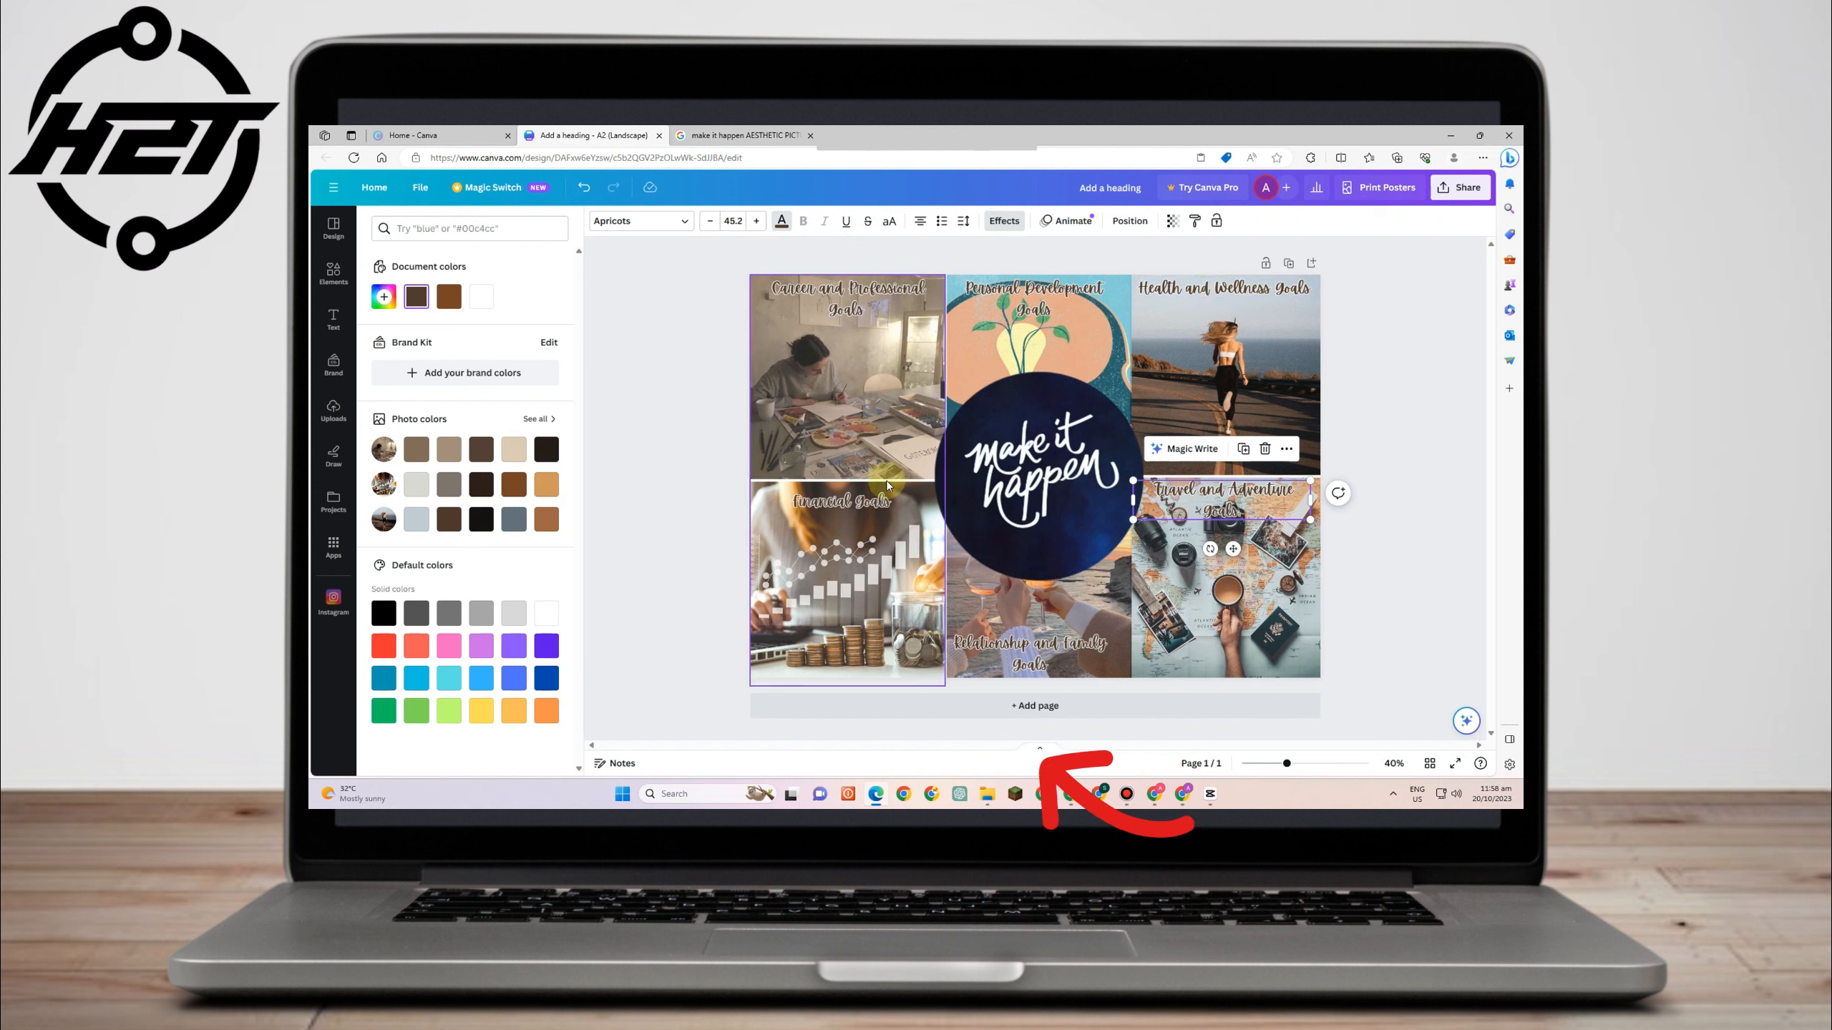
# - Set the central circle image's transparency to about 67
pyautogui.click(915, 502)
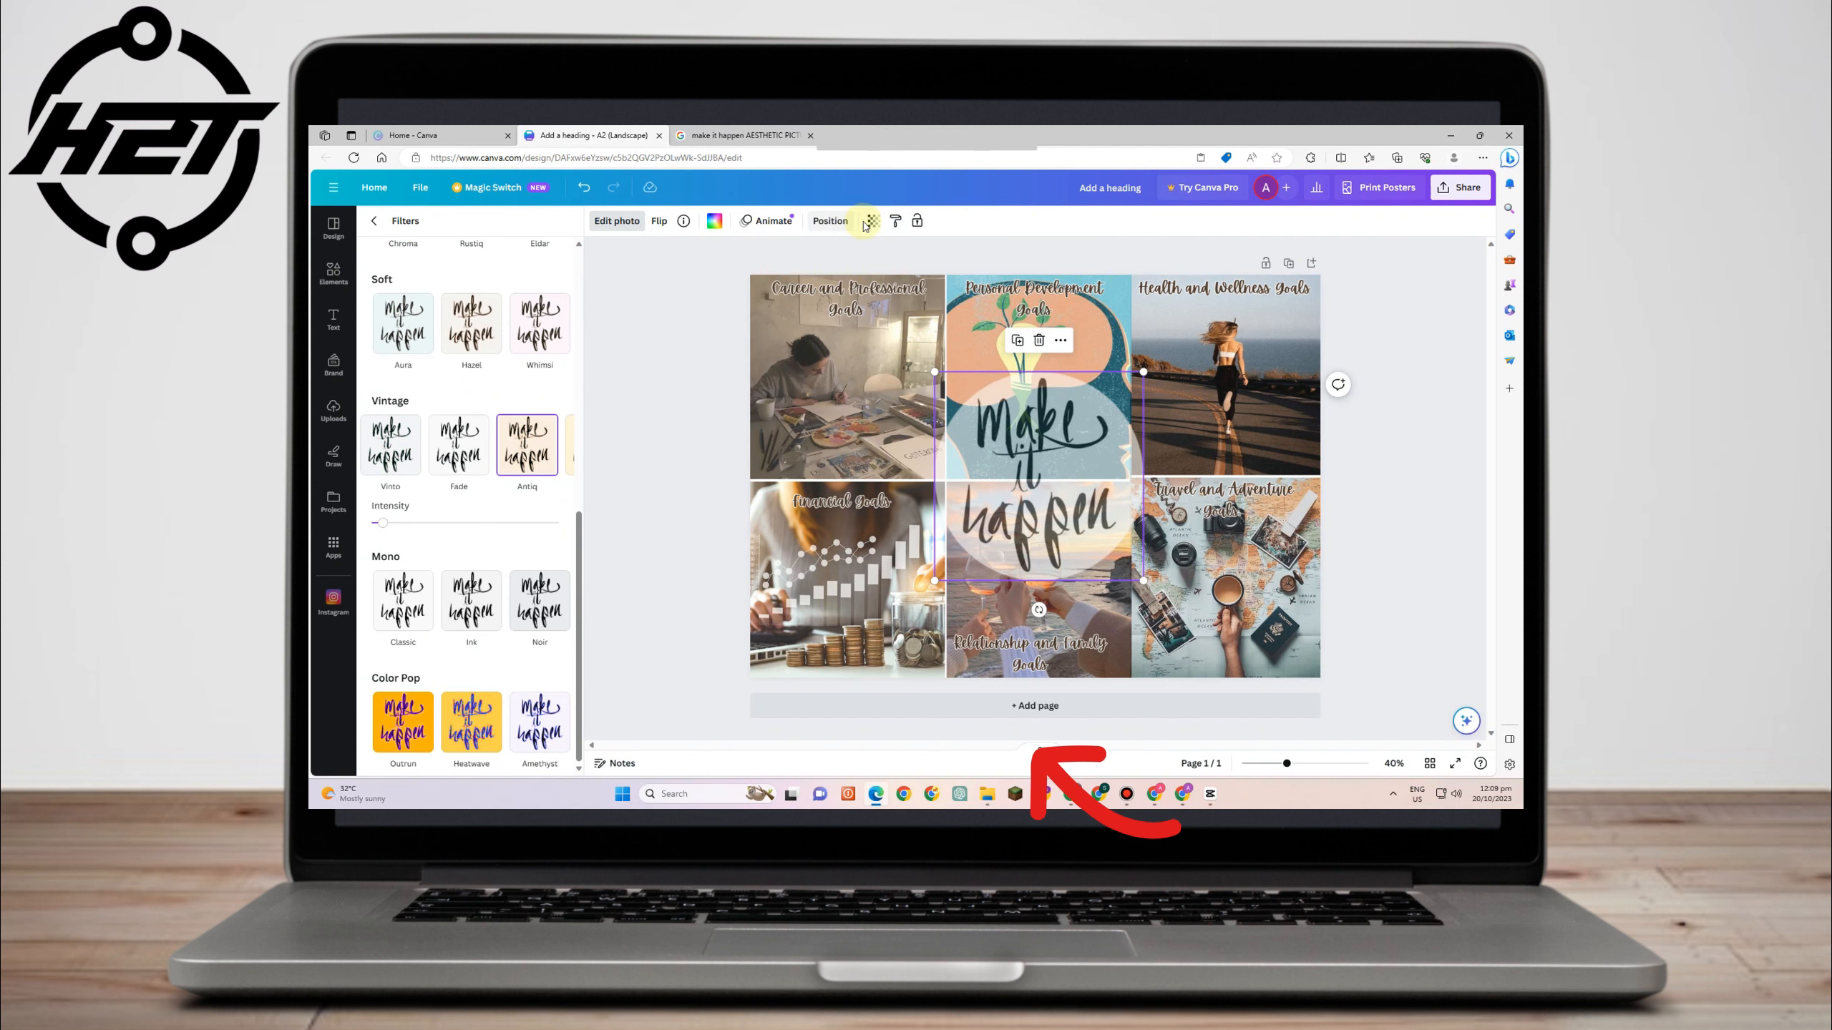
pyautogui.click(868, 223)
pyautogui.click(829, 271)
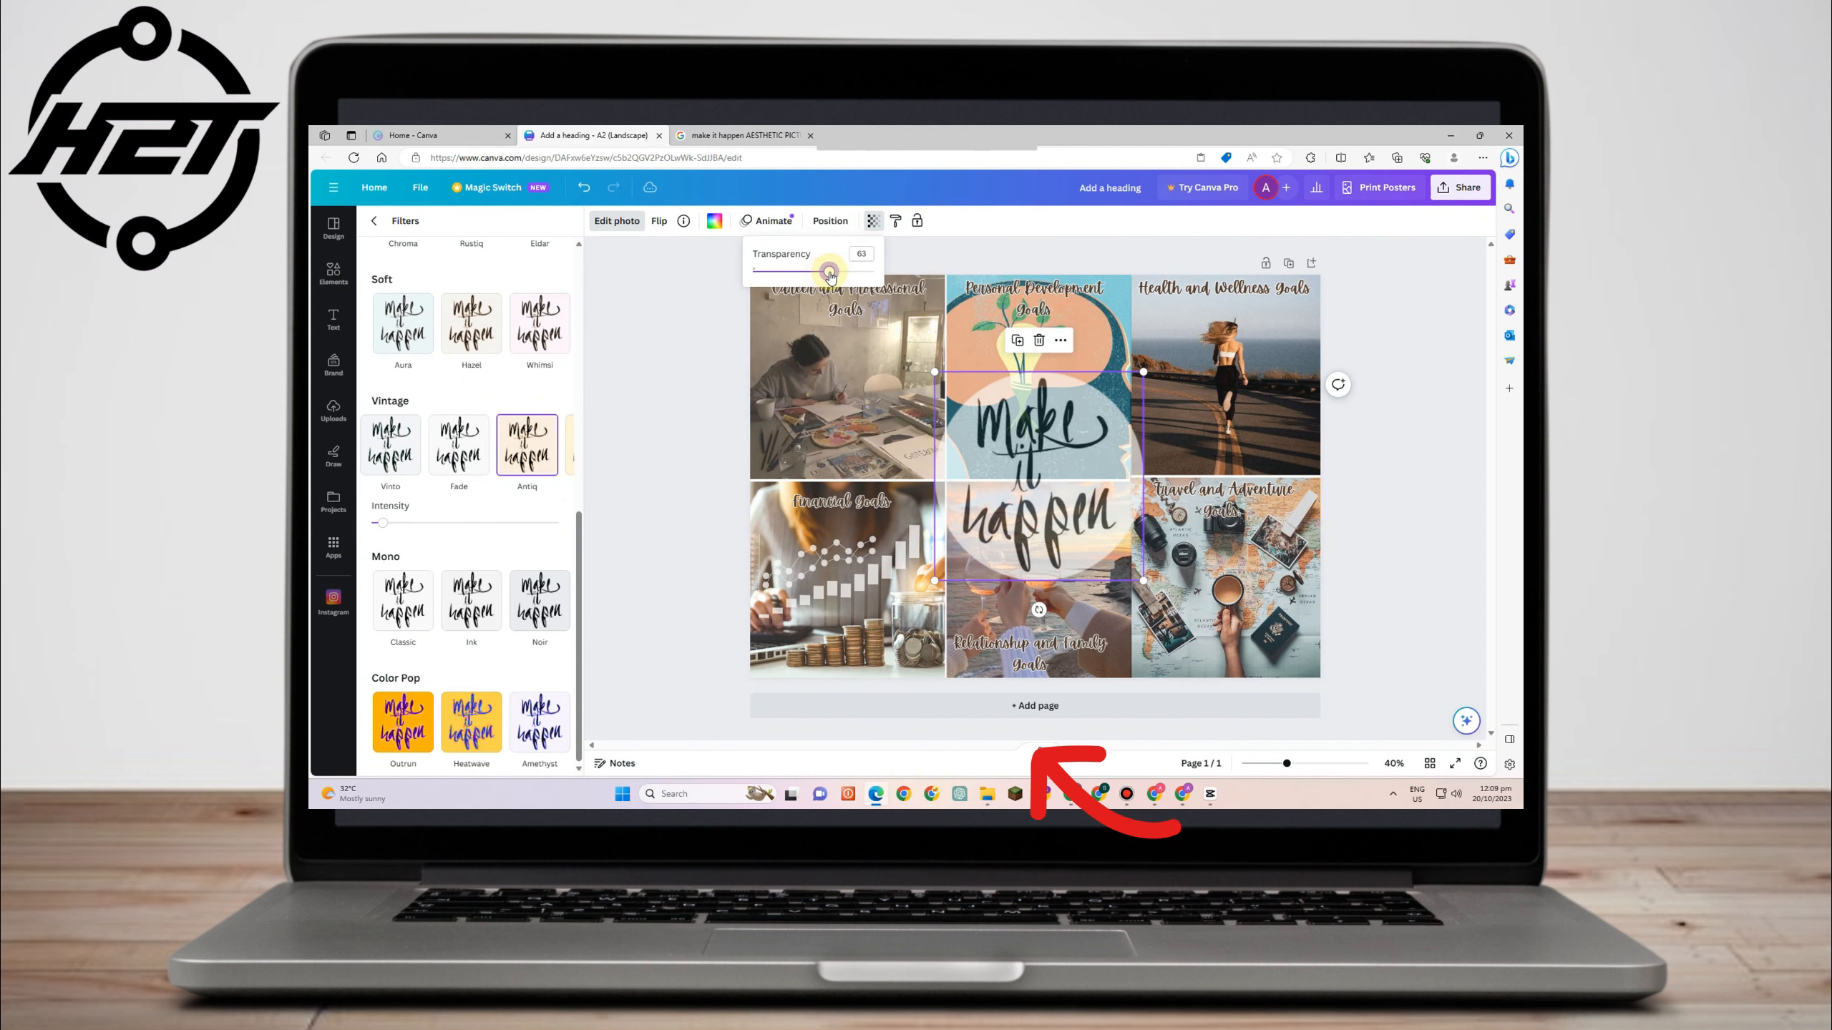
pyautogui.click(657, 588)
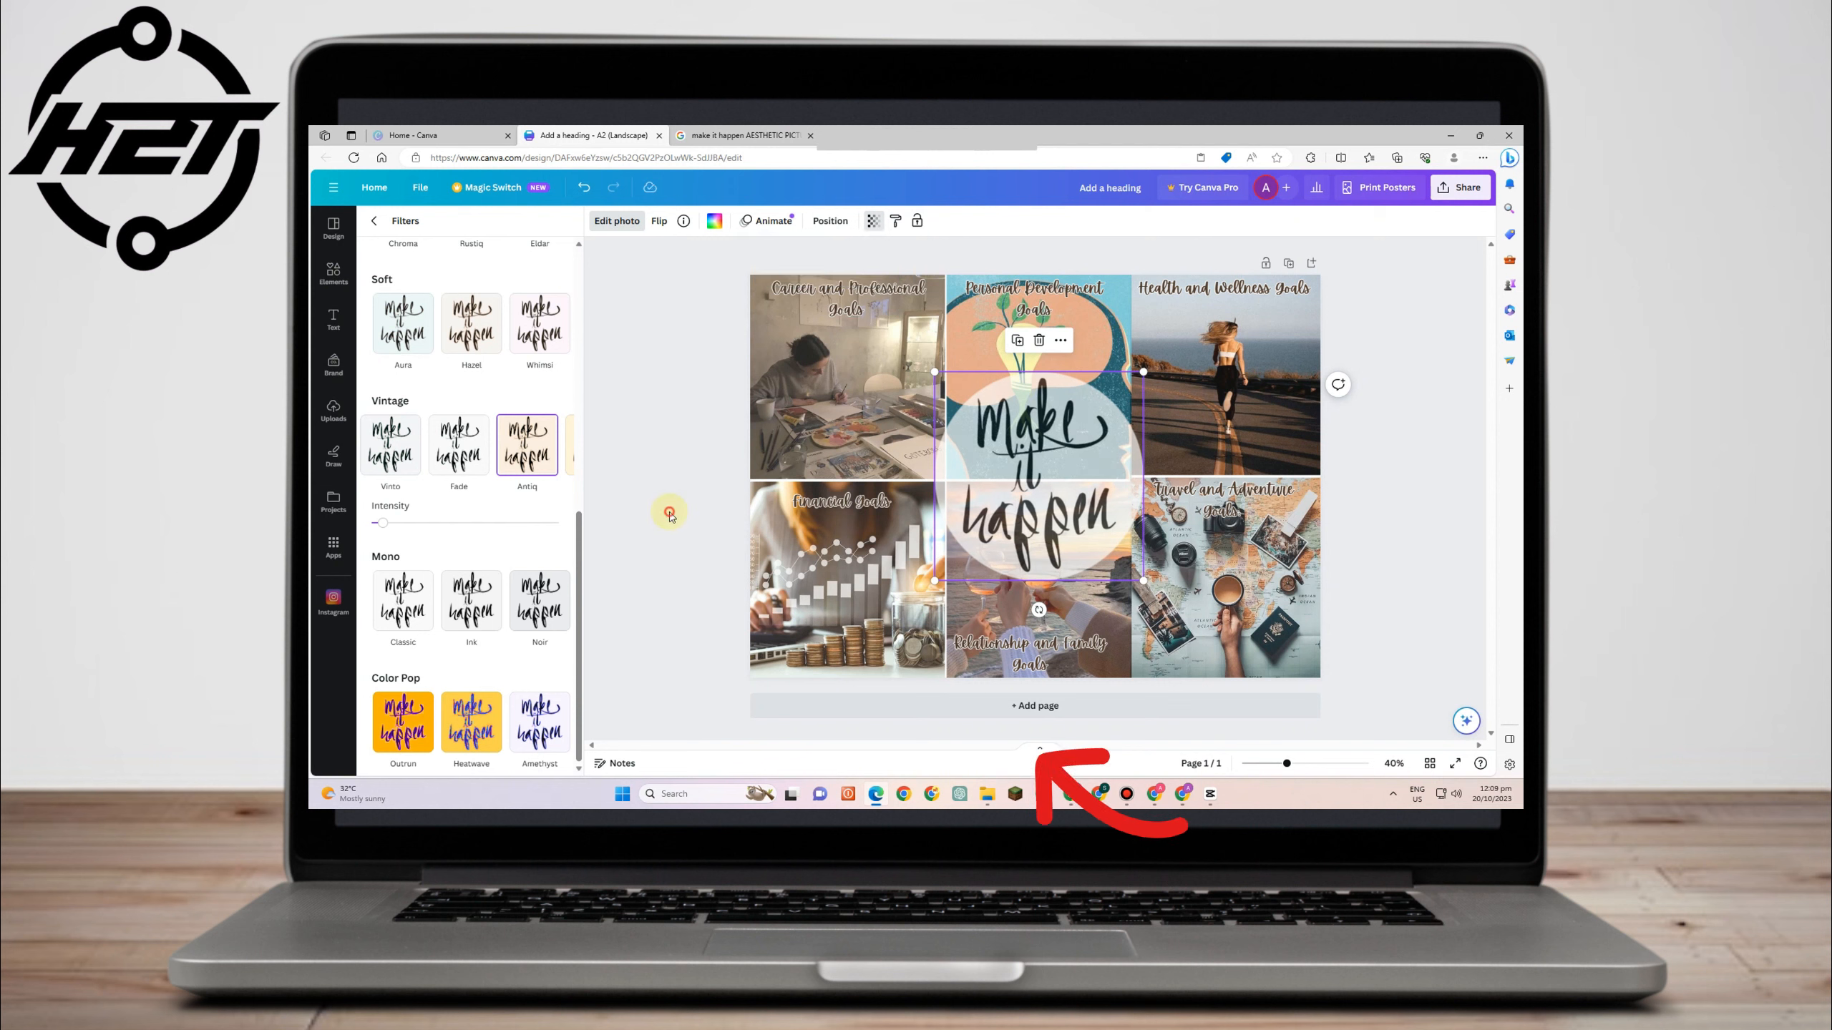
pyautogui.click(867, 223)
pyautogui.moveTo(843, 275); pyautogui.dragTo(845, 274)
pyautogui.click(1399, 449)
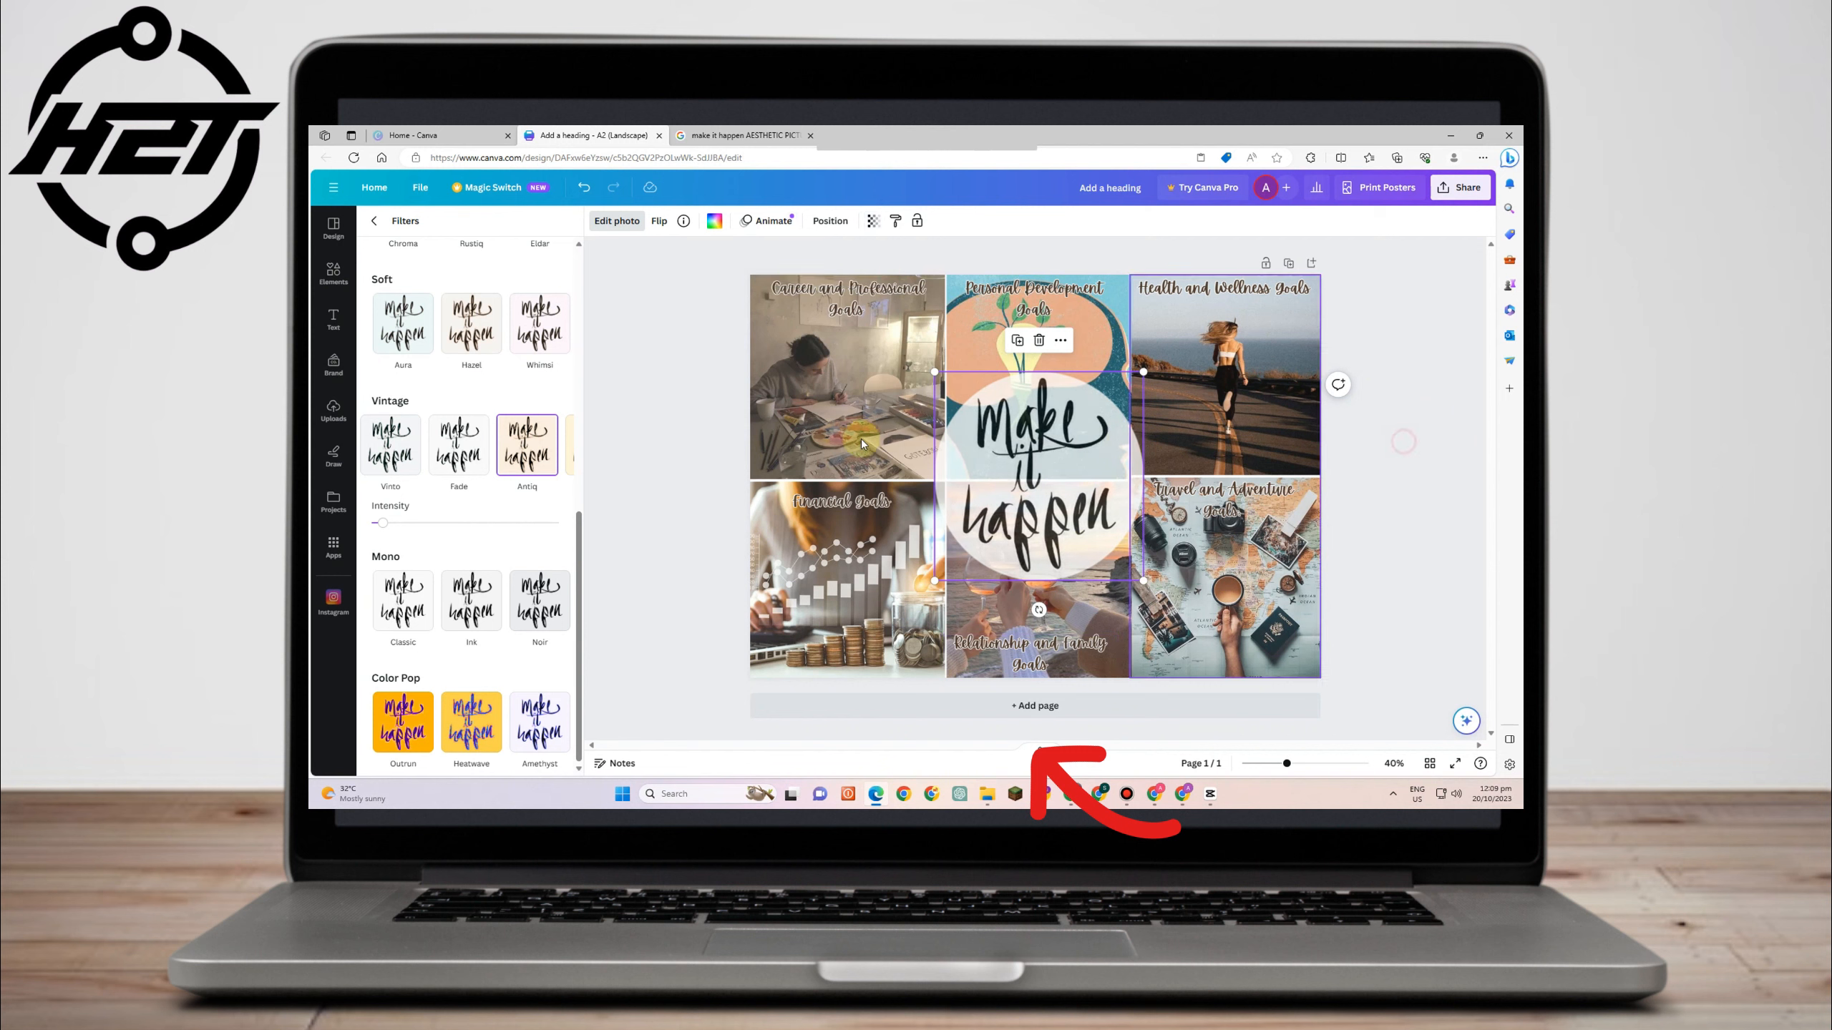
pyautogui.click(686, 419)
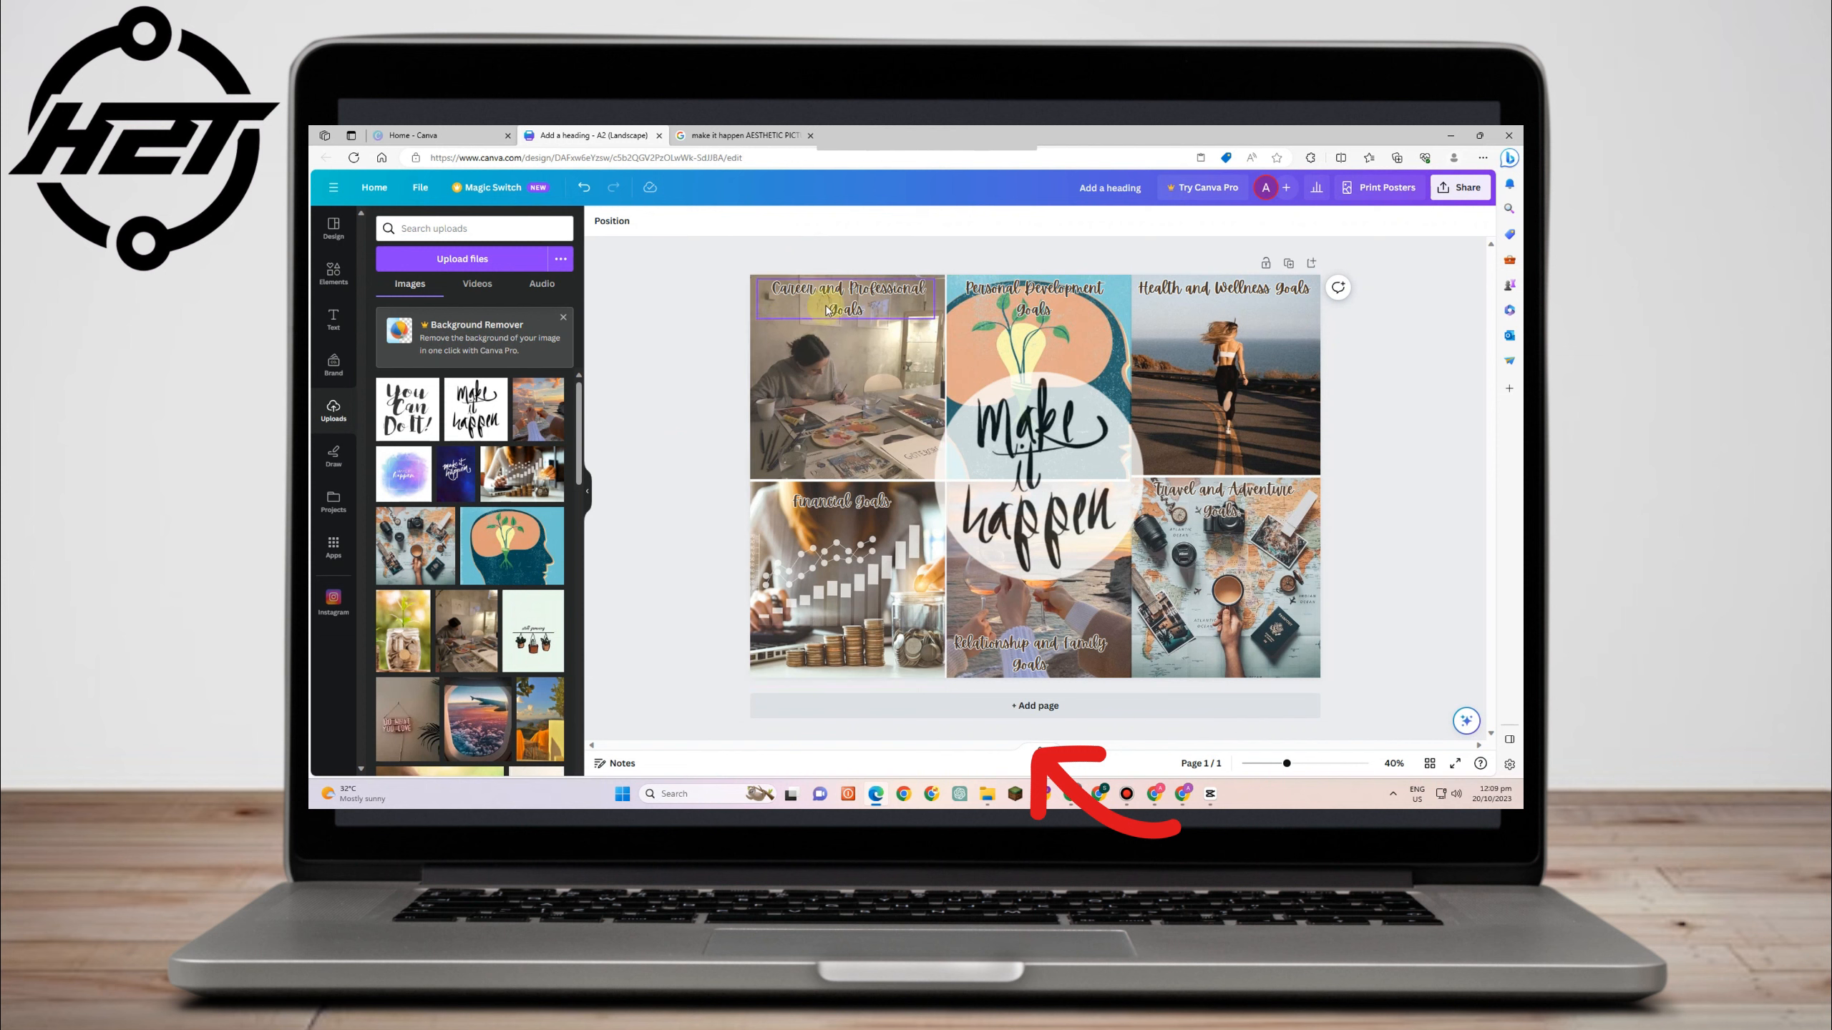
pyautogui.click(861, 302)
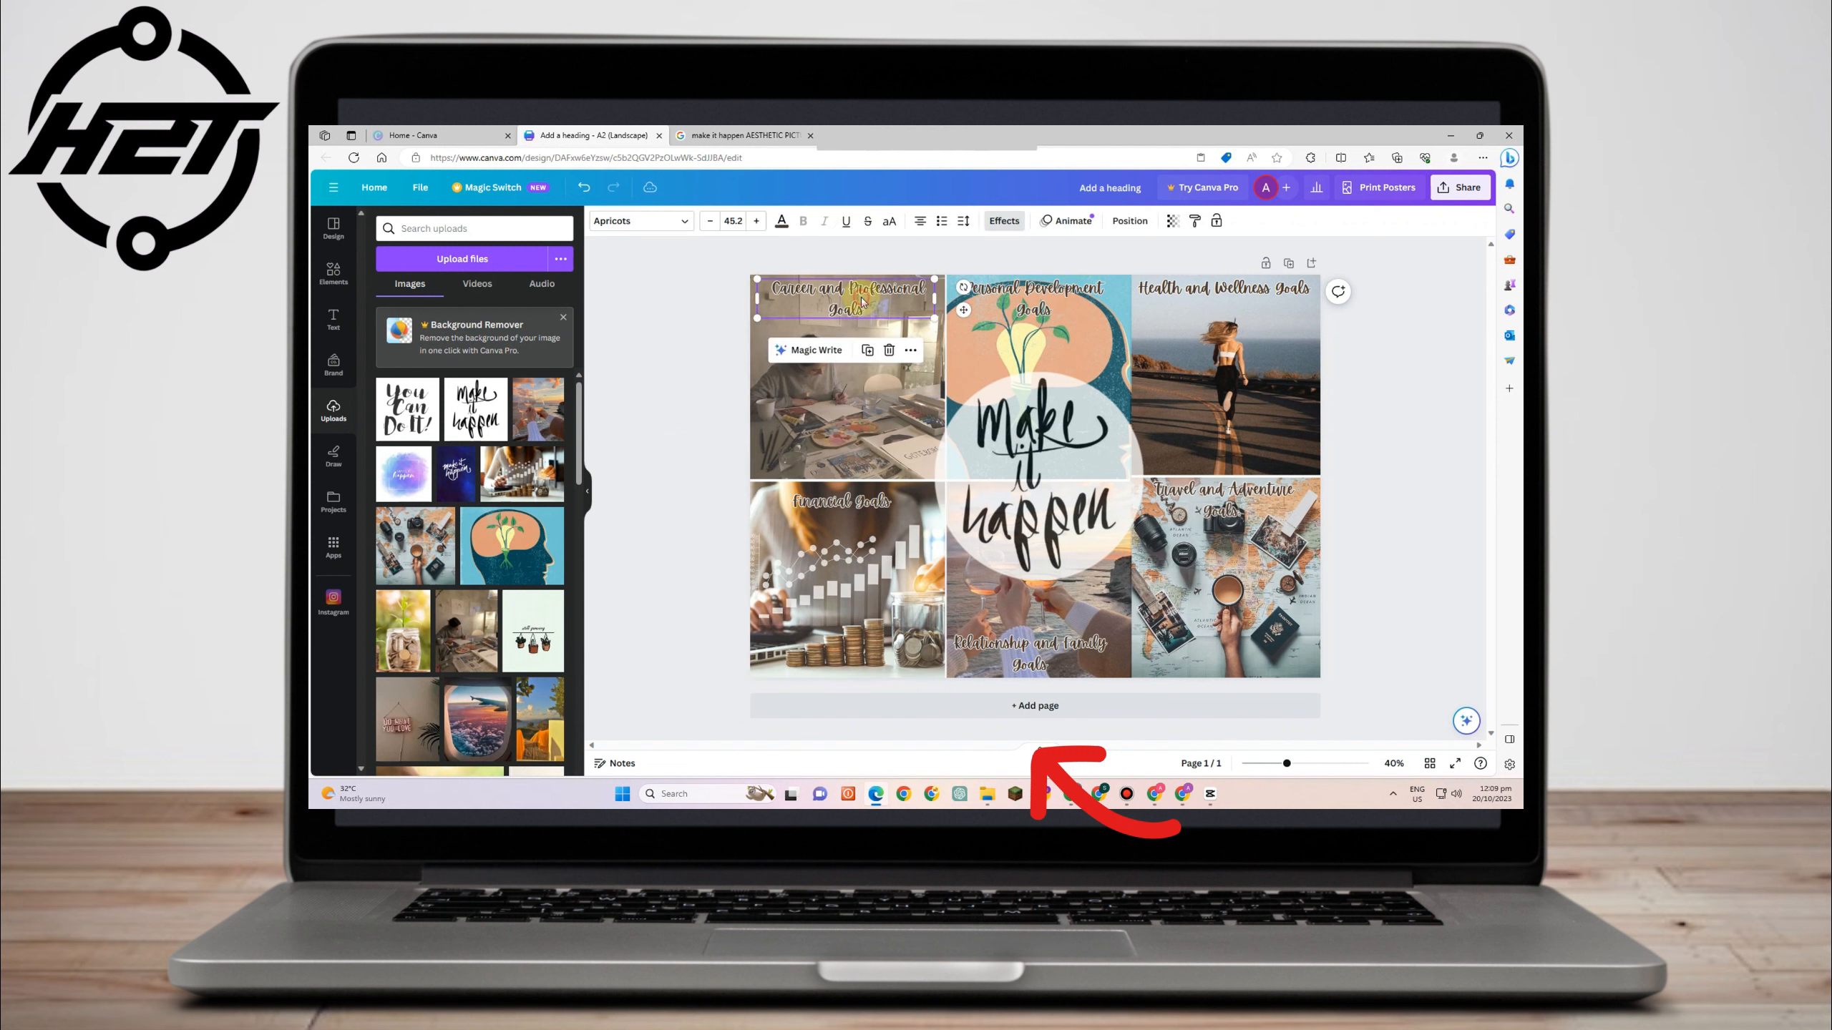
pyautogui.click(668, 226)
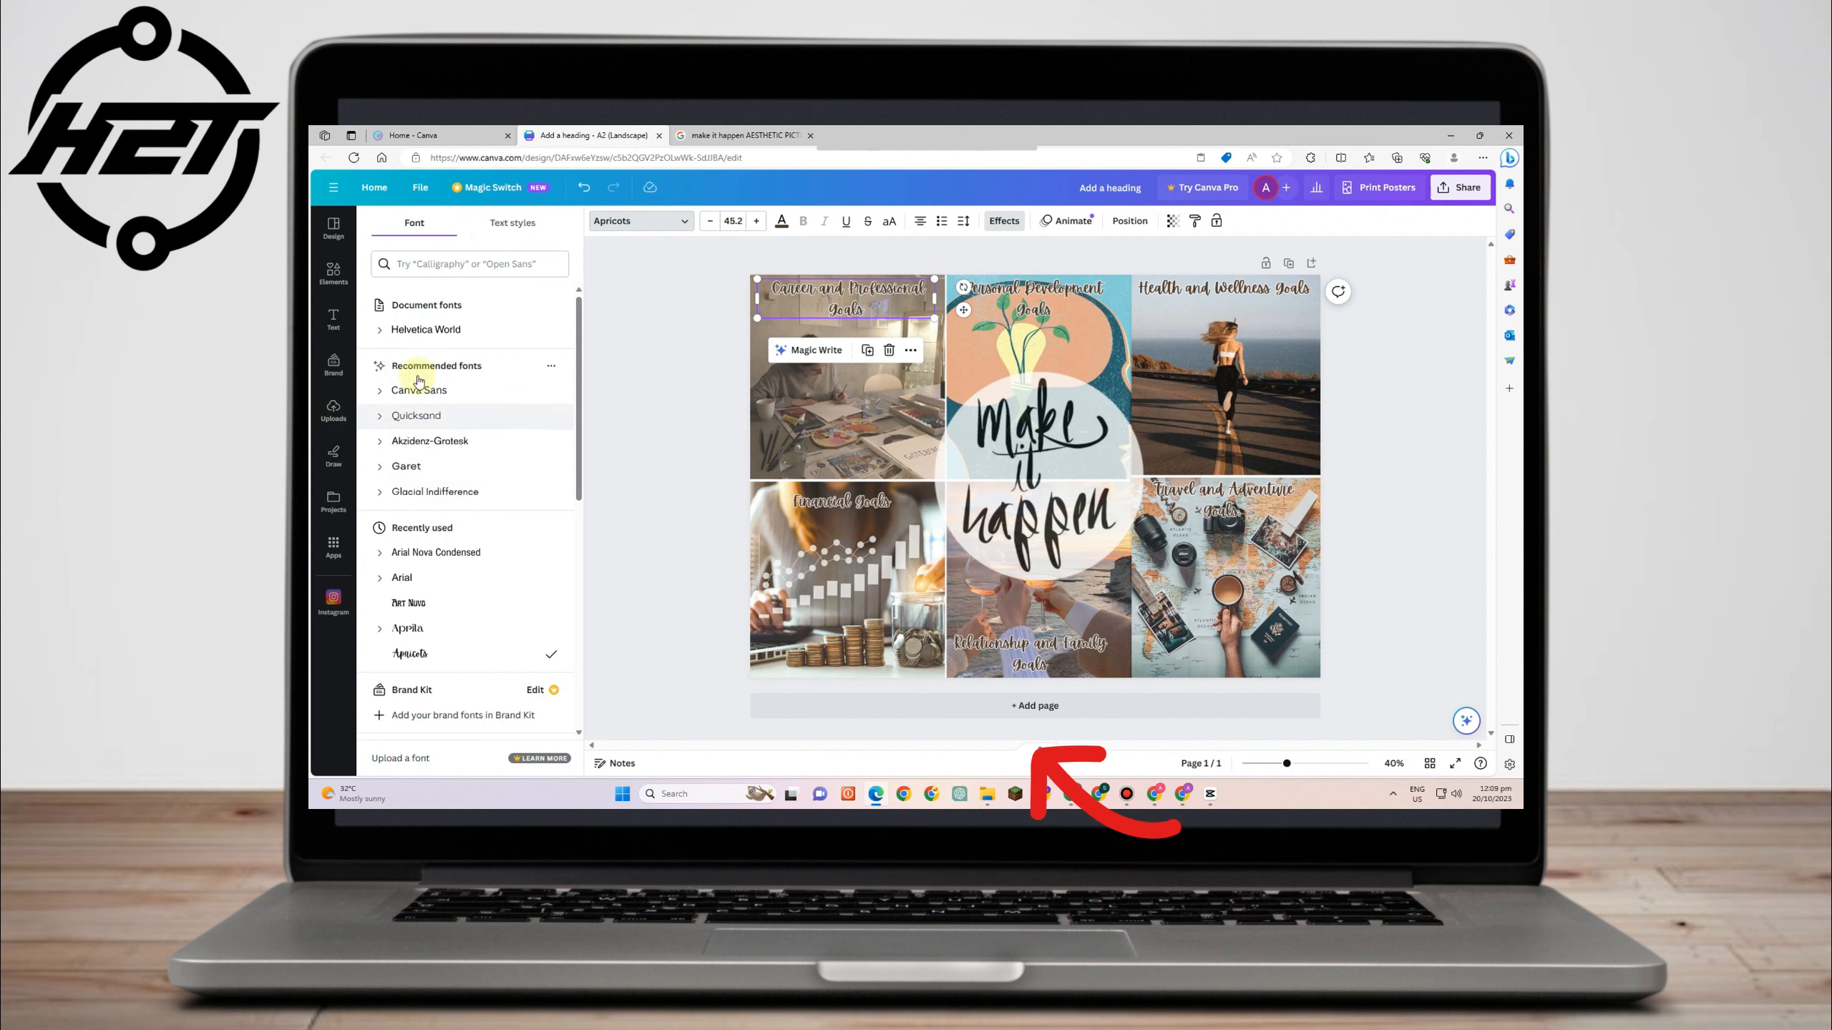
pyautogui.scroll(-5, 424, 671)
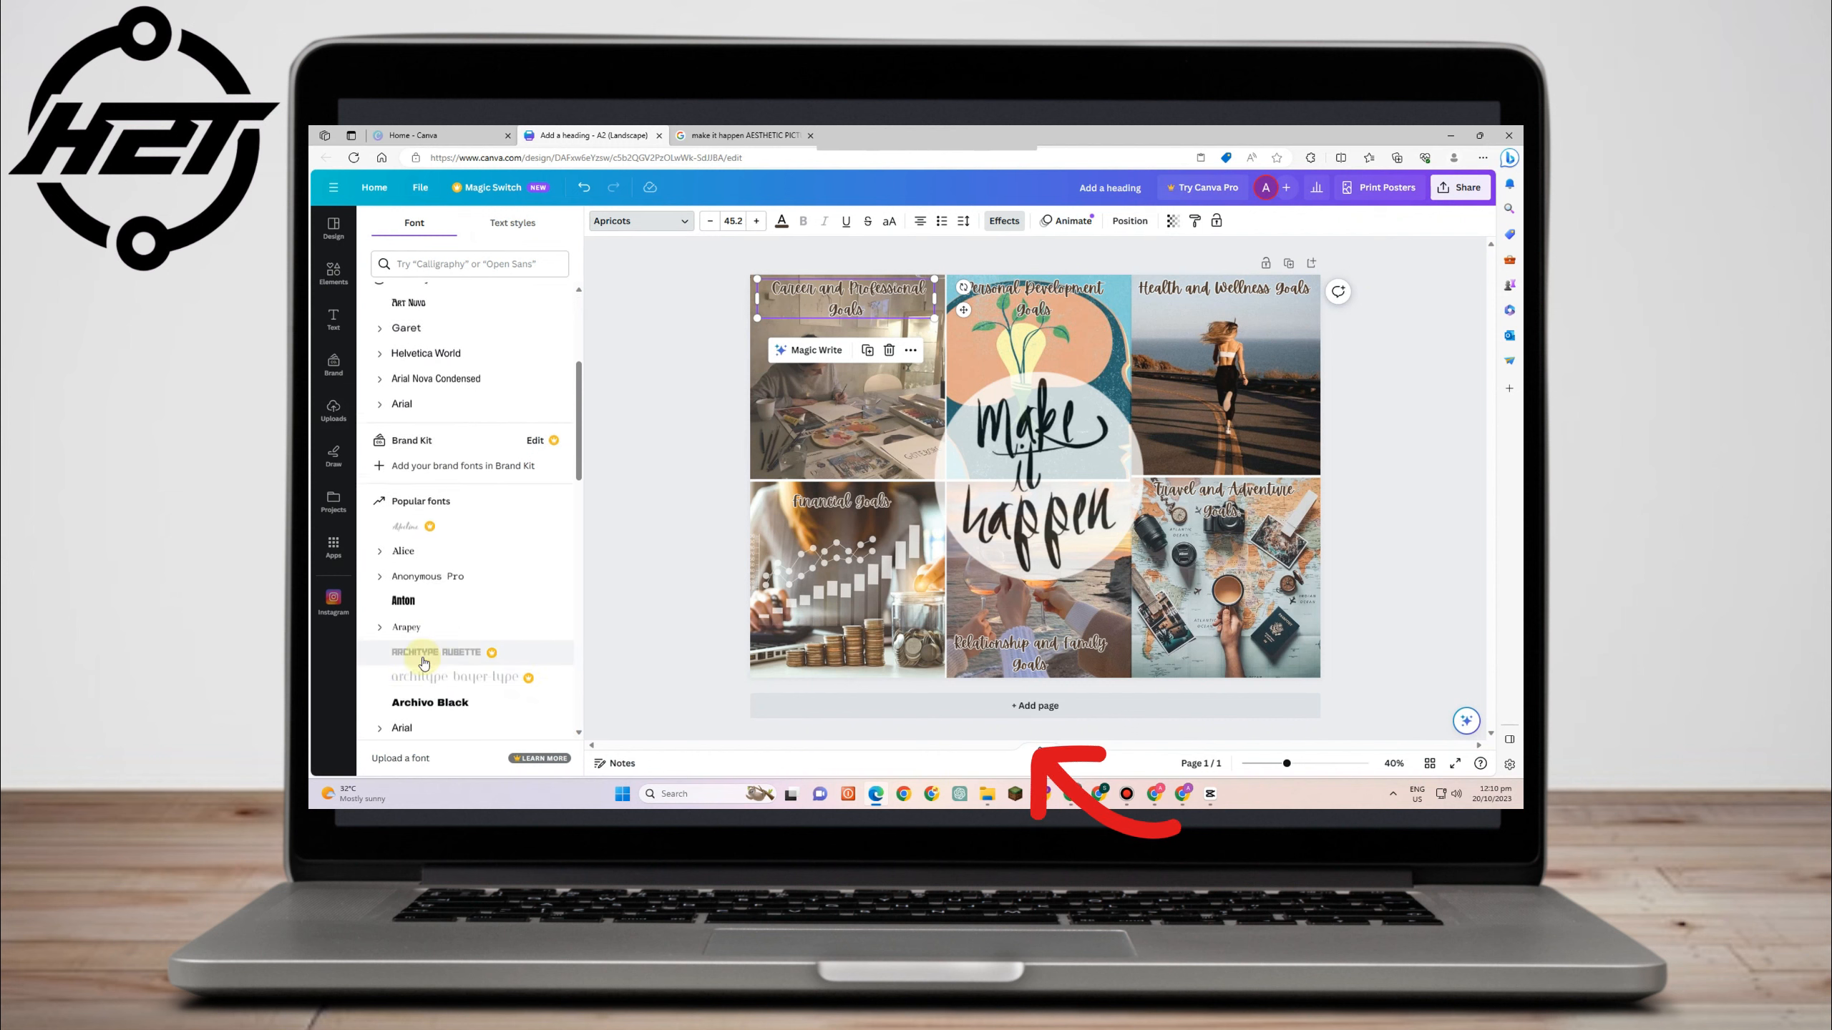
pyautogui.scroll(-4, 424, 671)
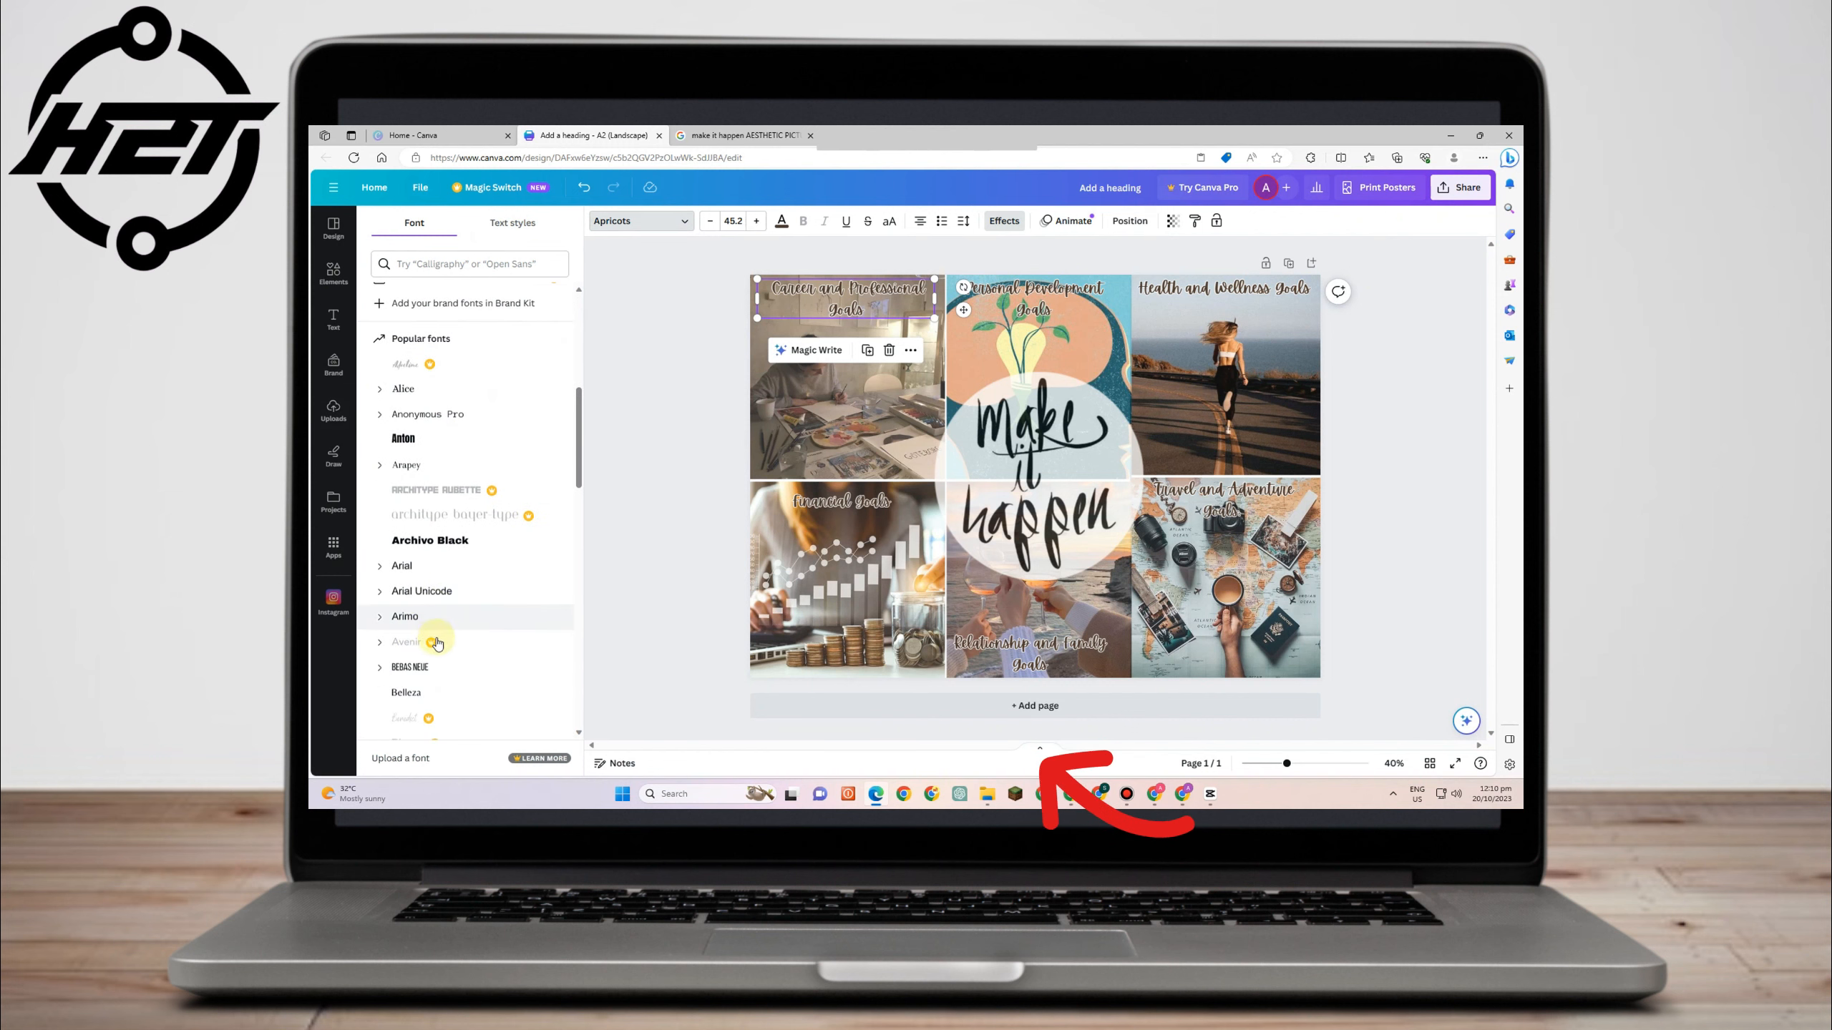
pyautogui.click(420, 554)
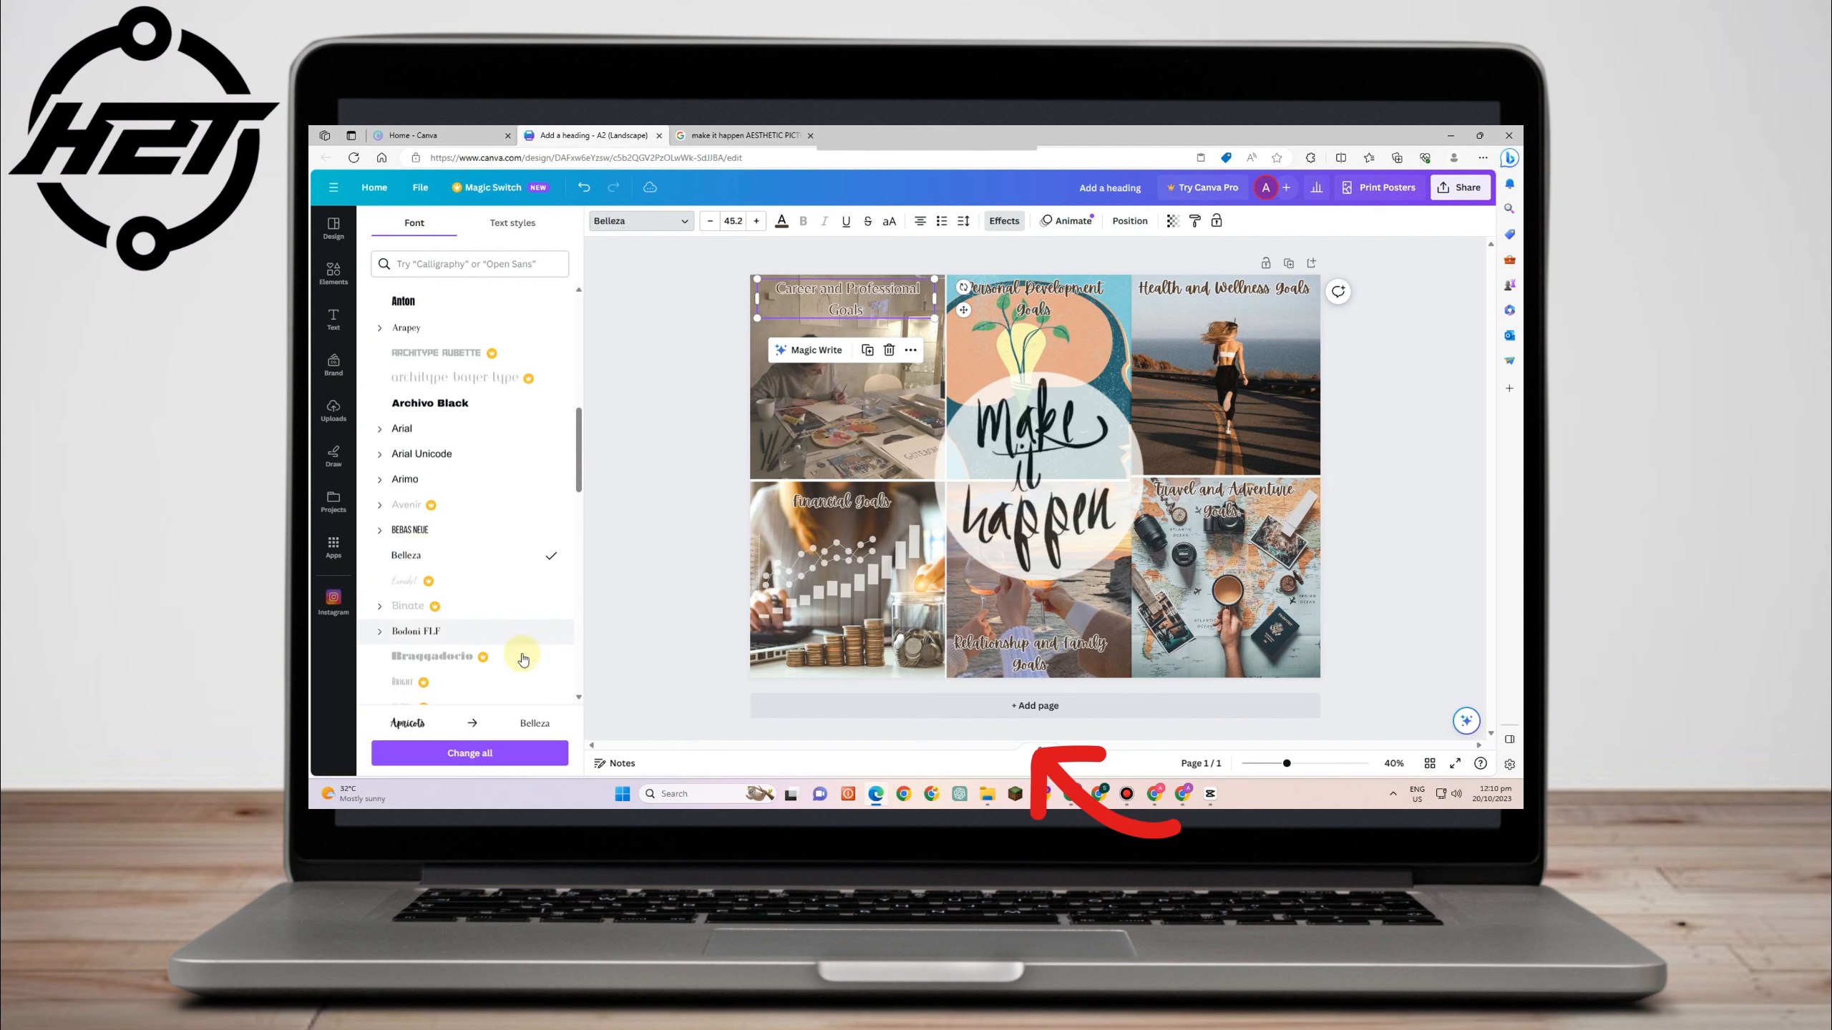
pyautogui.hotkey('ctrl', 'z')
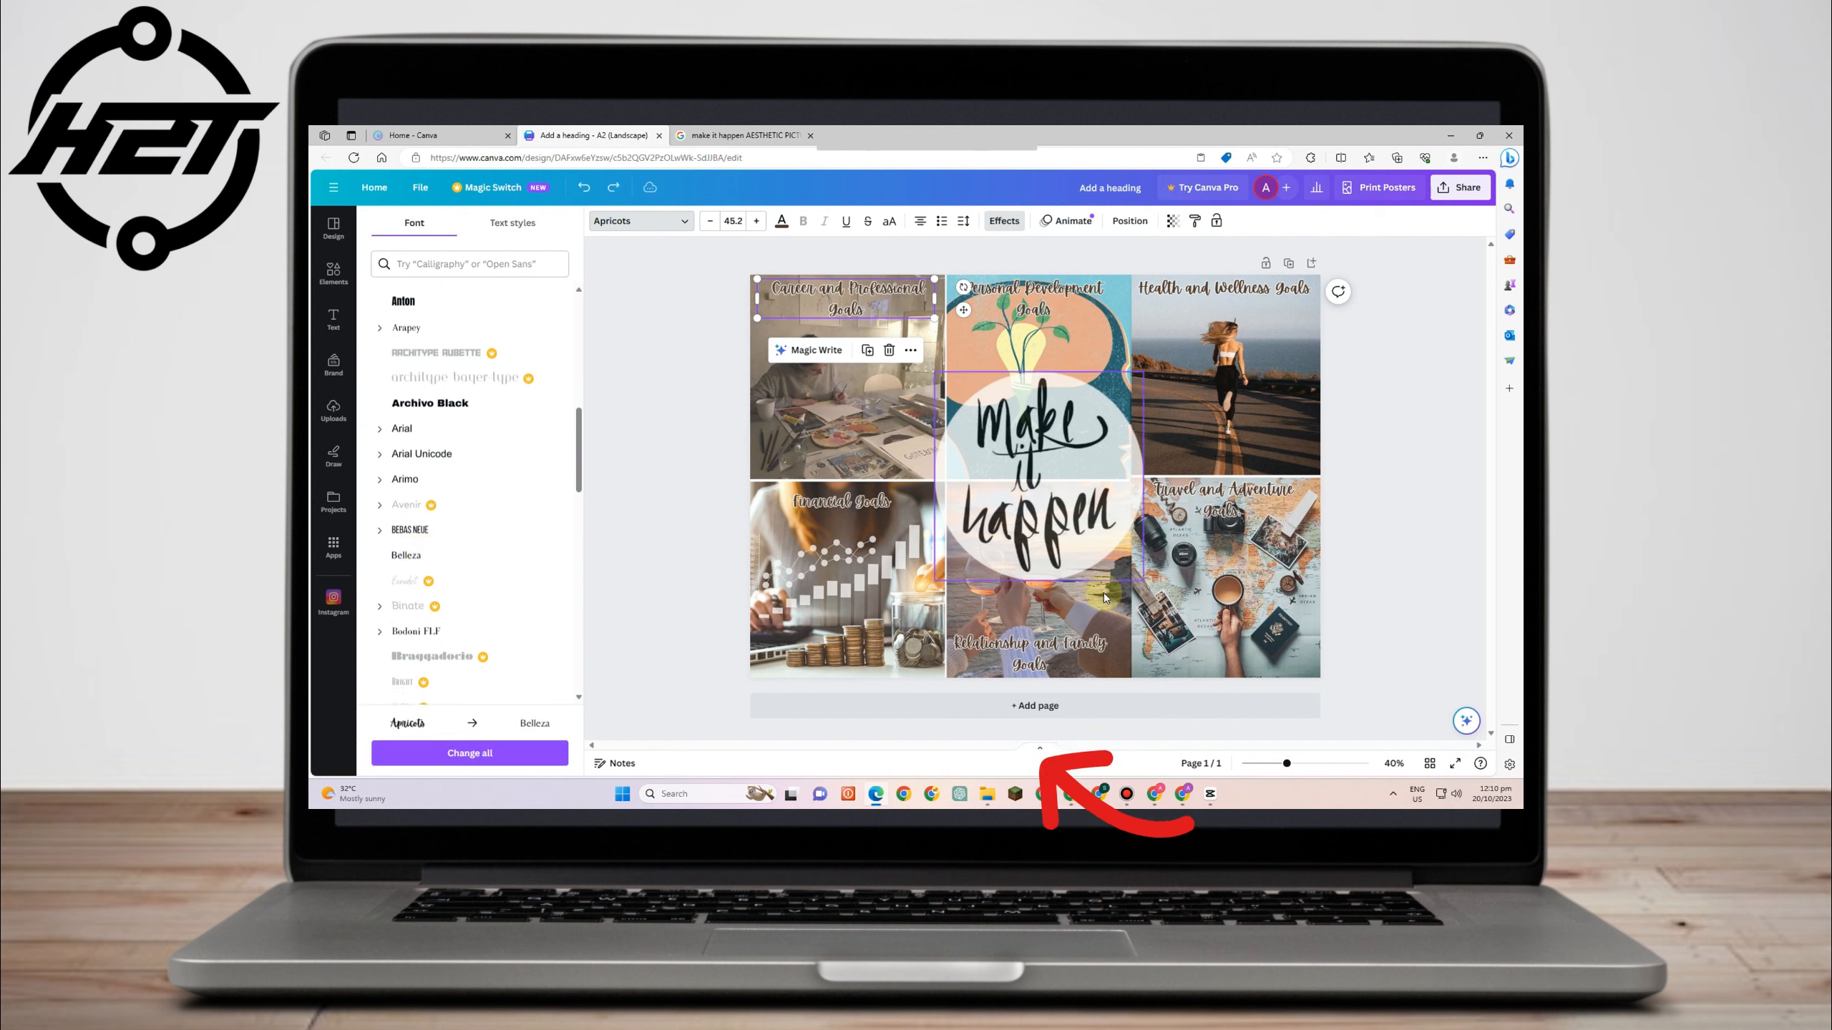
# - Preview the finished vision board in full-screen presentation mode
pyautogui.click(1419, 413)
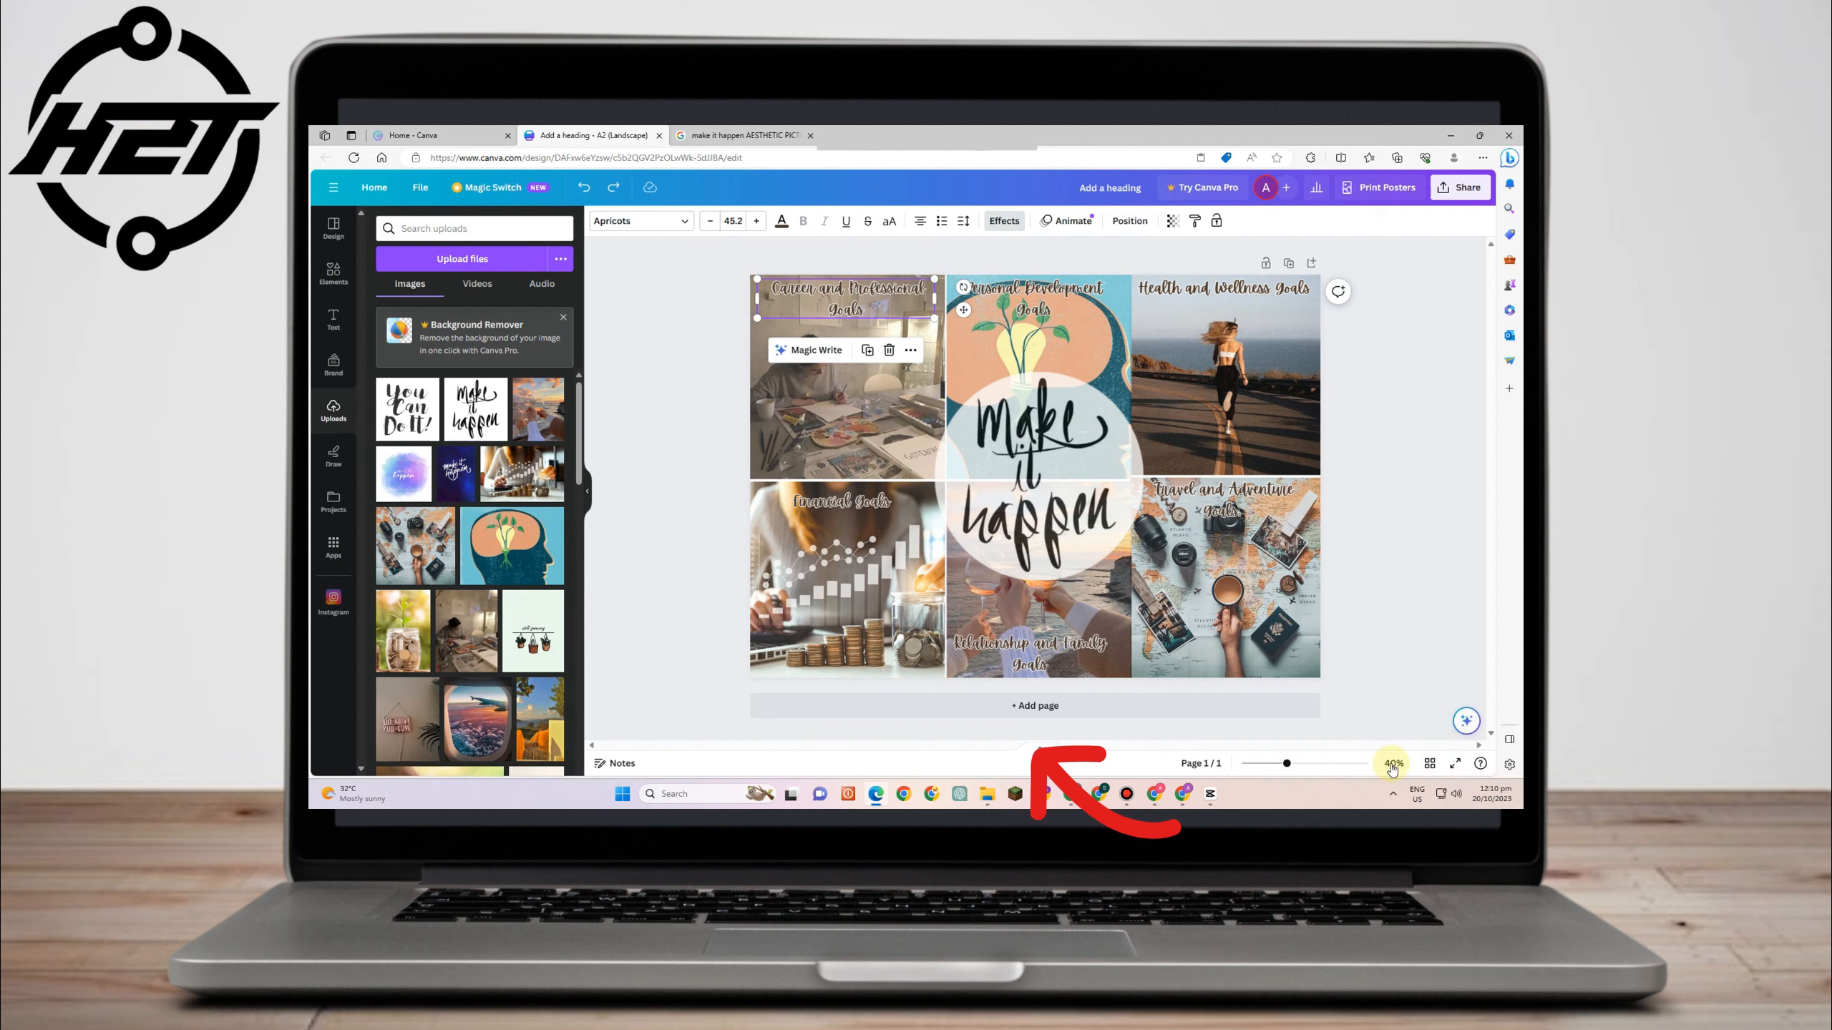
pyautogui.click(1454, 763)
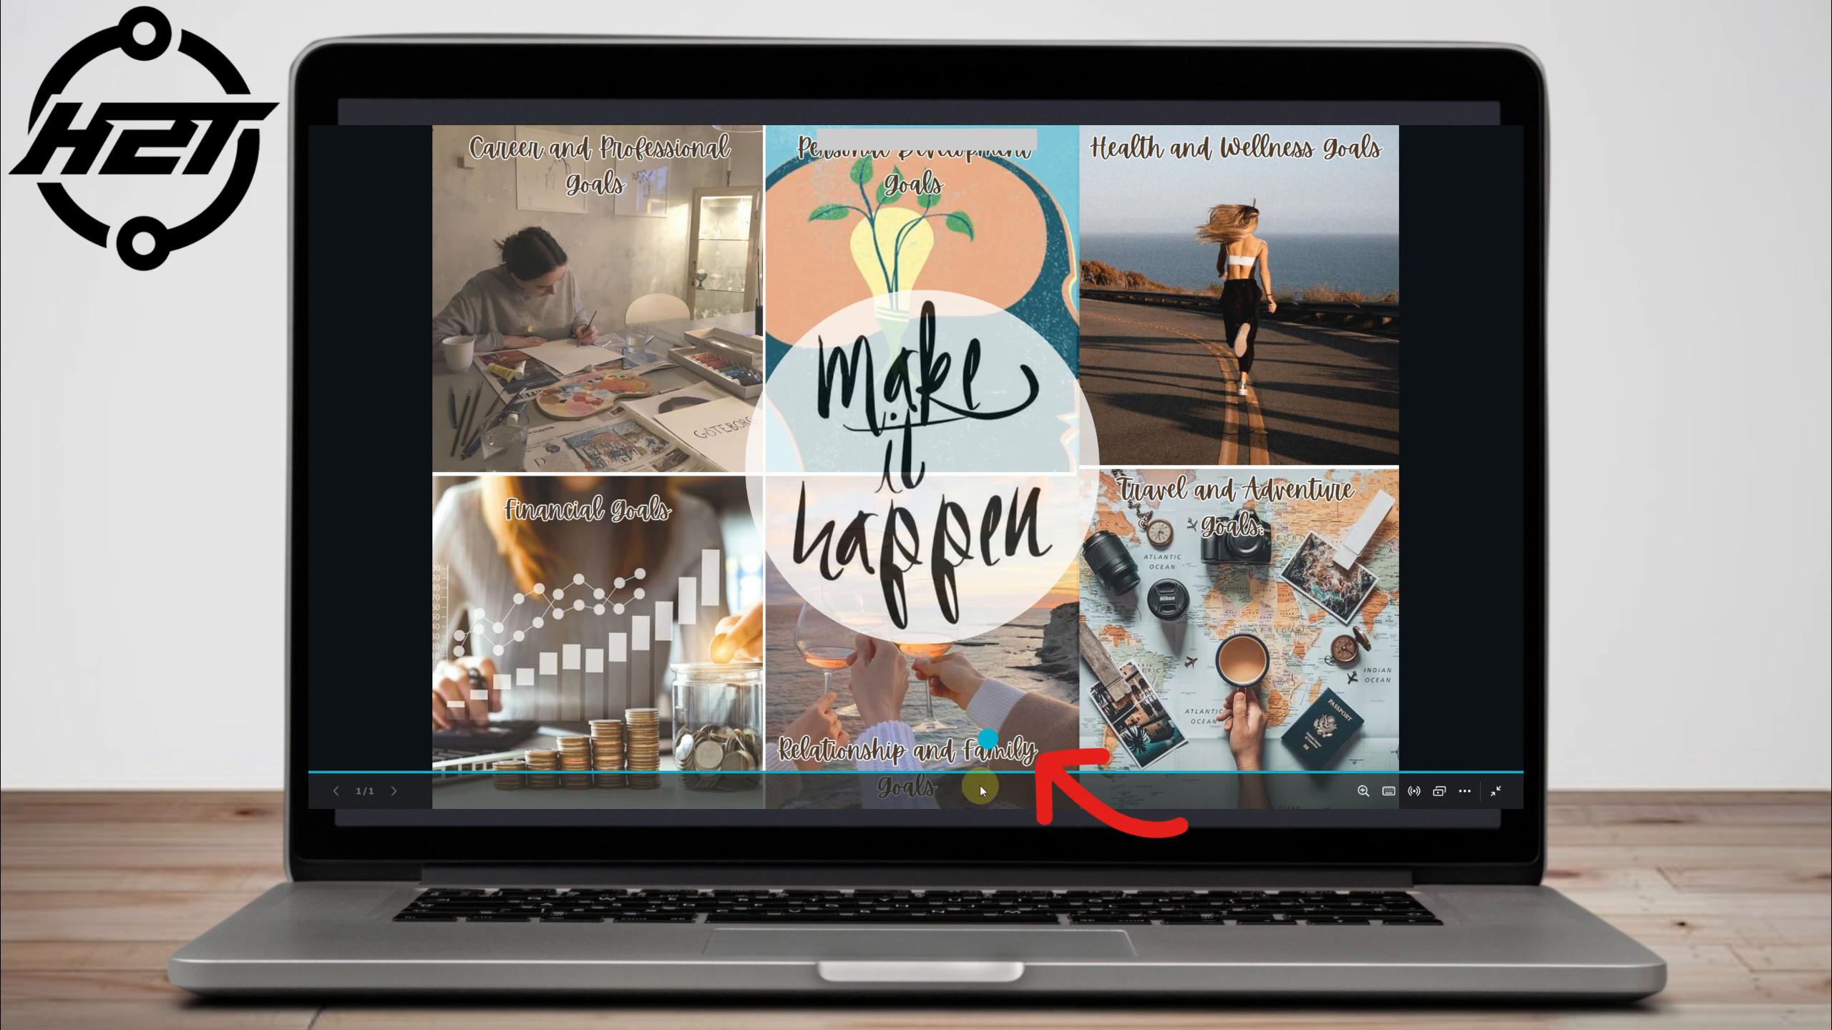
pyautogui.press('Escape')
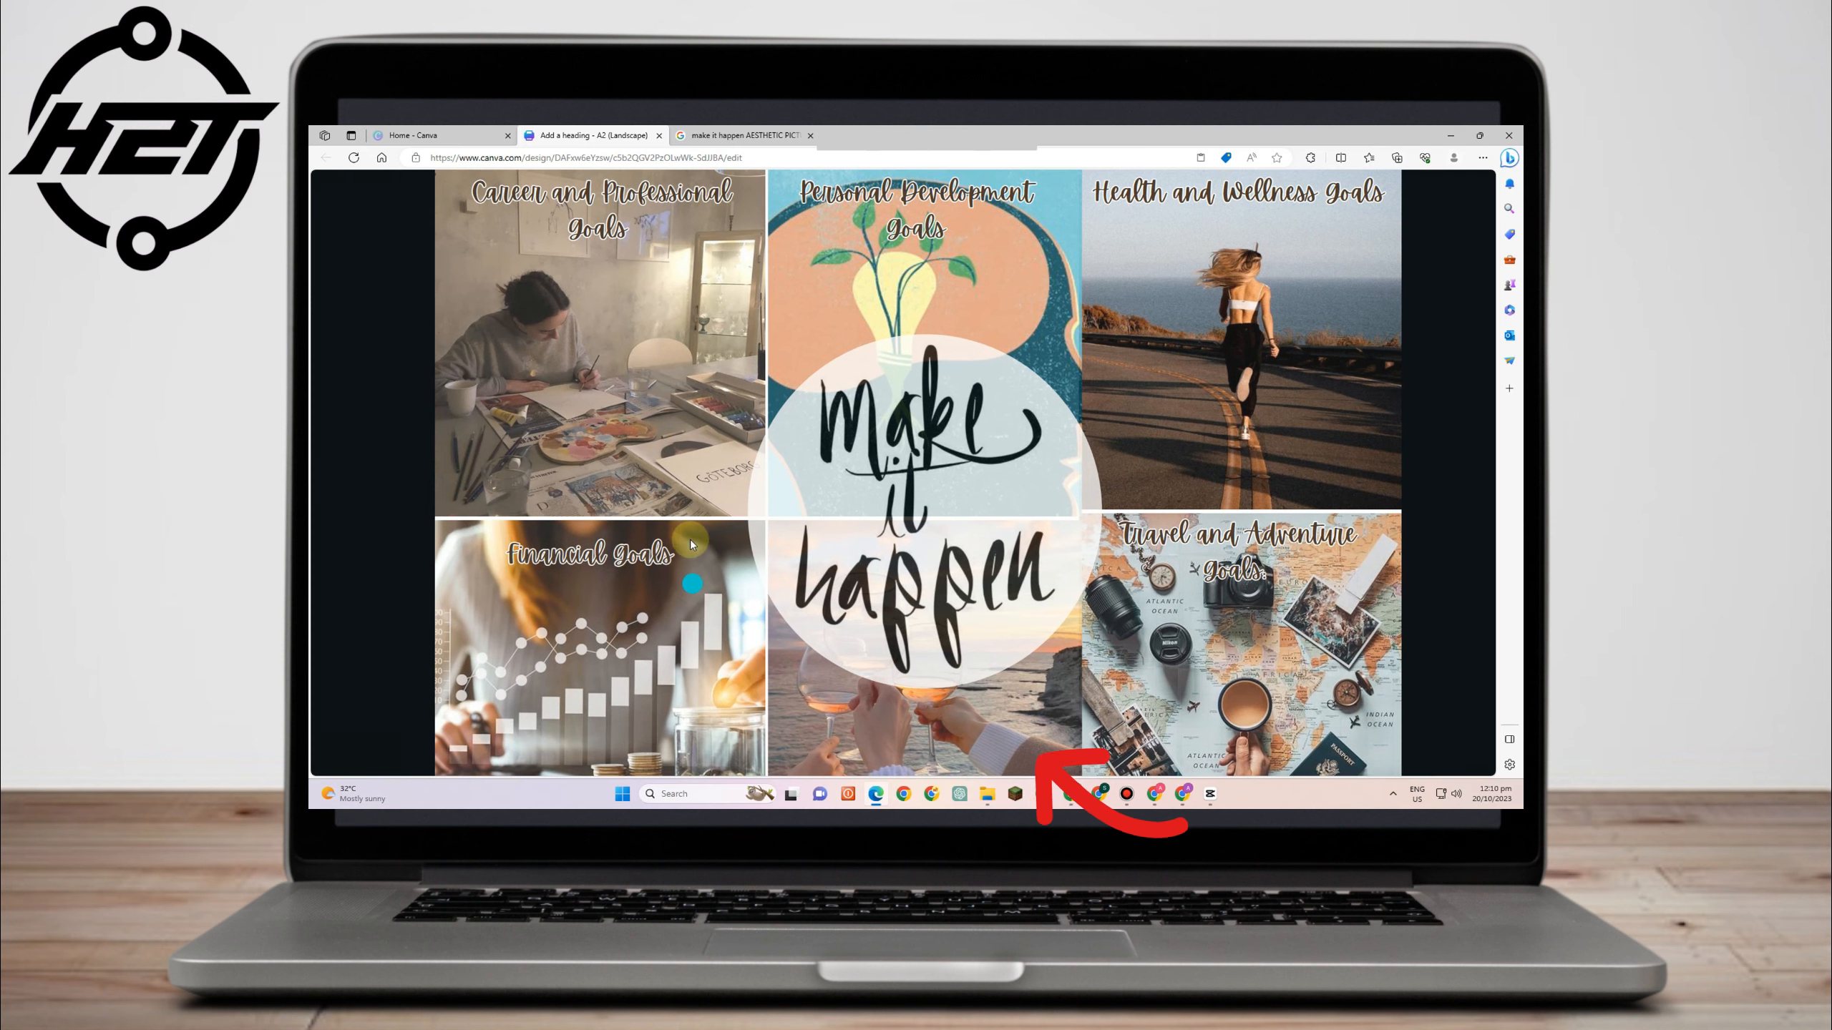
# - Open the design's download options from the share menu
pyautogui.click(1445, 193)
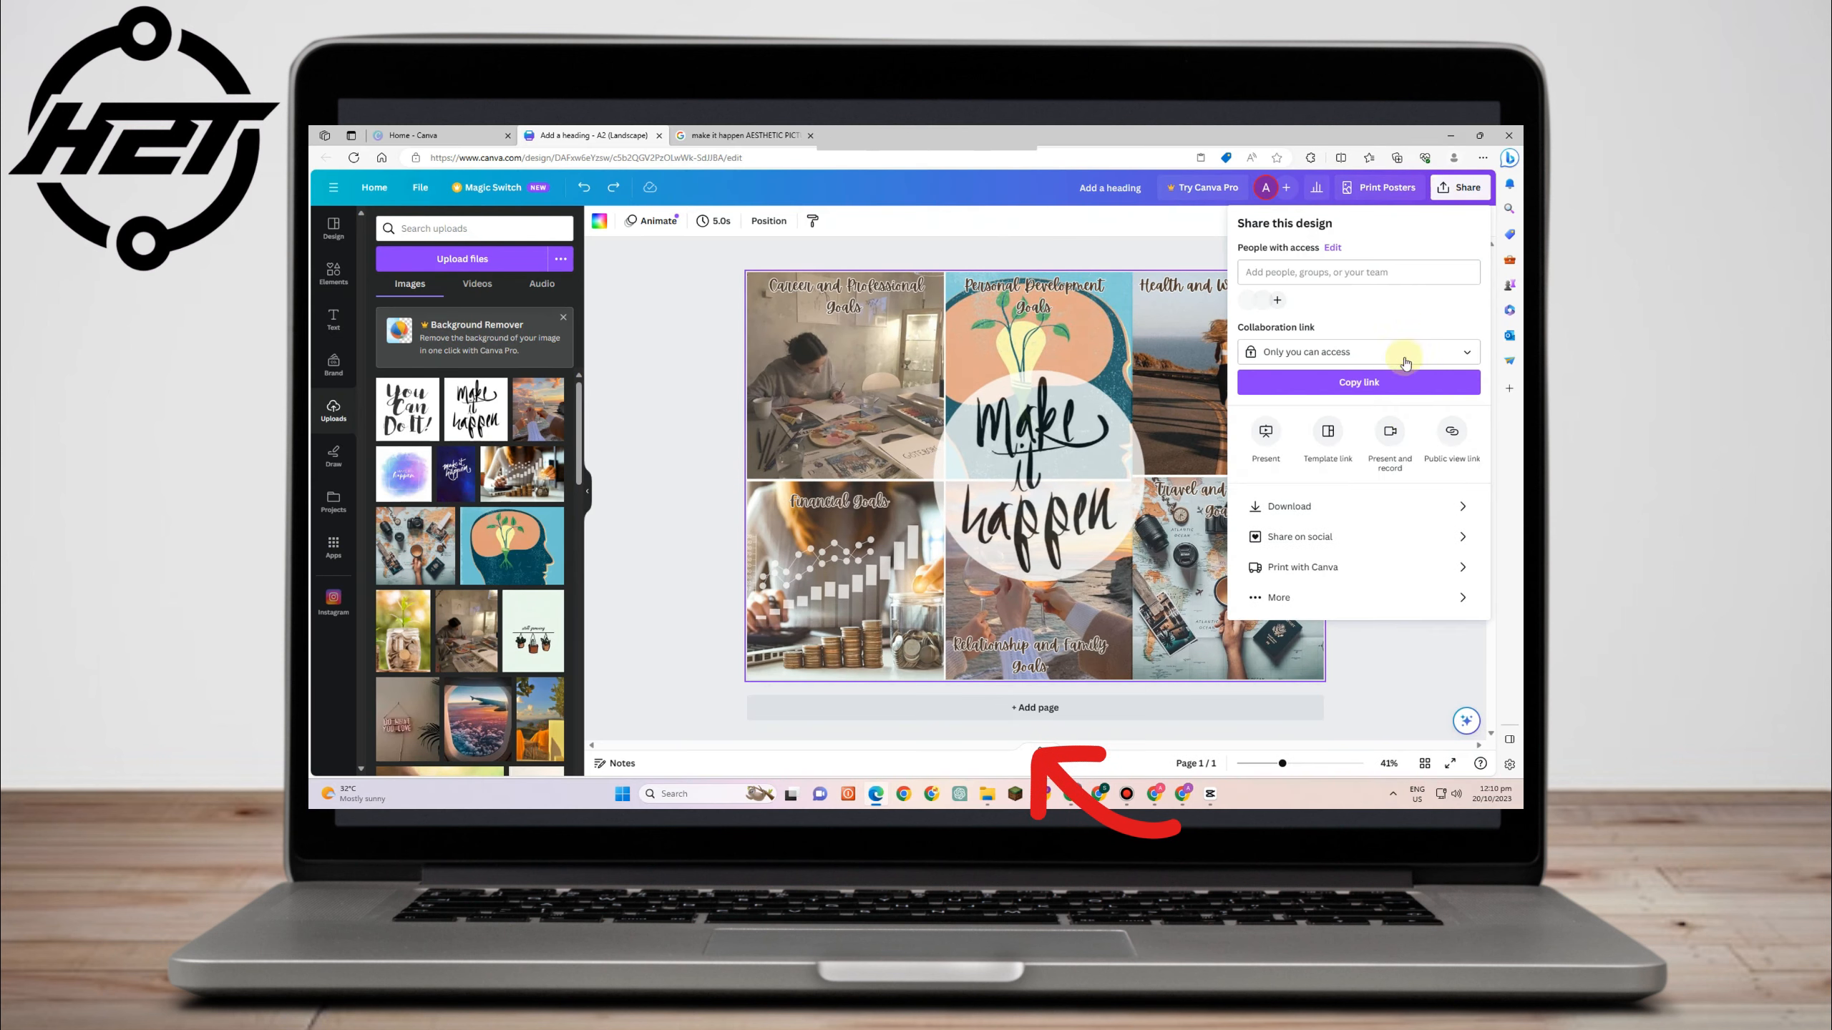
pyautogui.click(1345, 503)
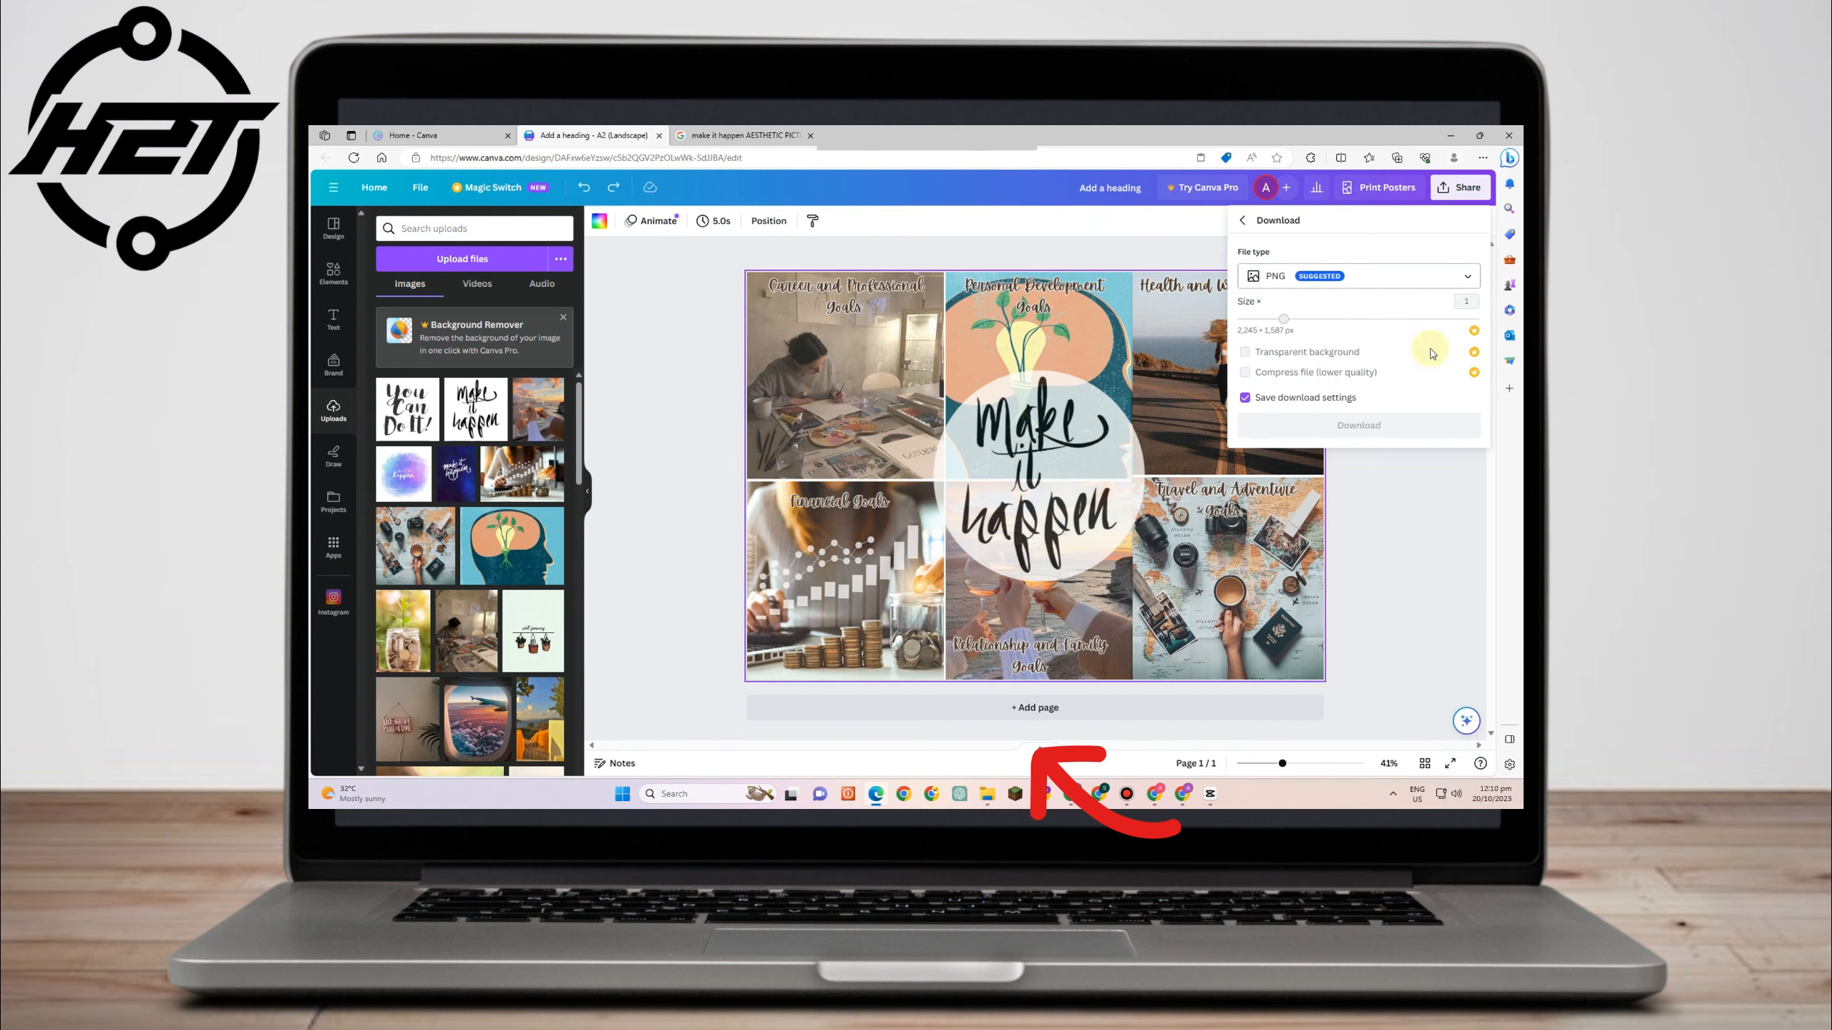